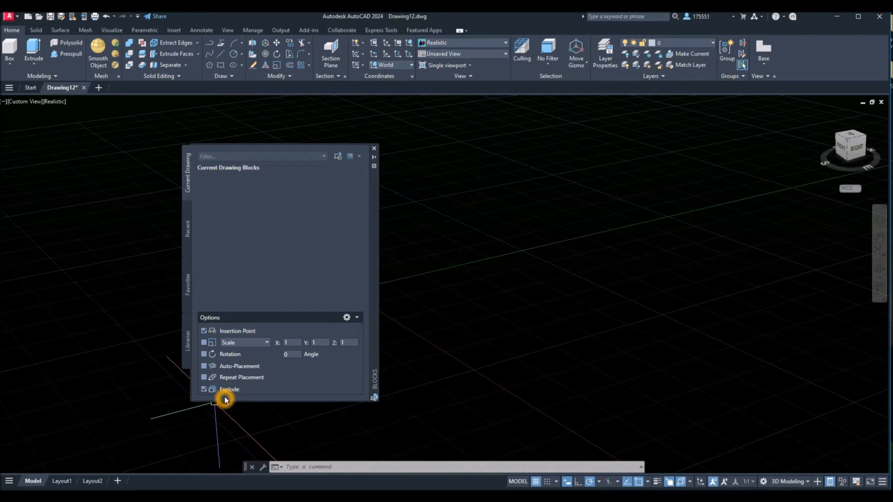
# Step: Insert the Base for assembly drawing at 0,0,0 with the Explode option enabled
pyautogui.click(208, 393)
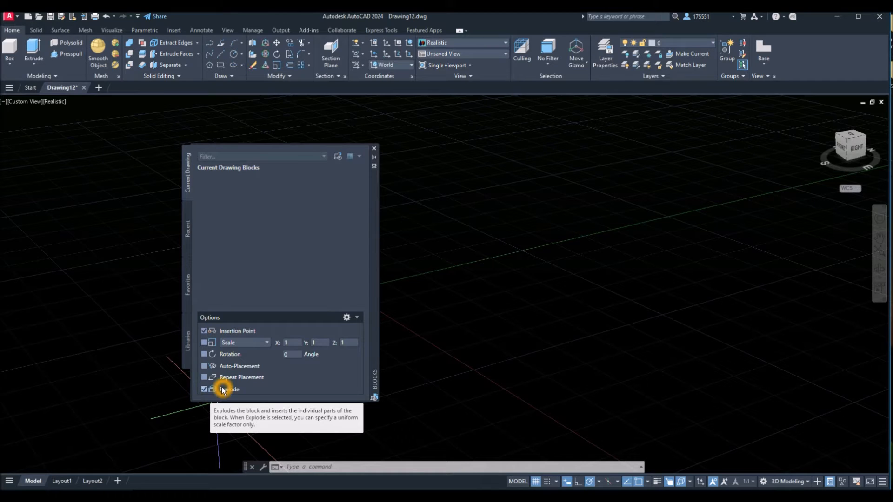
pyautogui.click(200, 402)
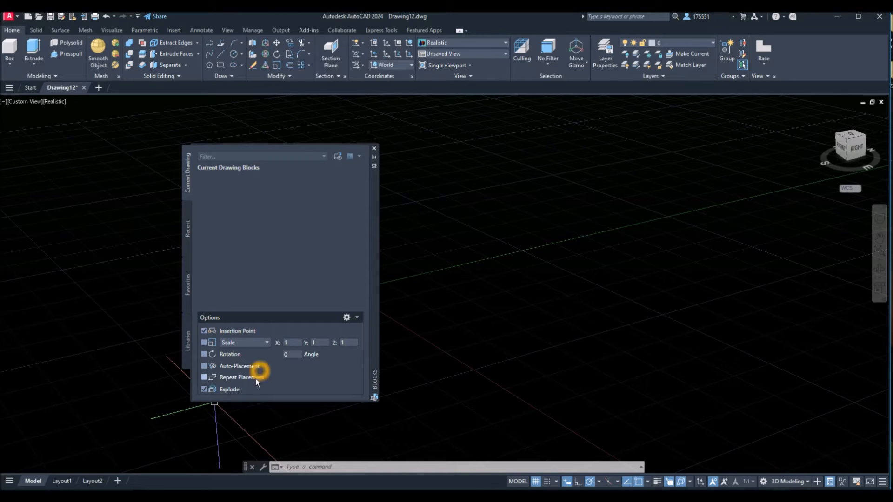
pyautogui.click(337, 156)
pyautogui.click(540, 337)
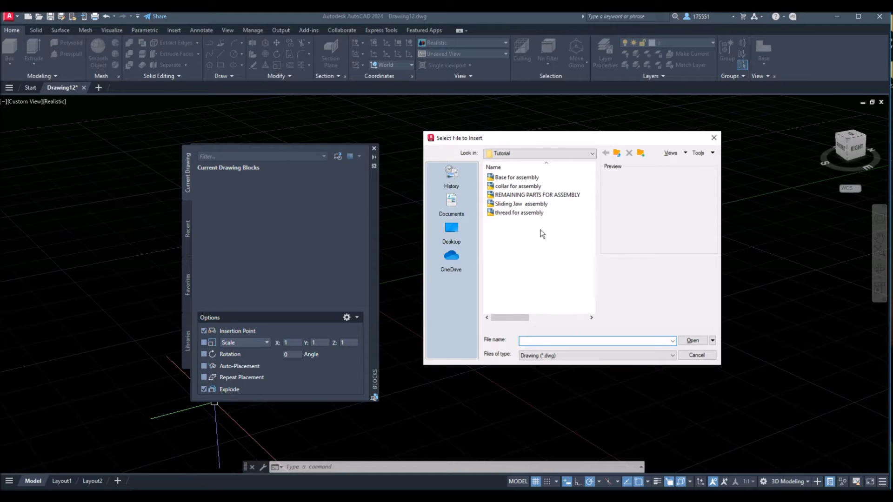
pyautogui.click(516, 177)
pyautogui.click(691, 341)
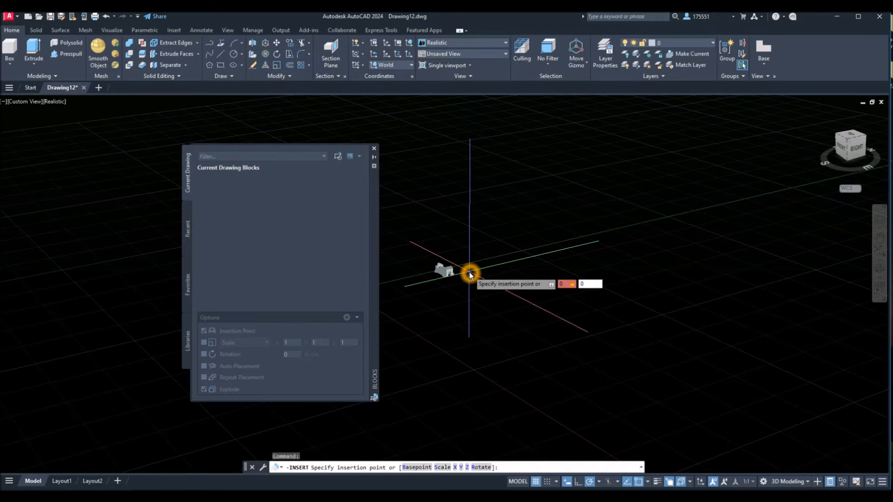
pyautogui.press('Return')
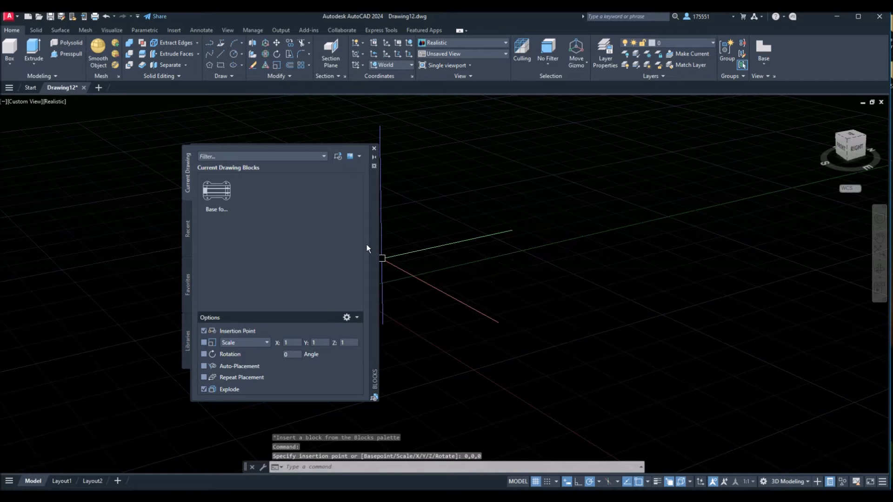
# Step: Move the Blocks palette clear of the model and select the inserted base to check its object type
pyautogui.moveTo(375, 245); pyautogui.dragTo(681, 233)
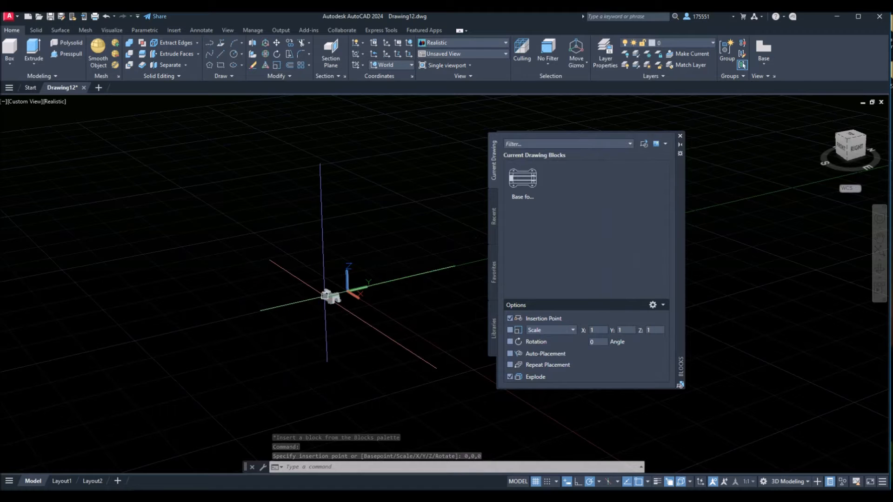
pyautogui.moveTo(326, 297)
pyautogui.keyDown('shift'); pyautogui.mouseDown(button='middle')
pyautogui.moveTo(289, 299)
pyautogui.moveTo(310, 299)
pyautogui.mouseUp(button='middle'); pyautogui.keyUp('shift')
pyautogui.click(310, 300)
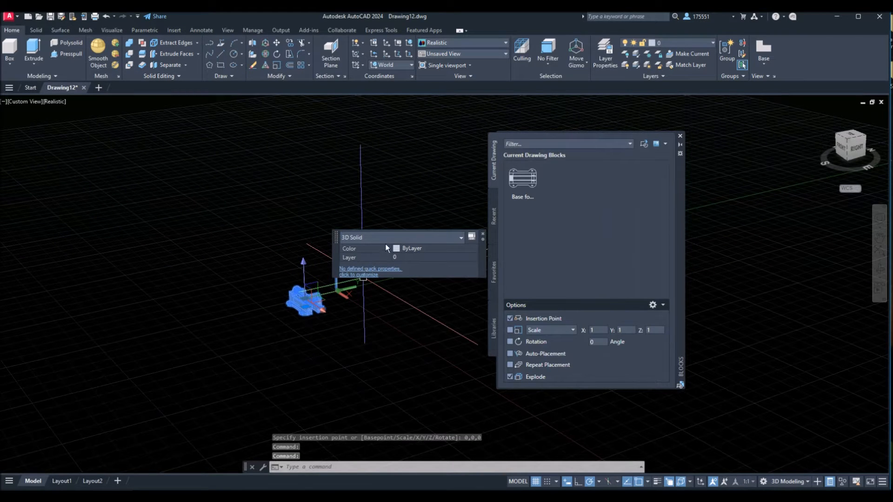
pyautogui.press('Escape')
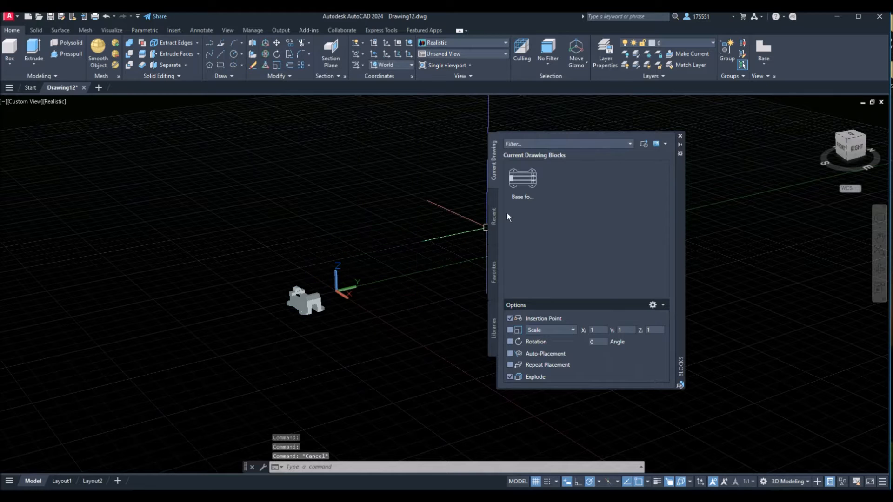
# Step: Place a second copy of the Base for assembly block behind the first and check its object type
pyautogui.click(523, 188)
pyautogui.moveTo(414, 229); pyautogui.dragTo(401, 230)
pyautogui.click(386, 235)
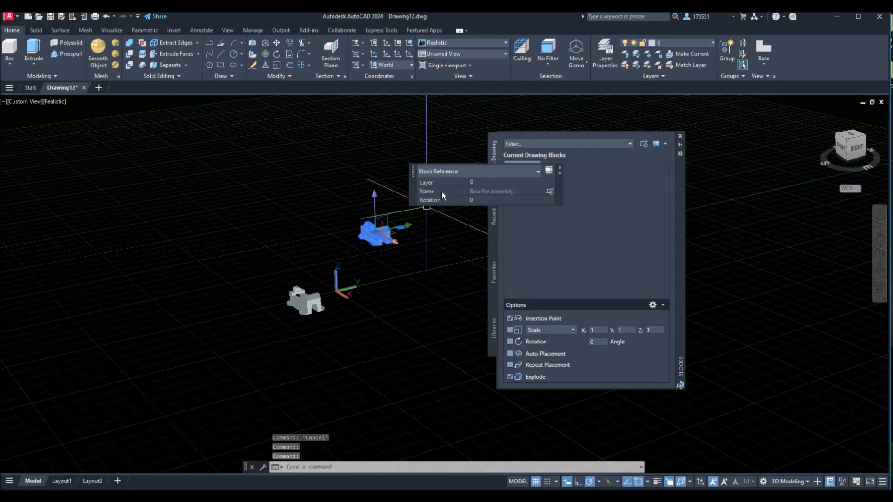
pyautogui.press('Escape')
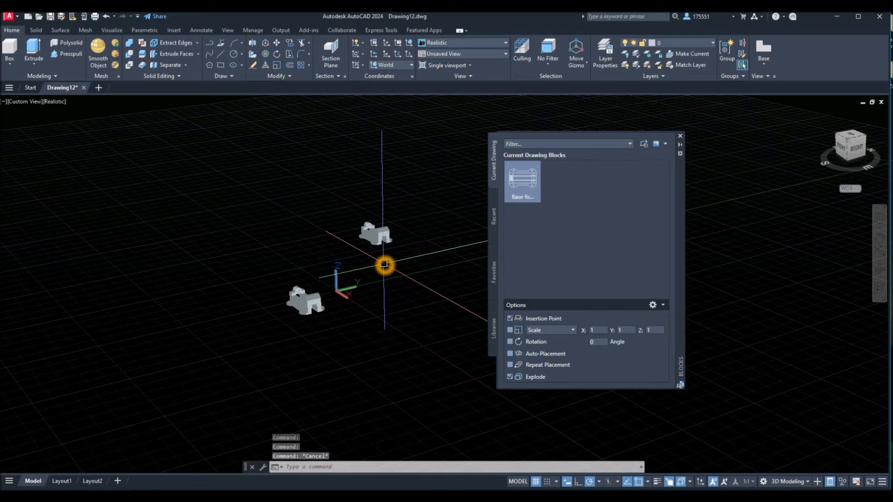
# Step: Explode the second base copy and select it to check its object type
pyautogui.press('Return')
pyautogui.click(388, 238)
pyautogui.press('Return')
pyautogui.click(387, 238)
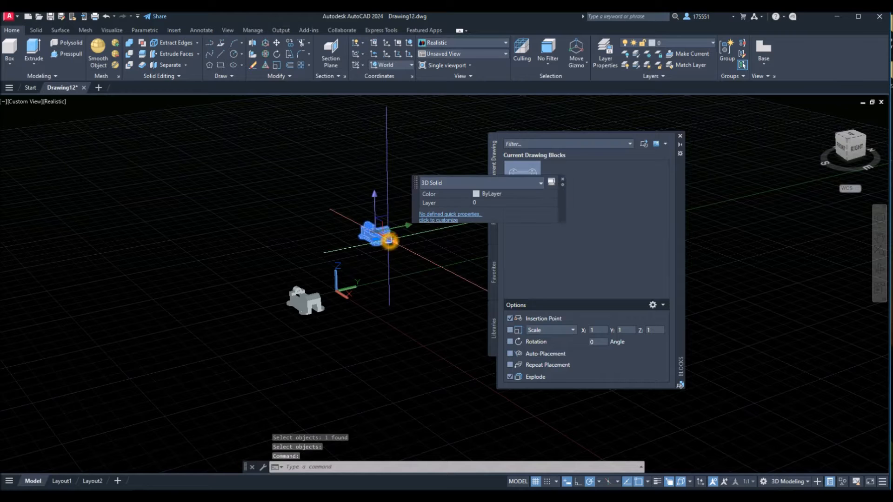
# Step: Erase the second base copy together with its leftover objects
pyautogui.click(563, 181)
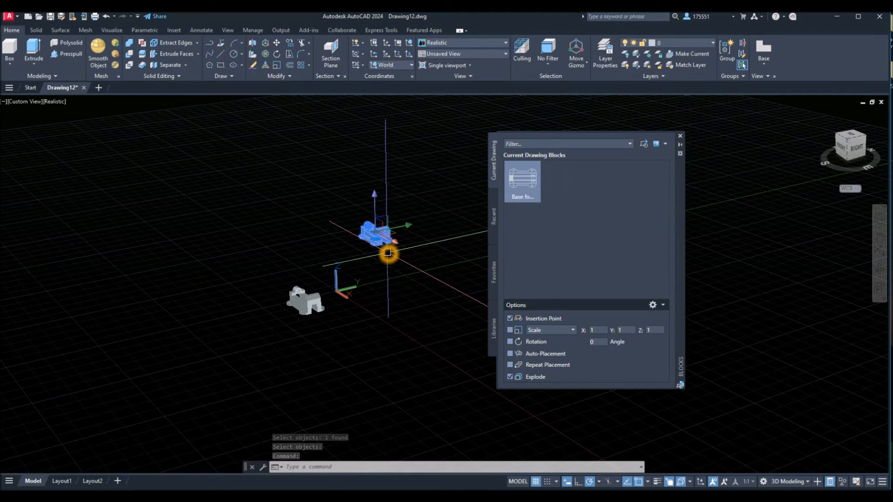
pyautogui.press('Delete')
pyautogui.click(383, 243)
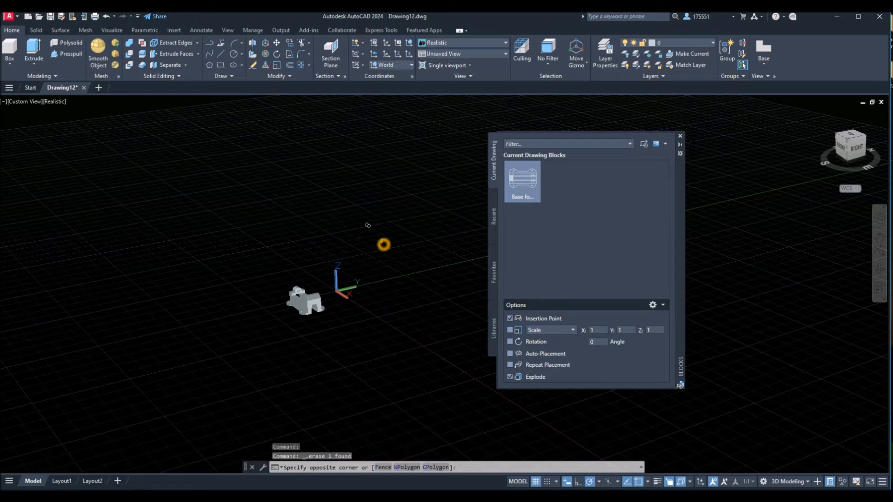
pyautogui.click(361, 210)
pyautogui.press('Delete')
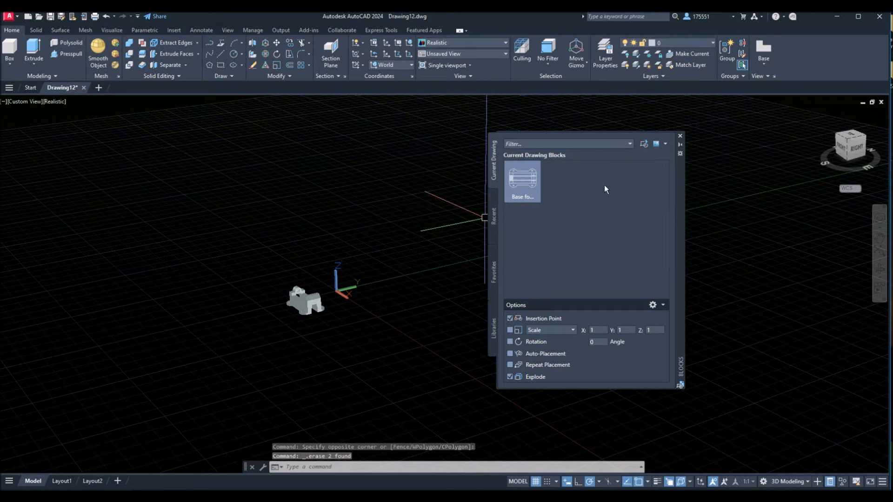
# Step: Draw a long guide line from the lower corner of the base's front opening along the Y axis with Ortho on
pyautogui.scroll(4, 313, 305)
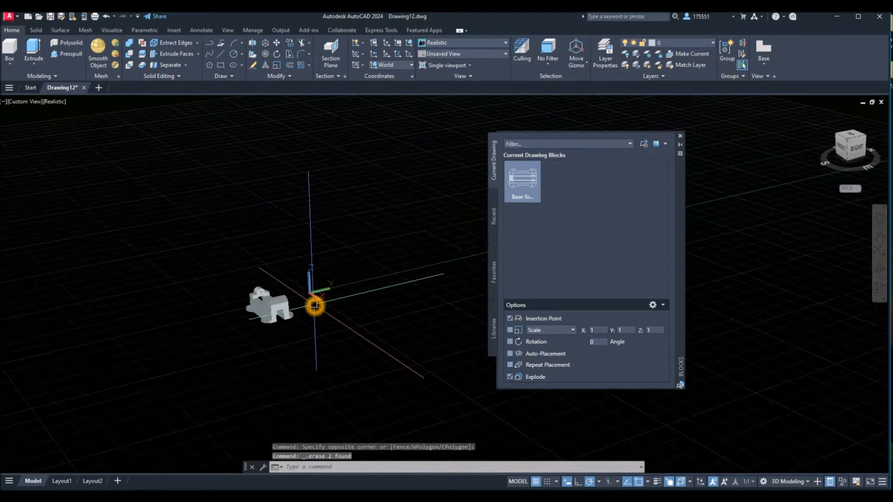
pyautogui.moveTo(312, 305); pyautogui.dragTo(348, 296, button='middle')
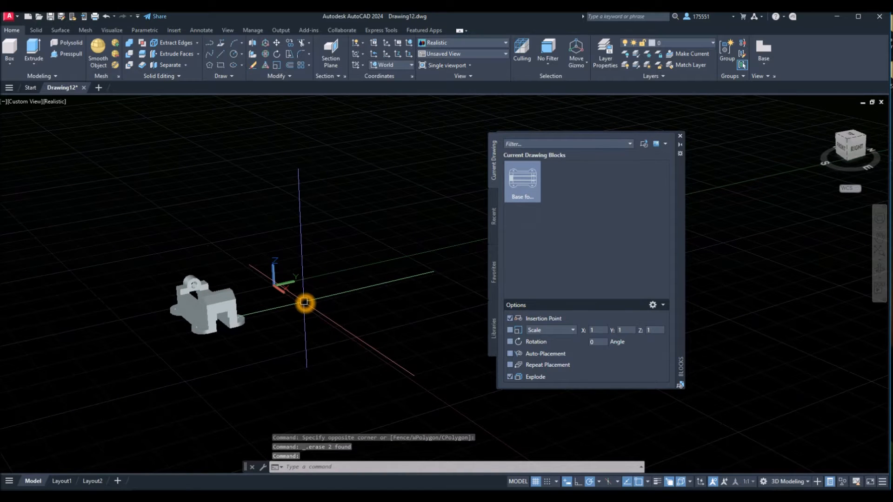
pyautogui.press('Return')
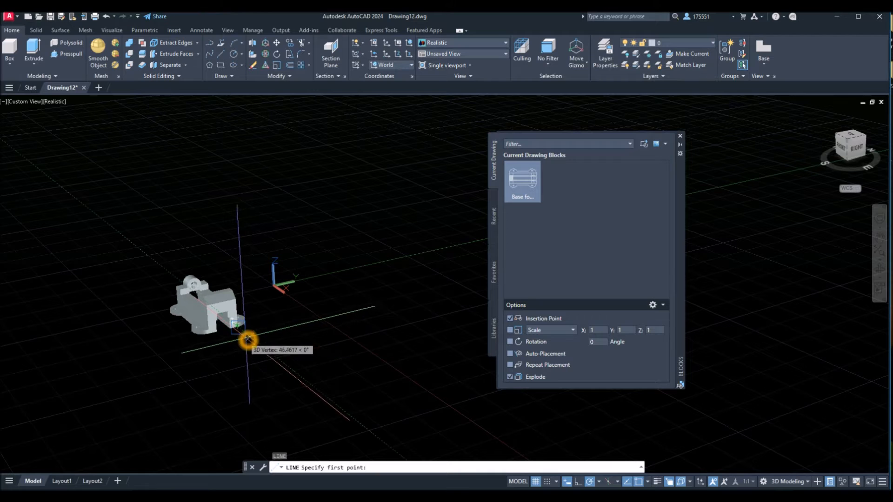
pyautogui.click(228, 334)
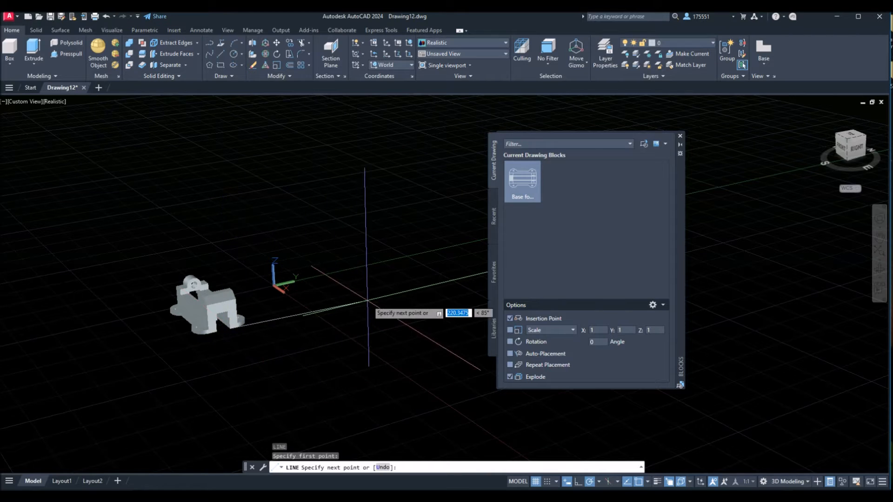
pyautogui.click(579, 483)
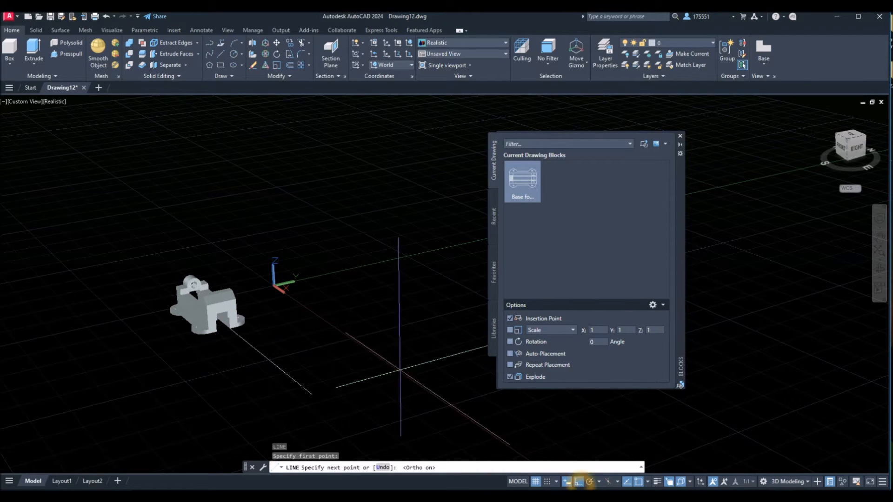
pyautogui.moveTo(296, 275); pyautogui.dragTo(165, 312, button='middle')
pyautogui.click(392, 283)
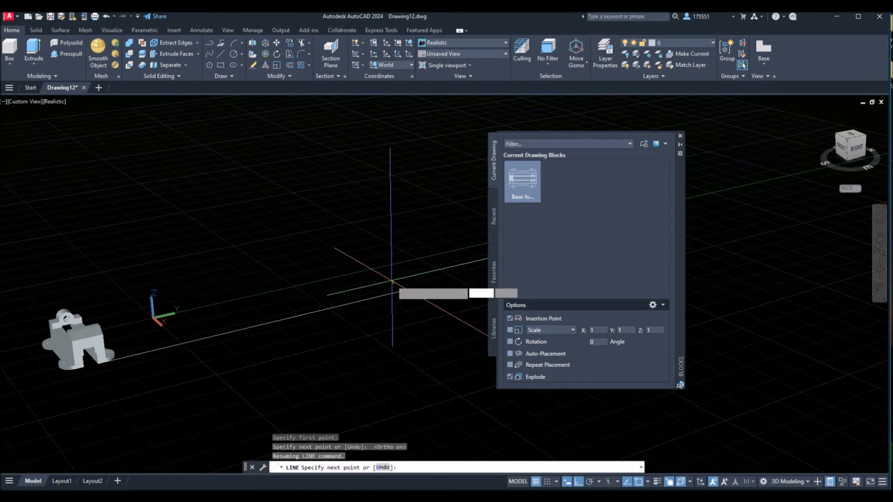
pyautogui.rightClick(398, 245)
pyautogui.click(413, 251)
pyautogui.moveTo(127, 341); pyautogui.dragTo(204, 330, button='middle')
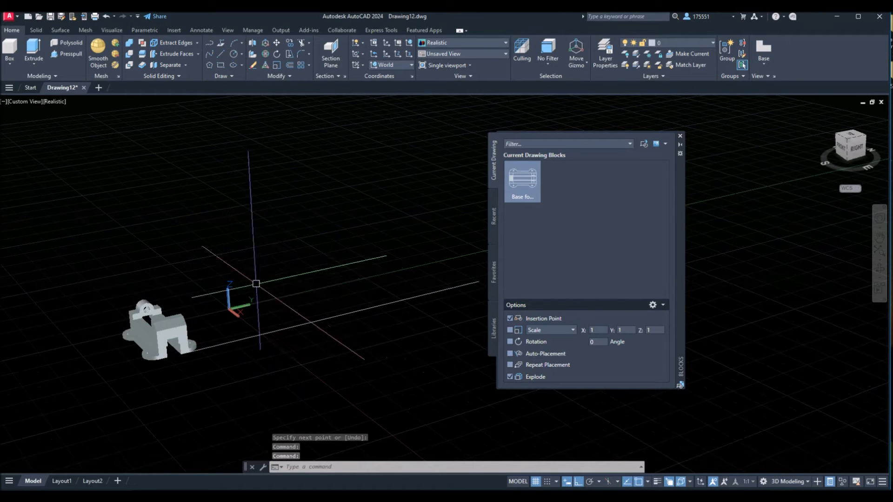
pyautogui.click(319, 284)
pyautogui.moveTo(319, 284); pyautogui.dragTo(261, 297, button='middle')
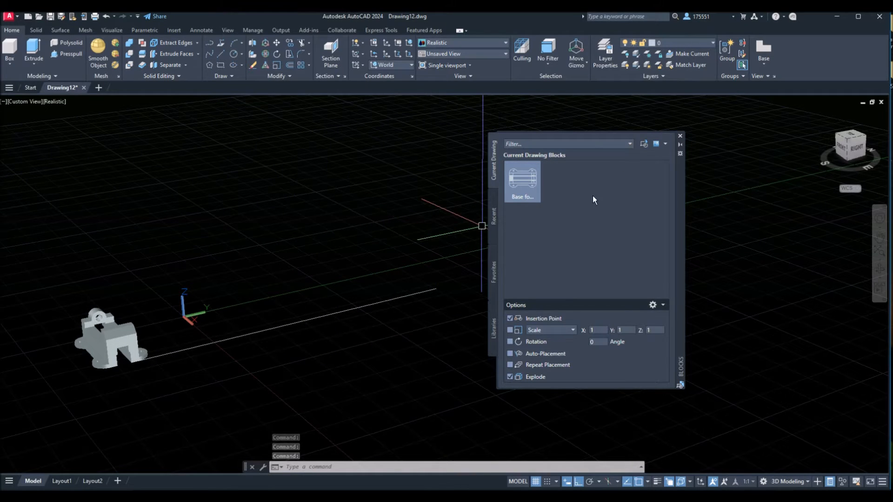
# Step: Insert the collar for assembly drawing at the far endpoint of the guide line
pyautogui.click(644, 144)
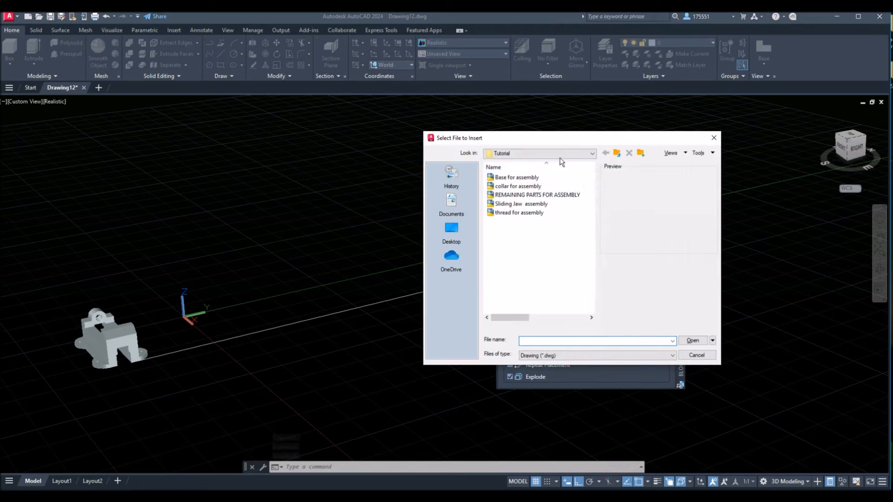
pyautogui.click(512, 187)
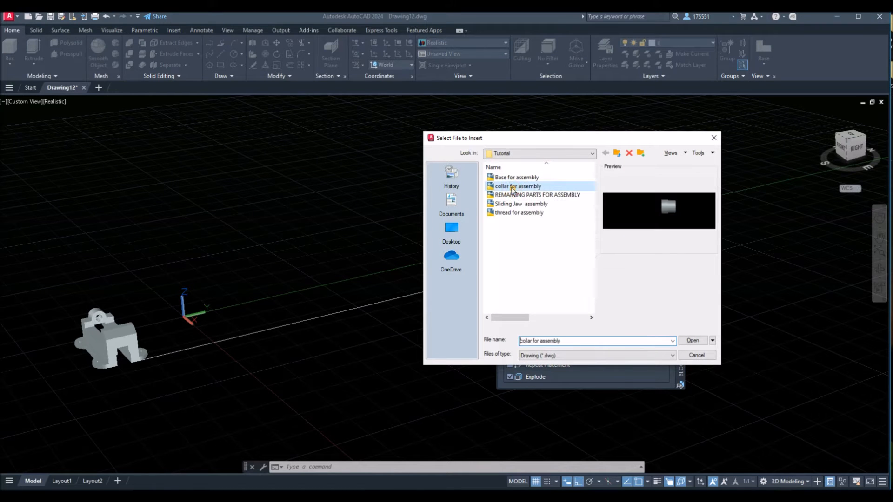
pyautogui.click(693, 341)
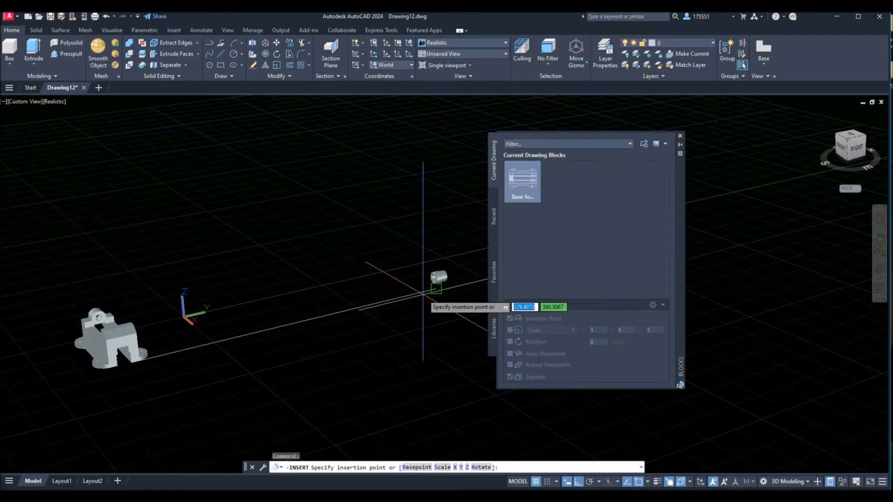
pyautogui.click(435, 293)
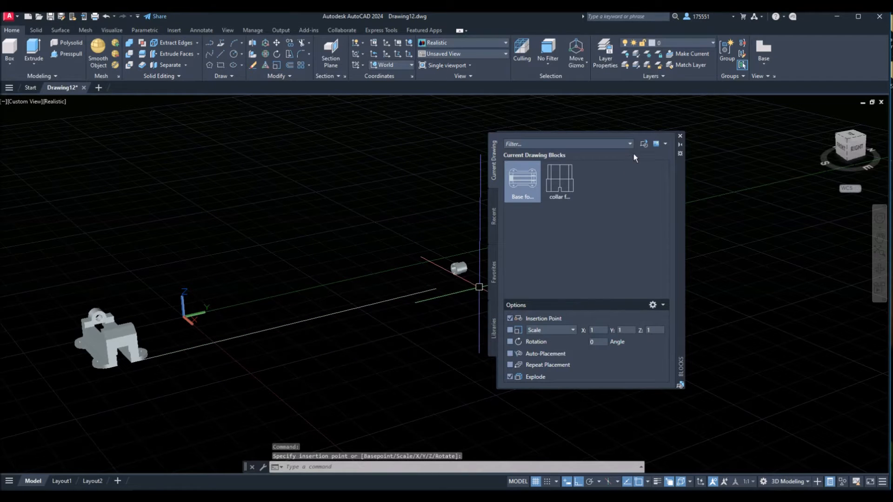
# Step: Insert the REMAINING PARTS FOR ASSEMBLY drawing at a free point beside the guide line
pyautogui.click(644, 144)
pyautogui.click(557, 196)
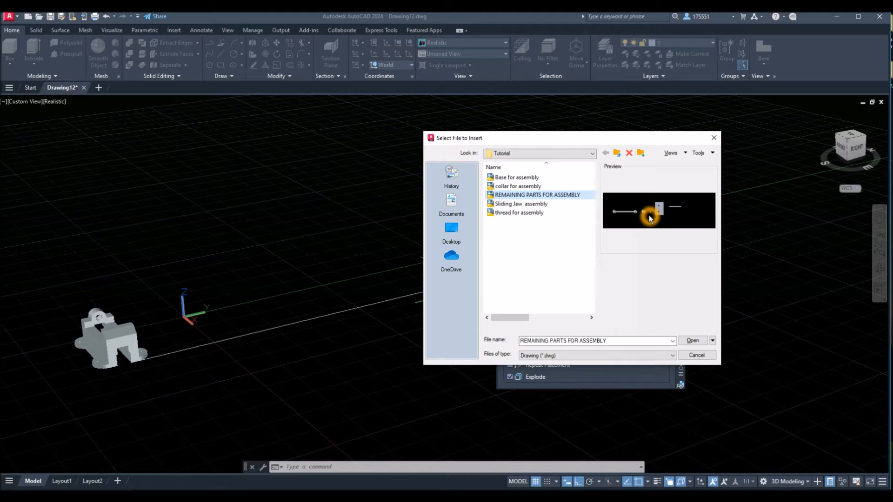
pyautogui.click(691, 341)
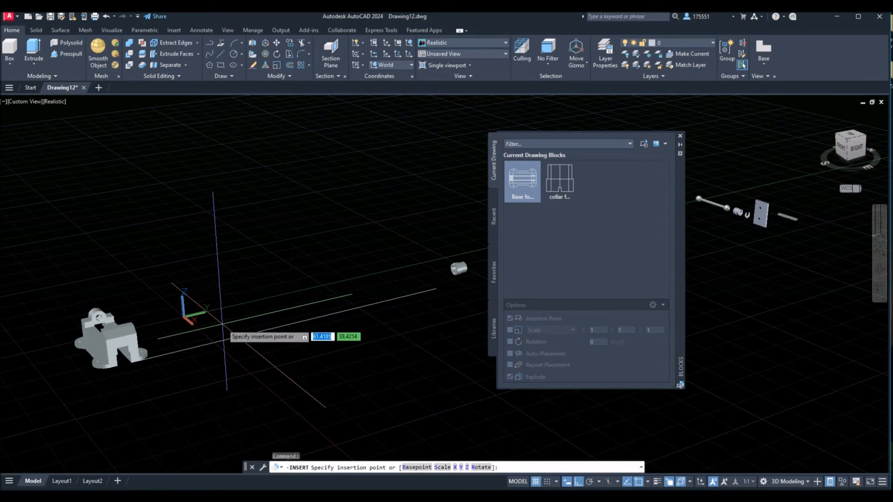
pyautogui.scroll(-4, 225, 323)
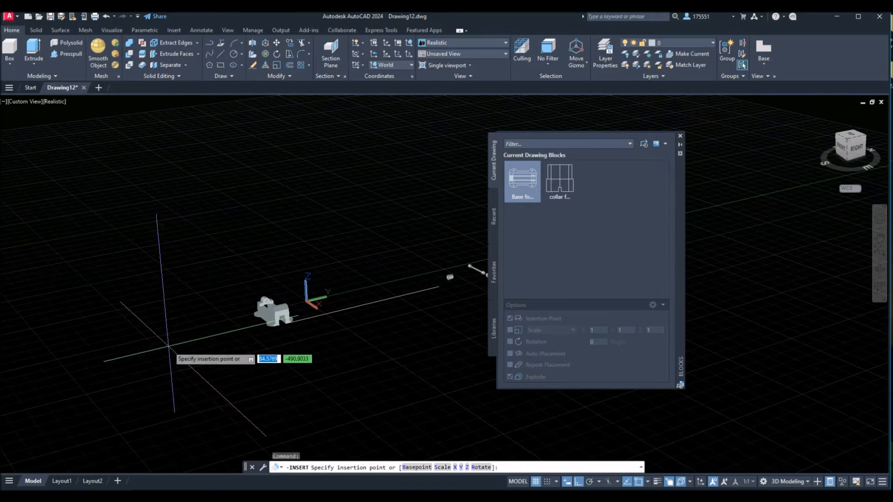
pyautogui.click(338, 313)
# Step: Move all the remaining parts onto the guide line between the base and the collar, using the Nearest snap
pyautogui.moveTo(326, 327); pyautogui.dragTo(14, 377, button='middle')
pyautogui.click(393, 306)
pyautogui.click(270, 234)
pyautogui.rightClick(302, 197)
pyautogui.click(321, 261)
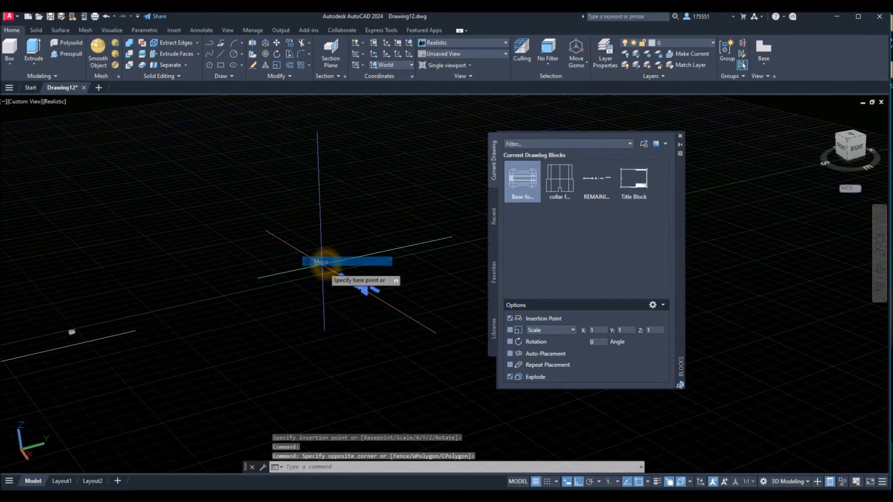
pyautogui.click(366, 294)
pyautogui.moveTo(182, 349); pyautogui.dragTo(378, 302, button='middle')
pyautogui.click(200, 315)
pyautogui.moveTo(209, 304); pyautogui.dragTo(211, 302, button='middle')
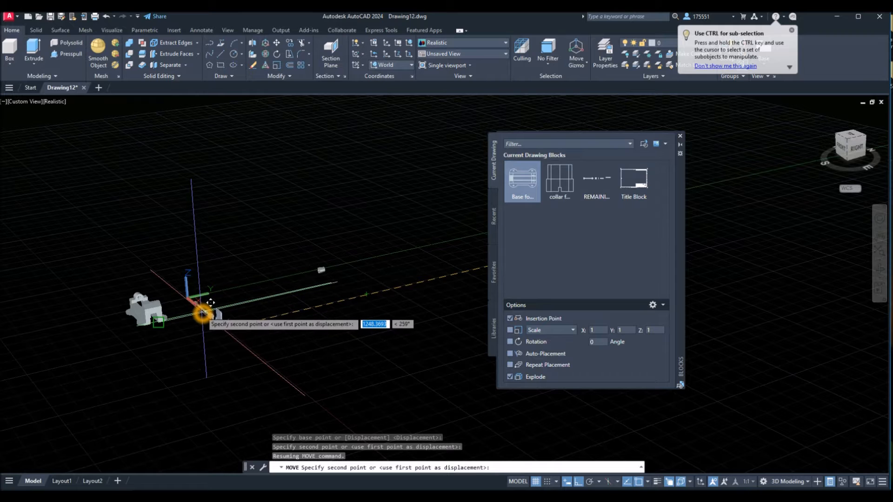
pyautogui.keyDown('shift'); pyautogui.rightClick(210, 303); pyautogui.keyUp('shift')
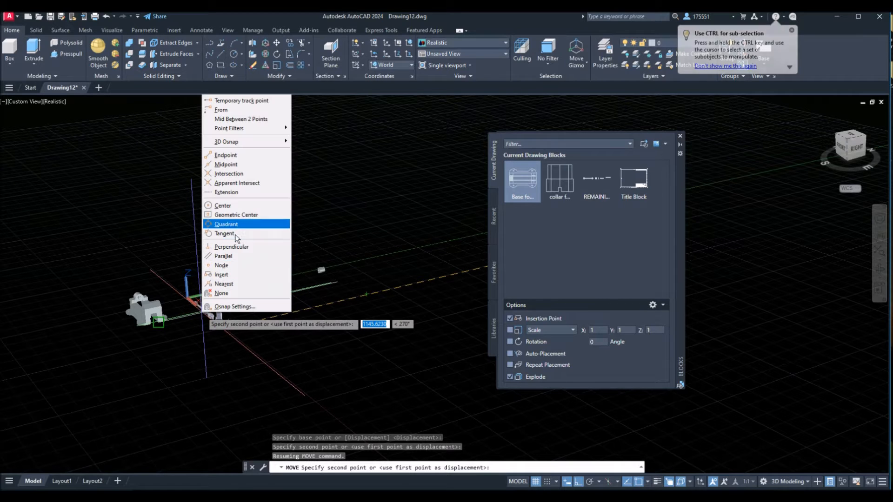
pyautogui.click(225, 283)
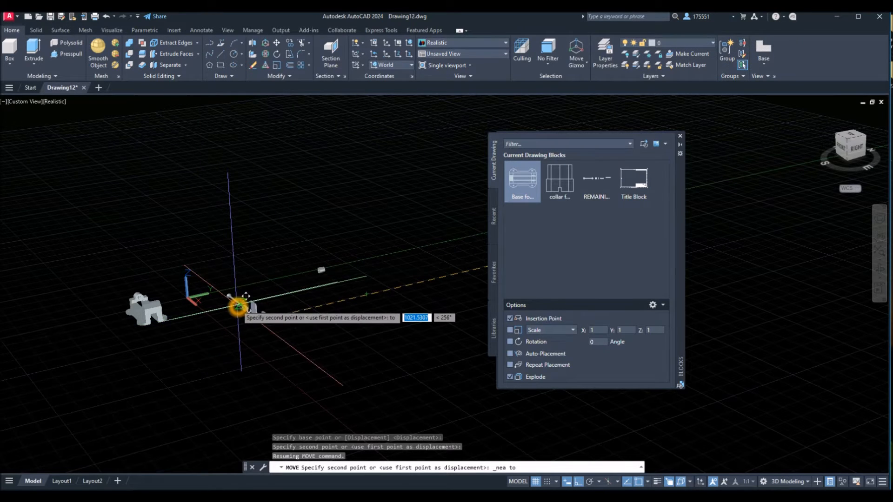
pyautogui.click(274, 301)
pyautogui.moveTo(274, 343); pyautogui.dragTo(260, 359, button='middle')
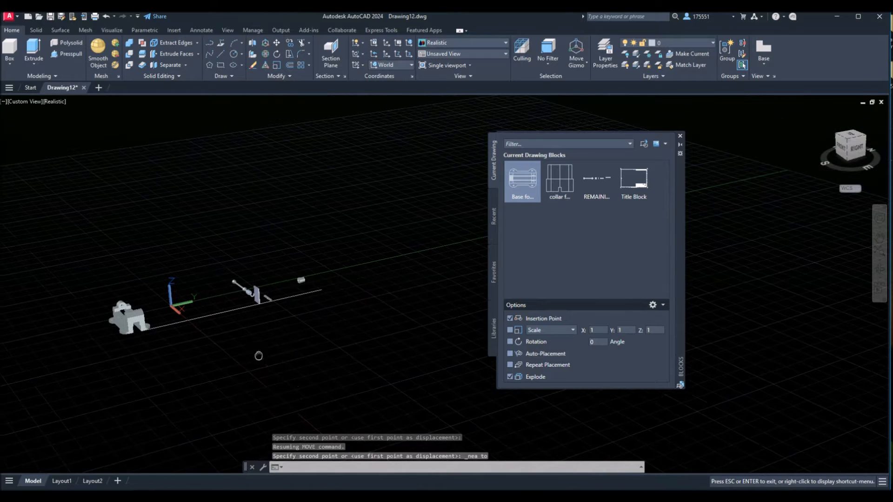
# Step: Insert the Sliding Jaw assembly drawing at a point on the guide line between the base and the remaining parts
pyautogui.click(644, 144)
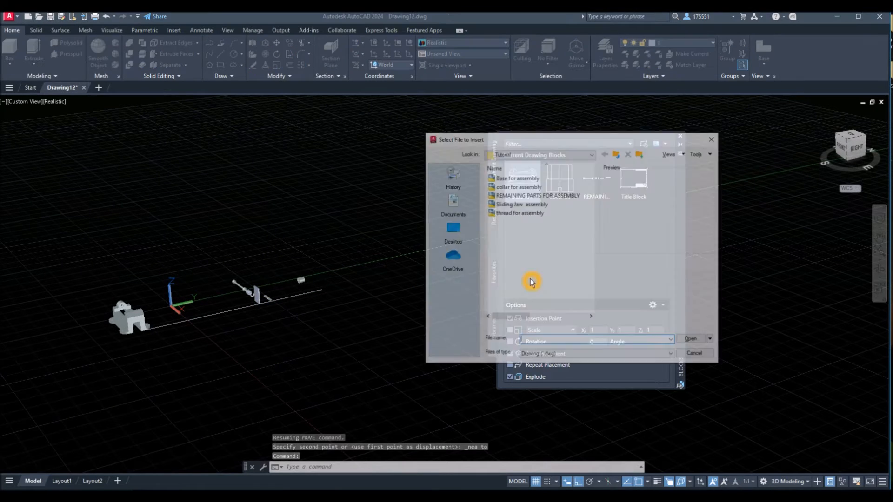
pyautogui.click(538, 205)
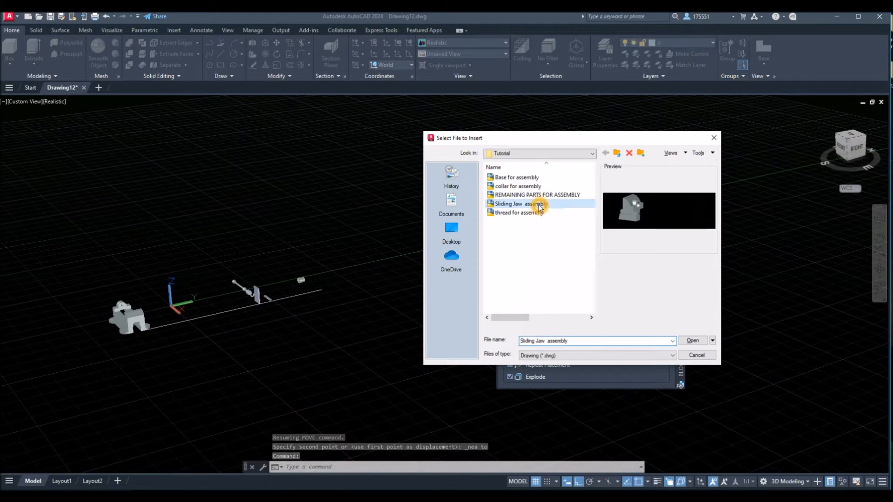
pyautogui.click(692, 341)
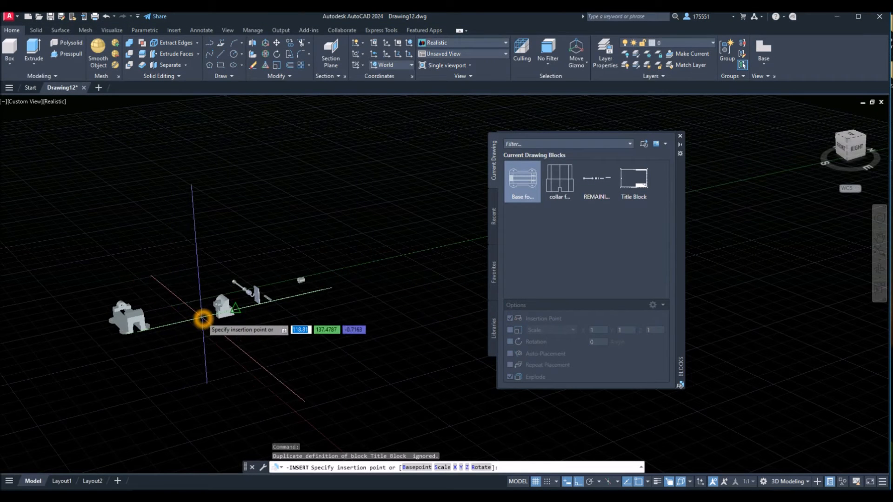
pyautogui.click(203, 319)
# Step: Insert the thread for assembly drawing with its insertion point near the guide line's far end, and close the block library
pyautogui.keyDown('shift'); pyautogui.moveTo(366, 327); pyautogui.dragTo(313, 349, button='middle'); pyautogui.keyUp('shift')
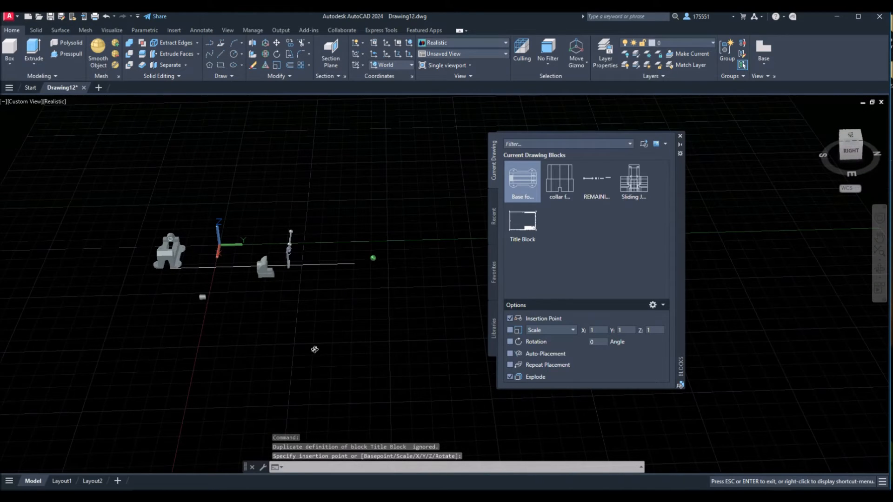
pyautogui.click(646, 150)
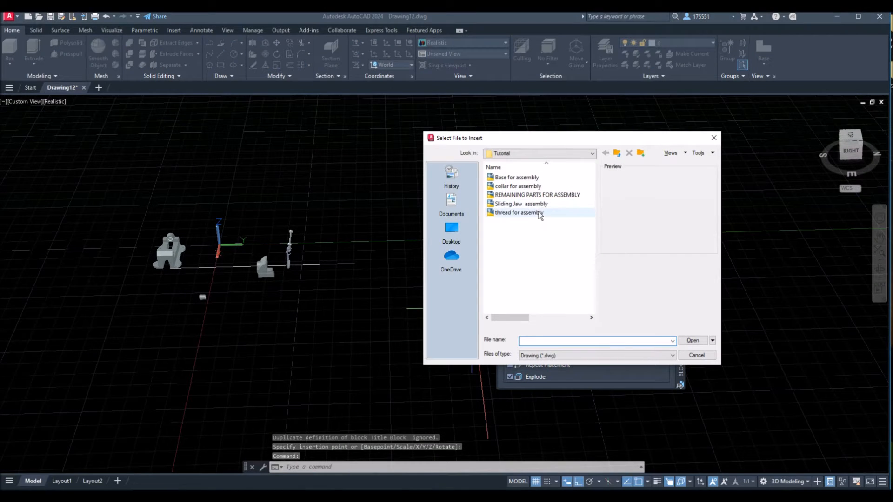
pyautogui.click(536, 214)
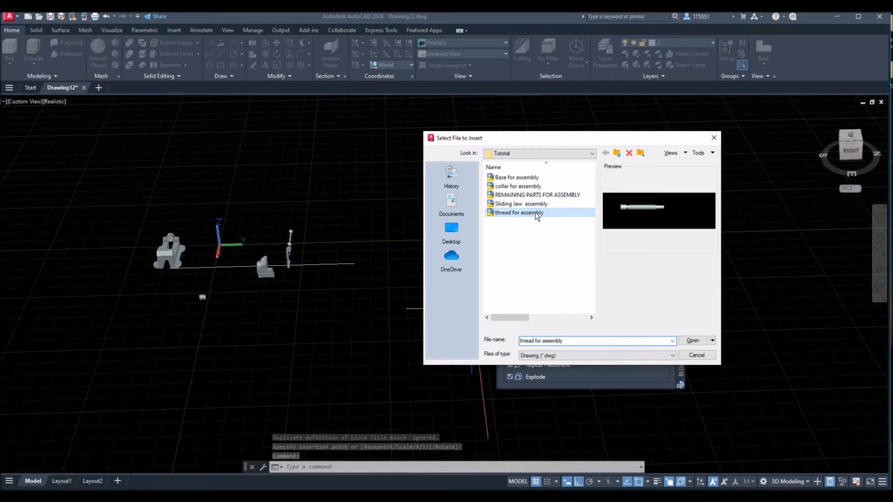
pyautogui.click(694, 341)
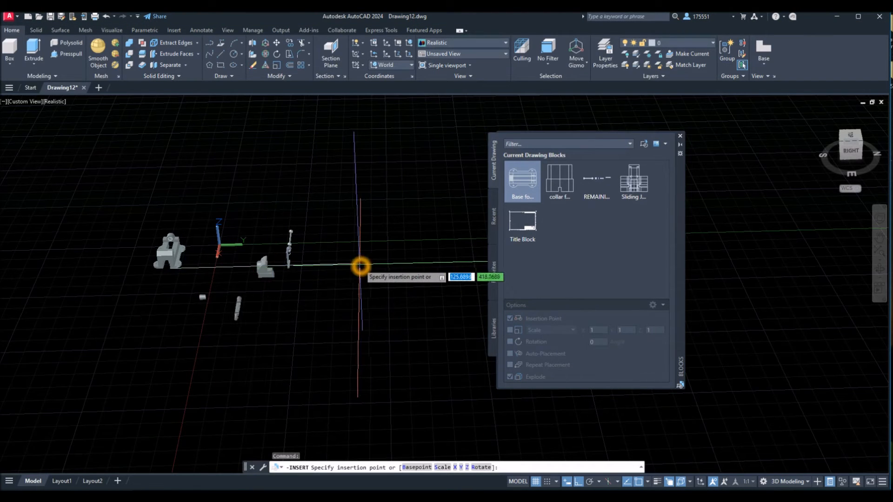
pyautogui.click(358, 265)
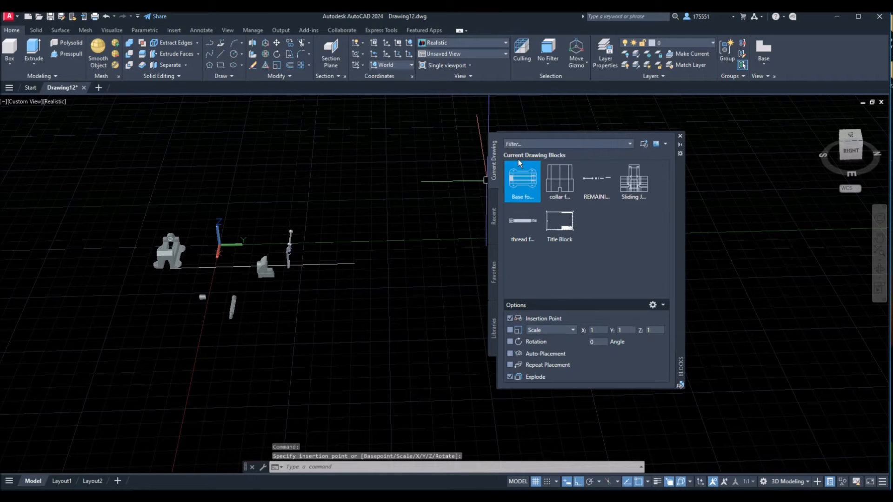
pyautogui.click(681, 137)
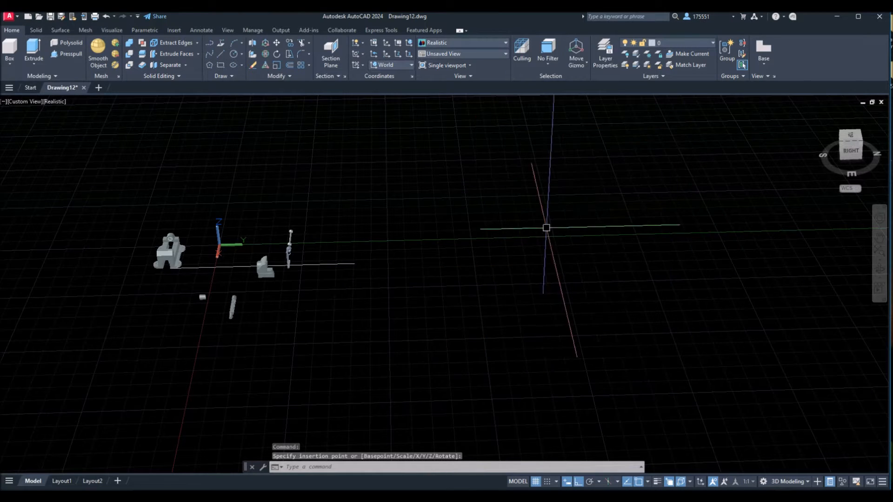
# Step: Turn off the grid display and erase the long guide line running from the base
pyautogui.keyDown('shift'); pyautogui.moveTo(339, 362); pyautogui.dragTo(398, 364, button='middle'); pyautogui.keyUp('shift')
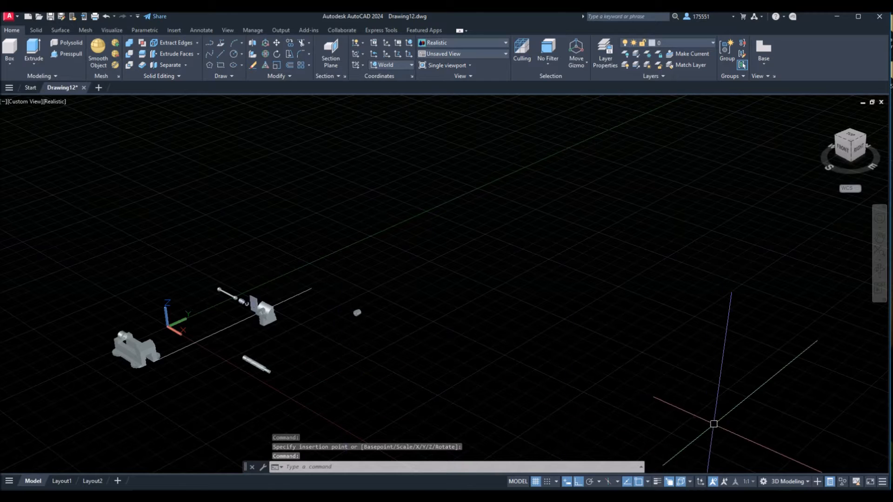
pyautogui.click(536, 481)
pyautogui.moveTo(114, 354); pyautogui.dragTo(196, 345, button='middle')
pyautogui.click(290, 329)
pyautogui.press('Delete')
pyautogui.moveTo(229, 379)
pyautogui.mouseDown(button='middle')
pyautogui.moveTo(298, 357)
pyautogui.moveTo(305, 364)
pyautogui.moveTo(291, 372)
pyautogui.mouseUp(button='middle')
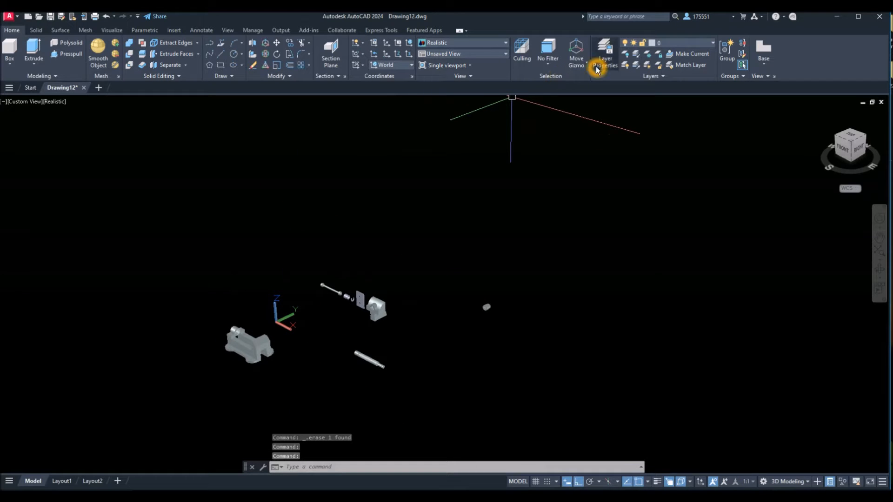
# Step: Create four new layers in the layer list, keeping their default names
pyautogui.click(613, 68)
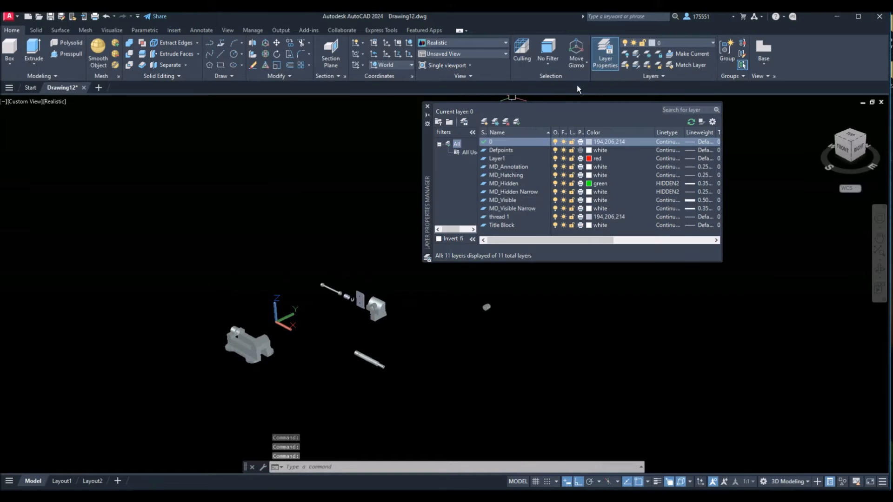
pyautogui.click(485, 123)
pyautogui.click(485, 122)
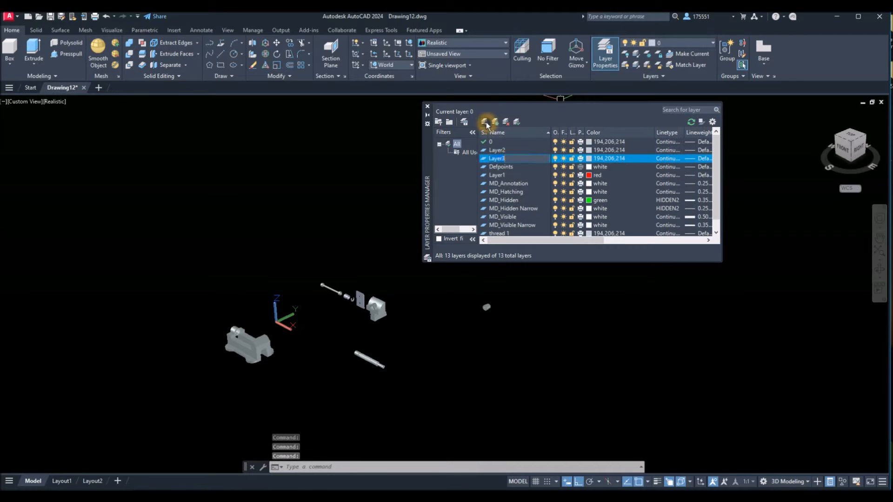
pyautogui.click(485, 122)
pyautogui.click(485, 122)
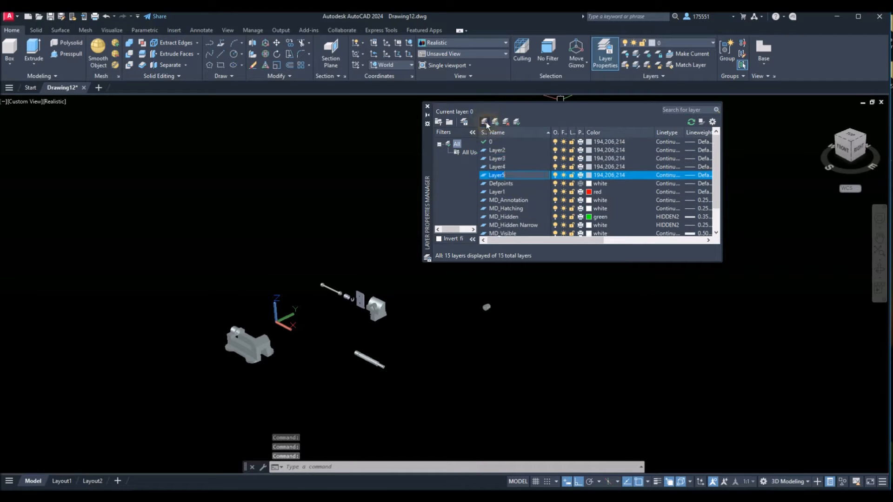
# Step: Set the index color of Layer5 to red and of Layer4 to yellow
pyautogui.click(589, 175)
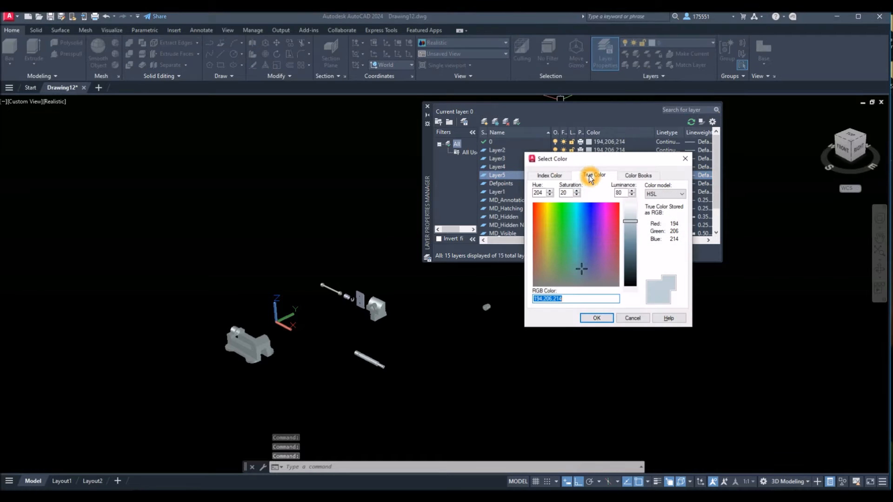
pyautogui.click(550, 175)
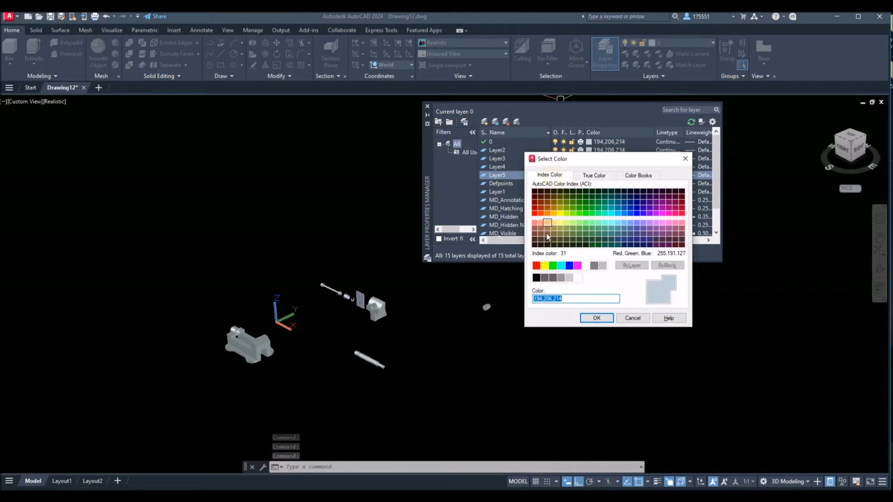
pyautogui.click(536, 265)
pyautogui.click(591, 317)
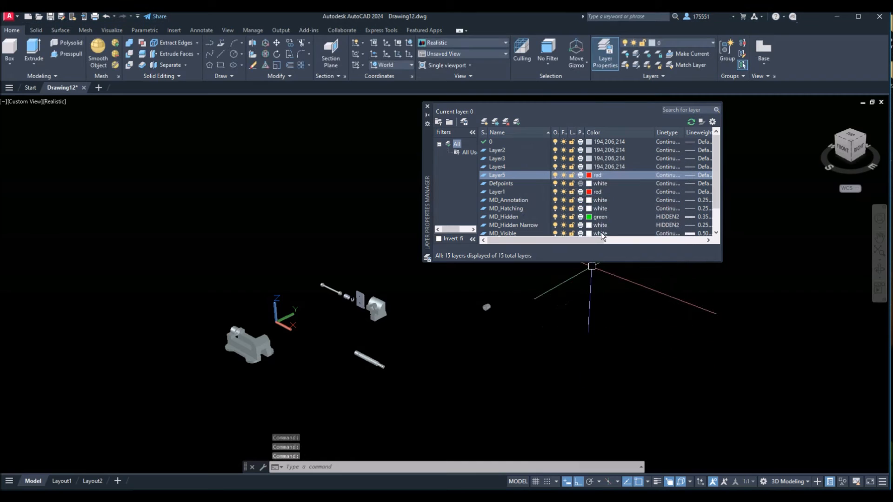
pyautogui.click(589, 167)
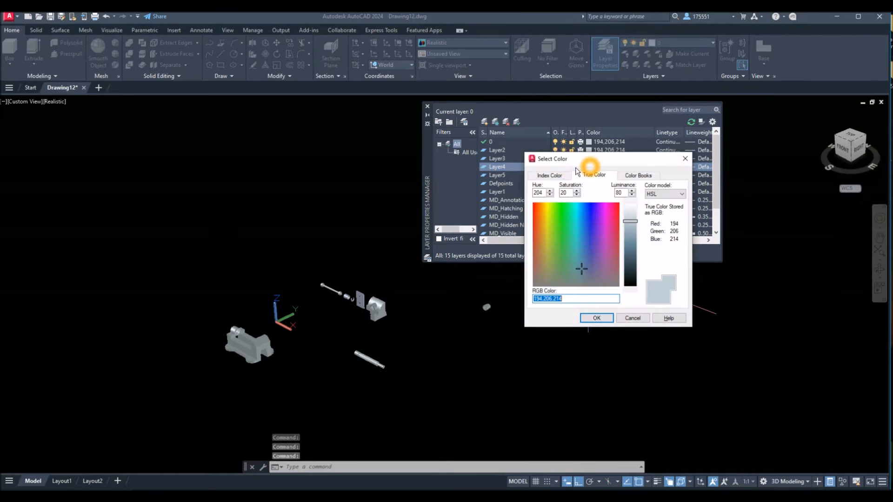
pyautogui.click(544, 176)
pyautogui.click(546, 267)
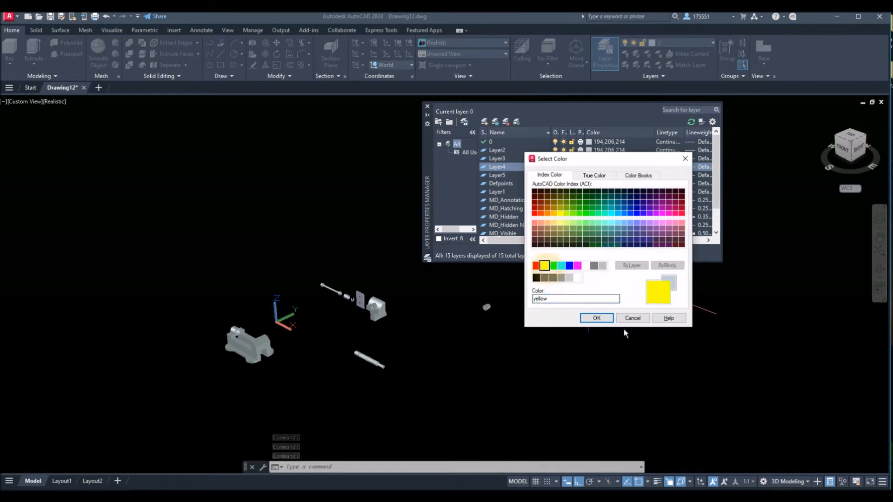
pyautogui.click(597, 320)
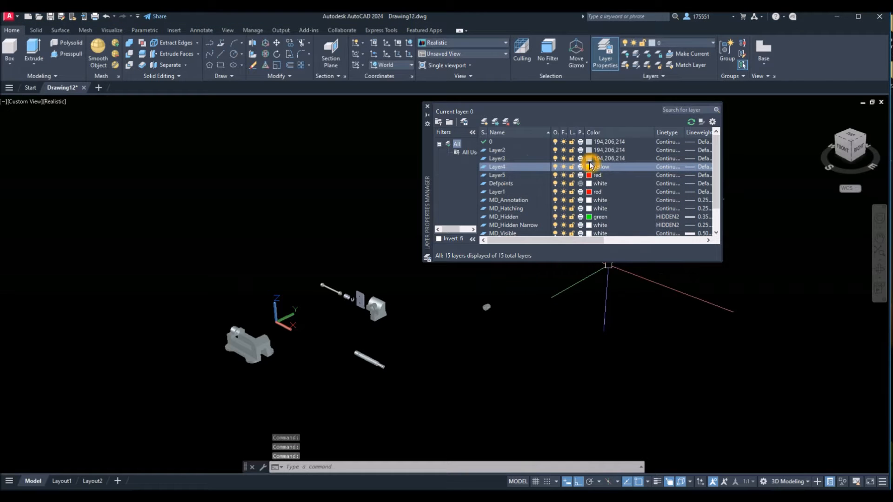
# Step: Set the index color of Layer3 to green and of Layer2 to blue, and close the layer manager
pyautogui.click(590, 159)
pyautogui.click(556, 176)
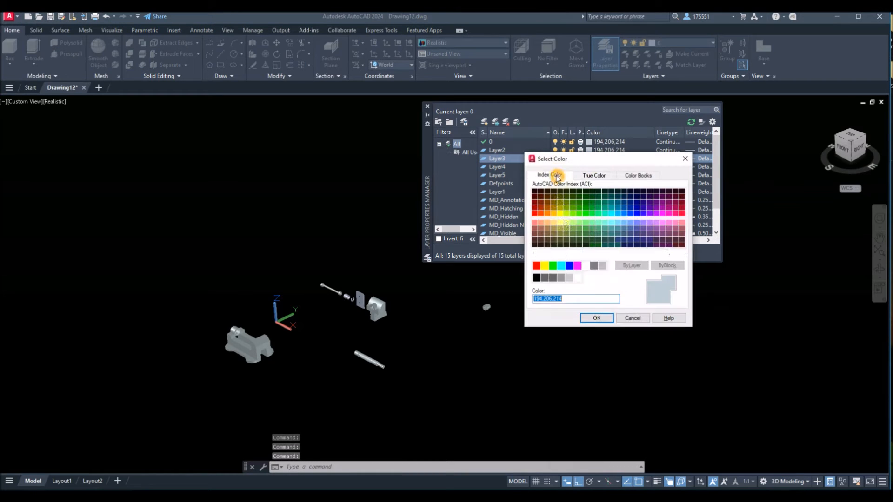
pyautogui.click(595, 319)
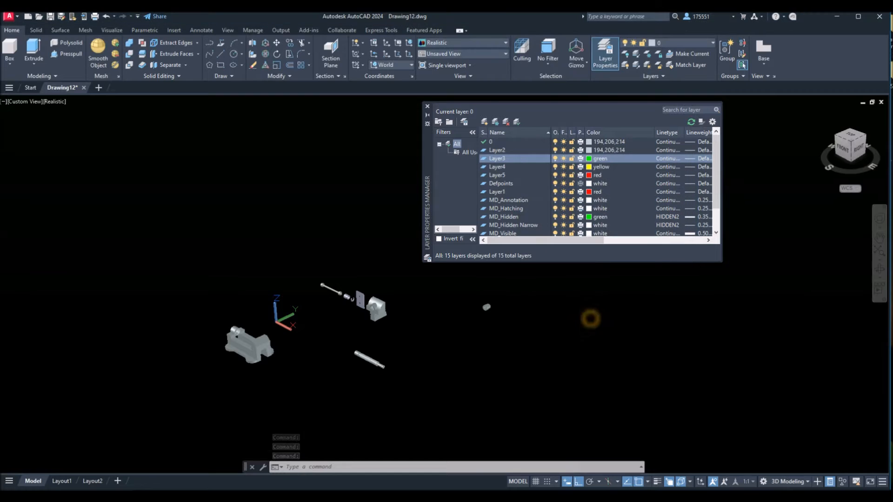
pyautogui.click(588, 151)
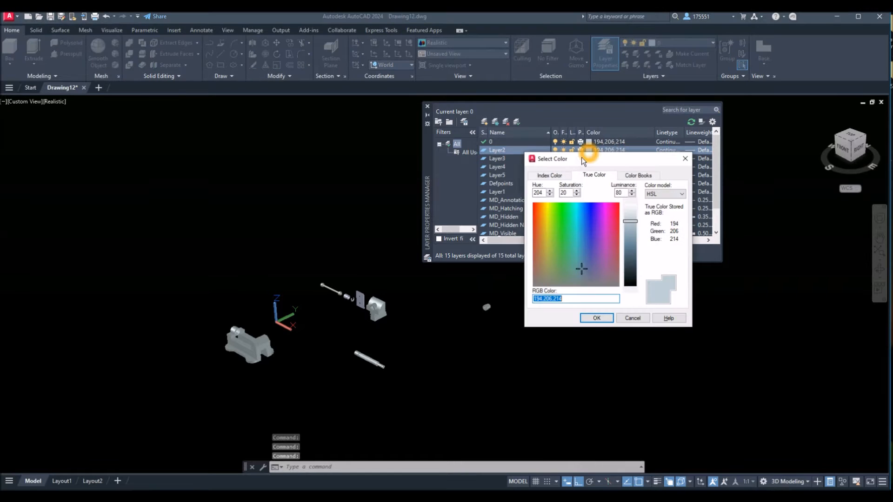
pyautogui.click(550, 175)
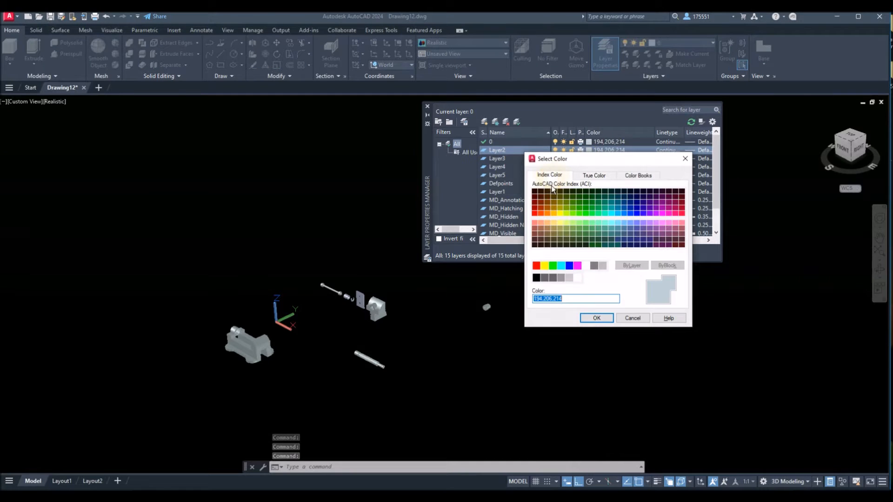
pyautogui.click(570, 266)
pyautogui.click(596, 318)
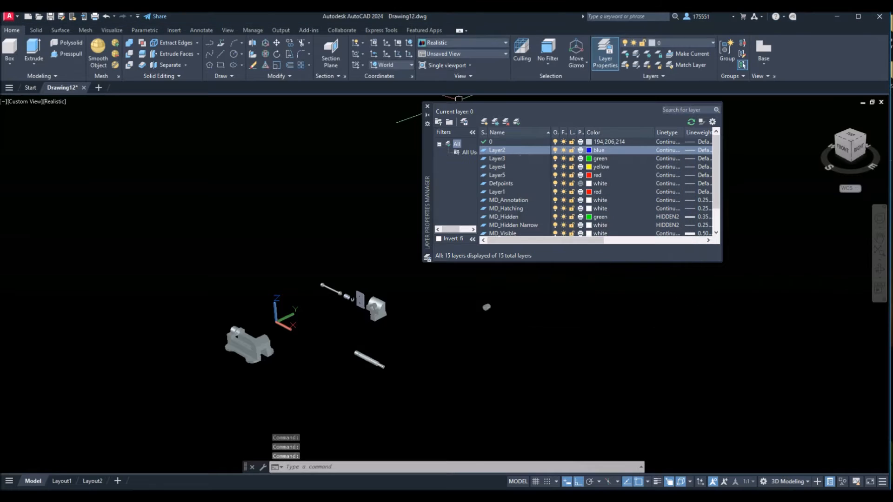
pyautogui.click(427, 109)
# Step: Assign the base solid to the red Layer1 and clear the selection
pyautogui.click(253, 341)
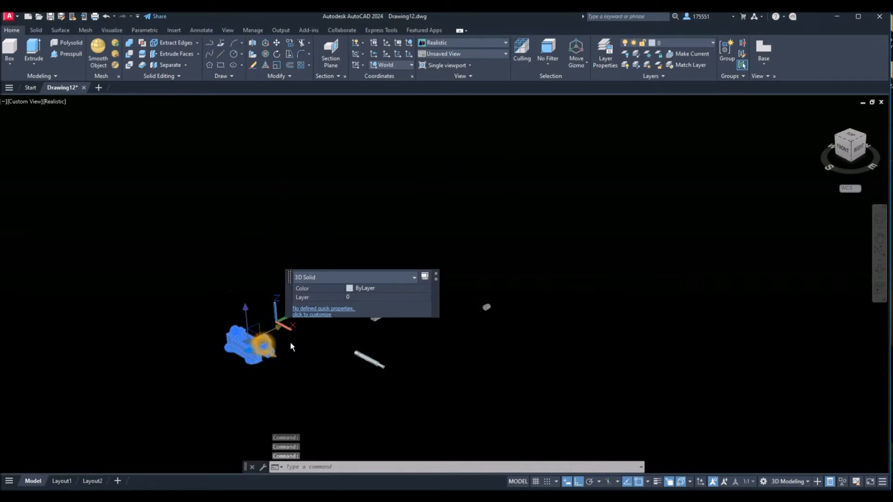
pyautogui.click(705, 43)
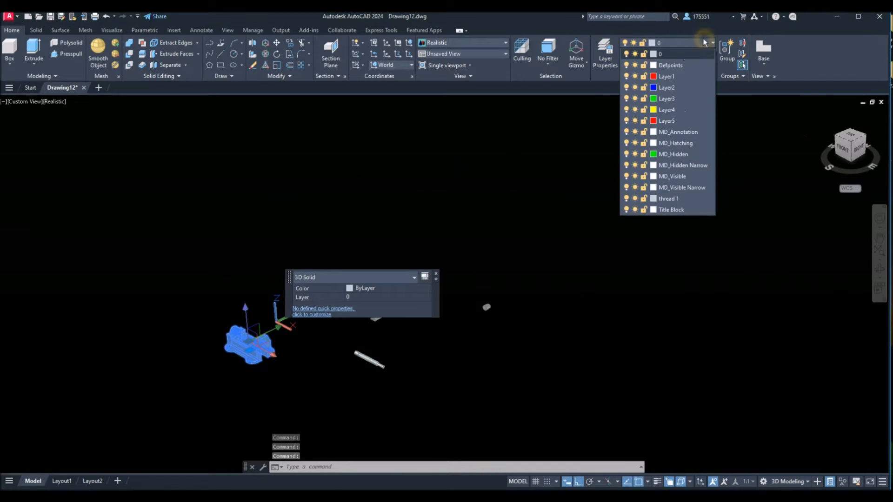
pyautogui.click(668, 76)
pyautogui.press('Escape')
pyautogui.click(381, 318)
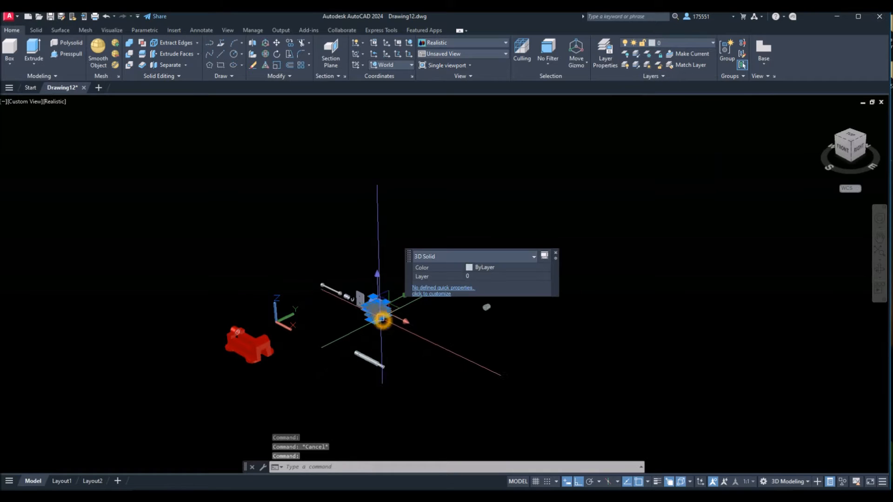
pyautogui.click(673, 44)
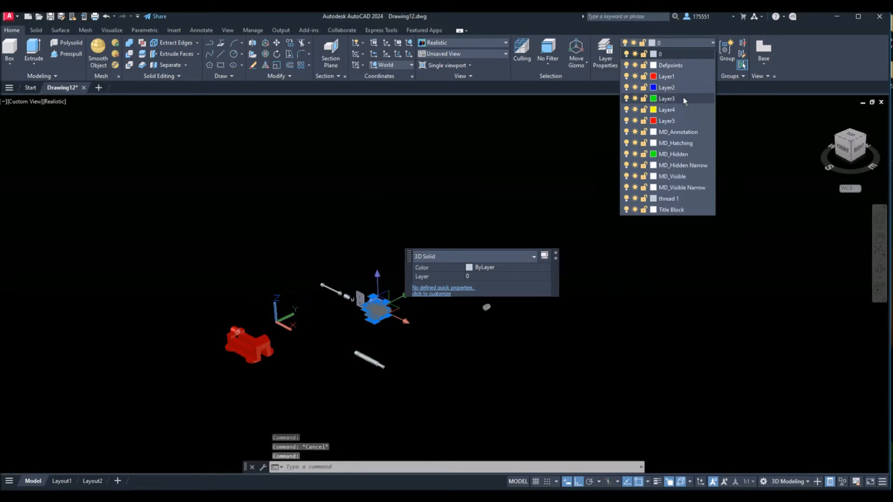
pyautogui.click(674, 96)
pyautogui.press('Escape')
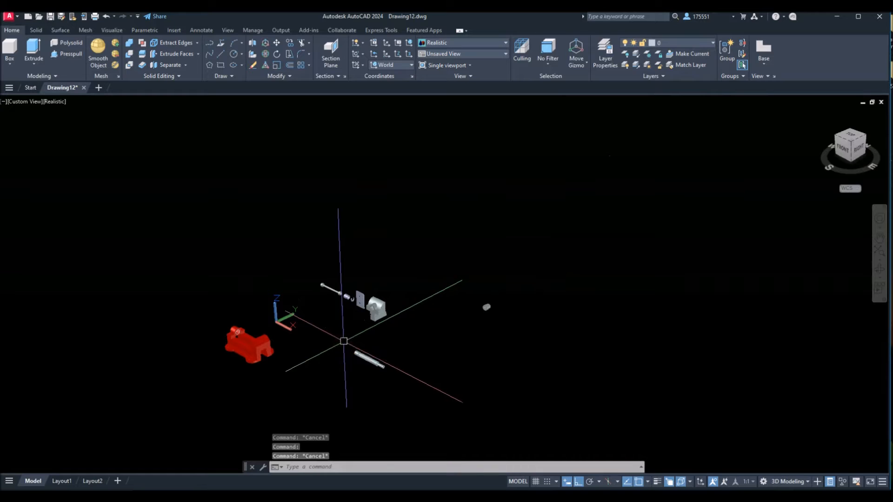
# Step: Assign the sliding jaw solid to the blue Layer2 and clear the selection
pyautogui.click(375, 307)
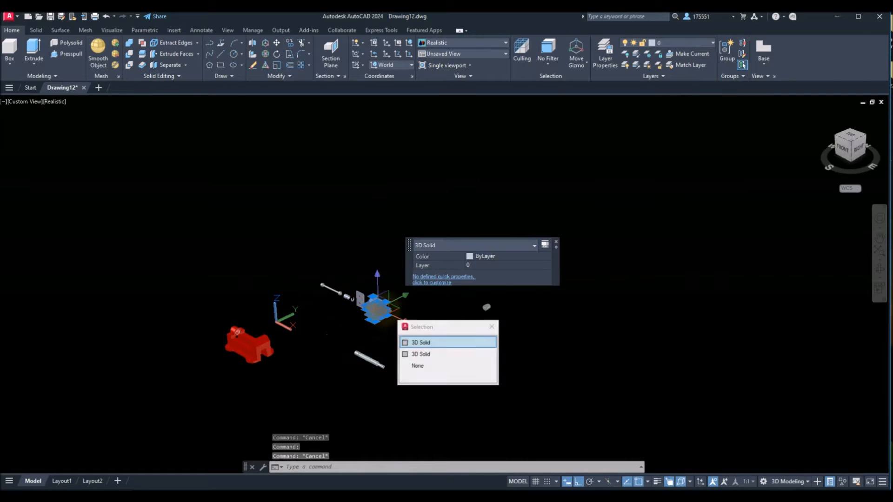
pyautogui.click(678, 43)
pyautogui.click(672, 86)
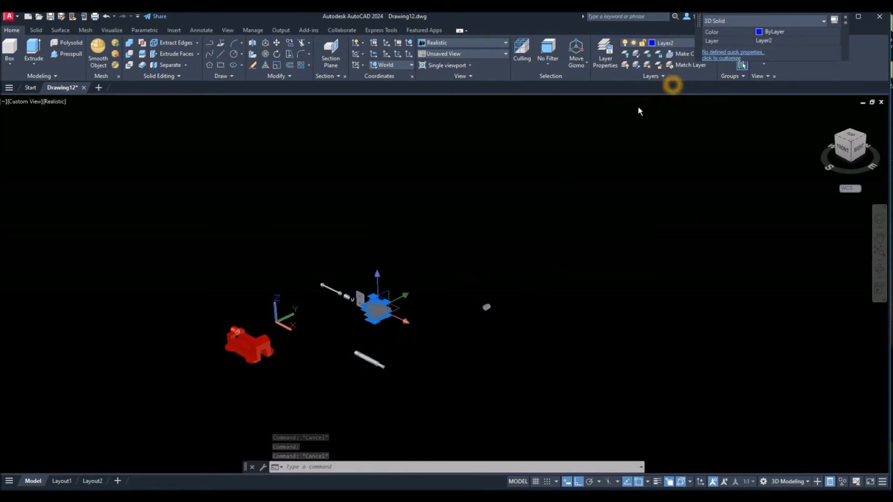
pyautogui.press('Escape')
# Step: Assign the threaded rod solid to the yellow Layer4 and clear the selection
pyautogui.scroll(2, 328, 327)
pyautogui.moveTo(328, 327); pyautogui.dragTo(348, 321, button='middle')
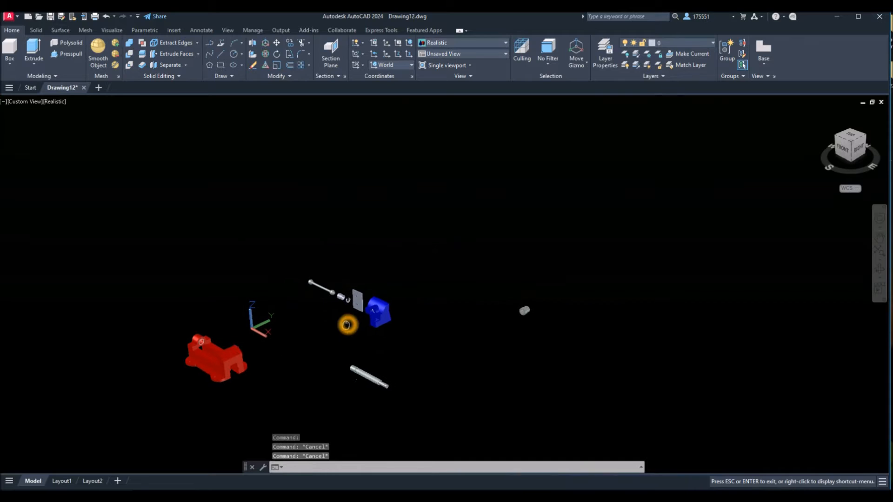
pyautogui.click(366, 366)
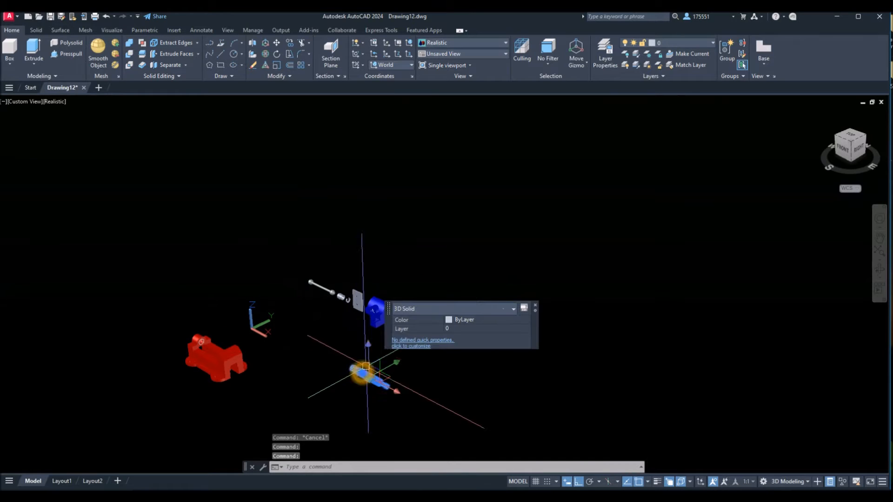
pyautogui.click(711, 43)
pyautogui.click(665, 110)
pyautogui.press('Escape')
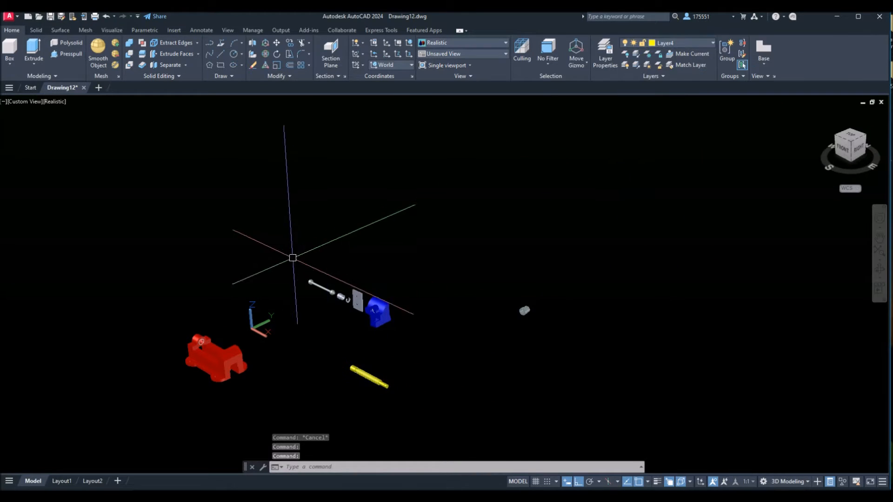
# Step: Assign the handle bar solid to the green Layer3 and clear the selection
pyautogui.scroll(2, 328, 309)
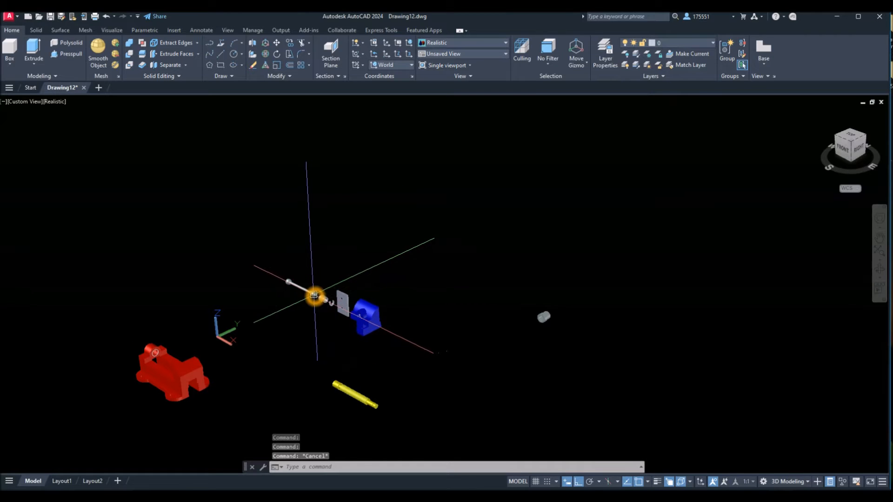
pyautogui.click(314, 294)
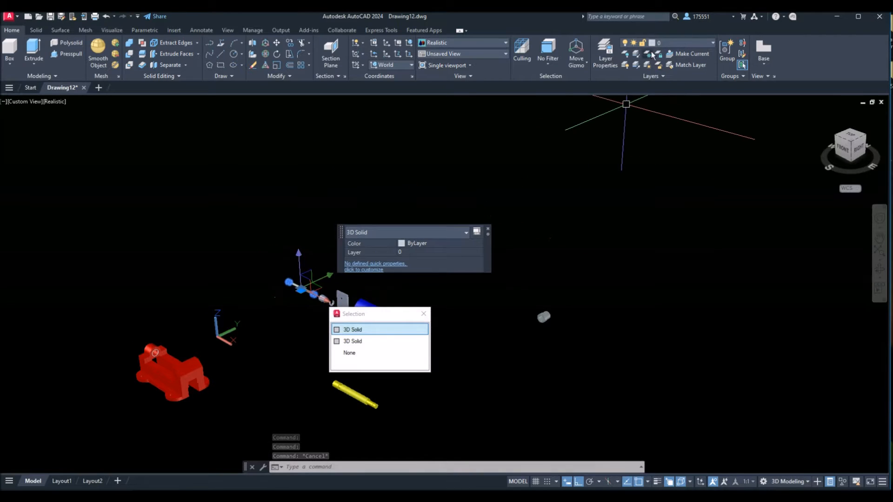
pyautogui.click(667, 38)
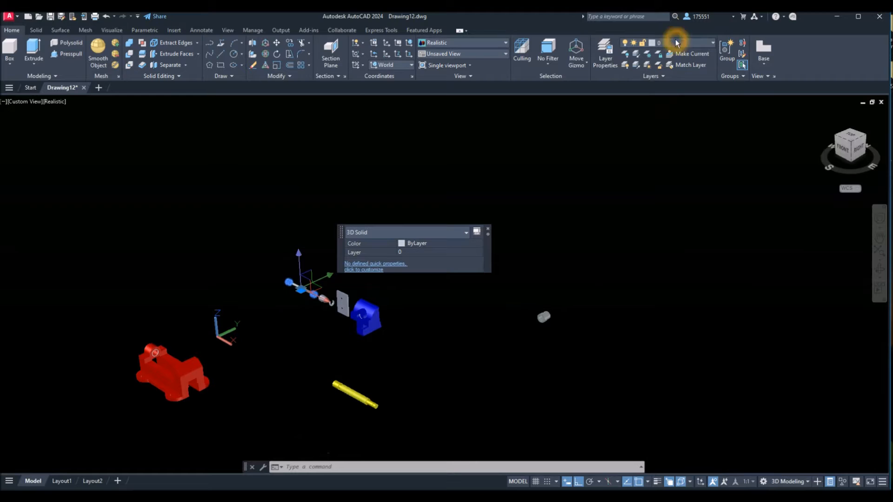
pyautogui.click(676, 43)
pyautogui.click(660, 99)
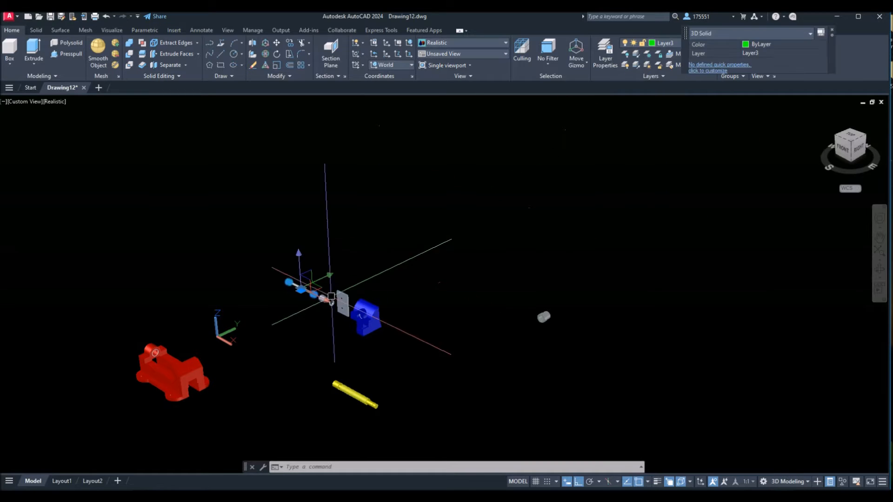
pyautogui.press('Escape')
pyautogui.press('Escape')
# Step: Assign the small C-shaped clip solid to the blue Layer2 and clear the selection
pyautogui.scroll(2, 311, 319)
pyautogui.moveTo(311, 319); pyautogui.dragTo(354, 302, button='middle')
pyautogui.scroll(3, 339, 307)
pyautogui.scroll(-1, 339, 307)
pyautogui.click(353, 300)
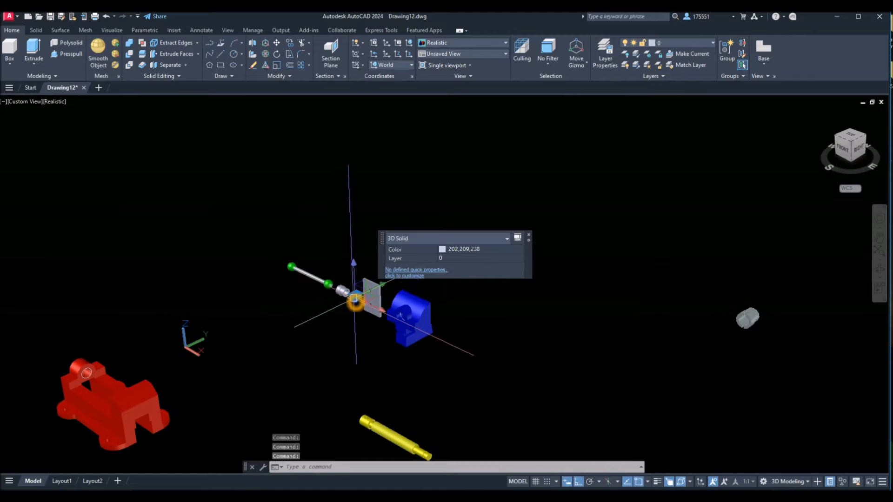
pyautogui.click(673, 42)
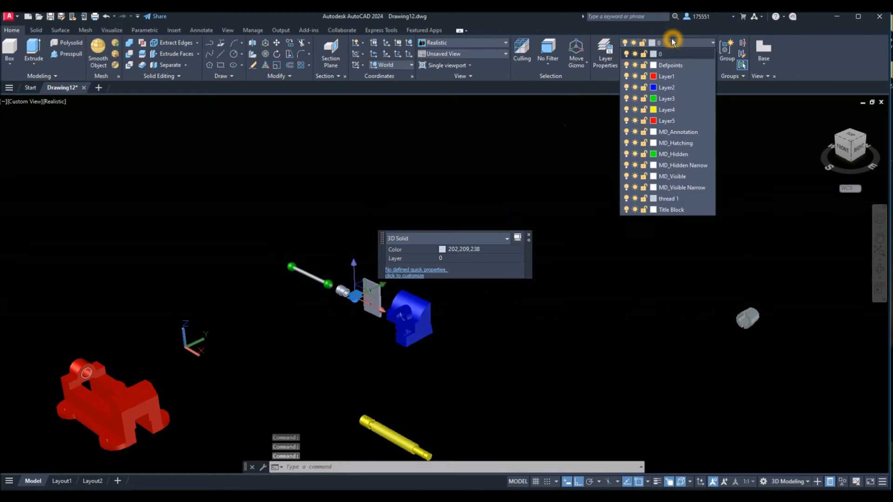
pyautogui.click(670, 87)
pyautogui.press('Escape')
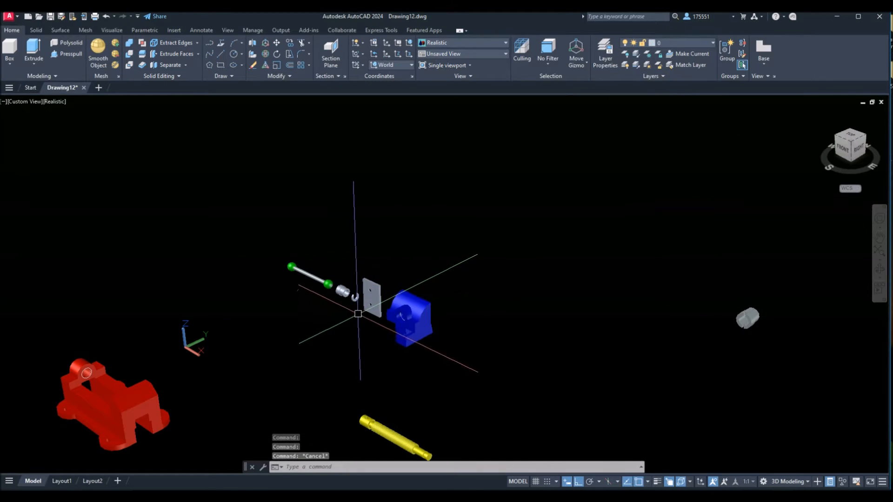
# Step: Set the C-shaped clip's color property to ByLayer and clear the selection
pyautogui.scroll(1, 359, 313)
pyautogui.scroll(4, 359, 312)
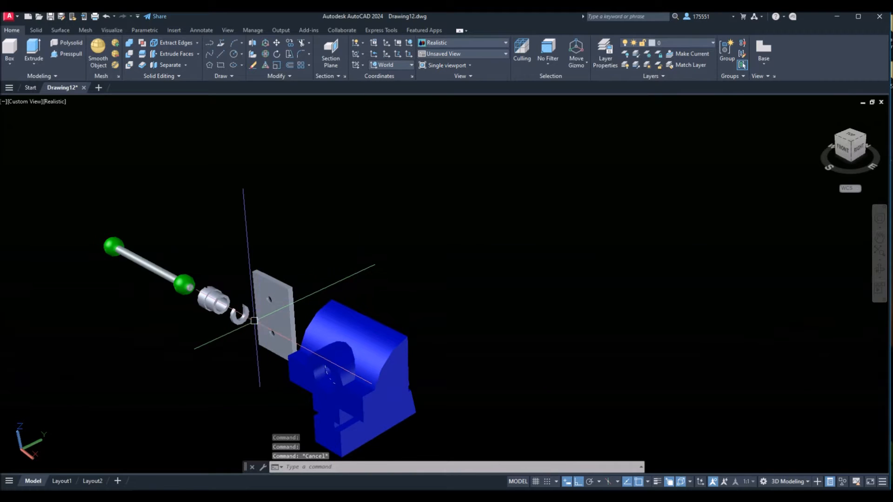
pyautogui.moveTo(256, 325); pyautogui.dragTo(324, 309, button='middle')
pyautogui.write('Pr')
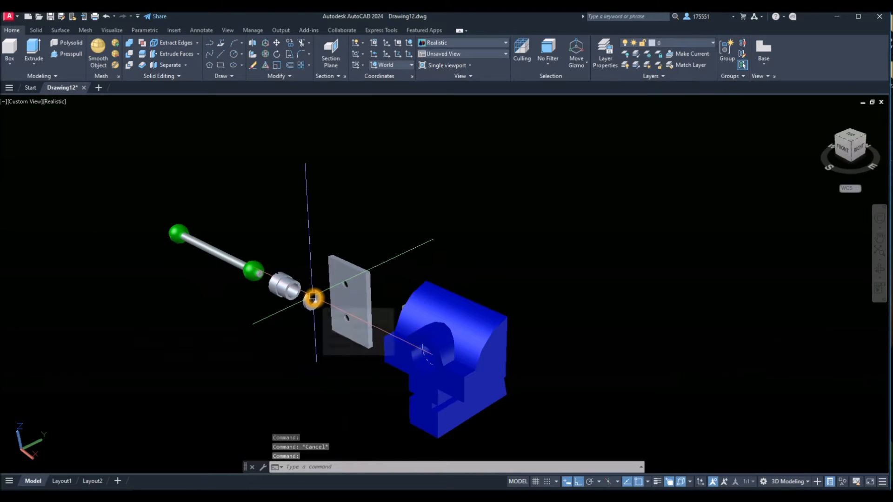
pyautogui.press('Return')
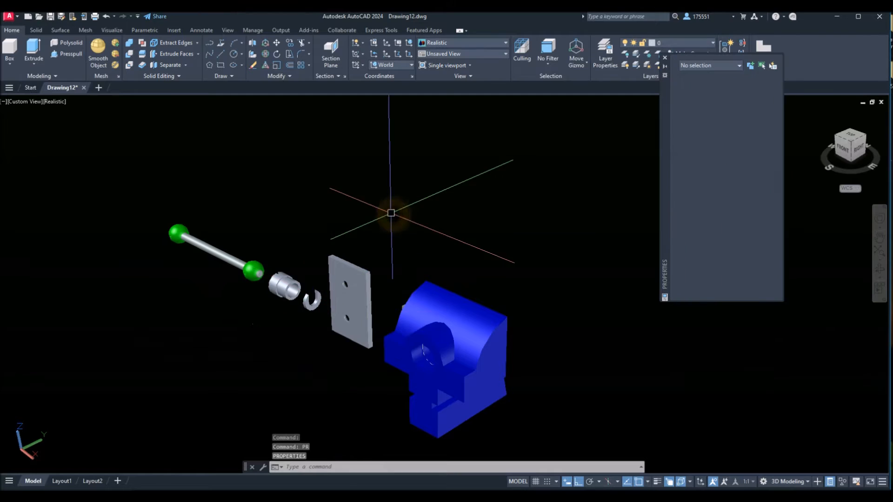
pyautogui.click(321, 299)
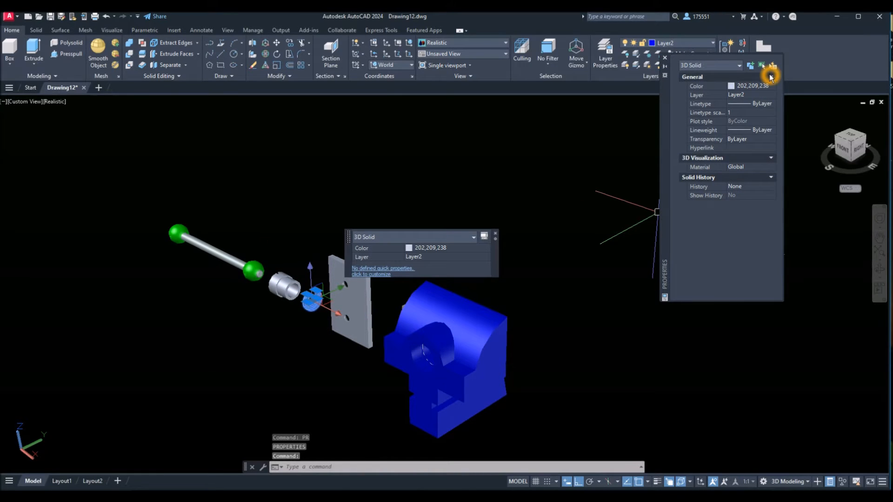
pyautogui.click(774, 86)
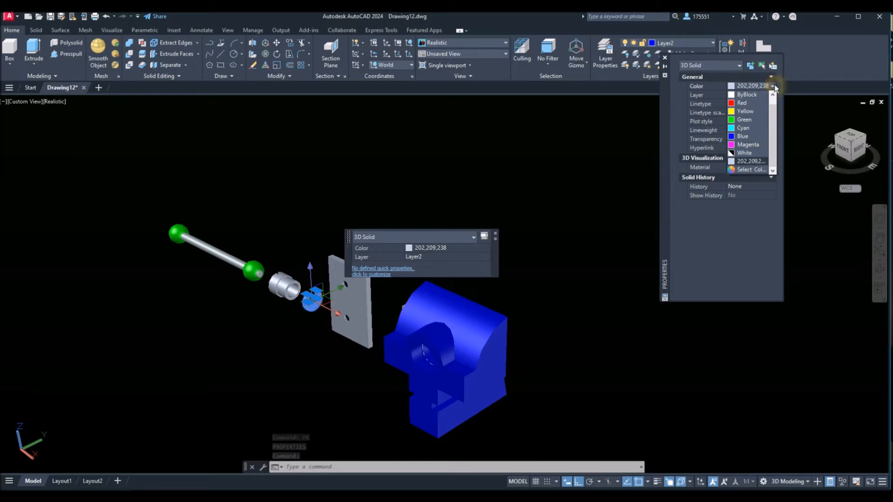
pyautogui.moveTo(774, 106); pyautogui.dragTo(773, 93)
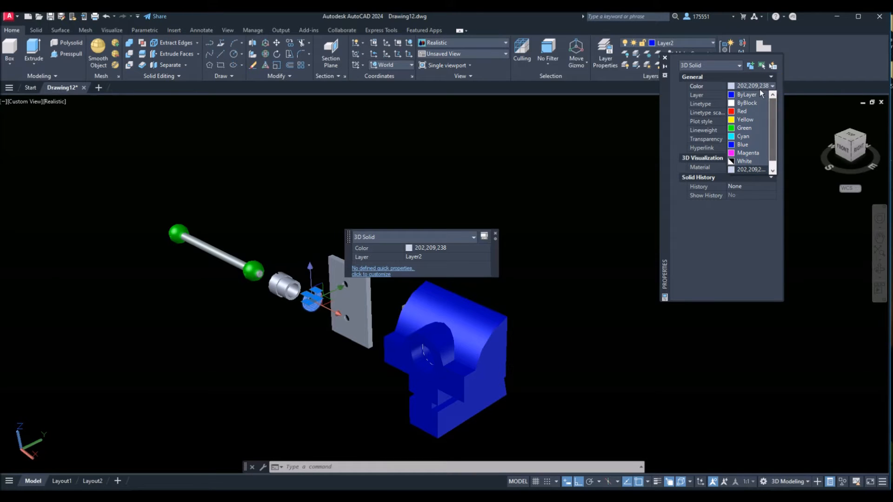
pyautogui.click(746, 95)
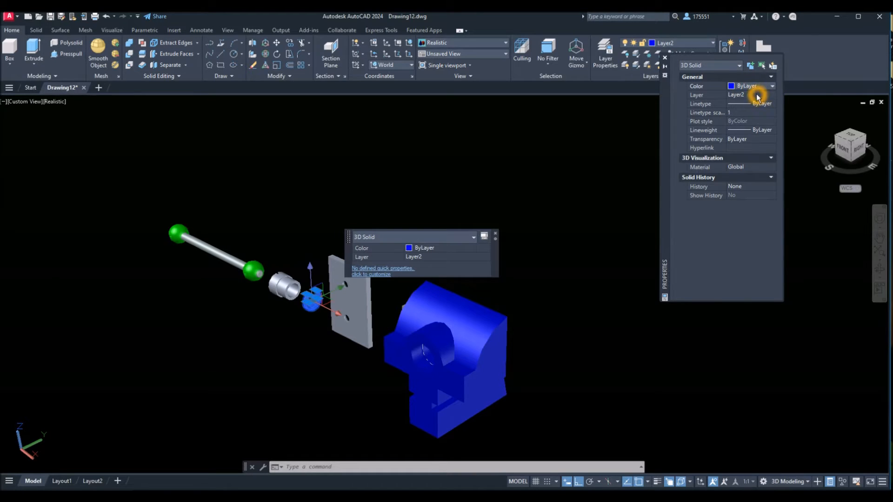
pyautogui.press('Escape')
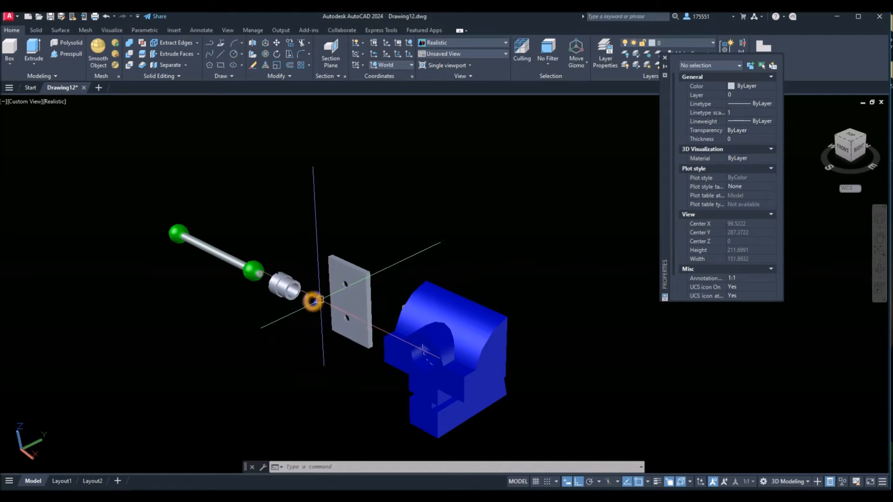
# Step: Set the jaw plate's color to ByLayer, assign it to the yellow Layer4 and clear the selection
pyautogui.click(373, 278)
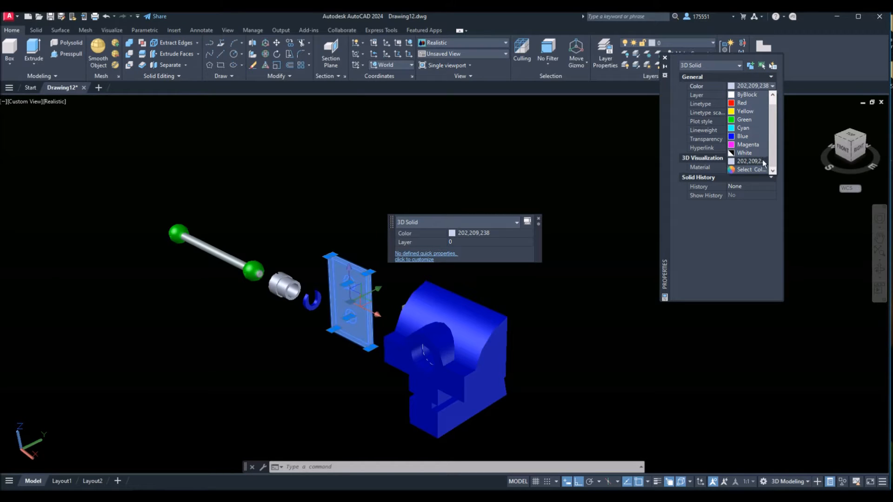
pyautogui.click(775, 128)
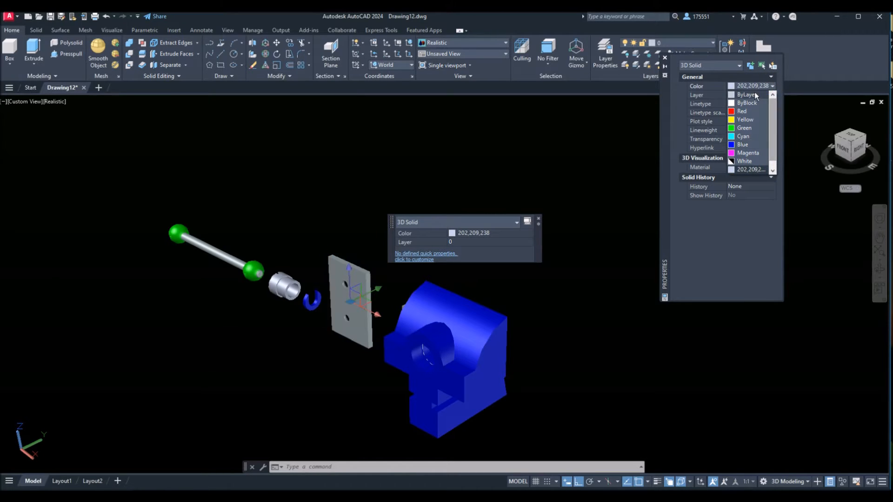
pyautogui.click(754, 94)
pyautogui.press('Escape')
pyautogui.click(367, 273)
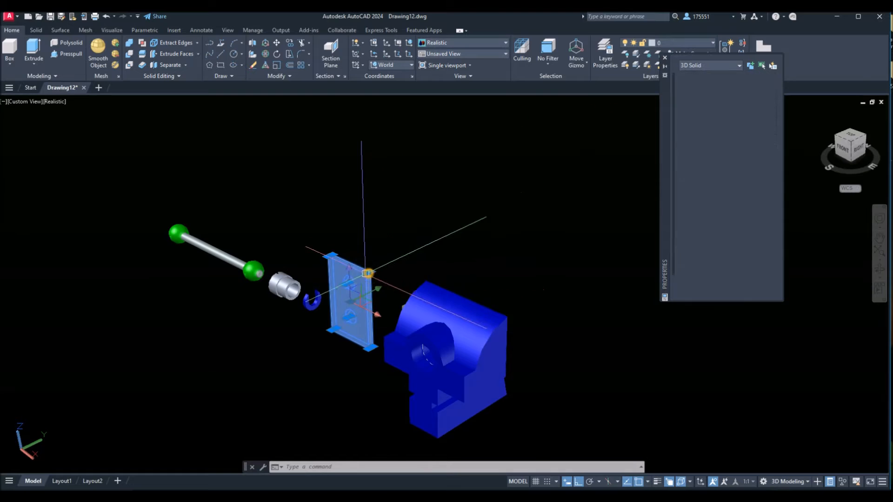
pyautogui.click(682, 43)
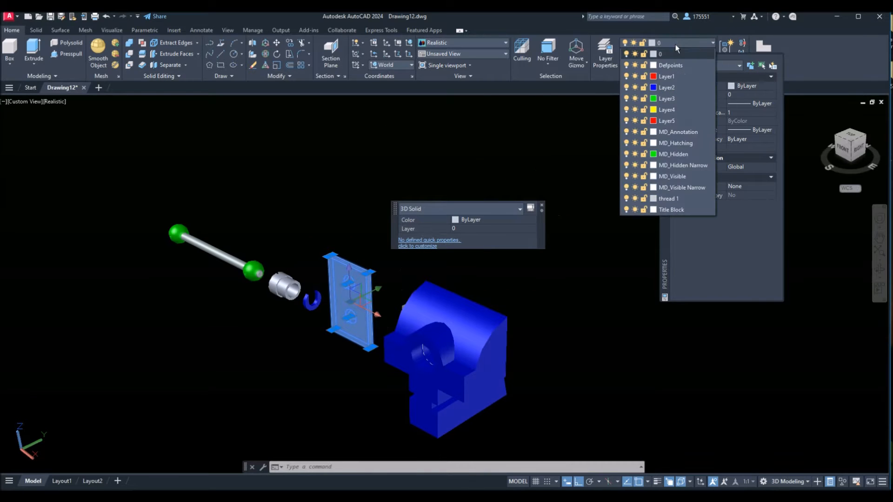
pyautogui.click(661, 110)
pyautogui.press('Escape')
pyautogui.moveTo(412, 215); pyautogui.dragTo(394, 150, button='middle')
pyautogui.scroll(-4, 392, 185)
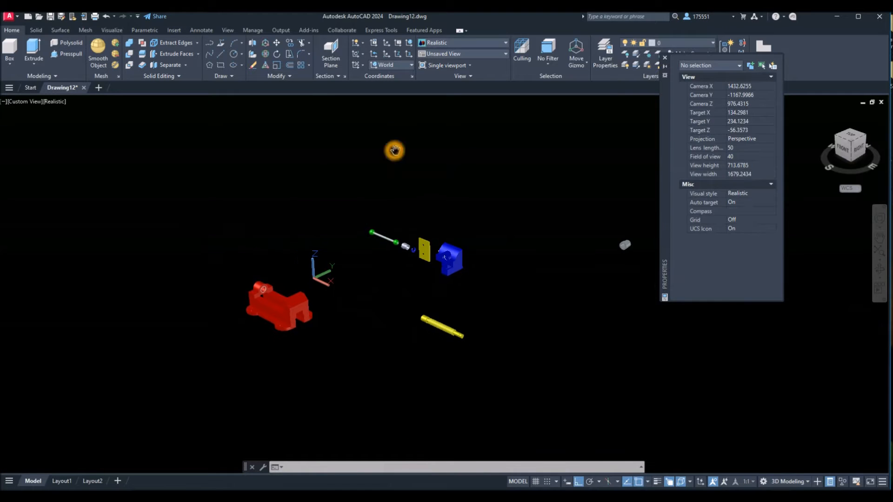
pyautogui.scroll(2, 305, 319)
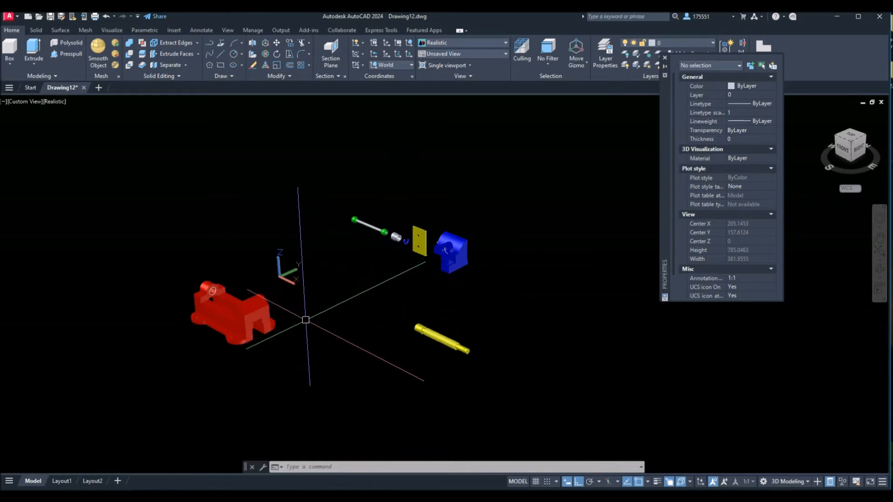
pyautogui.scroll(-1, 306, 319)
pyautogui.moveTo(307, 321); pyautogui.dragTo(338, 303, button='middle')
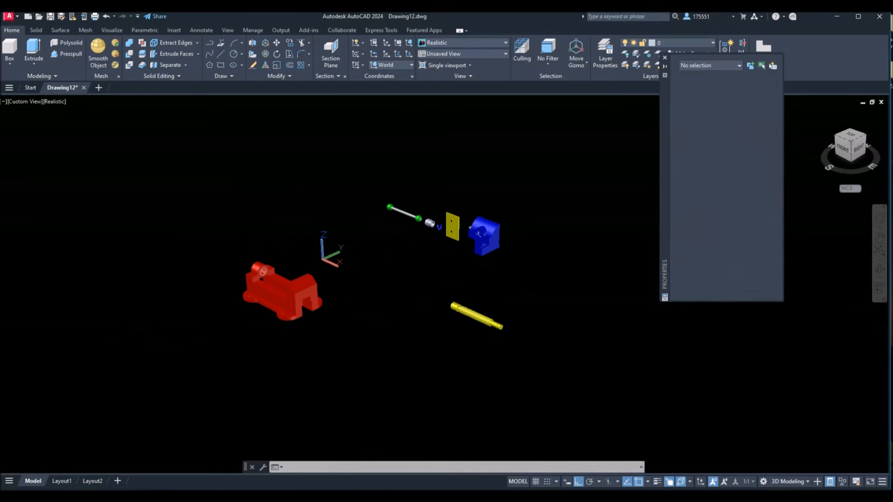
pyautogui.click(36, 31)
pyautogui.click(13, 30)
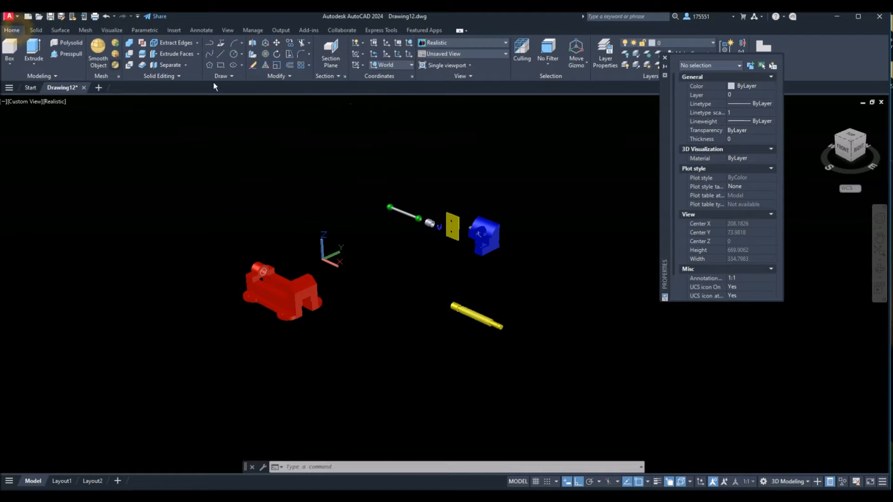
# Step: Rotate the red base solid 90° about the vertical Z axis with 3D Rotate and clear the selection
pyautogui.click(268, 56)
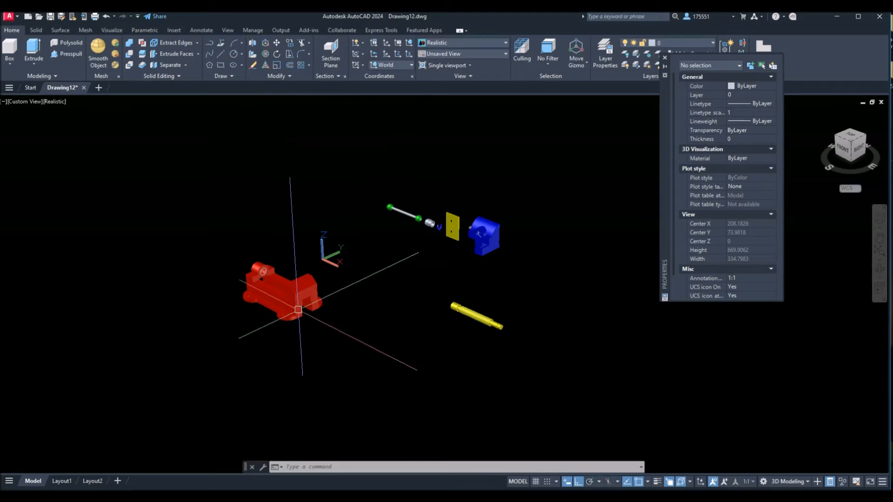
pyautogui.click(268, 58)
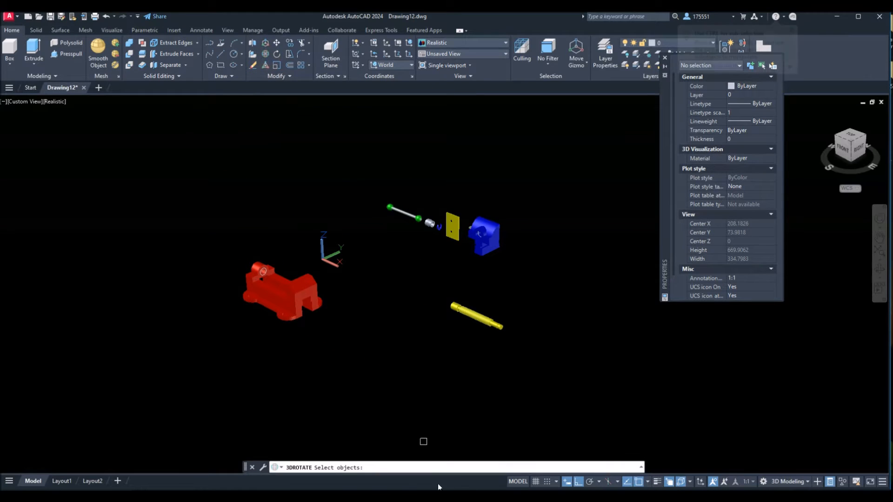
pyautogui.click(295, 320)
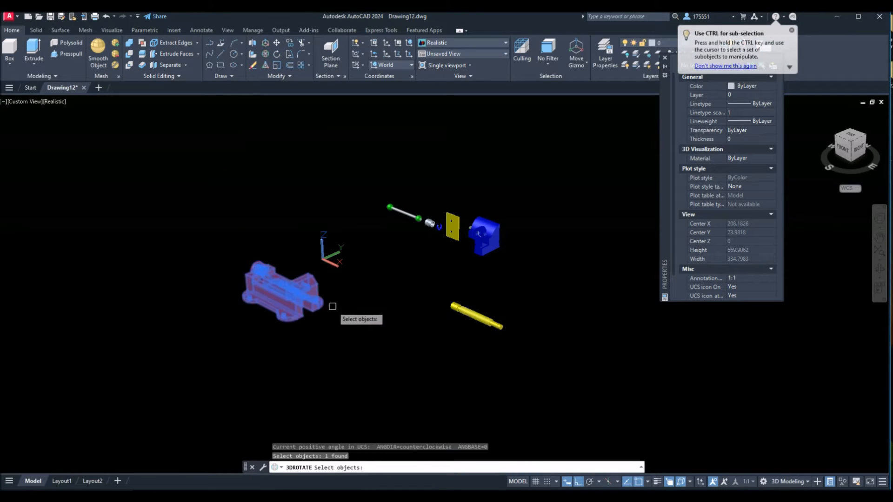
pyautogui.press('Return')
pyautogui.scroll(1, 306, 308)
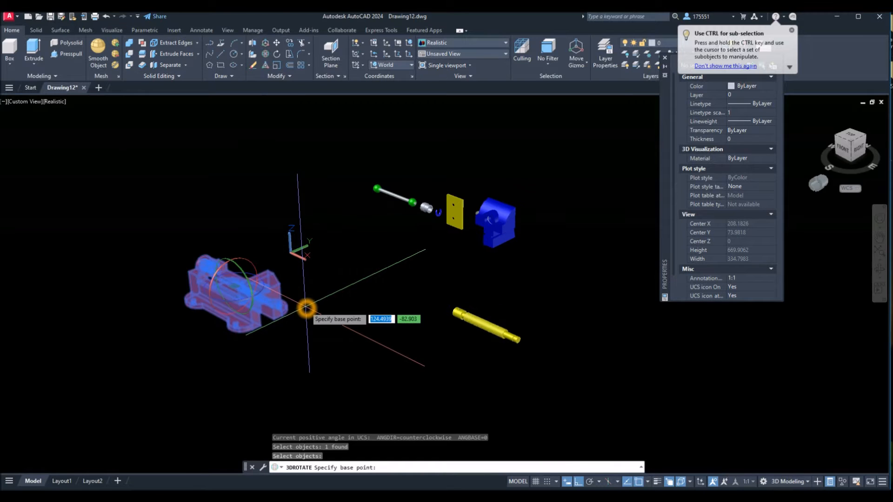
pyautogui.moveTo(306, 308); pyautogui.dragTo(377, 309, button='middle')
pyautogui.scroll(1, 377, 306)
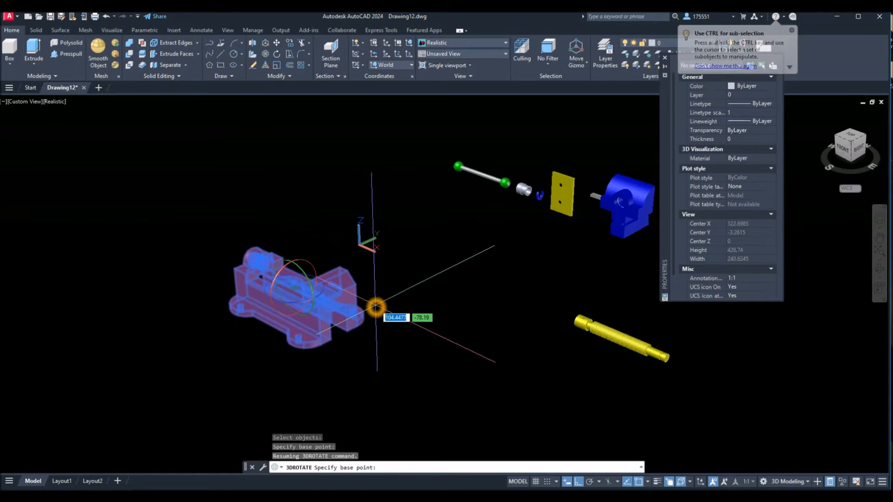
pyautogui.click(324, 296)
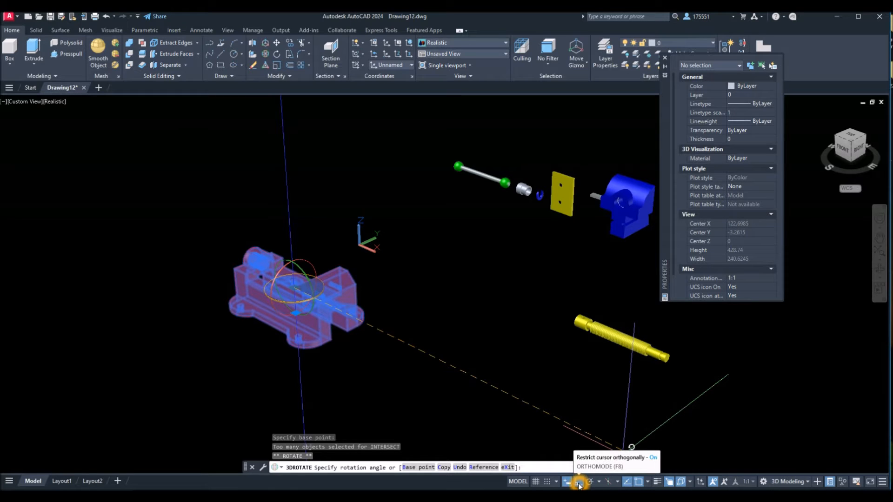
pyautogui.click(424, 260)
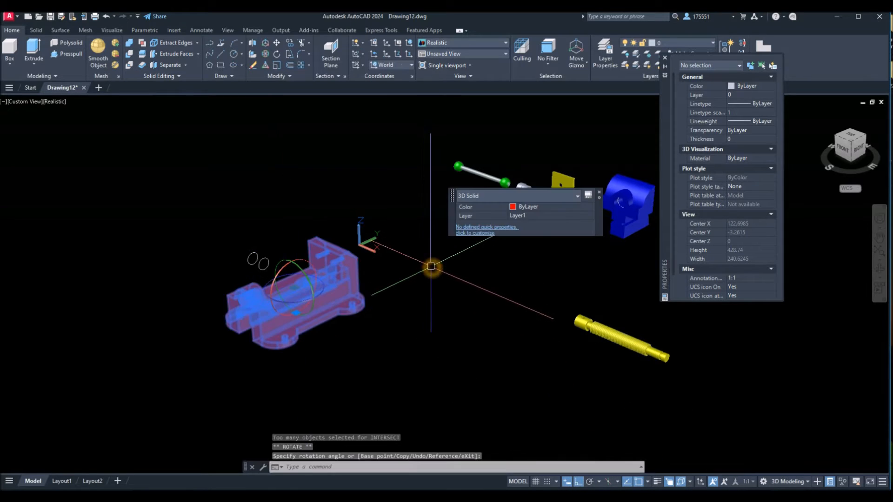
pyautogui.moveTo(431, 268); pyautogui.dragTo(429, 274, button='middle')
pyautogui.press('Escape')
pyautogui.press('Escape')
# Step: Delete the two stray circles left beside the rotated base
pyautogui.click(259, 265)
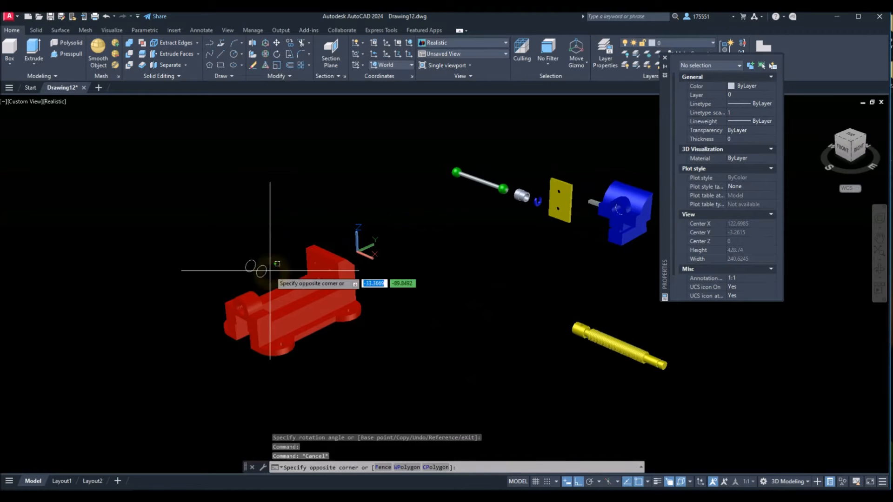
pyautogui.click(233, 261)
pyautogui.press('Delete')
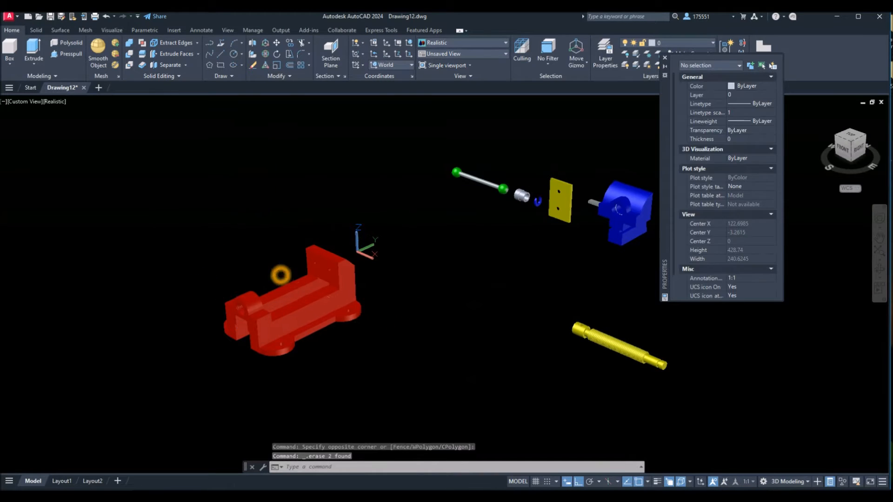
pyautogui.moveTo(279, 269); pyautogui.dragTo(228, 276, button='middle')
pyautogui.moveTo(506, 278); pyautogui.dragTo(484, 285, button='middle')
pyautogui.click(579, 241)
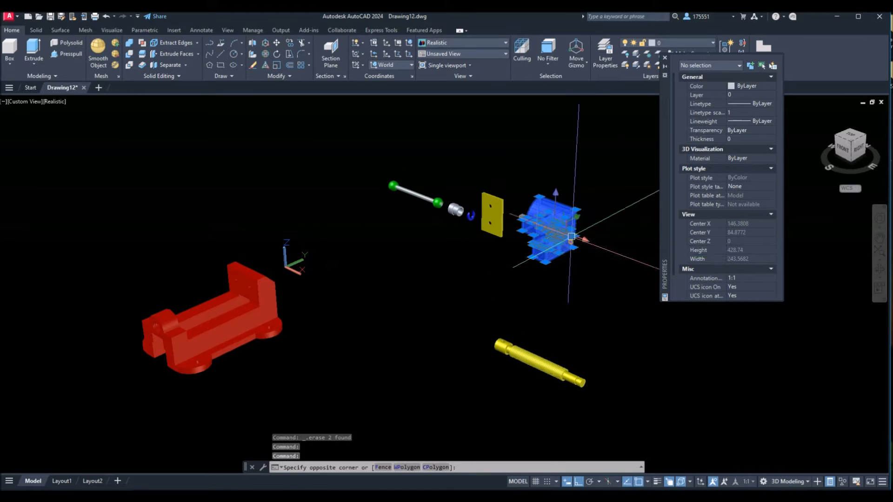
pyautogui.click(577, 239)
pyautogui.rightClick(385, 228)
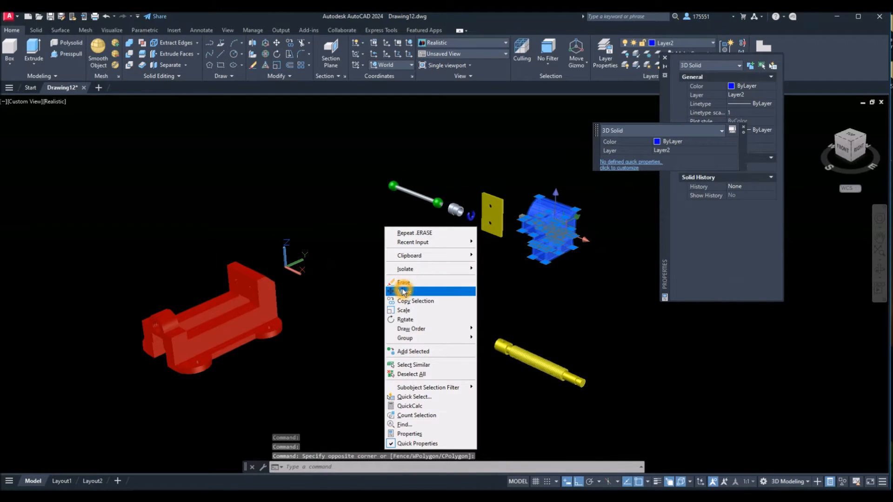
pyautogui.click(403, 291)
pyautogui.scroll(2, 512, 279)
pyautogui.scroll(-3, 489, 278)
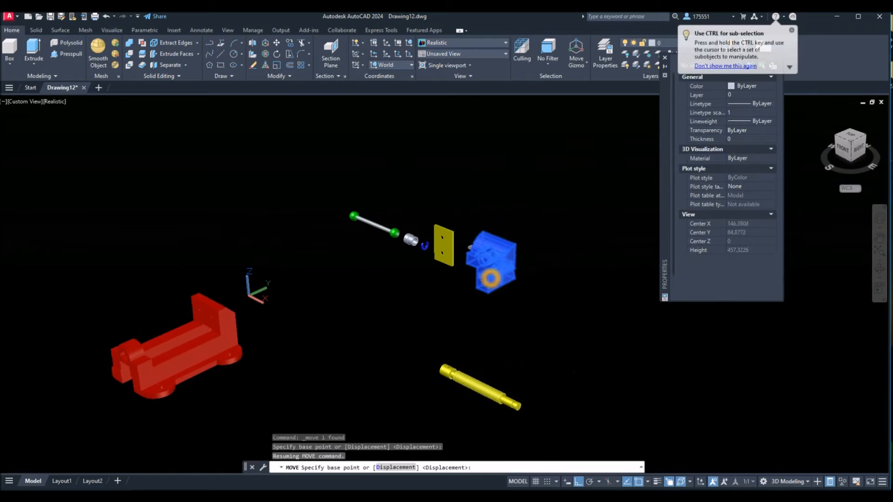
pyautogui.scroll(4, 491, 278)
pyautogui.scroll(-1, 492, 277)
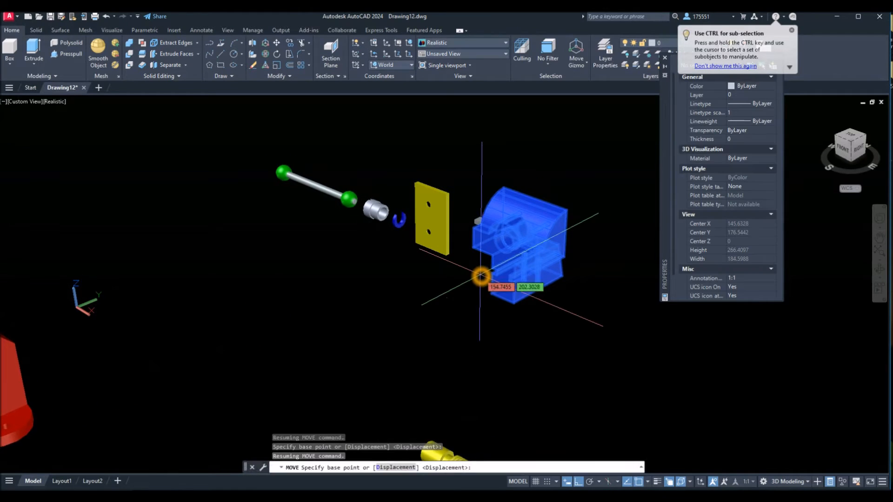
pyautogui.press('Escape')
# Step: Set the viewport's visual style to X-Ray
pyautogui.click(56, 102)
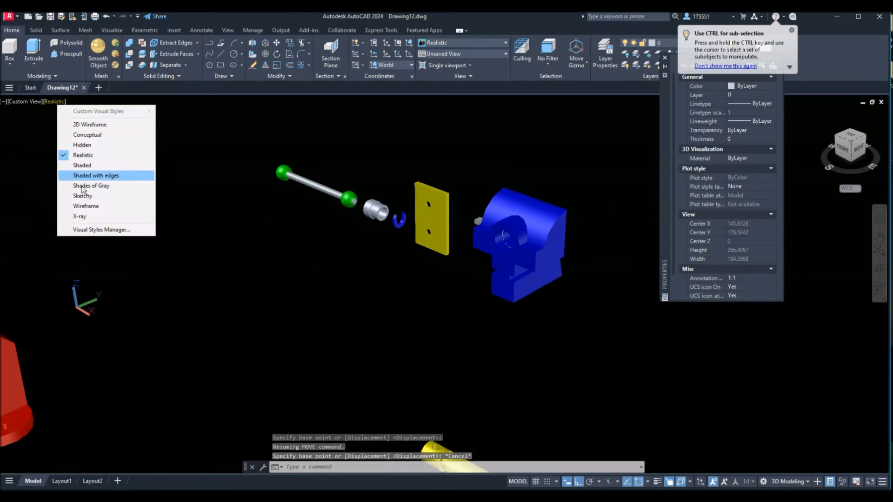
pyautogui.click(87, 217)
pyautogui.scroll(-2, 559, 274)
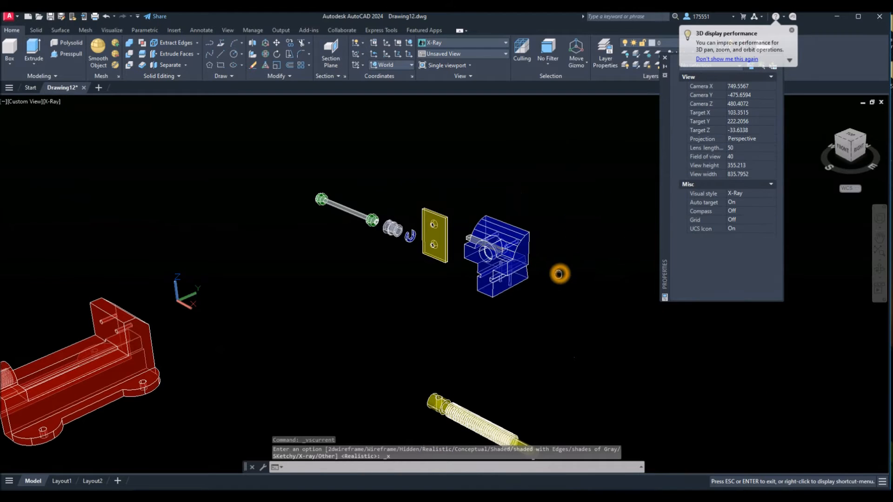
pyautogui.moveTo(559, 274); pyautogui.dragTo(555, 280, button='middle')
# Step: Start moving the blue jaw, using the midpoint between the two front corners where its neck meets the underside as the base point
pyautogui.click(525, 261)
pyautogui.rightClick(523, 194)
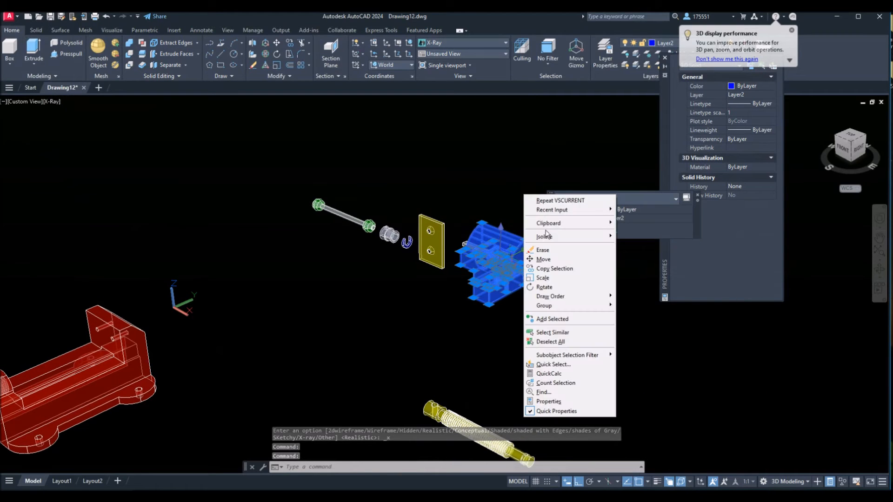
pyautogui.click(549, 260)
pyautogui.scroll(3, 489, 287)
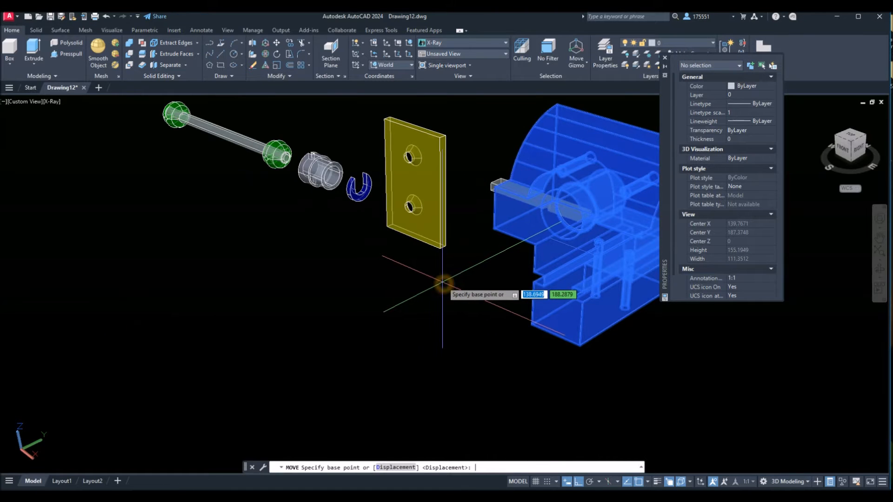
pyautogui.click(451, 284)
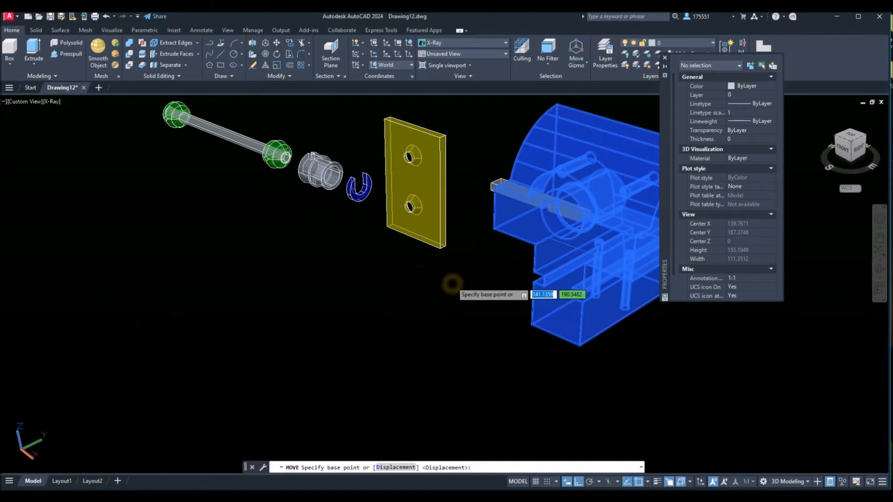
pyautogui.keyDown('shift'); pyautogui.rightClick(454, 283); pyautogui.keyUp('shift')
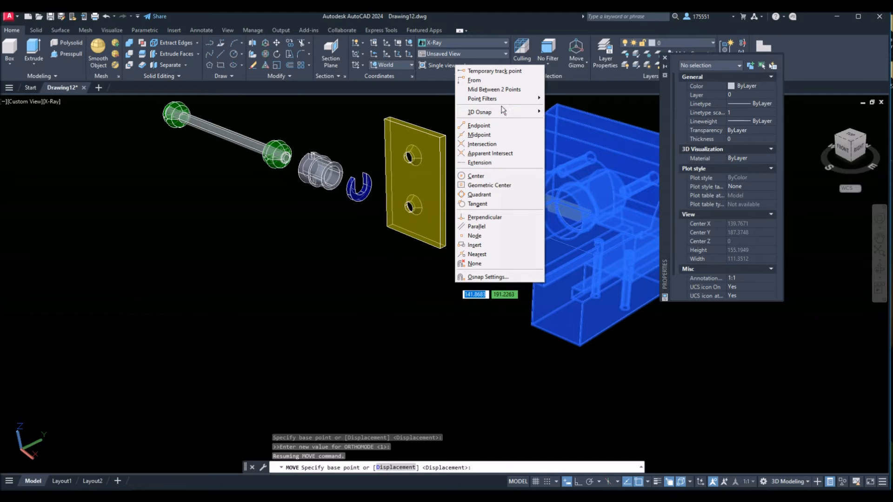
pyautogui.click(501, 91)
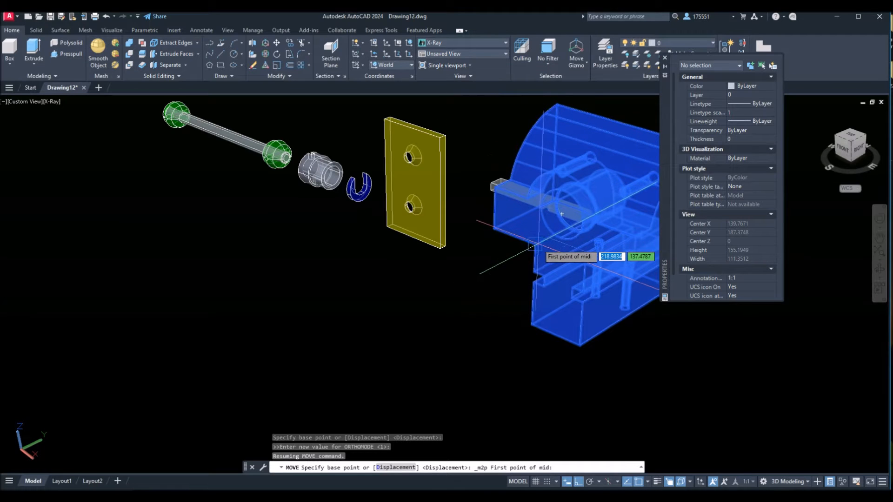
pyautogui.click(538, 247)
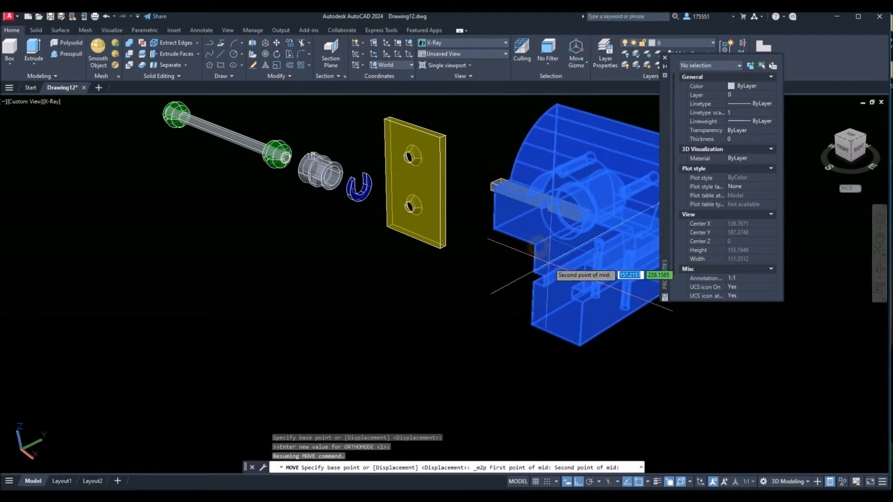
pyautogui.click(586, 264)
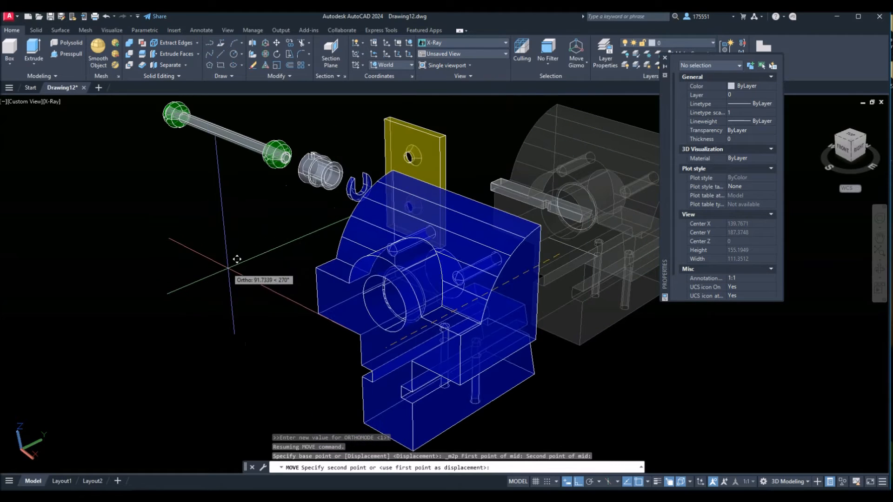
# Step: Turn on polar tracking and place the blue jaw at the midpoint between the two slideway corners beside the red base's threaded boss
pyautogui.moveTo(228, 270); pyautogui.dragTo(300, 228, button='middle')
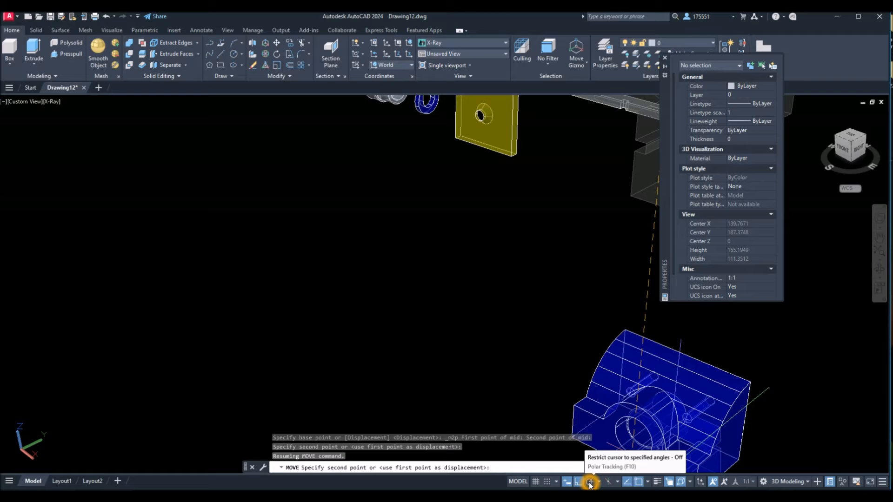
pyautogui.click(590, 482)
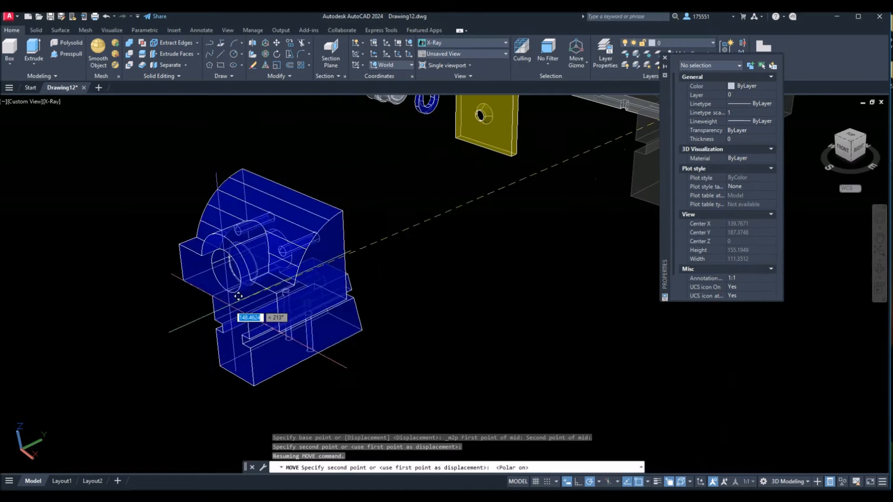
pyautogui.scroll(-4, 285, 234)
pyautogui.moveTo(289, 236); pyautogui.dragTo(455, 139, button='middle')
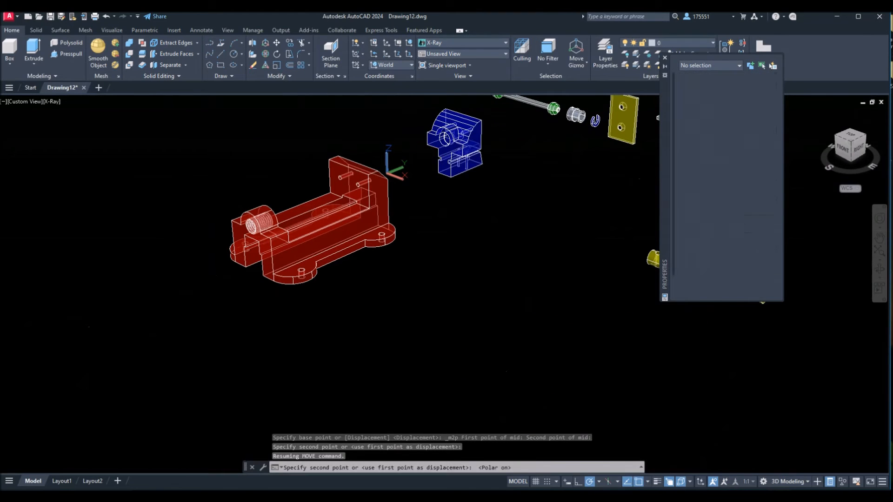
pyautogui.keyDown('shift'); pyautogui.moveTo(386, 184); pyautogui.dragTo(343, 277, button='middle'); pyautogui.keyUp('shift')
pyautogui.scroll(5, 344, 200)
pyautogui.moveTo(344, 200); pyautogui.dragTo(375, 293, button='middle')
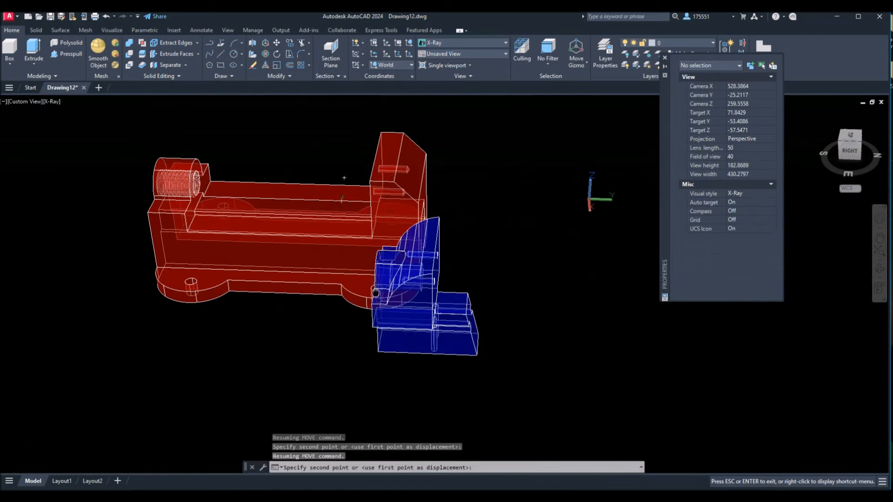
pyautogui.scroll(4, 223, 200)
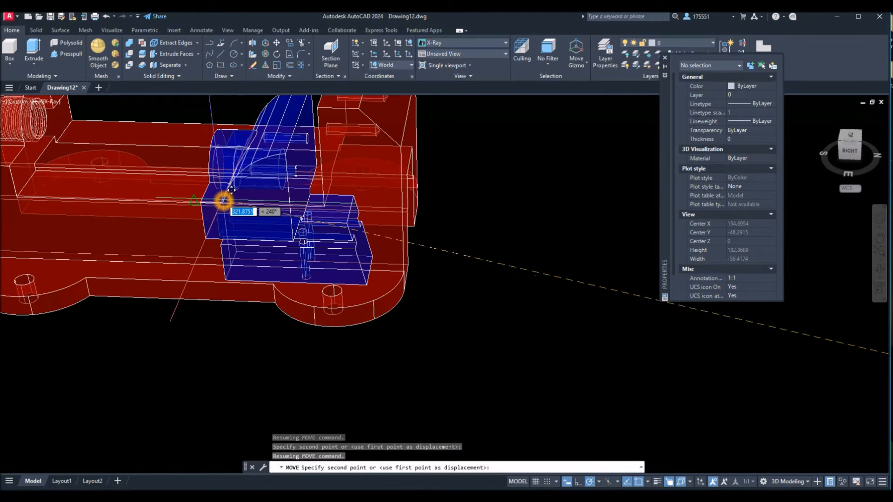
pyautogui.scroll(-5, 223, 200)
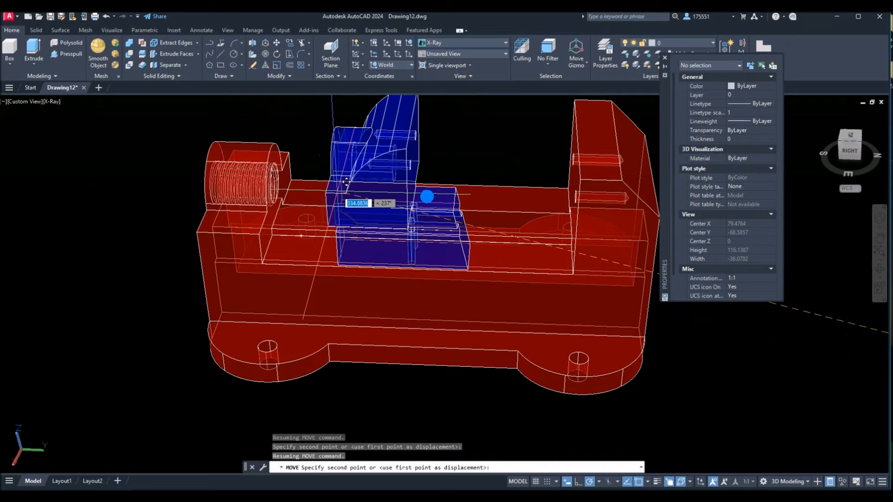
pyautogui.scroll(2, 329, 188)
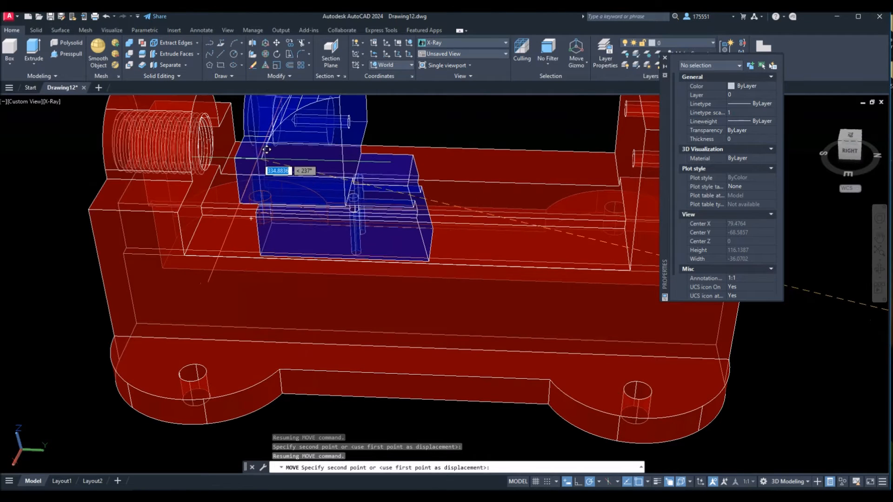
pyautogui.moveTo(262, 159); pyautogui.dragTo(279, 174, button='middle')
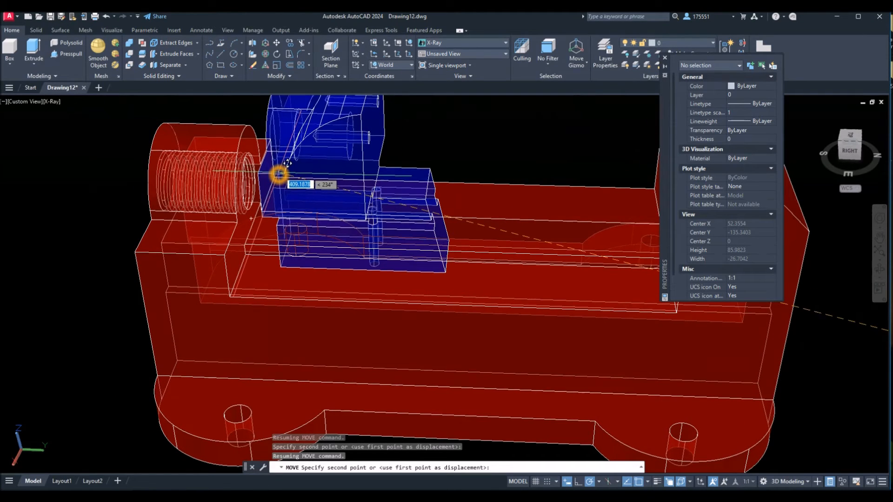
pyautogui.keyDown('shift'); pyautogui.rightClick(296, 161); pyautogui.keyUp('shift')
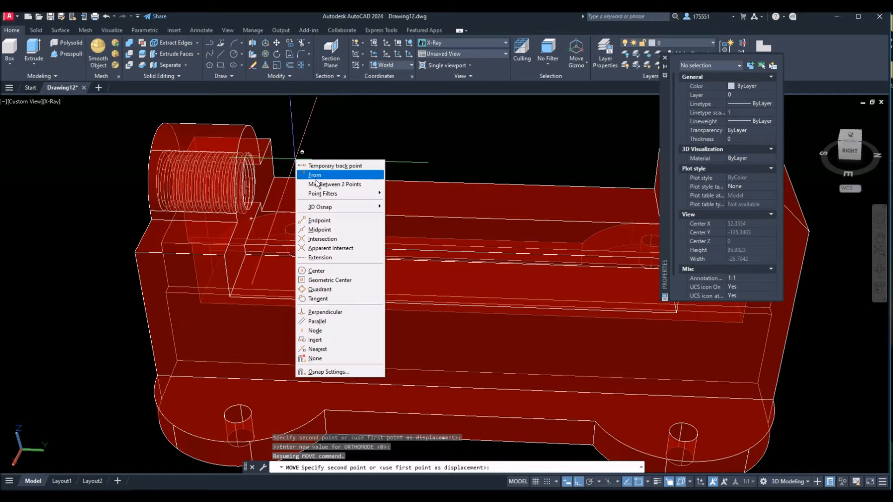
pyautogui.click(318, 187)
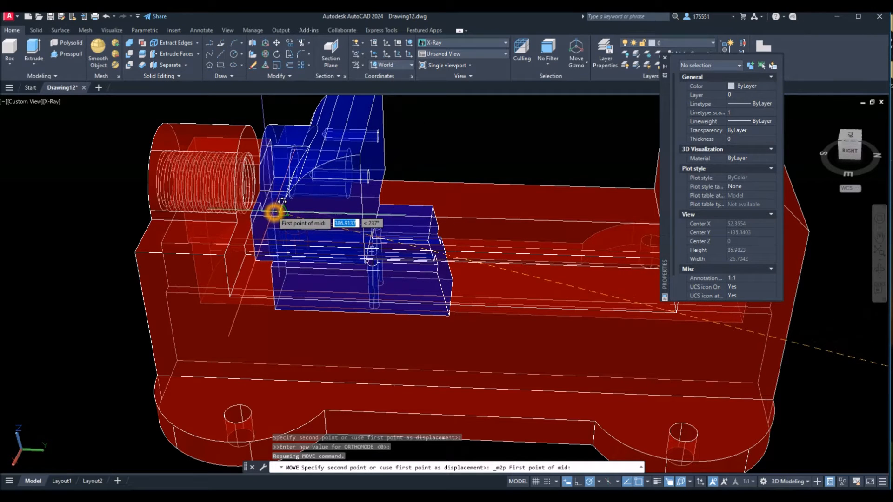
pyautogui.click(273, 201)
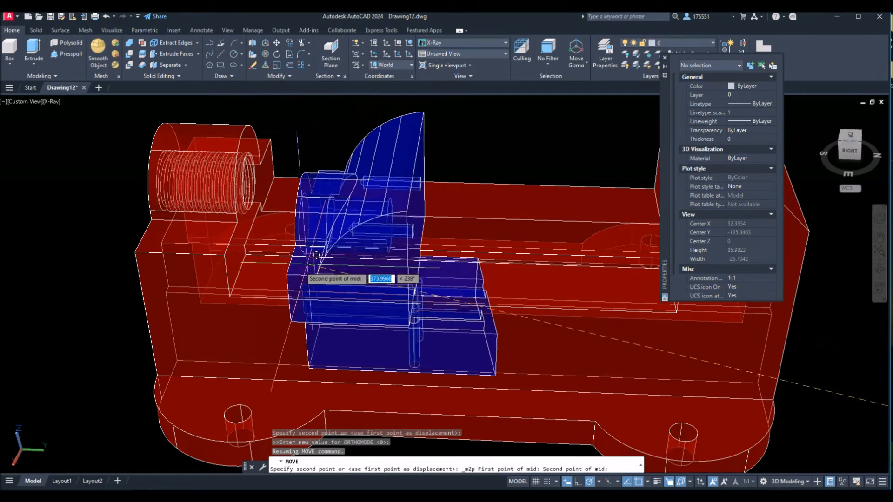
pyautogui.click(257, 256)
# Step: Switch the view's projection from perspective to parallel and maximize the drawing window again
pyautogui.scroll(3, 338, 243)
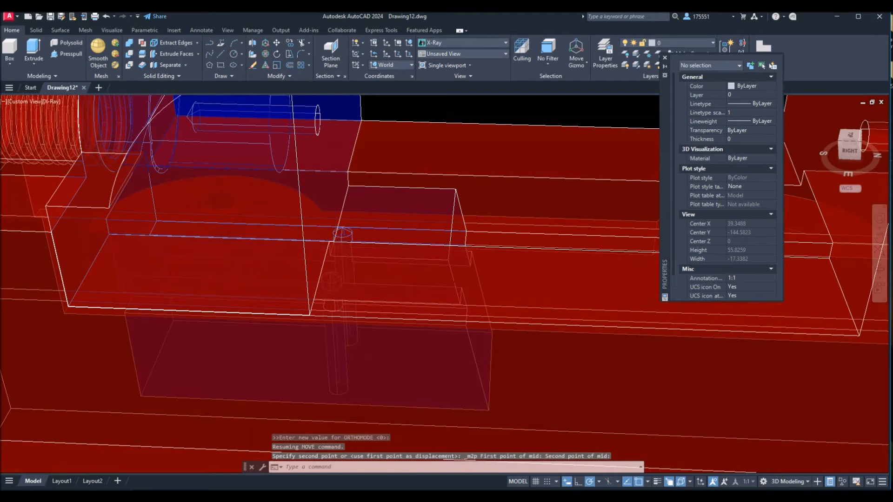
pyautogui.scroll(-6, 339, 244)
pyautogui.keyDown('shift'); pyautogui.moveTo(339, 245); pyautogui.dragTo(309, 203, button='middle'); pyautogui.keyUp('shift')
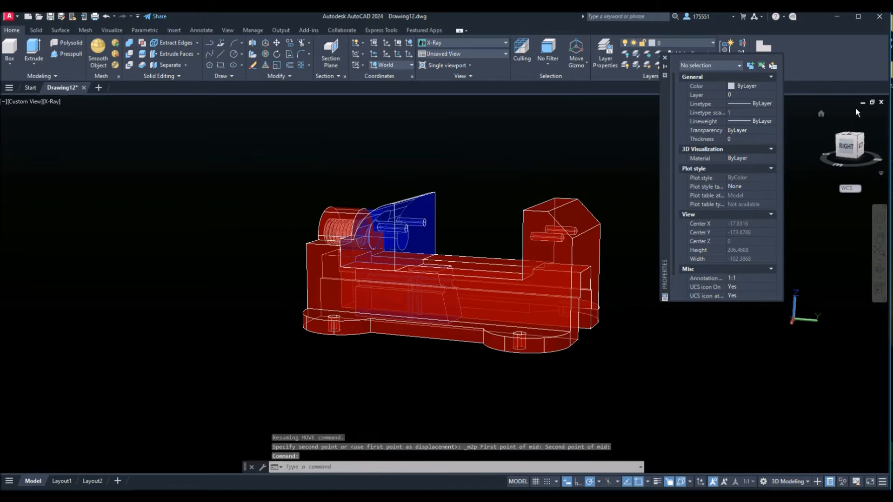
pyautogui.click(871, 102)
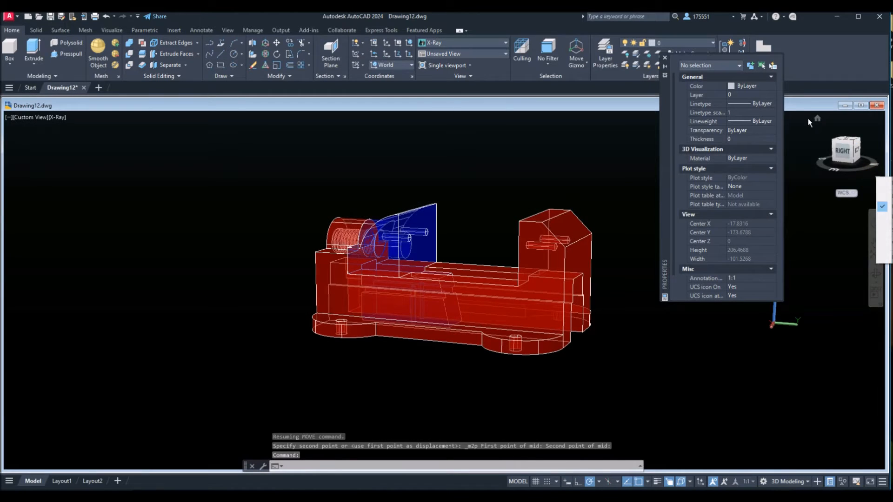
pyautogui.moveTo(809, 102); pyautogui.dragTo(517, 108)
pyautogui.click(584, 185)
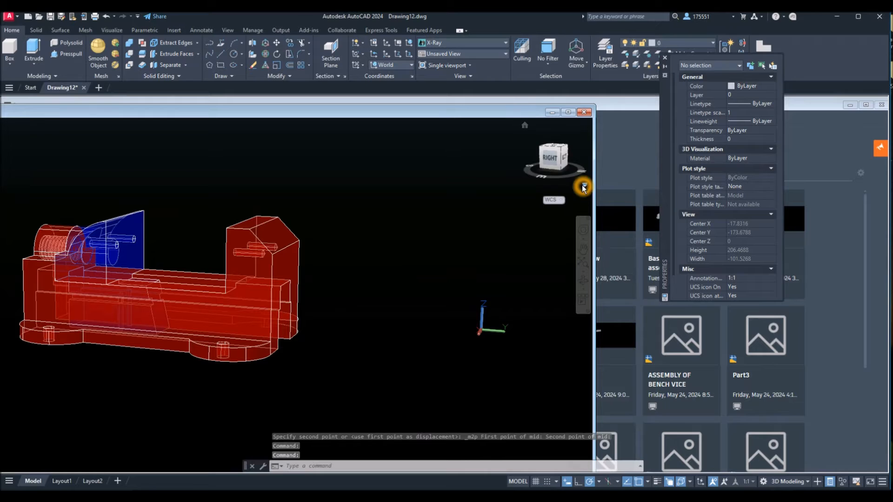
pyautogui.click(603, 202)
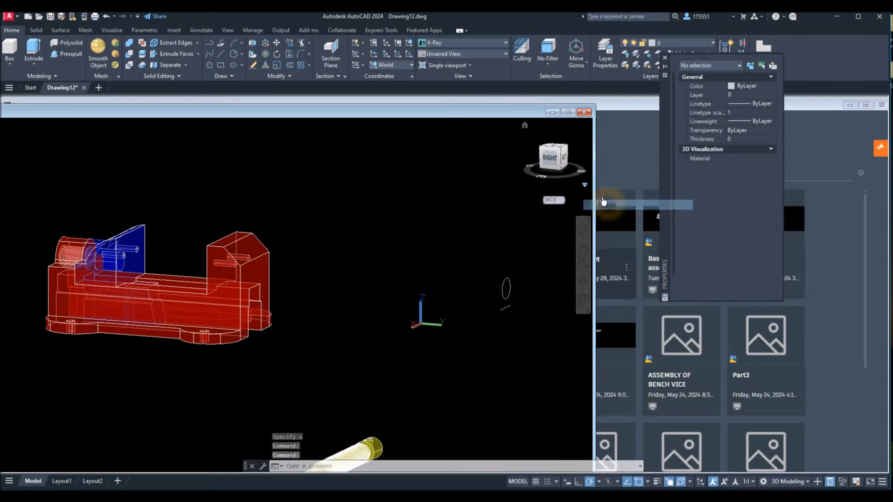
pyautogui.click(568, 112)
# Step: Check the jaw's seating on the base from the side and set the visual style to Shaded with edges
pyautogui.scroll(5, 401, 253)
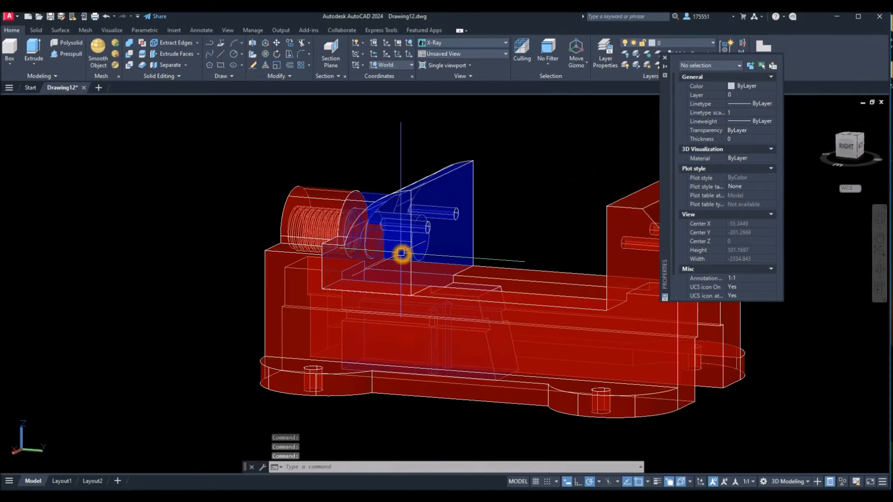
pyautogui.keyDown('shift'); pyautogui.moveTo(401, 254); pyautogui.dragTo(444, 230, button='middle'); pyautogui.keyUp('shift')
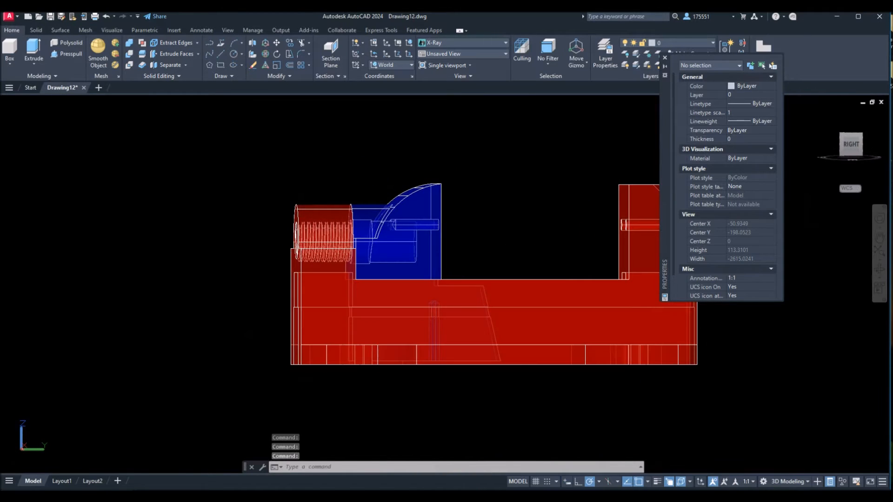
pyautogui.click(56, 101)
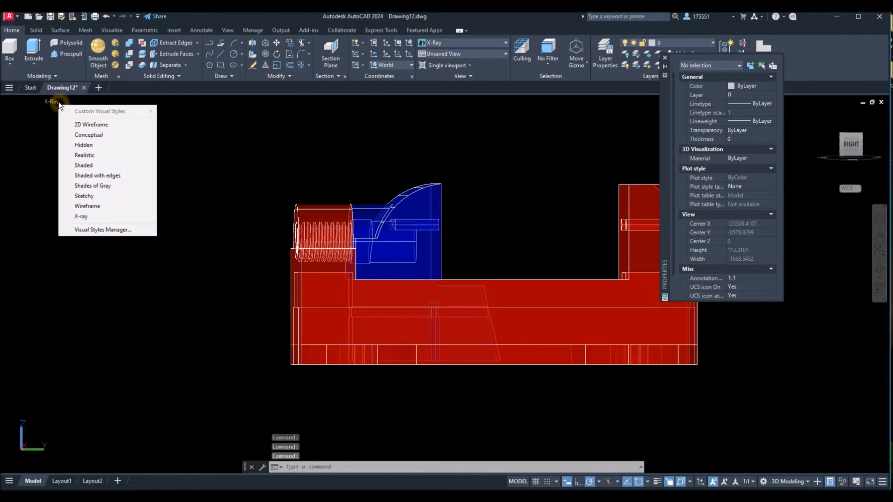
pyautogui.click(97, 175)
pyautogui.keyDown('shift'); pyautogui.moveTo(393, 191); pyautogui.dragTo(375, 215, button='middle'); pyautogui.keyUp('shift')
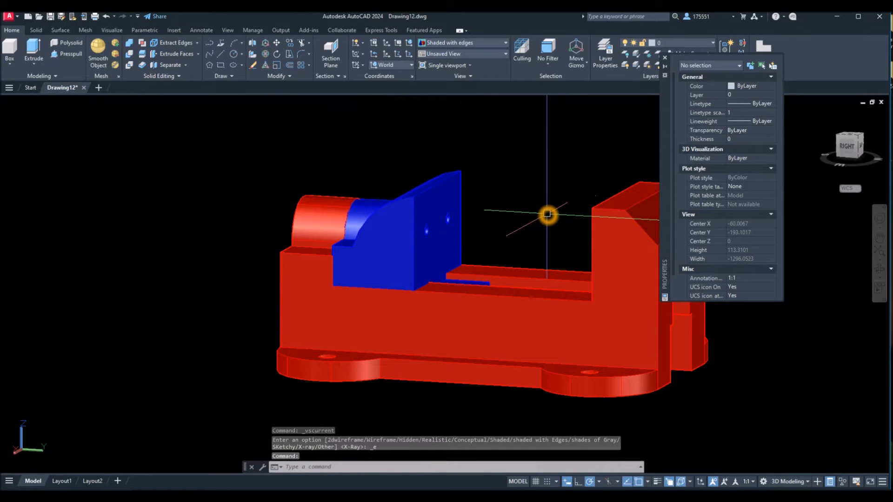
# Step: Check the blue jaw and the red base together for interference
pyautogui.click(42, 31)
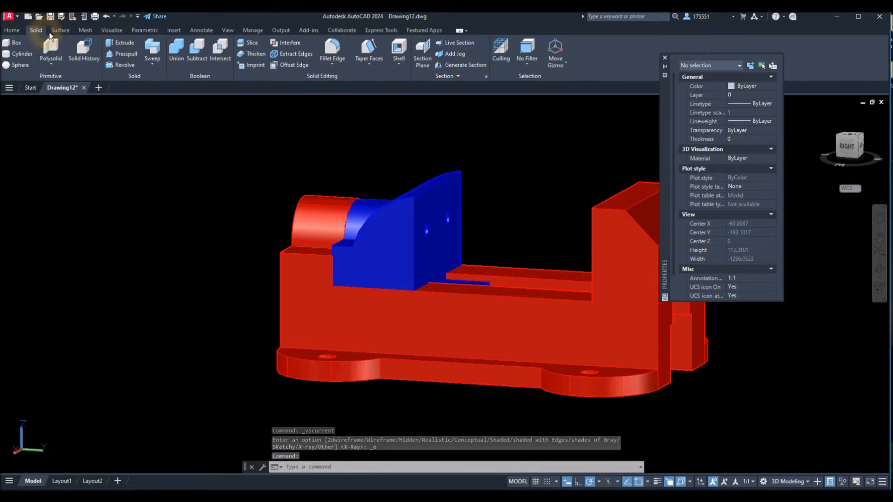
pyautogui.click(291, 44)
pyautogui.click(465, 193)
pyautogui.click(486, 206)
pyautogui.click(454, 201)
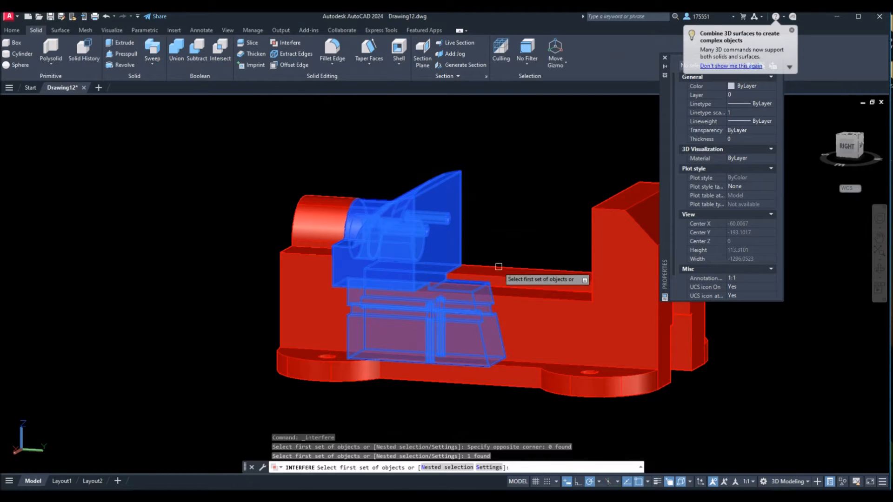
pyautogui.click(492, 265)
pyautogui.rightClick(505, 176)
pyautogui.click(527, 182)
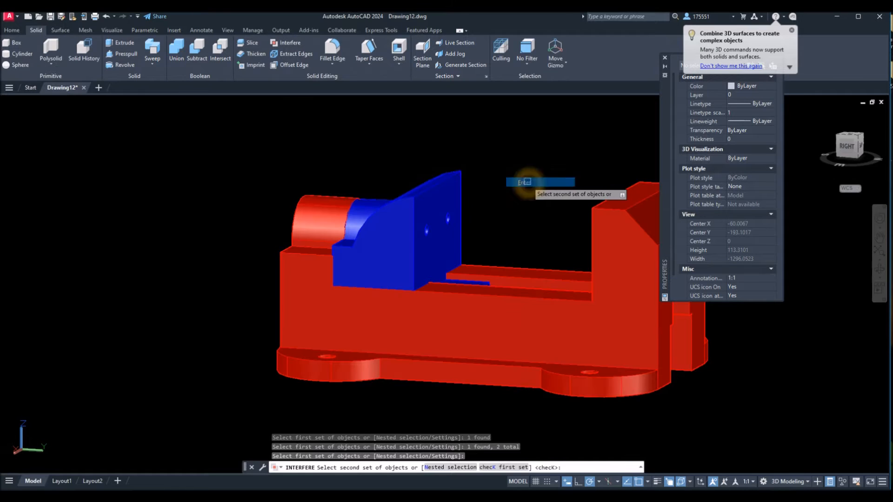
pyautogui.rightClick(527, 182)
pyautogui.click(543, 187)
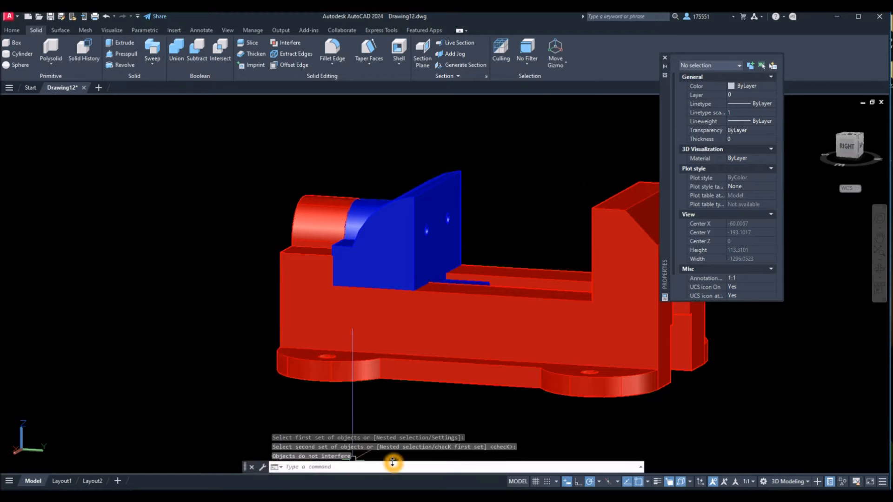
# Step: Try moving the blue jaw slightly toward the red base's threaded boss so the two parts overlap
pyautogui.click(458, 185)
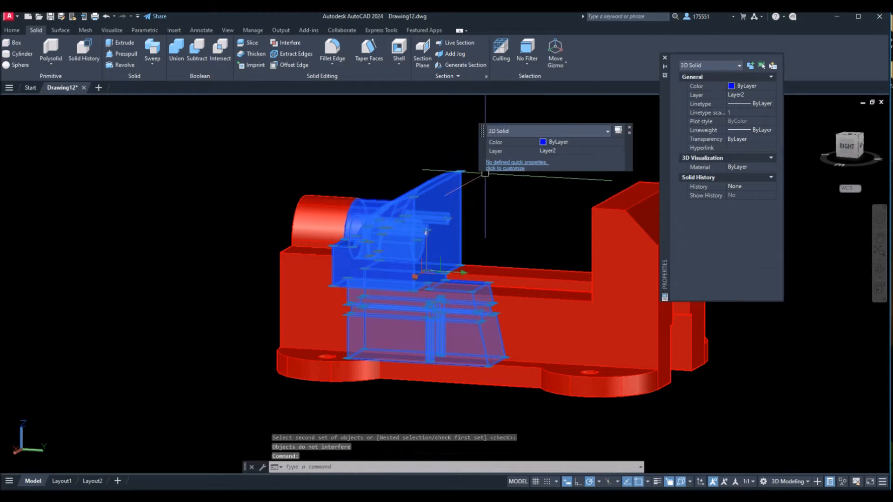
pyautogui.rightClick(488, 189)
pyautogui.click(507, 253)
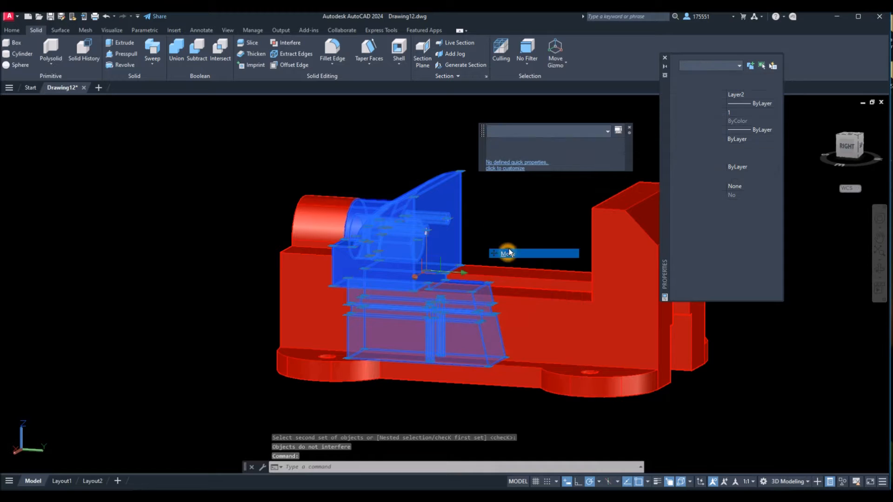
pyautogui.click(534, 225)
pyautogui.click(530, 224)
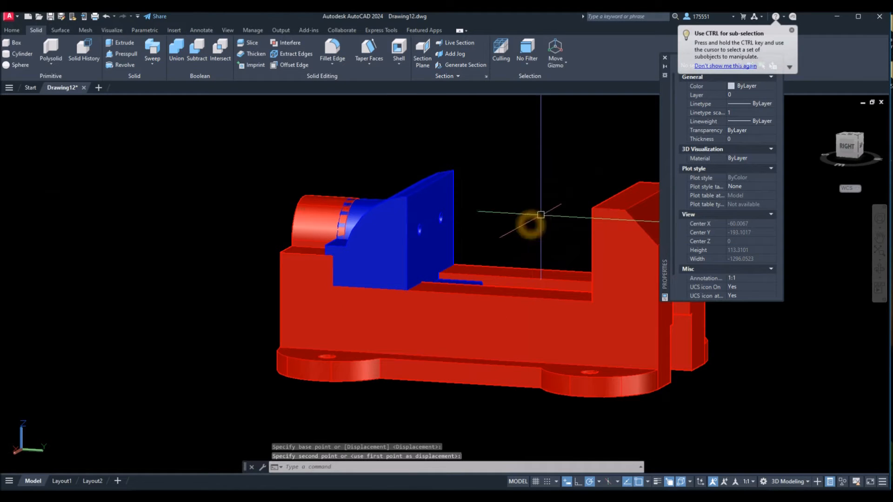
# Step: Run an interference check on the shifted blue jaw and the red base and inspect the overlapping volume
pyautogui.click(295, 45)
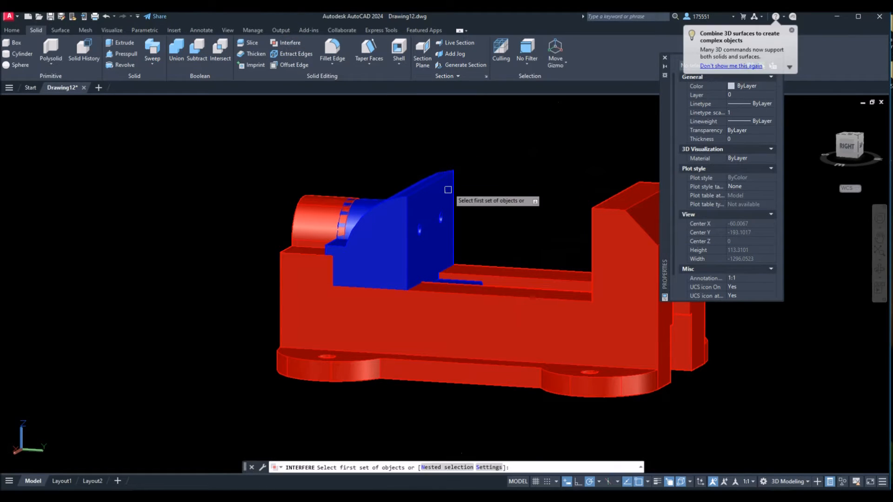
pyautogui.click(446, 191)
pyautogui.click(310, 231)
pyautogui.rightClick(468, 186)
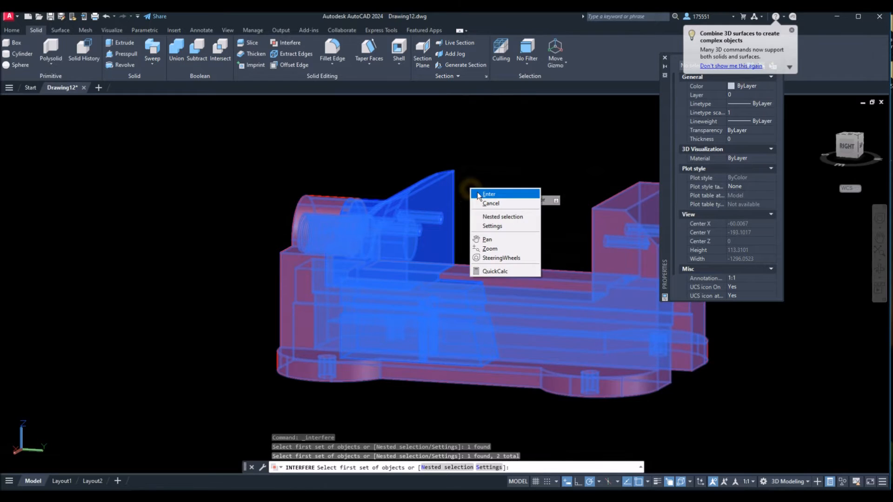
pyautogui.click(478, 193)
pyautogui.rightClick(483, 189)
pyautogui.click(495, 199)
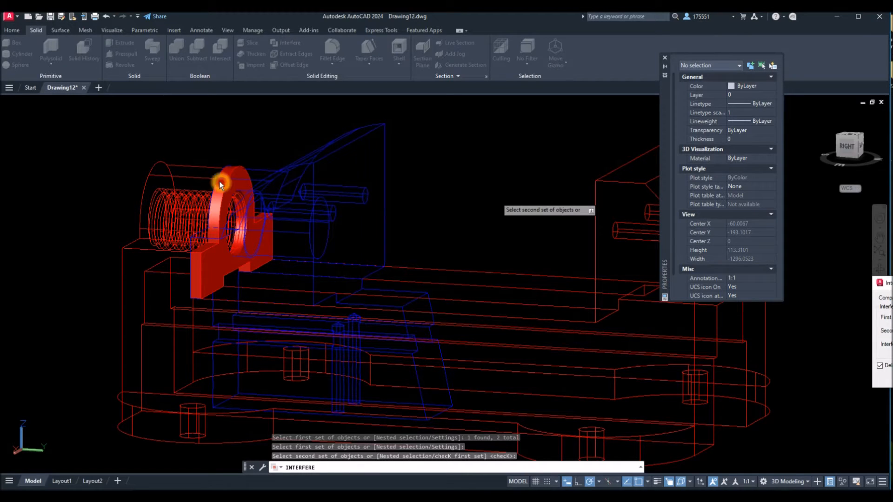
# Step: Close the interference check, then undo it together with the blue jaw's last move
pyautogui.press('Escape')
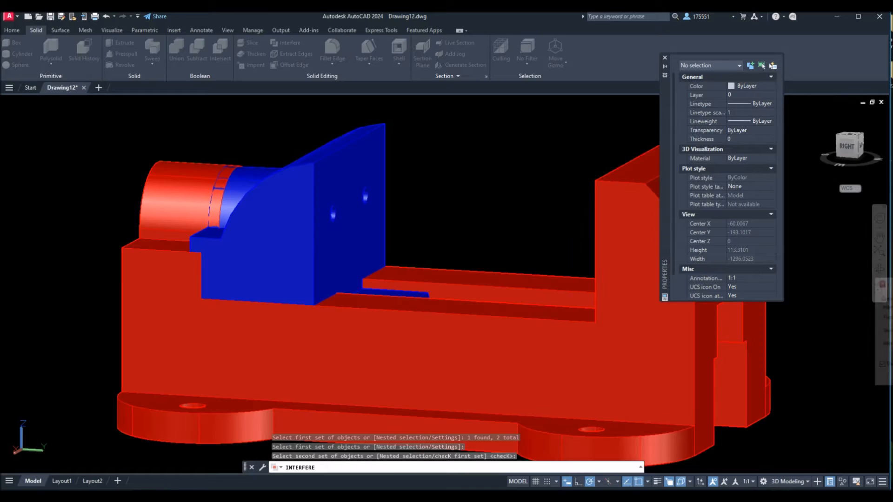
pyautogui.hotkey('ctrl', 'z')
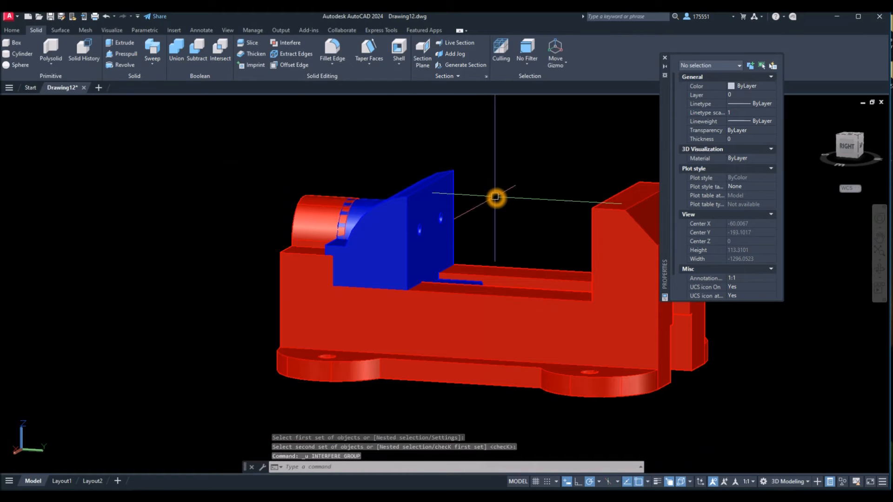
pyautogui.hotkey('ctrl', 'z')
# Step: Rotate the yellow screw in 3D about the vertical axis so it lies parallel to the red base's length, head toward the threaded-boss end
pyautogui.keyDown('shift'); pyautogui.moveTo(496, 193); pyautogui.dragTo(162, 122, button='middle'); pyautogui.keyUp('shift')
pyautogui.scroll(-5, 490, 217)
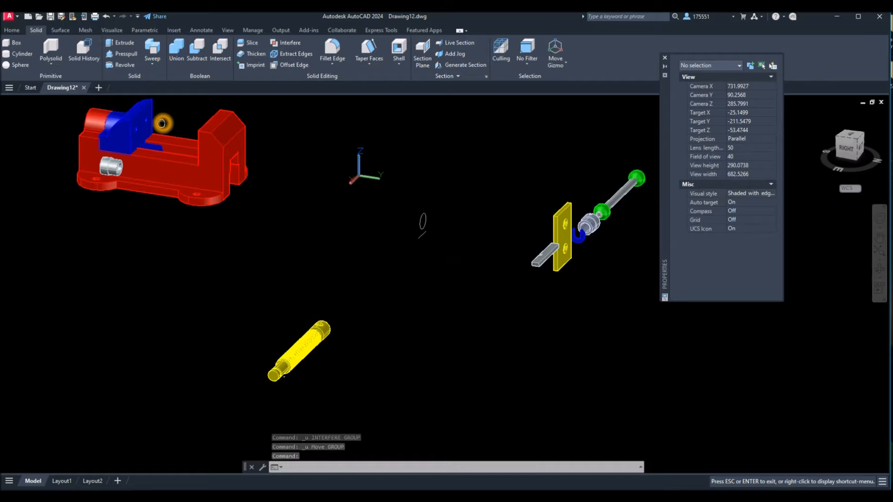
pyautogui.moveTo(161, 123); pyautogui.dragTo(230, 127, button='middle')
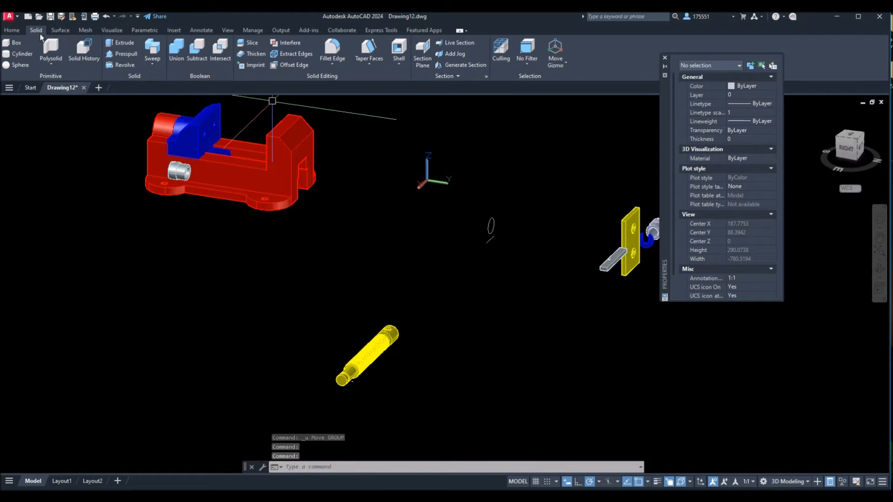
pyautogui.click(18, 33)
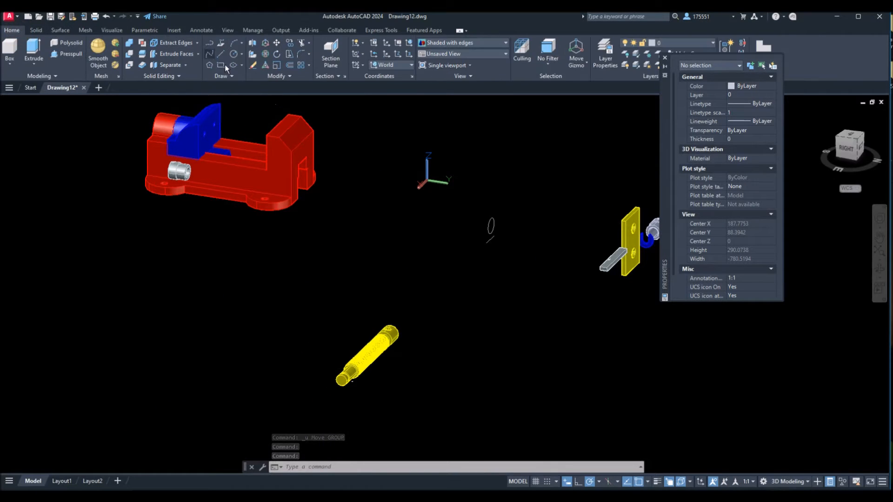
pyautogui.click(259, 54)
pyautogui.click(383, 354)
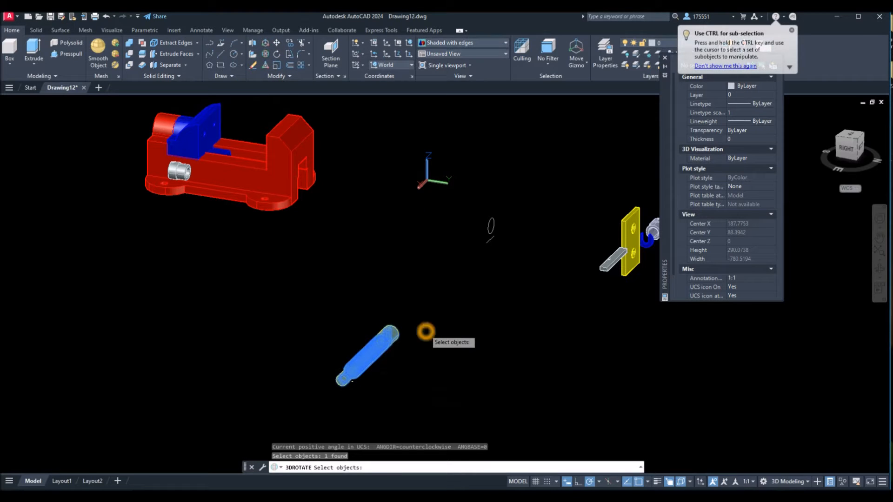
pyautogui.press('Return')
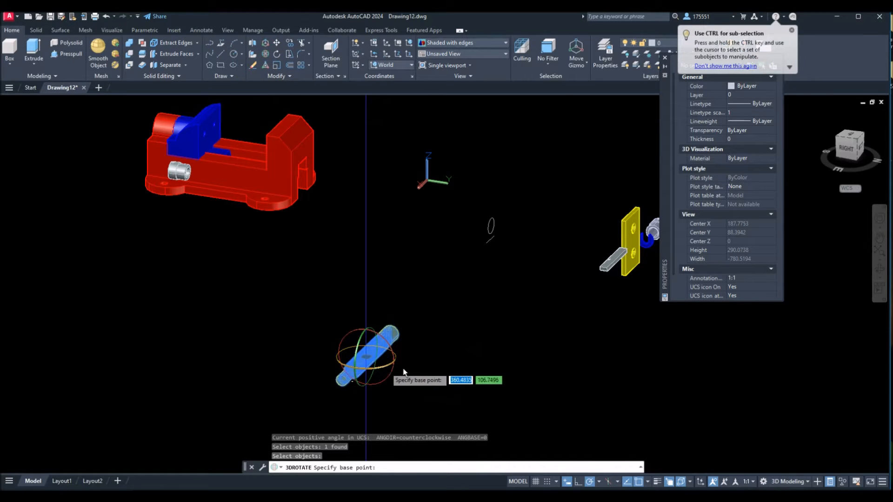
pyautogui.click(379, 370)
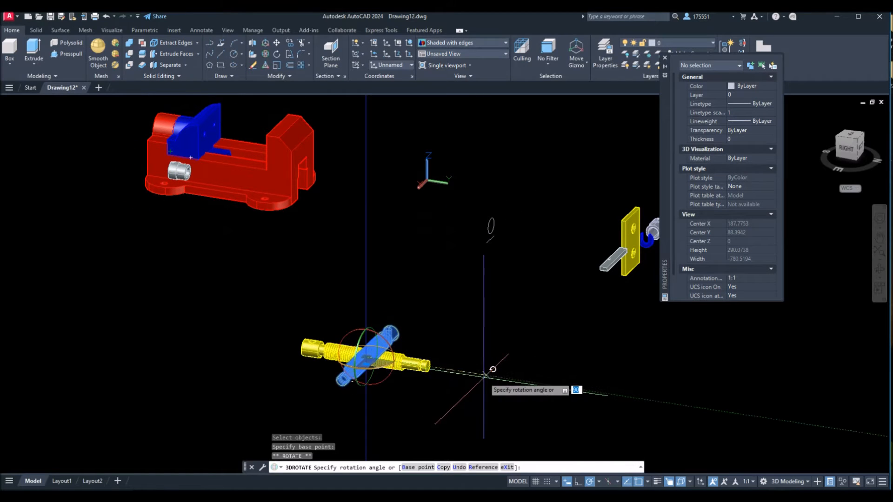
pyautogui.click(494, 379)
pyautogui.moveTo(447, 363); pyautogui.dragTo(464, 362, button='middle')
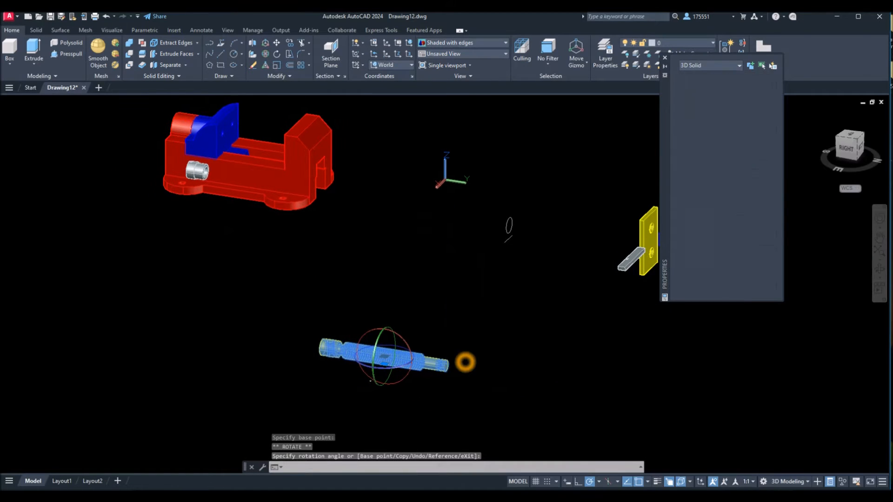
pyautogui.press('Escape')
pyautogui.scroll(5, 371, 365)
pyautogui.keyDown('shift'); pyautogui.moveTo(361, 357); pyautogui.dragTo(294, 319, button='middle'); pyautogui.keyUp('shift')
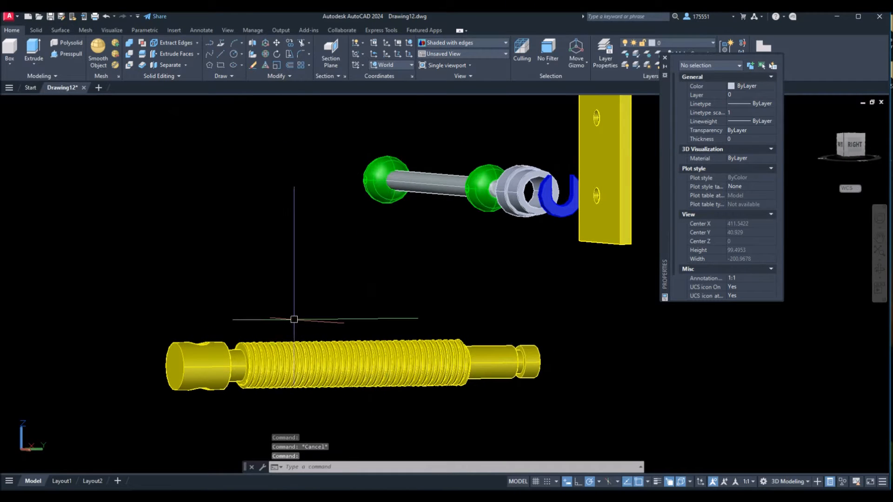
pyautogui.click(267, 345)
pyautogui.rightClick(250, 260)
pyautogui.click(271, 316)
pyautogui.hotkey('ctrl', 'z')
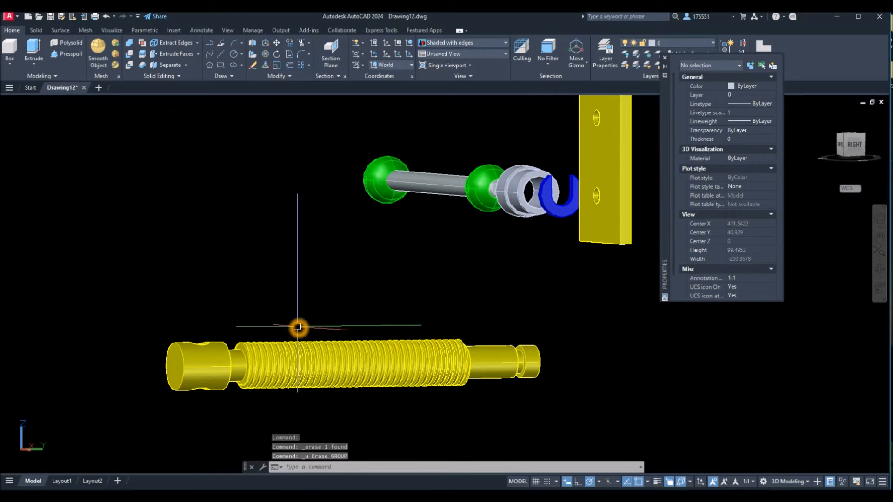
pyautogui.click(288, 351)
pyautogui.rightClick(266, 265)
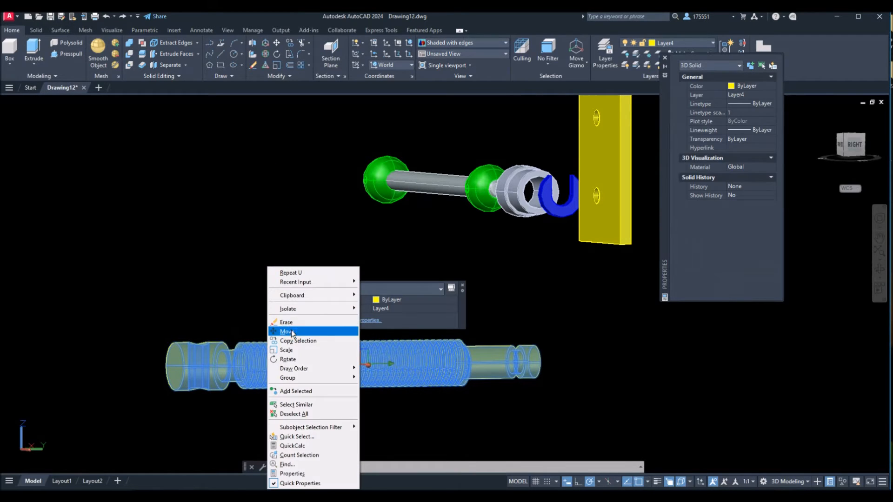
pyautogui.click(291, 331)
pyautogui.scroll(2, 267, 365)
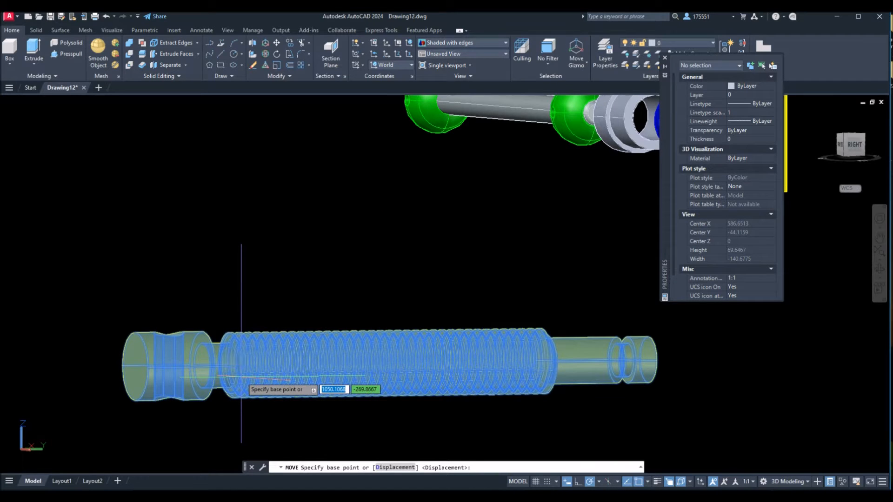
pyautogui.scroll(2, 241, 377)
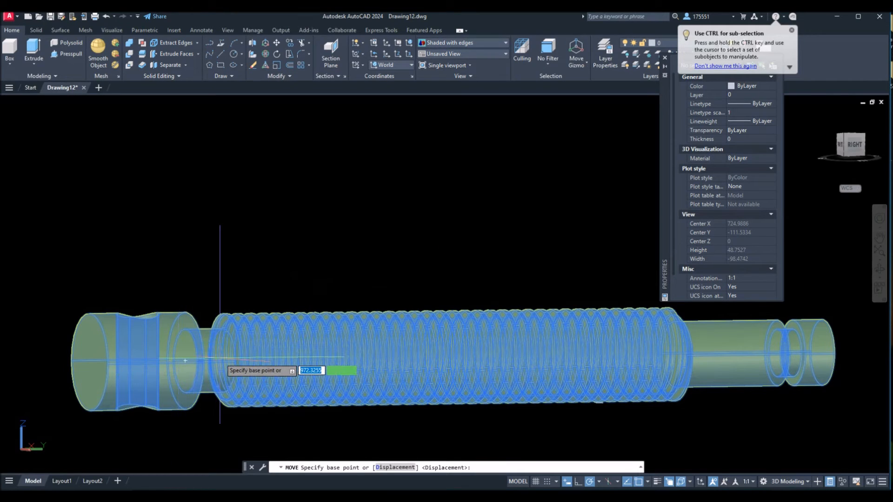
pyautogui.press('Escape')
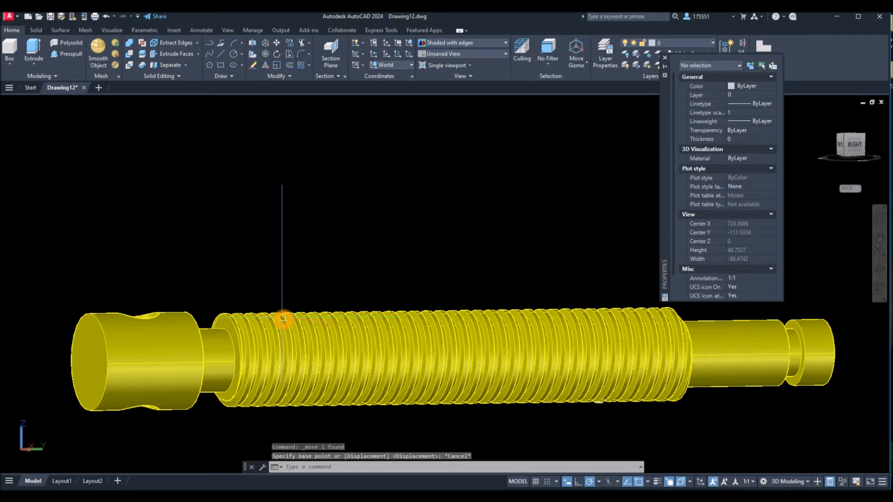
# Step: Set the visual style to 2D Wireframe and start moving the yellow screw from the center of the thread's end circle nearest the head
pyautogui.click(56, 102)
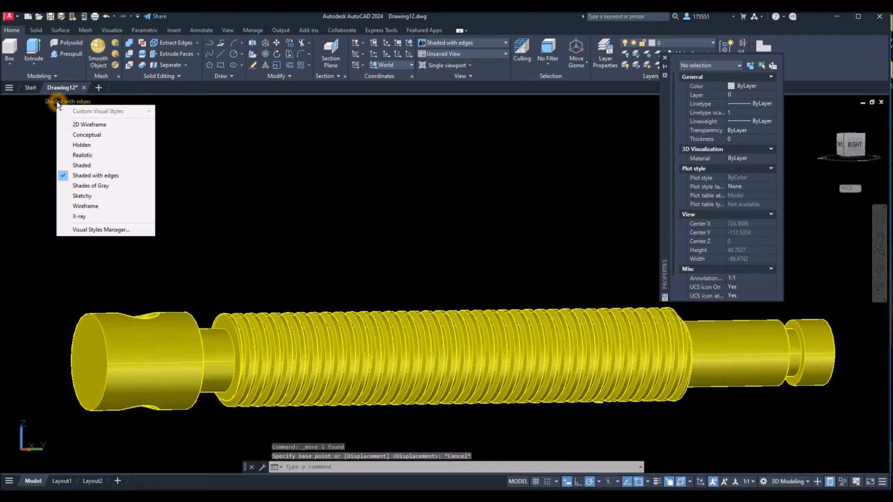
pyautogui.click(77, 125)
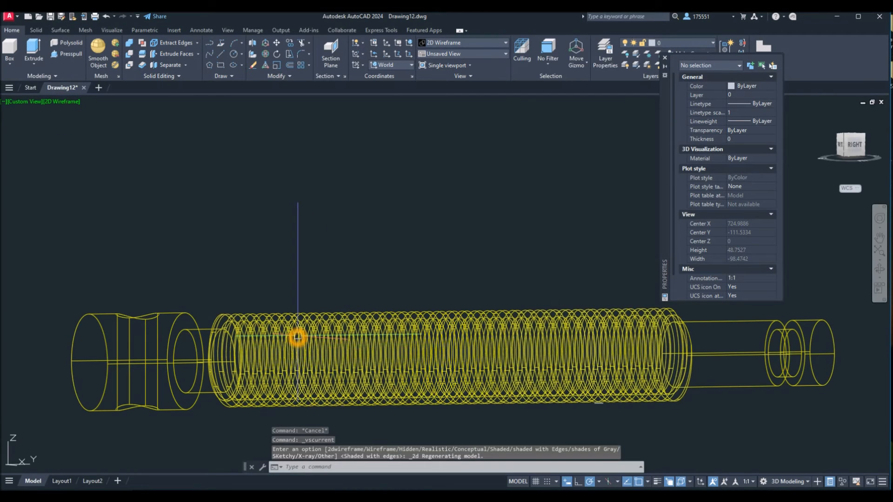
pyautogui.keyDown('shift'); pyautogui.moveTo(319, 335); pyautogui.dragTo(300, 353, button='middle'); pyautogui.keyUp('shift')
pyautogui.click(273, 293)
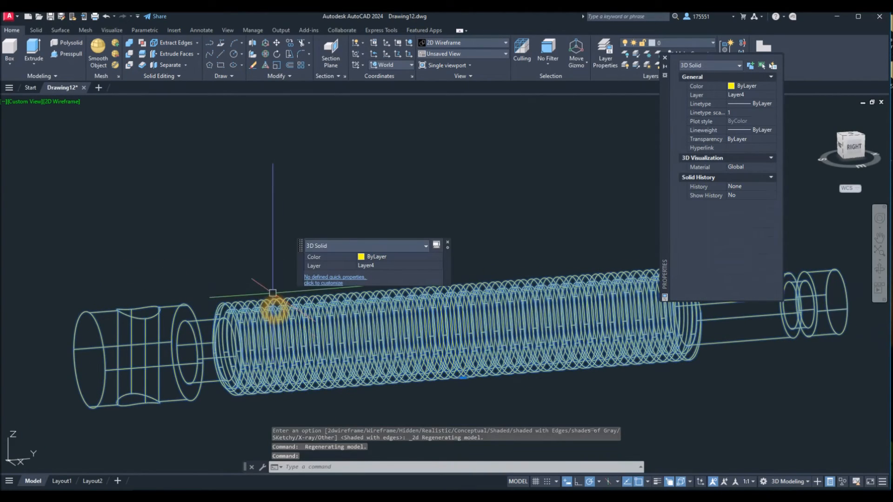
pyautogui.rightClick(242, 230)
pyautogui.click(263, 289)
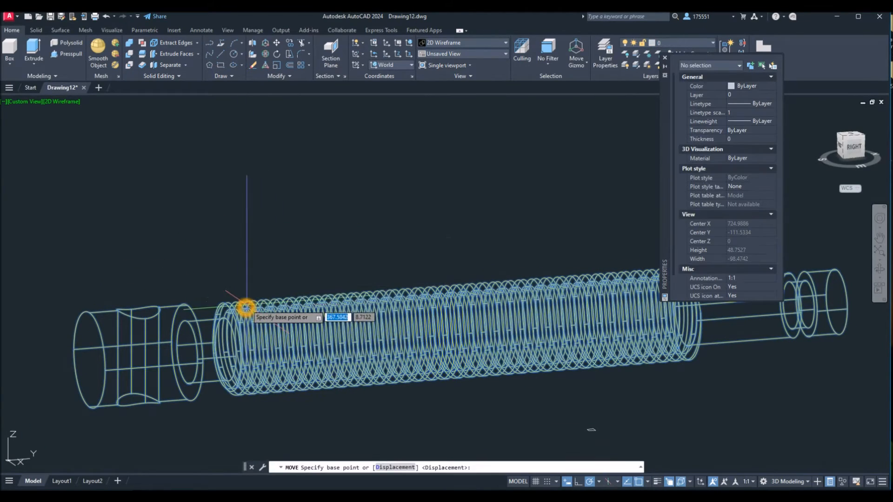
pyautogui.keyDown('shift'); pyautogui.rightClick(241, 242); pyautogui.keyUp('shift')
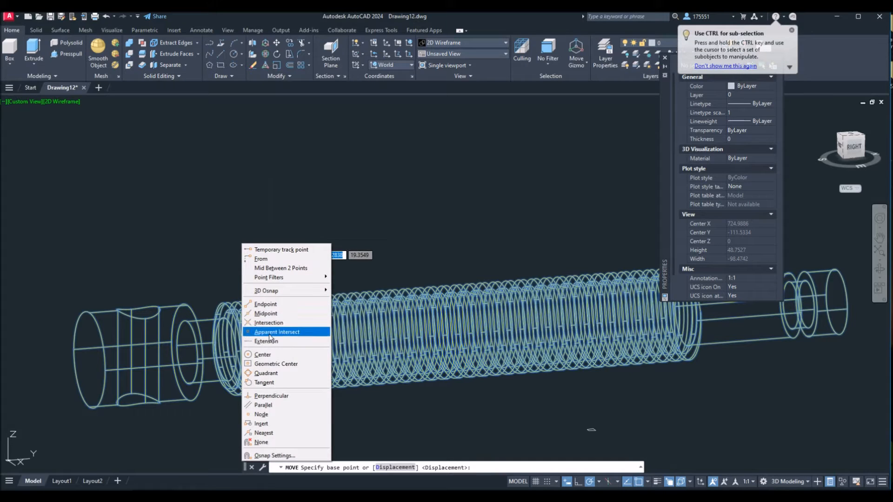
pyautogui.click(268, 355)
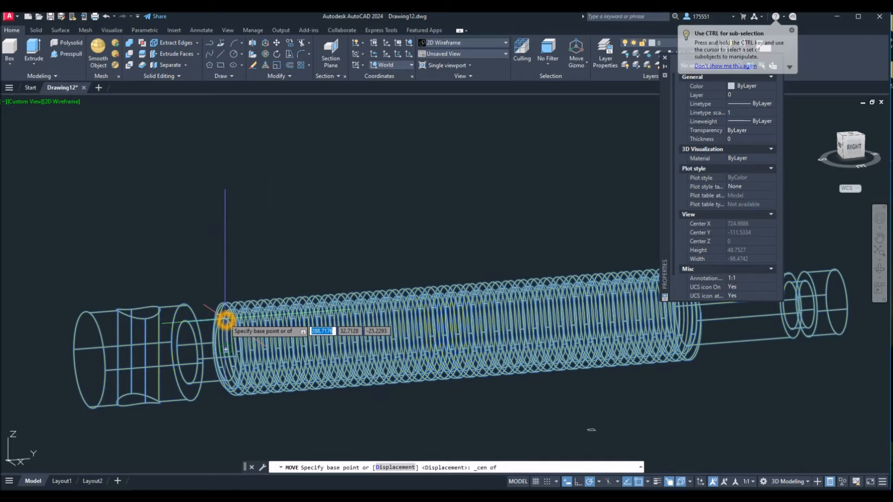
pyautogui.click(226, 352)
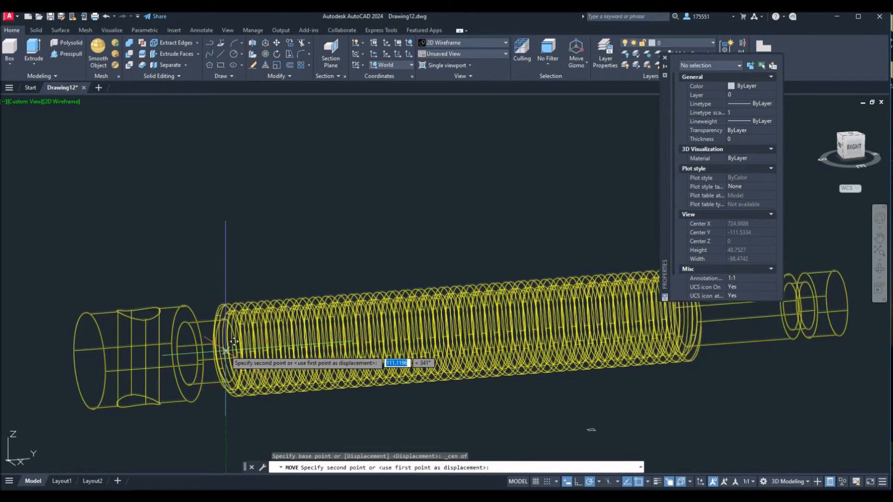
# Step: Place the yellow screw so its thread start near the head is centered on the outer end circle of the red base's threaded hole
pyautogui.scroll(-1, 289, 260)
pyautogui.moveTo(289, 264); pyautogui.dragTo(407, 398, button='middle')
pyautogui.scroll(-1, 399, 360)
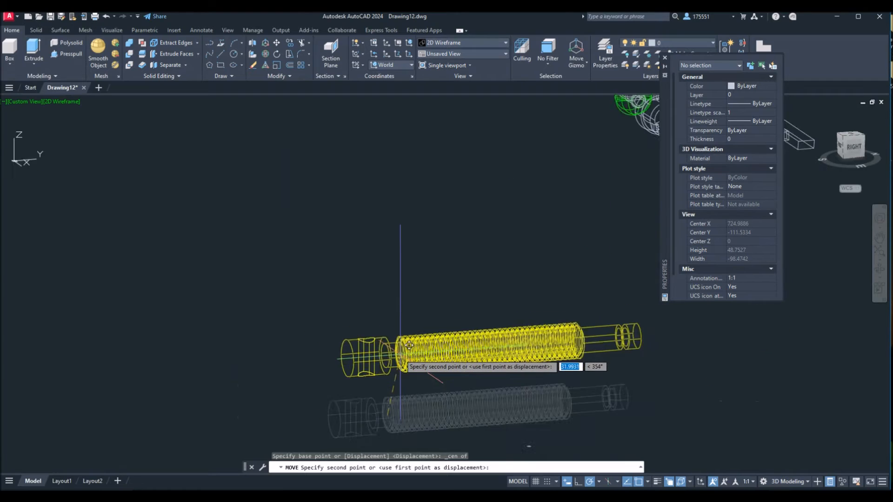
pyautogui.scroll(-1, 398, 359)
pyautogui.moveTo(281, 353); pyautogui.dragTo(627, 373, button='middle')
pyautogui.scroll(3, 153, 254)
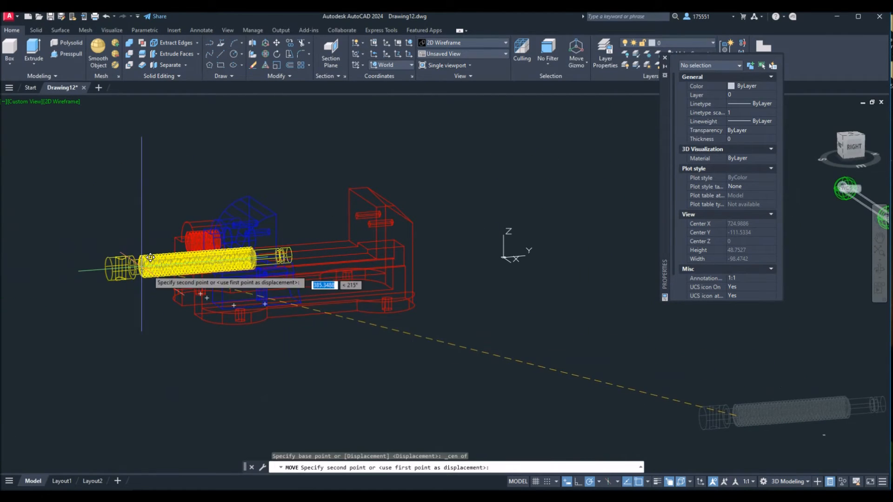
pyautogui.scroll(2, 171, 298)
pyautogui.moveTo(172, 295); pyautogui.dragTo(151, 330, button='middle')
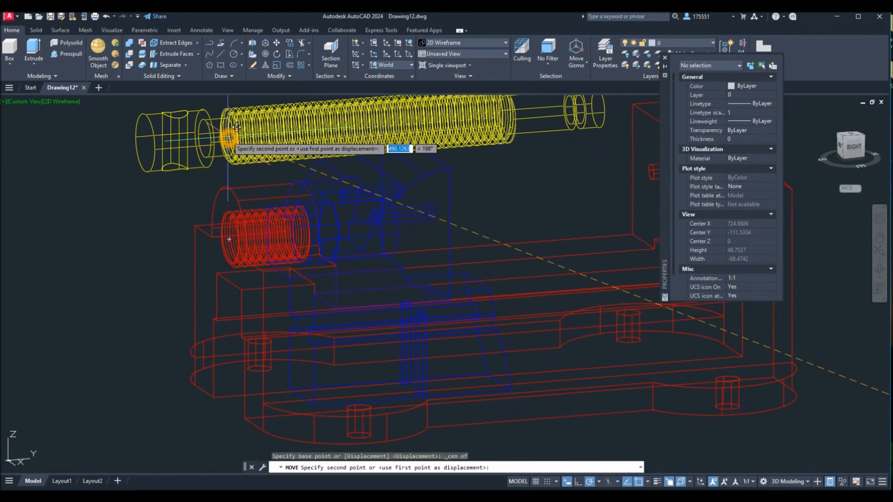
pyautogui.keyDown('shift'); pyautogui.rightClick(229, 139); pyautogui.keyUp('shift')
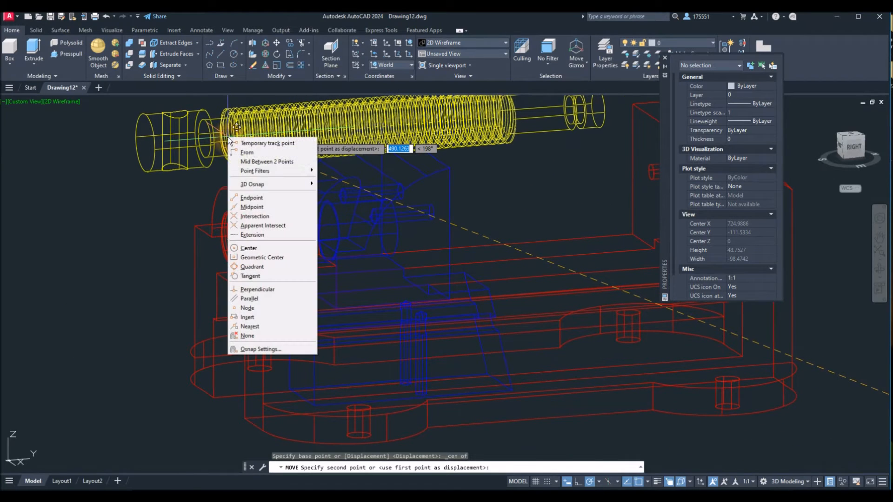
pyautogui.click(257, 252)
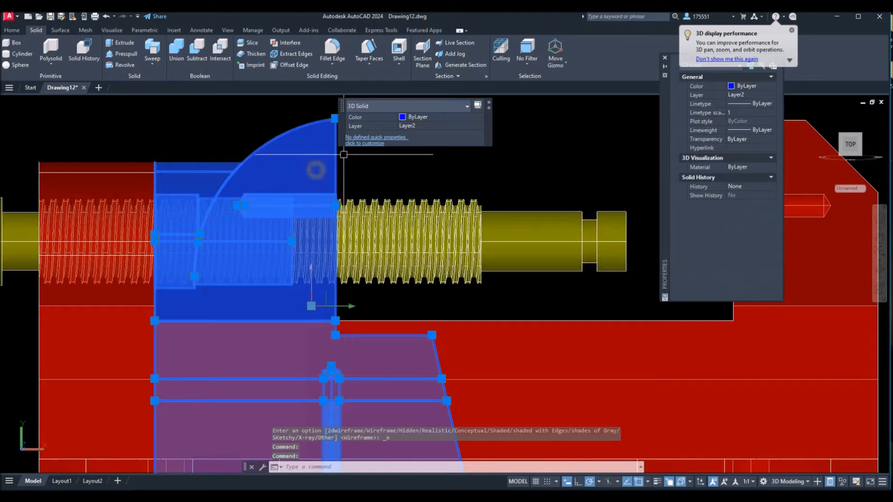
# Step: Move the blue jaw horizontally along the base toward the fixed red jaw, over the plain end of the yellow screw
pyautogui.rightClick(344, 154)
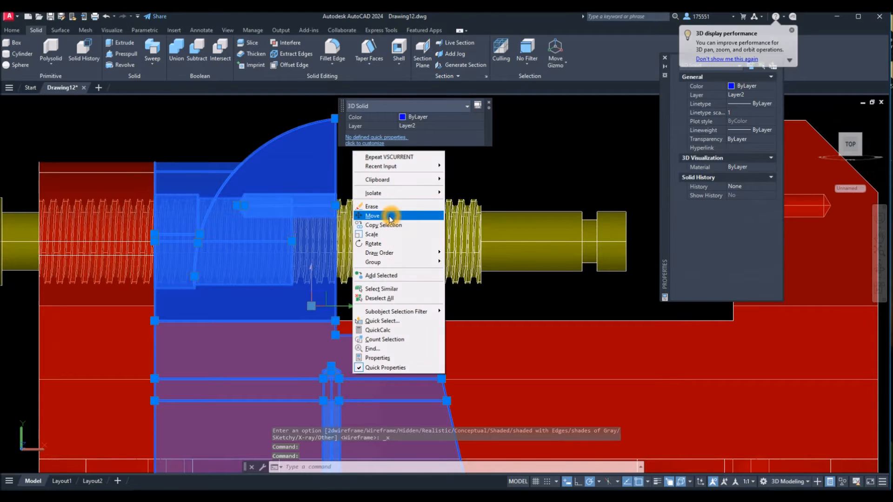
pyautogui.click(392, 215)
pyautogui.click(369, 186)
pyautogui.moveTo(430, 187); pyautogui.dragTo(192, 188, button='middle')
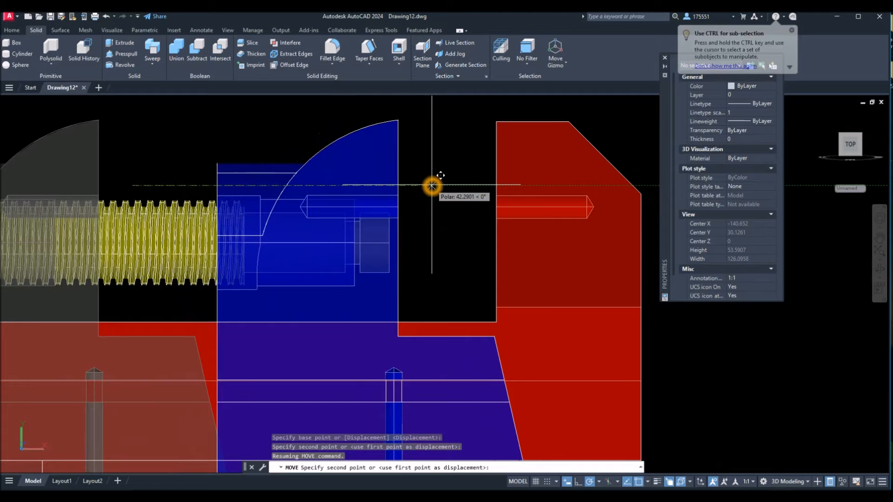
pyautogui.click(472, 186)
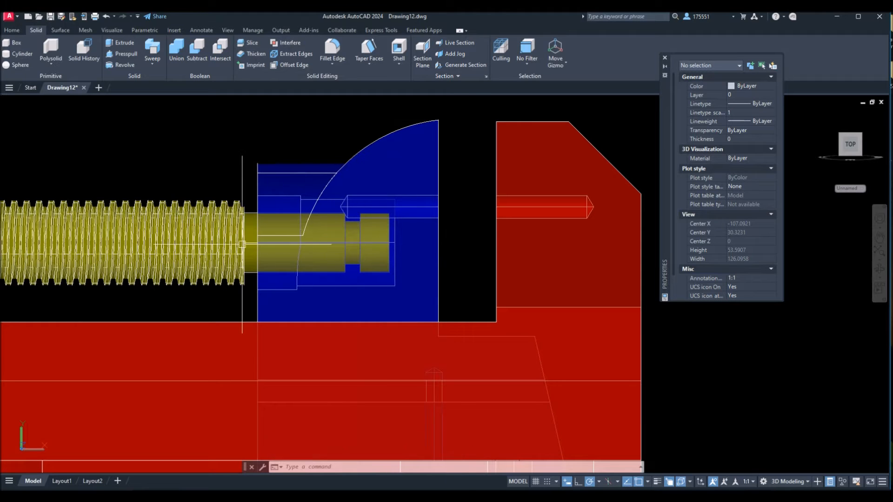
# Step: Run an interference check on the blue jaw, the yellow screw and the red base as one set
pyautogui.scroll(-4, 358, 238)
pyautogui.keyDown('shift'); pyautogui.moveTo(354, 243); pyautogui.dragTo(344, 267, button='middle'); pyautogui.keyUp('shift')
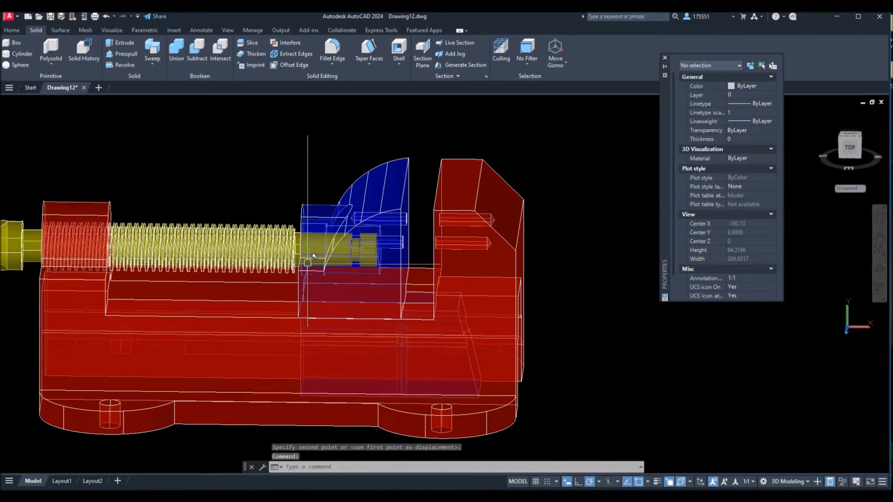
pyautogui.click(298, 42)
pyautogui.click(362, 208)
pyautogui.click(281, 235)
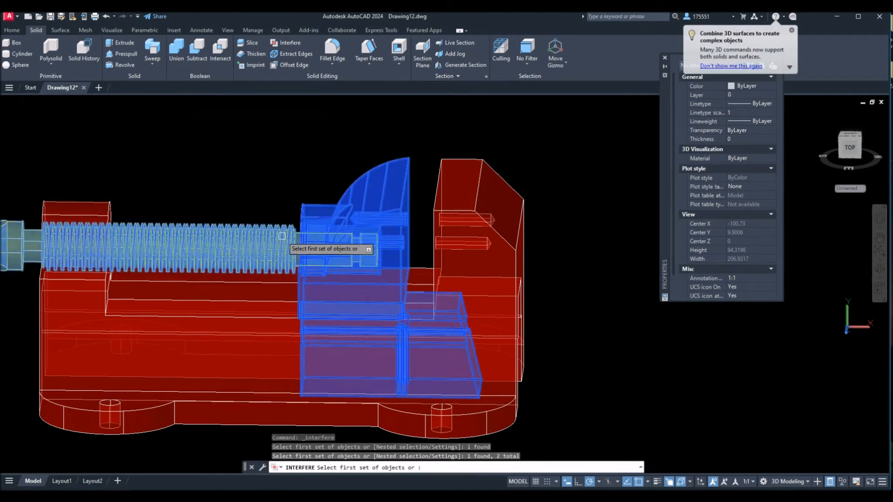
pyautogui.click(104, 210)
pyautogui.rightClick(204, 174)
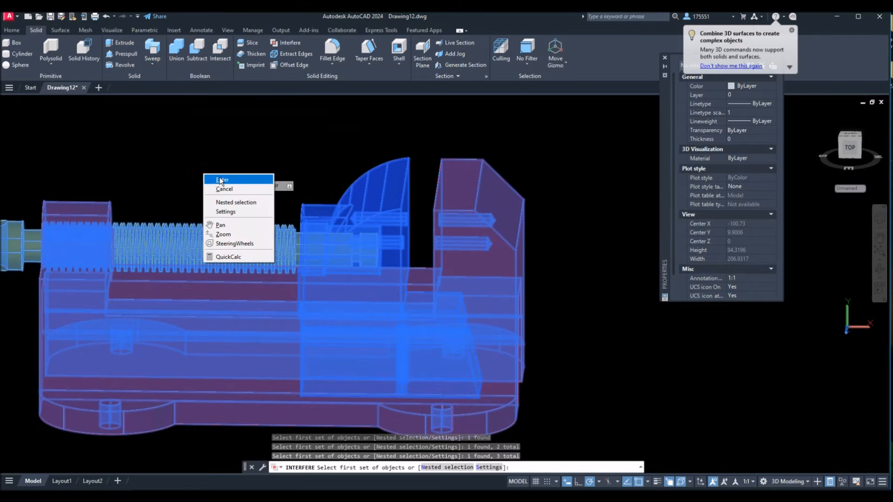
pyautogui.click(220, 180)
pyautogui.rightClick(220, 176)
pyautogui.click(235, 181)
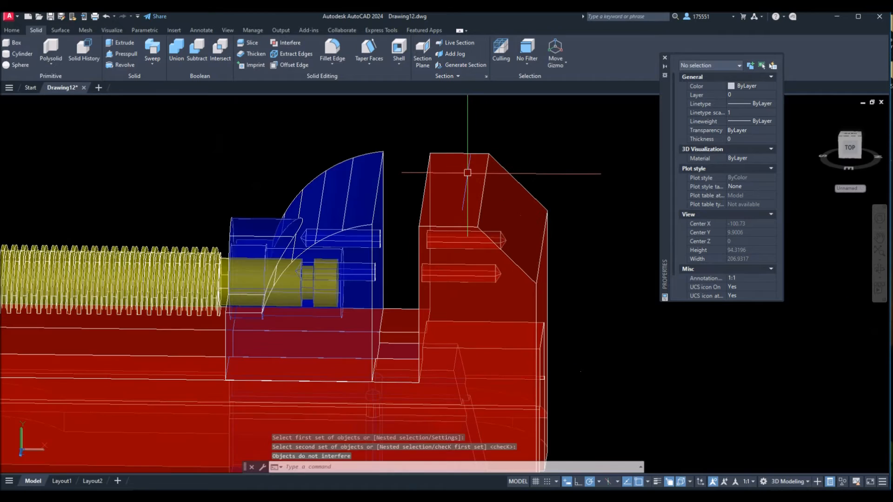
# Step: Examine the assembly from different angles, the remaining loose parts, and the screw's plain end inside the blue jaw
pyautogui.scroll(-2, 437, 183)
pyautogui.keyDown('shift'); pyautogui.moveTo(436, 183); pyautogui.dragTo(455, 181, button='middle'); pyautogui.keyUp('shift')
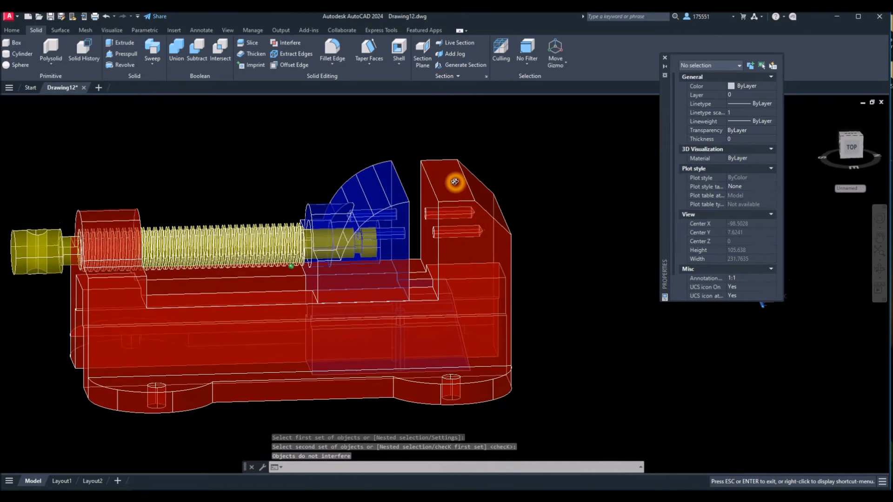
pyautogui.moveTo(492, 207); pyautogui.dragTo(298, 202, button='middle')
pyautogui.scroll(-3, 460, 214)
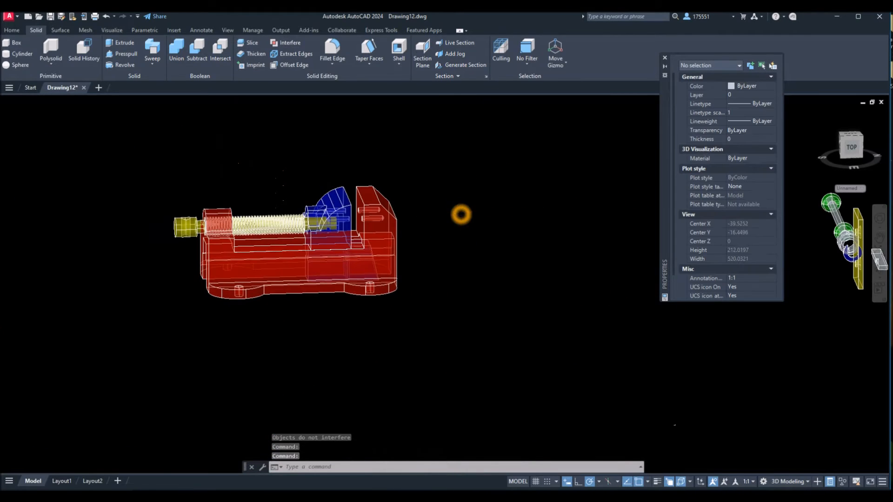
pyautogui.scroll(-2, 460, 215)
pyautogui.moveTo(461, 215); pyautogui.dragTo(276, 264, button='middle')
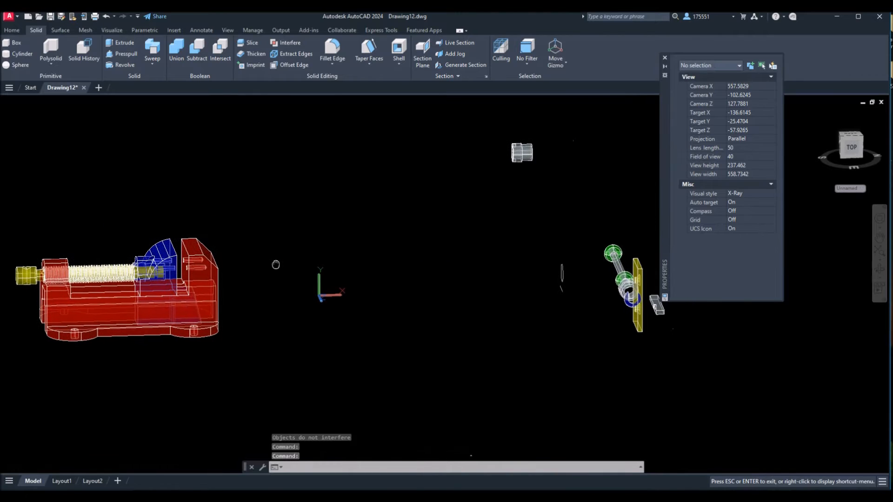
pyautogui.moveTo(276, 264); pyautogui.dragTo(338, 275, button='middle')
pyautogui.press('Escape')
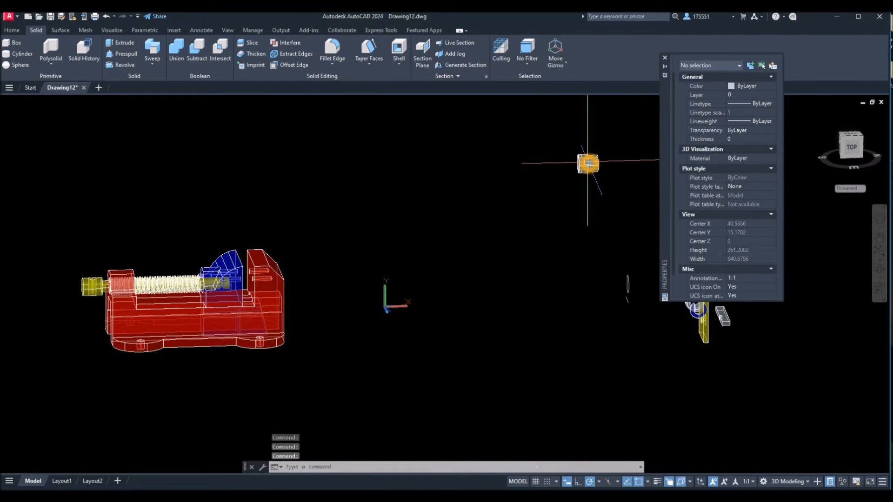
pyautogui.moveTo(183, 283); pyautogui.dragTo(240, 261, button='middle')
pyautogui.scroll(-1, 240, 262)
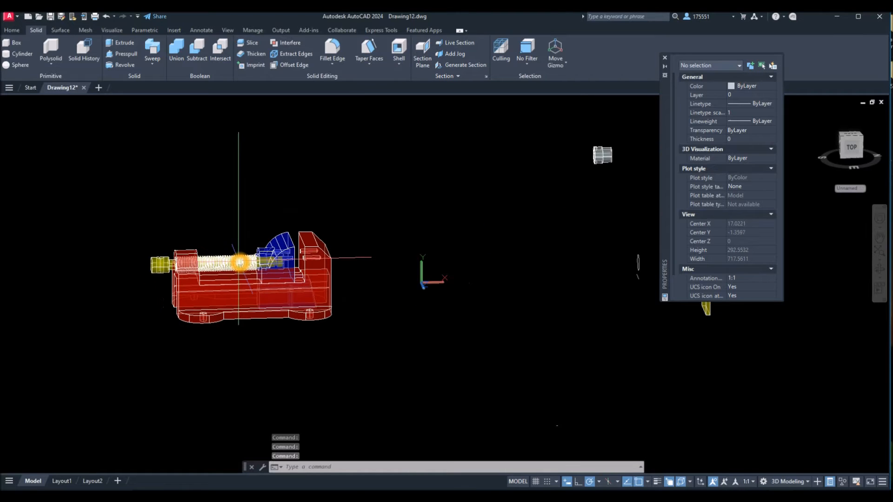
pyautogui.scroll(5, 239, 263)
pyautogui.scroll(5, 240, 262)
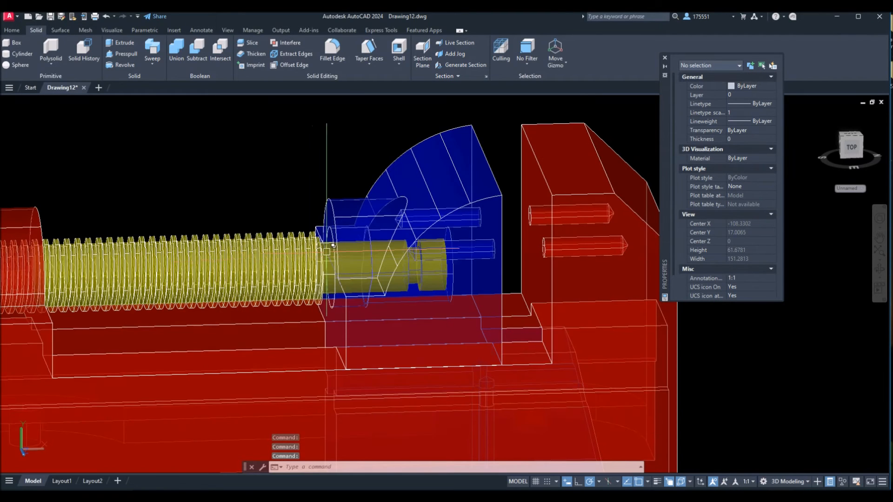
# Step: Isolate the yellow screw and the loose white collar from the other parts
pyautogui.click(307, 253)
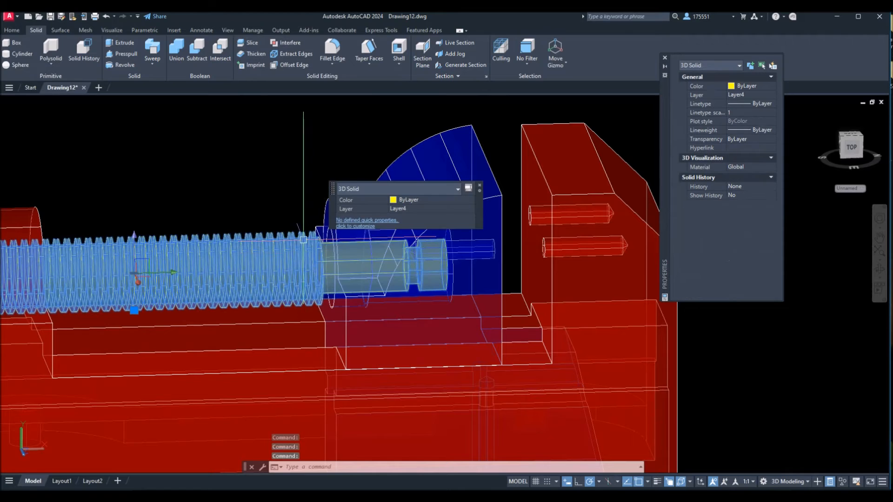
pyautogui.scroll(-4, 284, 199)
pyautogui.scroll(2, 327, 192)
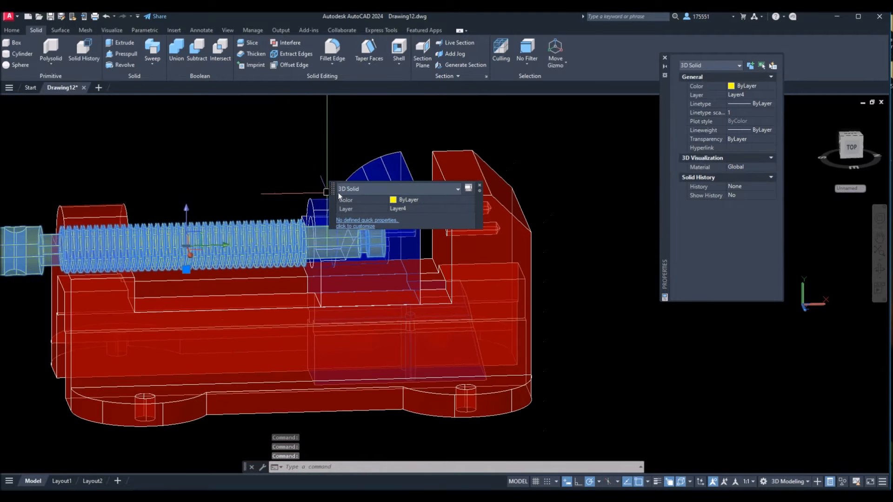
pyautogui.scroll(-2, 396, 169)
pyautogui.scroll(-3, 236, 268)
pyautogui.moveTo(252, 243); pyautogui.dragTo(65, 313, button='middle')
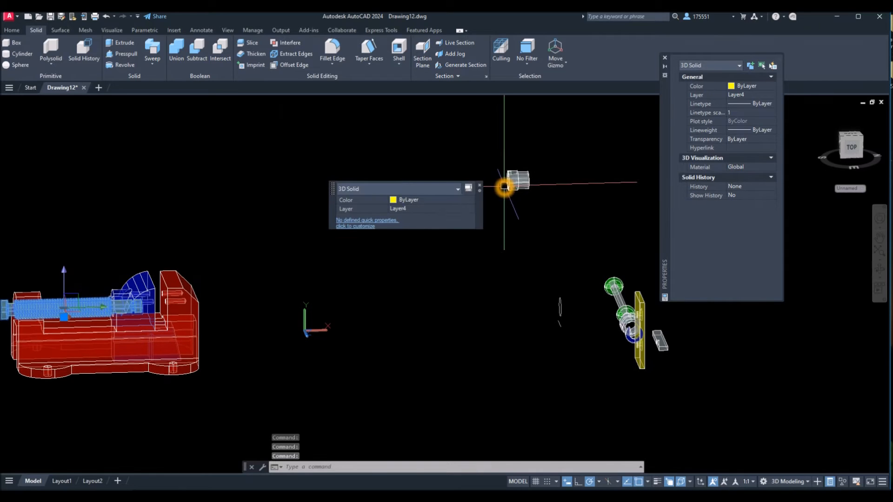
pyautogui.click(510, 187)
pyautogui.rightClick(328, 175)
pyautogui.moveTo(365, 217)
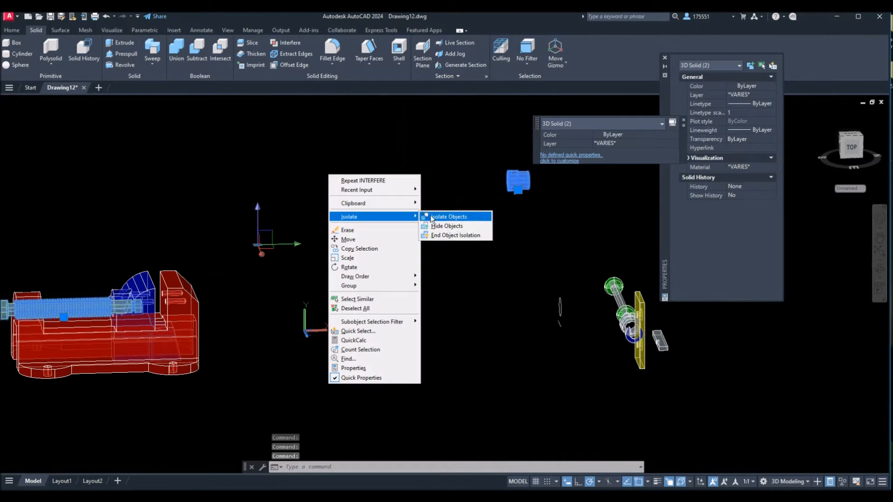
pyautogui.click(432, 218)
# Step: Start moving the white collar from the center of the end circle on its narrower side
pyautogui.moveTo(302, 285); pyautogui.dragTo(421, 295, button='middle')
pyautogui.moveTo(498, 275); pyautogui.dragTo(297, 312, button='middle')
pyautogui.scroll(5, 428, 265)
pyautogui.click(428, 265)
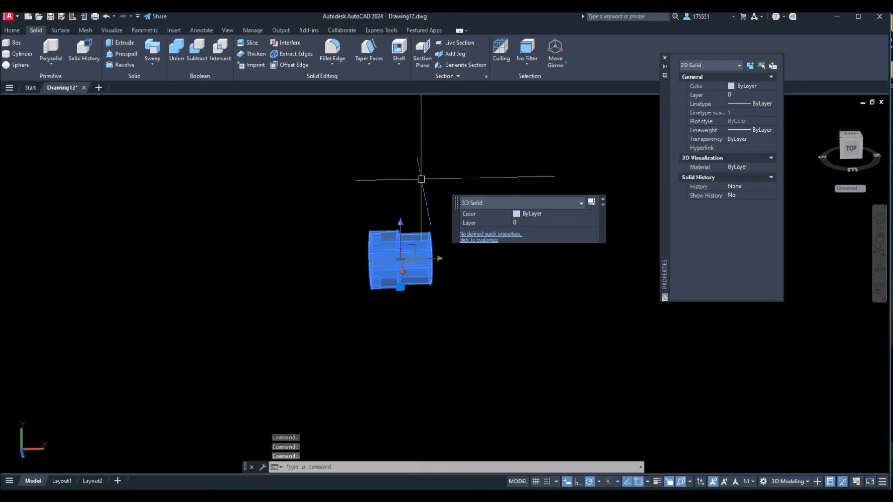
pyautogui.rightClick(420, 179)
pyautogui.click(439, 247)
pyautogui.keyDown('shift'); pyautogui.moveTo(449, 262); pyautogui.dragTo(412, 274, button='middle'); pyautogui.keyUp('shift')
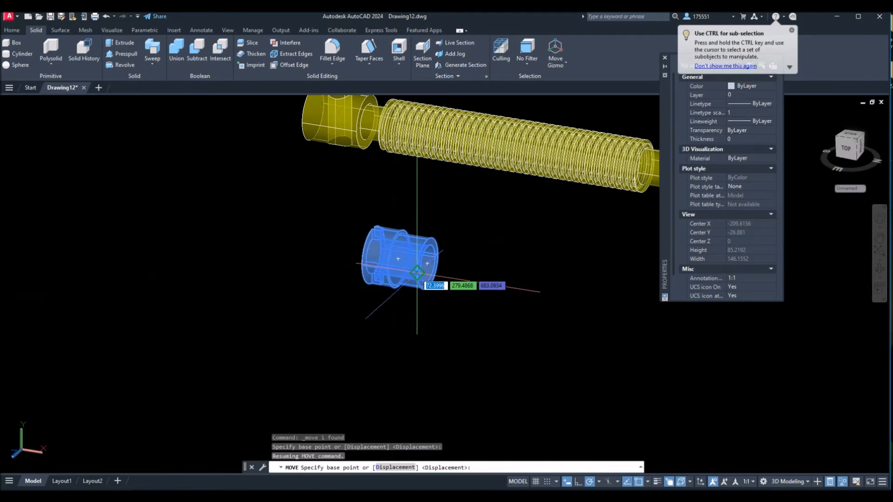
pyautogui.click(428, 264)
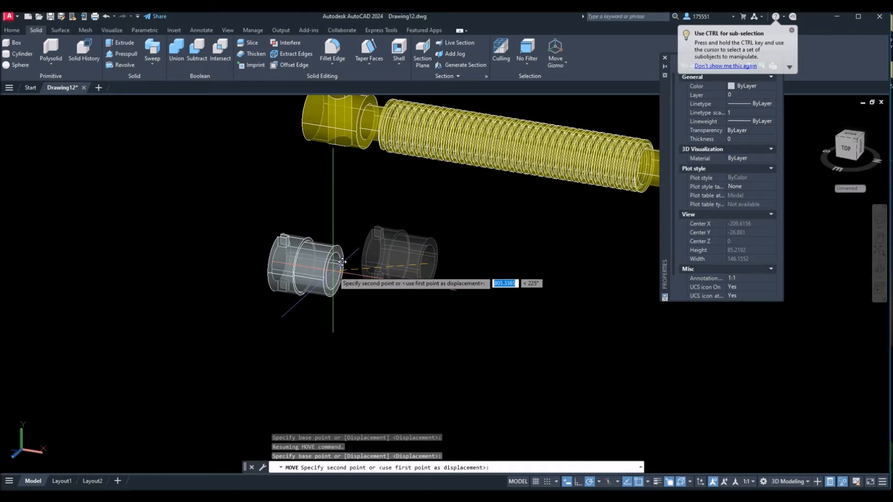
# Step: Place the collar over the yellow screw's plain shank, centered on the shank's end circle next to the groove
pyautogui.moveTo(337, 279); pyautogui.dragTo(93, 316, button='middle')
pyautogui.scroll(-2, 96, 318)
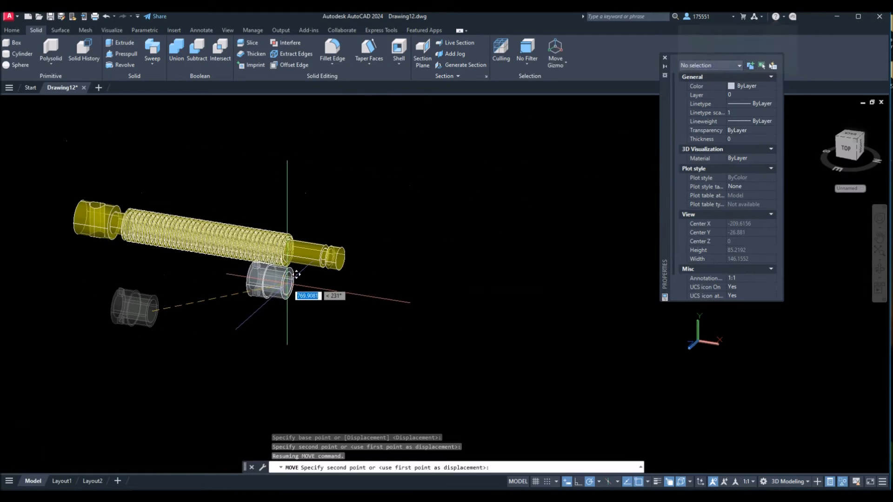
pyautogui.scroll(2, 299, 280)
pyautogui.scroll(-4, 299, 279)
pyautogui.keyDown('shift'); pyautogui.moveTo(299, 279); pyautogui.dragTo(299, 280, button='middle'); pyautogui.keyUp('shift')
pyautogui.scroll(5, 316, 264)
pyautogui.scroll(5, 315, 264)
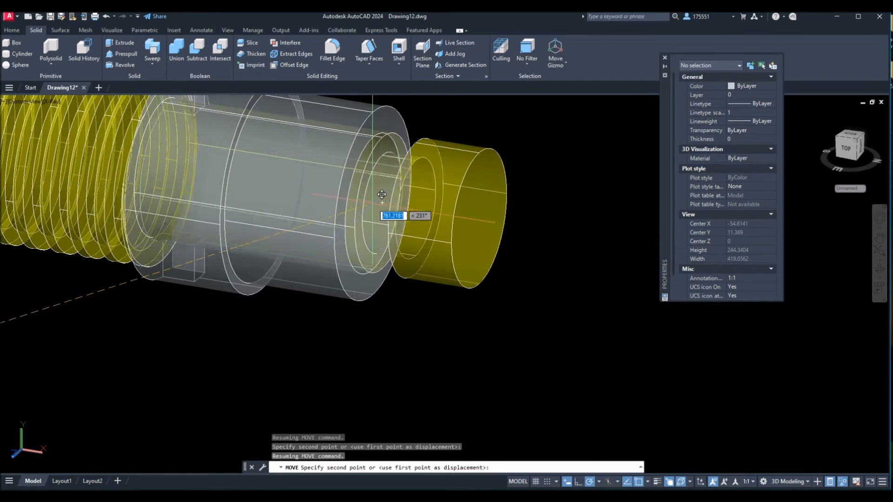
pyautogui.click(382, 202)
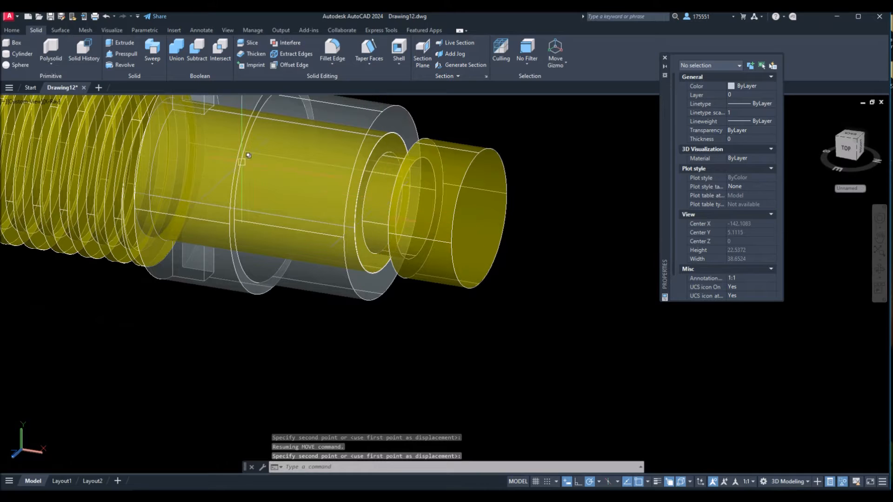
# Step: Run an interference check between the white collar and the yellow screw
pyautogui.scroll(-5, 283, 212)
pyautogui.keyDown('shift'); pyautogui.moveTo(283, 211); pyautogui.dragTo(326, 220, button='middle'); pyautogui.keyUp('shift')
pyautogui.press('Escape')
pyautogui.click(281, 45)
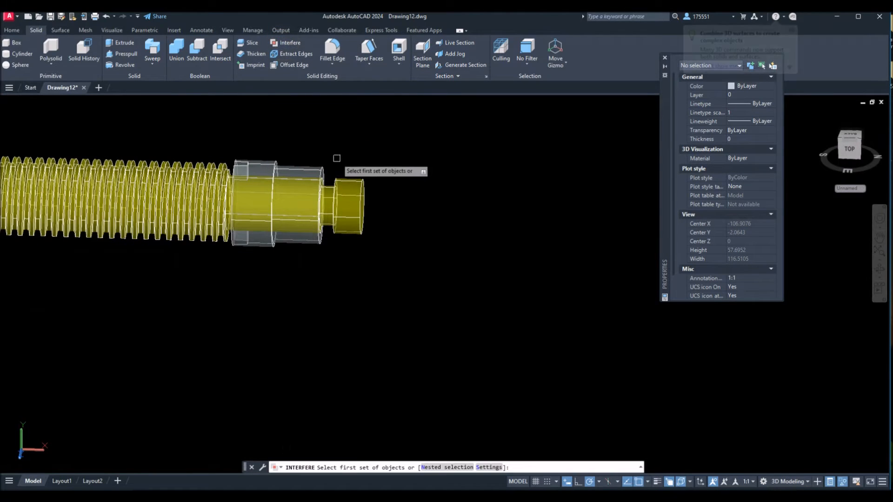
pyautogui.click(321, 168)
pyautogui.click(349, 188)
pyautogui.rightClick(399, 157)
pyautogui.click(412, 163)
pyautogui.rightClick(414, 162)
pyautogui.click(421, 166)
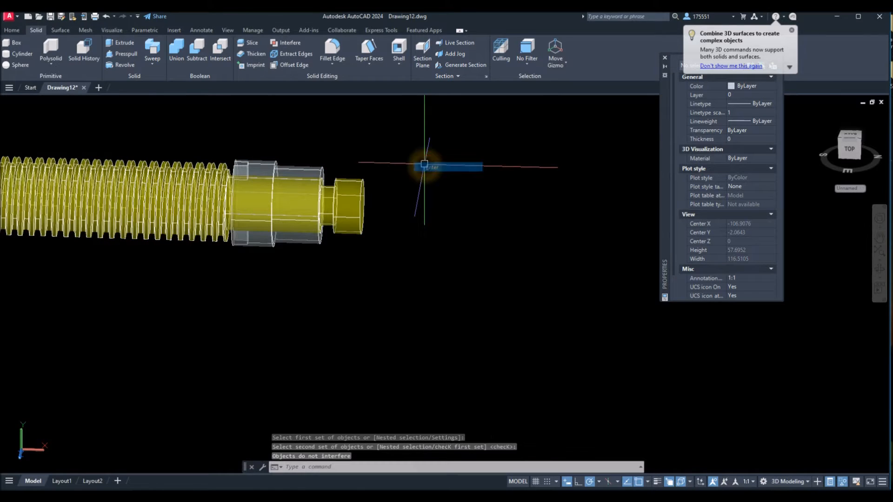
# Step: End the object isolation to bring back all the hidden parts
pyautogui.scroll(-5, 447, 198)
pyautogui.rightClick(450, 165)
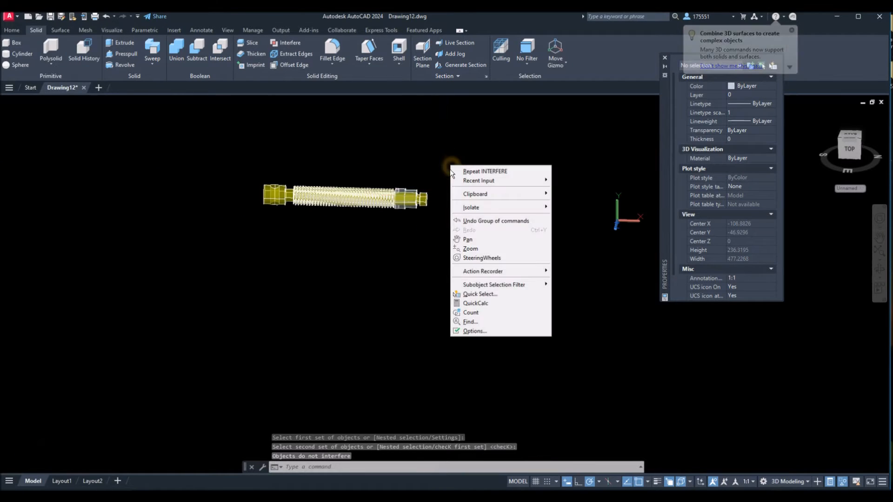
pyautogui.click(424, 135)
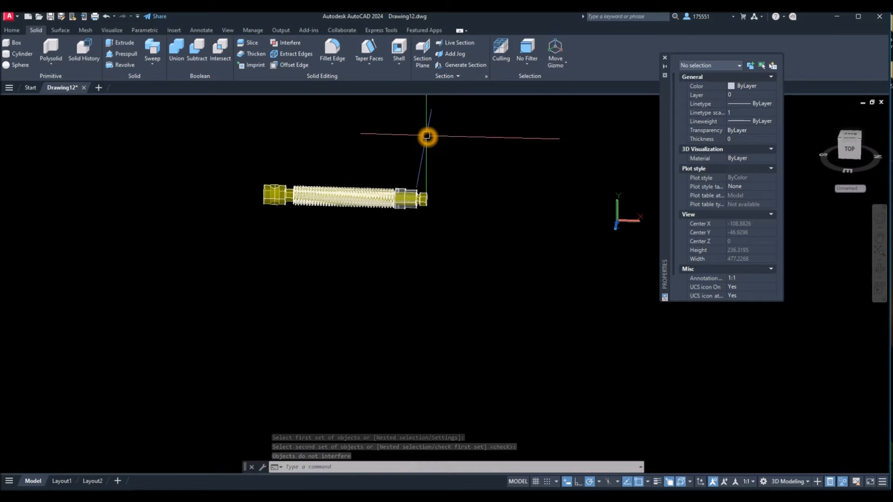
pyautogui.rightClick(426, 136)
pyautogui.moveTo(462, 178)
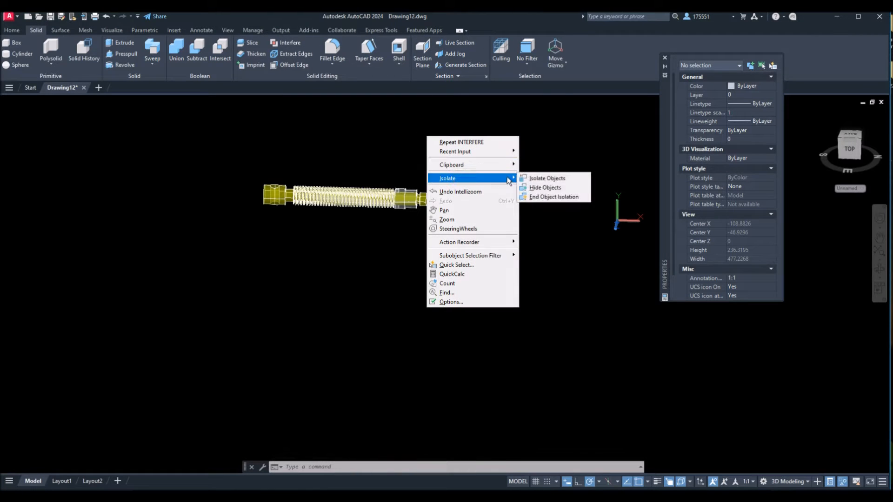
pyautogui.click(541, 198)
# Step: Move the blue U-shaped clip away from the loose parts to the empty space beside the vise's red fixed jaw
pyautogui.moveTo(474, 205); pyautogui.dragTo(296, 217, button='middle')
pyautogui.moveTo(521, 265); pyautogui.dragTo(500, 264, button='middle')
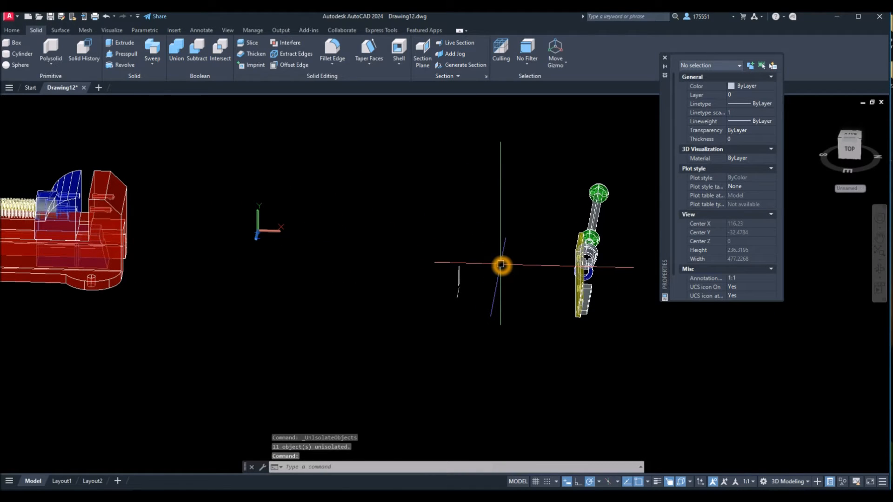
pyautogui.moveTo(501, 264); pyautogui.dragTo(424, 257, button='middle')
pyautogui.moveTo(500, 257); pyautogui.dragTo(532, 260, button='middle')
pyautogui.scroll(4, 502, 268)
pyautogui.click(492, 257)
pyautogui.rightClick(378, 234)
pyautogui.click(396, 297)
pyautogui.click(482, 291)
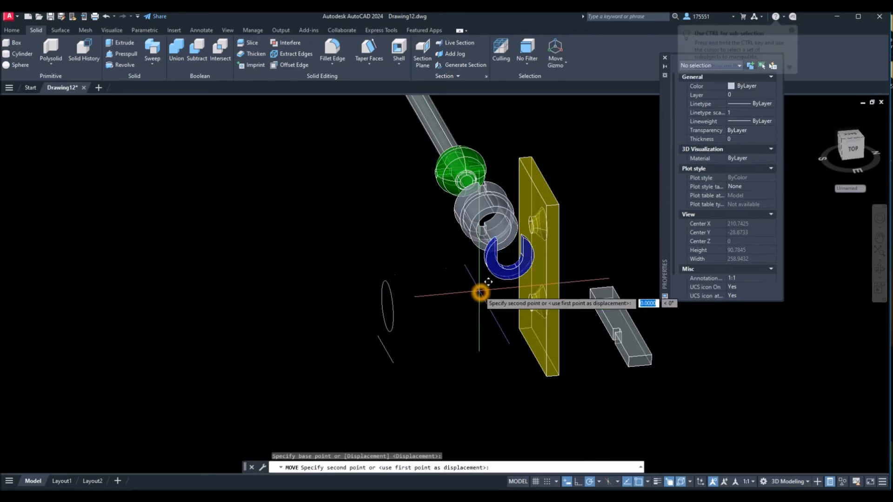
pyautogui.scroll(-6, 281, 291)
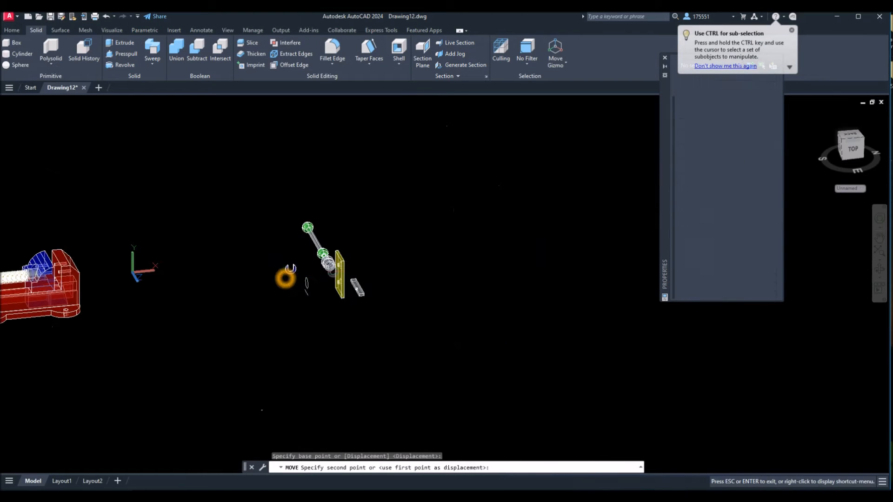
pyautogui.moveTo(285, 279); pyautogui.dragTo(467, 273, button='middle')
pyautogui.press('Escape')
pyautogui.click(291, 265)
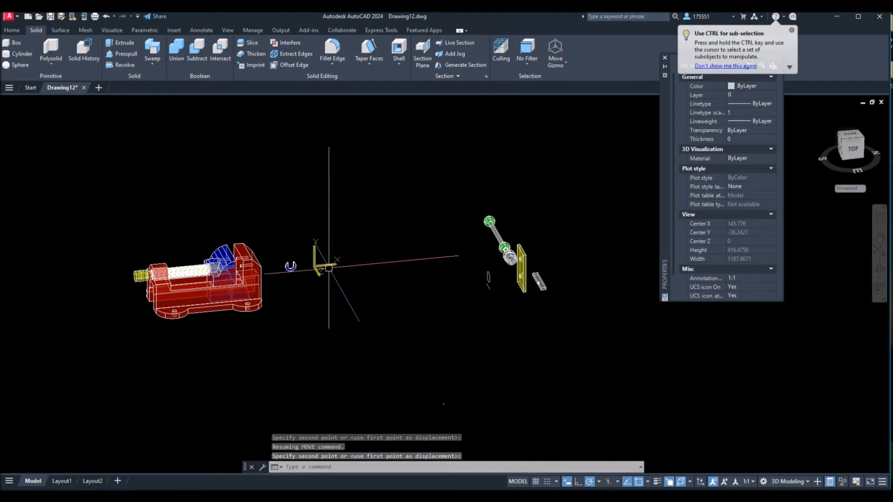
# Step: Rotate the blue clip 90° in 3D about the vertical axis through its center
pyautogui.click(11, 32)
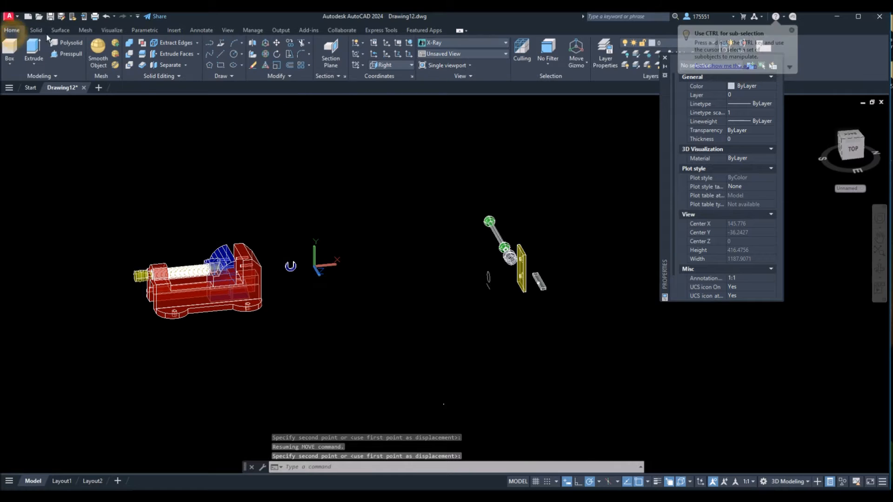
pyautogui.click(266, 58)
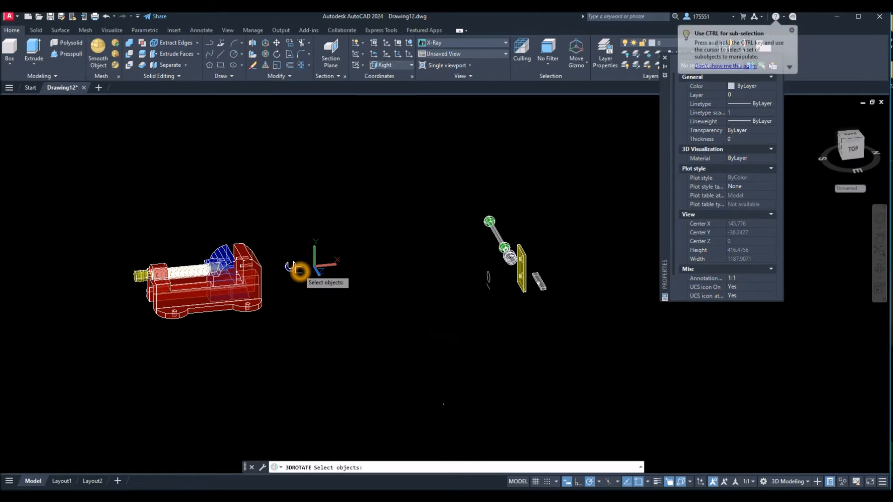
pyautogui.scroll(3, 299, 271)
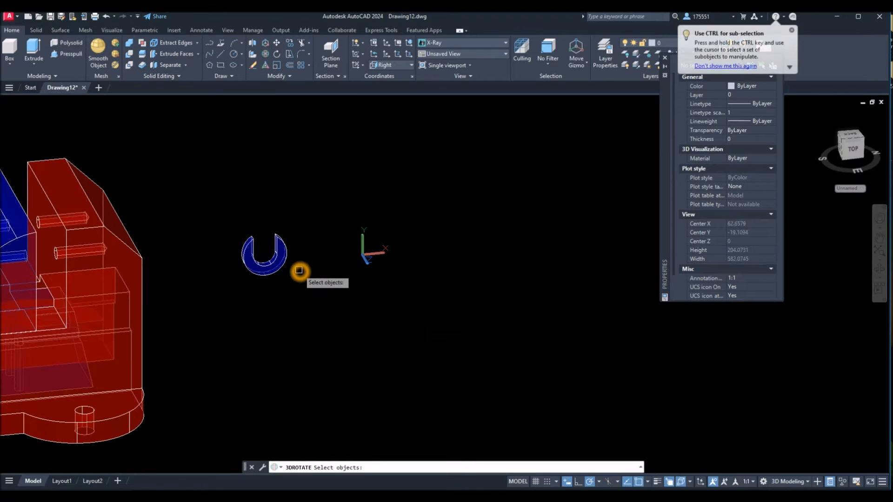
pyautogui.click(274, 240)
pyautogui.press('Return')
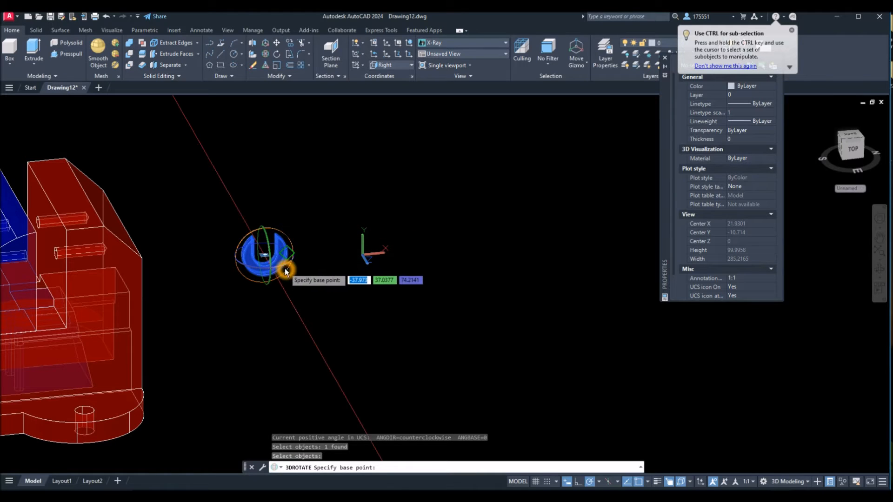
pyautogui.click(264, 255)
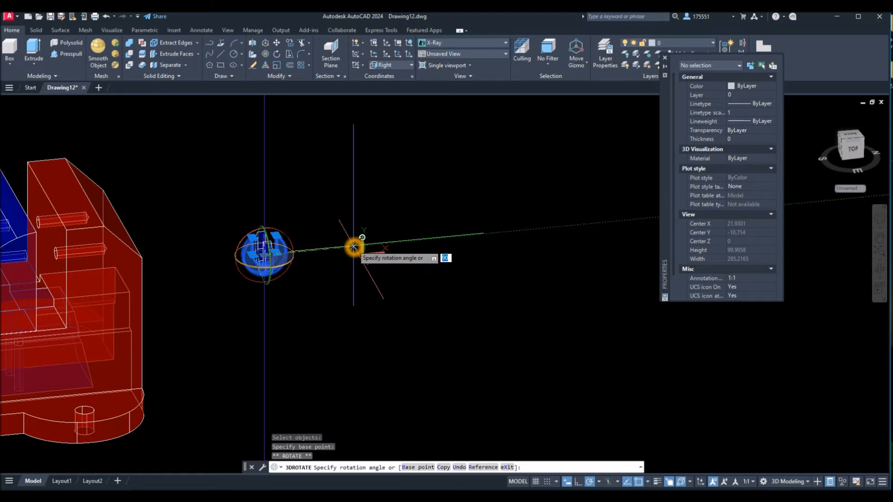
pyautogui.click(353, 247)
pyautogui.press('Escape')
# Step: Hide the blue movable jaw and the red vise base, leaving the screw, collar and clip visible
pyautogui.moveTo(304, 233); pyautogui.dragTo(516, 231, button='middle')
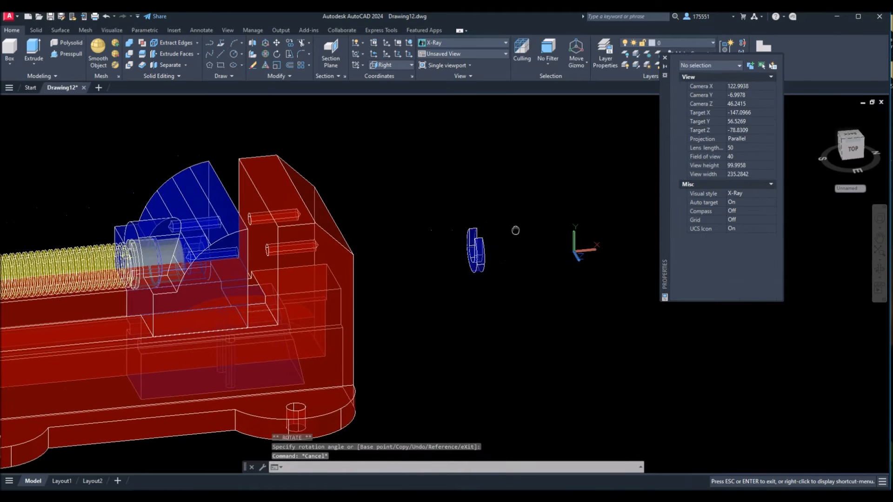
pyautogui.scroll(-2, 515, 230)
pyautogui.click(263, 257)
pyautogui.press('Escape')
pyautogui.click(343, 231)
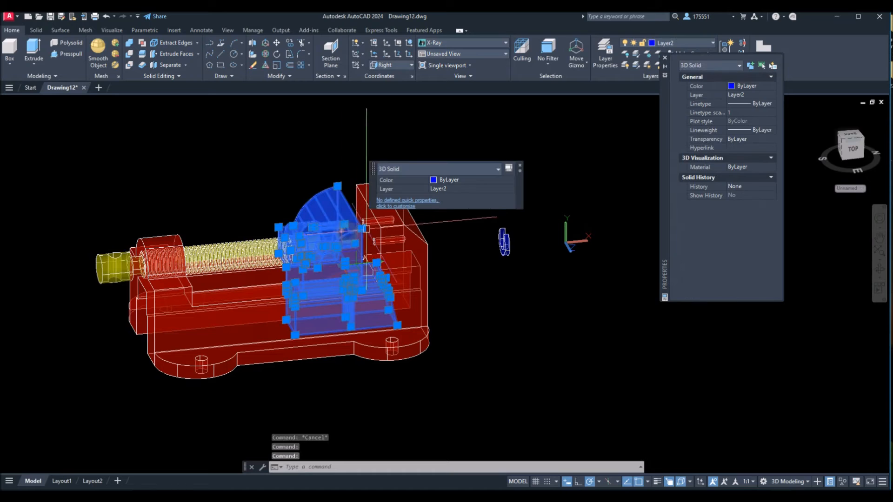
pyautogui.click(363, 203)
pyautogui.rightClick(319, 144)
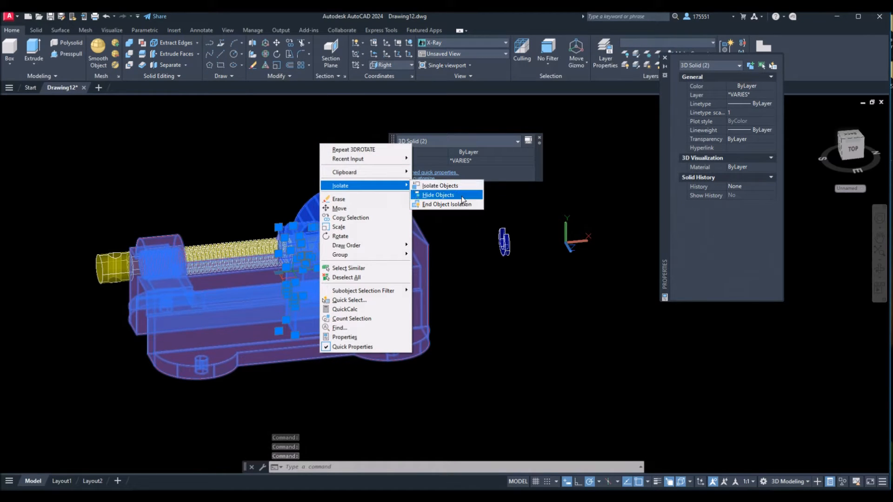
pyautogui.click(462, 197)
# Step: Move the blue clip by its arc center into the yellow screw's end groove, snapping to the circle center next to the collar
pyautogui.scroll(5, 524, 247)
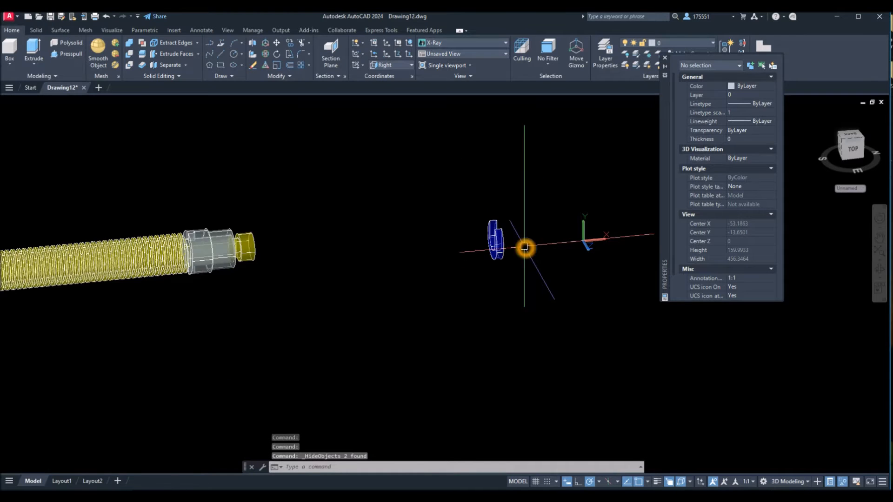
pyautogui.click(462, 244)
pyautogui.rightClick(335, 208)
pyautogui.click(349, 274)
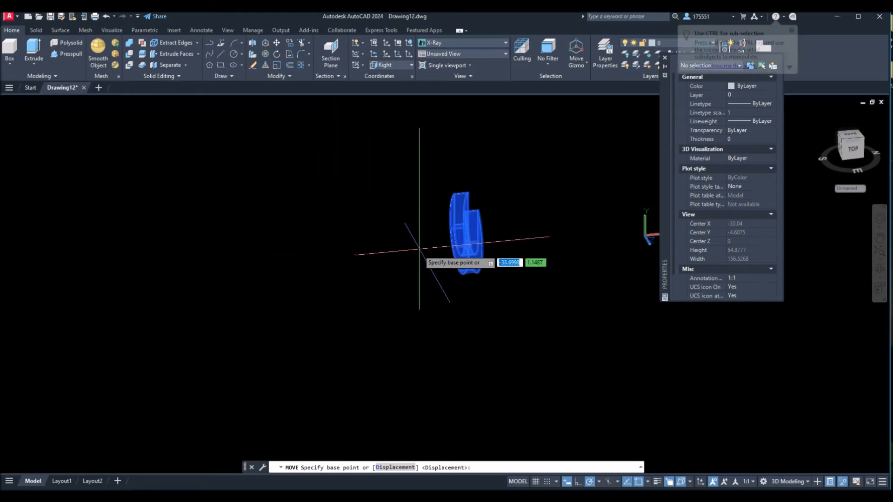
pyautogui.click(458, 234)
pyautogui.scroll(-2, 348, 249)
pyautogui.scroll(2, 350, 256)
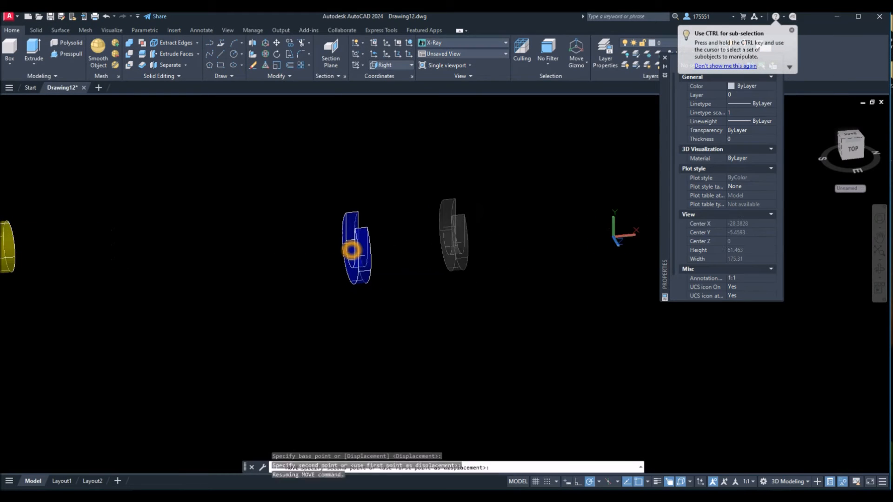
pyautogui.scroll(-5, 351, 255)
pyautogui.scroll(5, 270, 262)
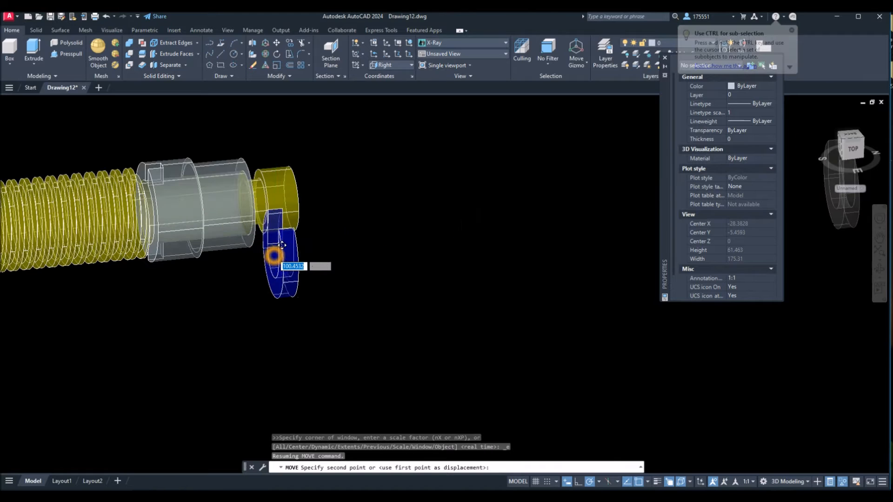
pyautogui.scroll(4, 280, 235)
pyautogui.keyDown('shift'); pyautogui.moveTo(313, 237); pyautogui.dragTo(282, 249, button='middle'); pyautogui.keyUp('shift')
pyautogui.moveTo(265, 214); pyautogui.dragTo(280, 244, button='middle')
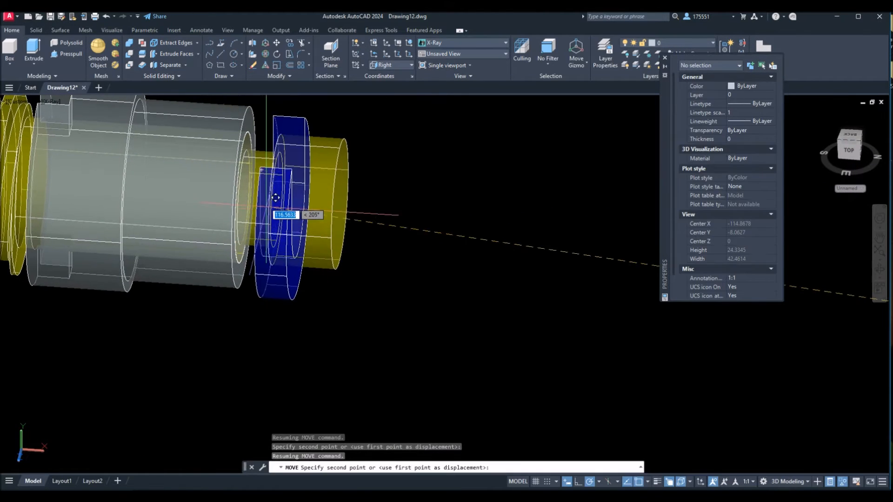
pyautogui.scroll(4, 298, 166)
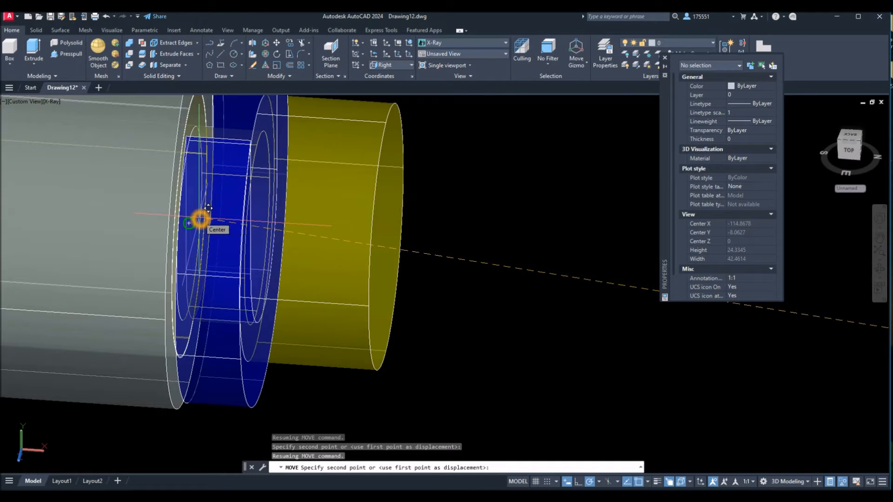
pyautogui.click(201, 218)
# Step: Set the visual style to Shaded with edges and view the clip seated against the collar
pyautogui.scroll(-3, 205, 216)
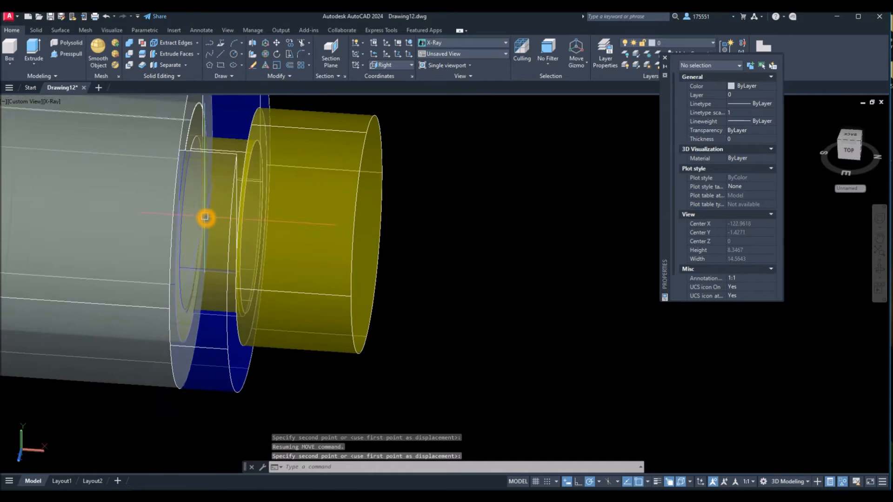
pyautogui.click(59, 103)
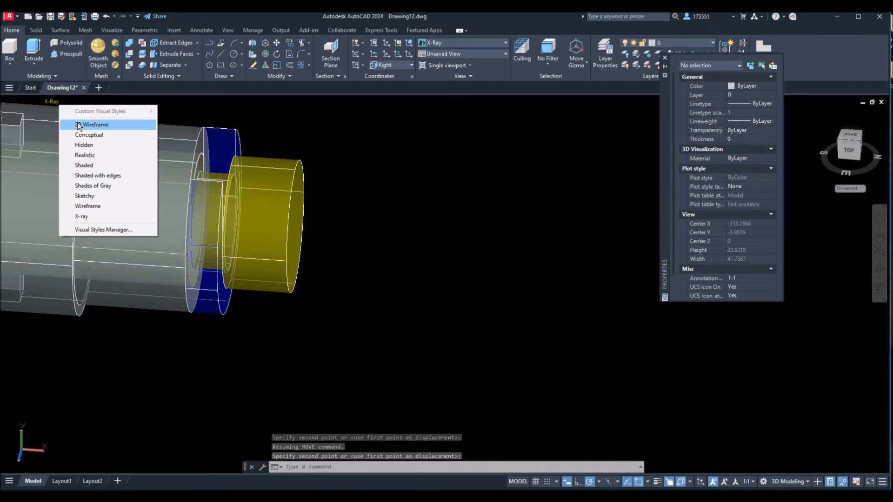
pyautogui.click(114, 176)
pyautogui.keyDown('shift'); pyautogui.moveTo(397, 214); pyautogui.dragTo(339, 107, button='middle'); pyautogui.keyUp('shift')
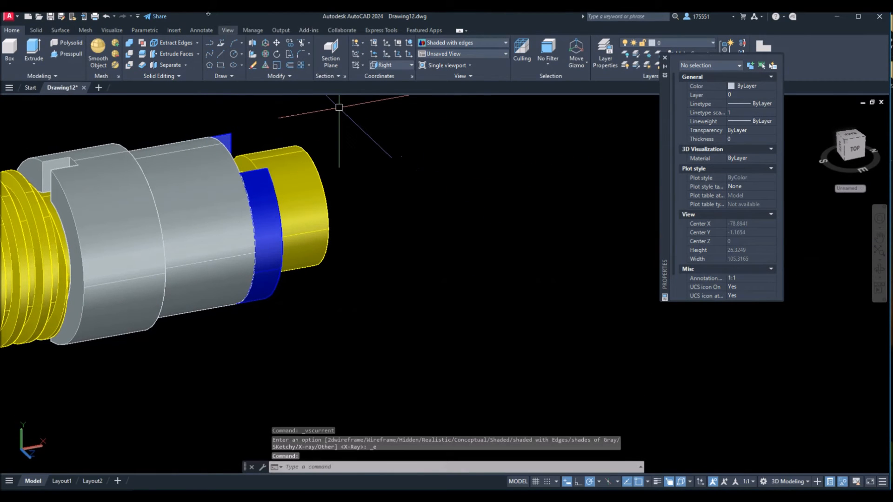
# Step: Run an interference check on the yellow screw, the collar and the blue clip as one selection set
pyautogui.click(37, 30)
pyautogui.click(295, 45)
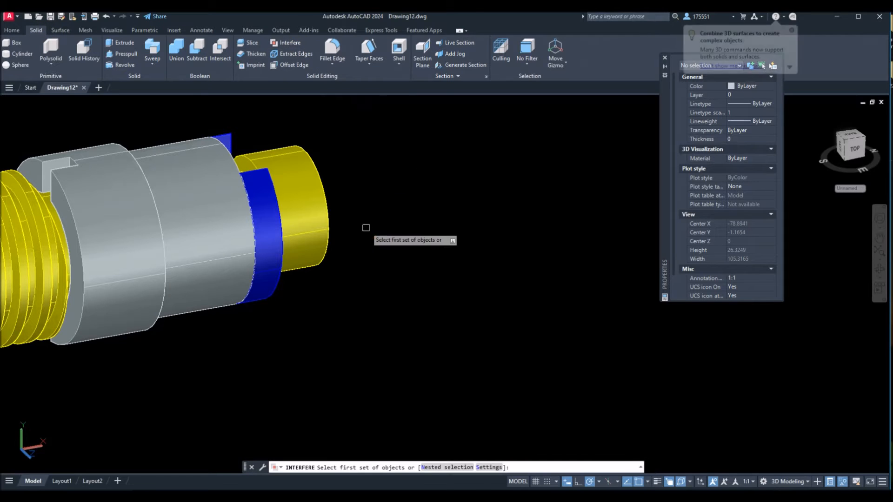
pyautogui.click(384, 281)
pyautogui.click(147, 162)
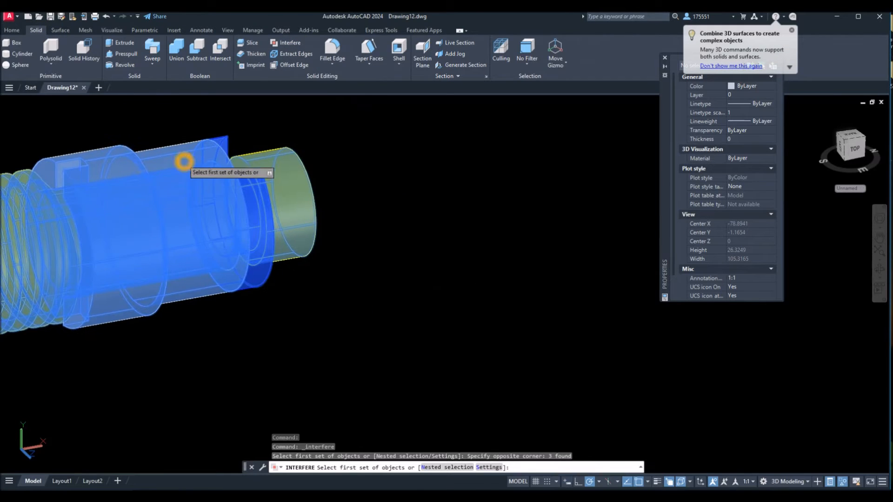
pyautogui.rightClick(287, 138)
pyautogui.click(321, 143)
pyautogui.rightClick(314, 143)
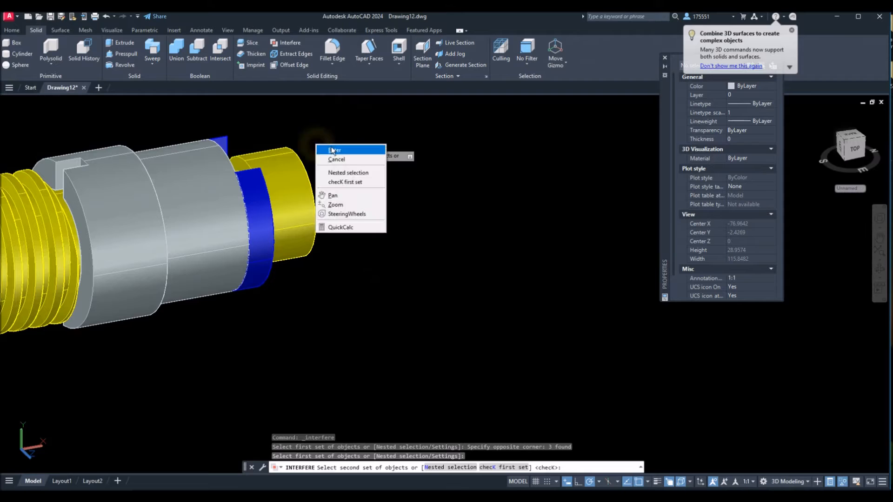
pyautogui.click(326, 150)
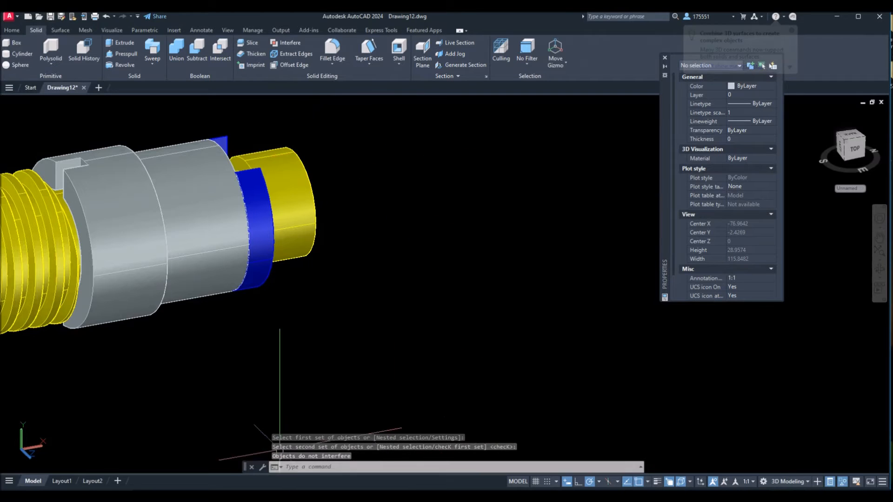
# Step: Delete the stray circle and line lying next to the yellow plate
pyautogui.scroll(-10, 351, 232)
pyautogui.moveTo(370, 231); pyautogui.dragTo(351, 240, button='middle')
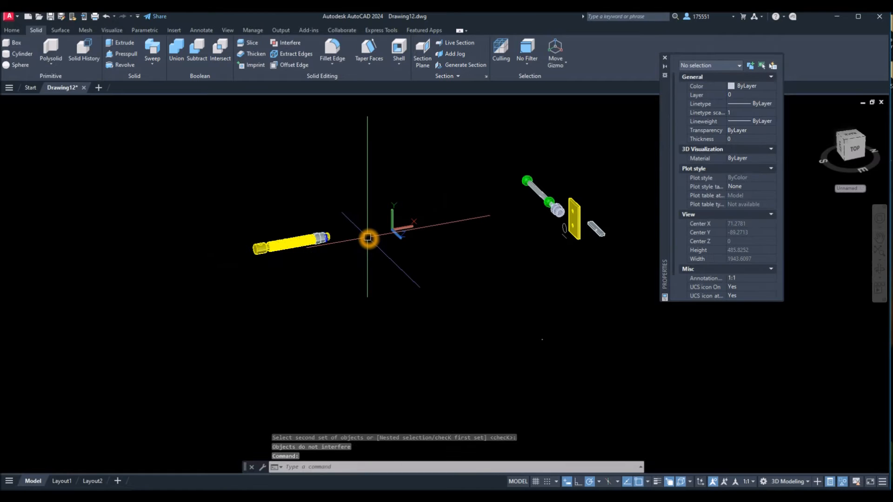
pyautogui.scroll(4, 572, 227)
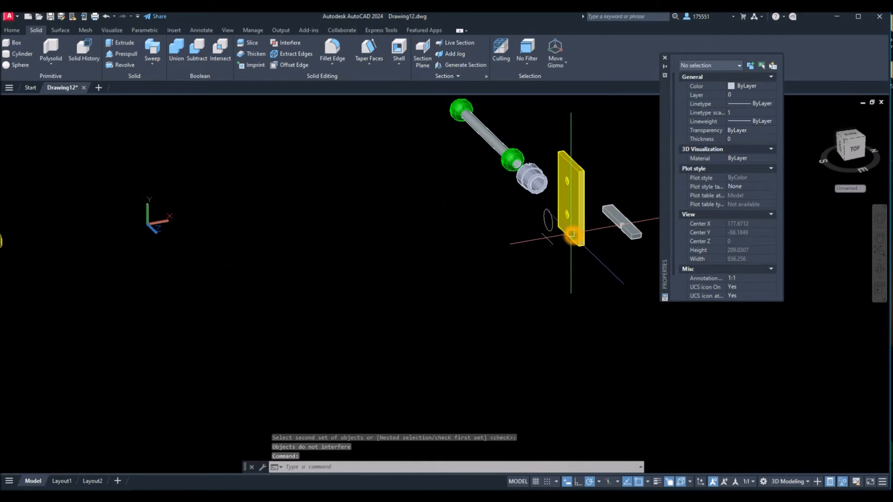
pyautogui.click(547, 228)
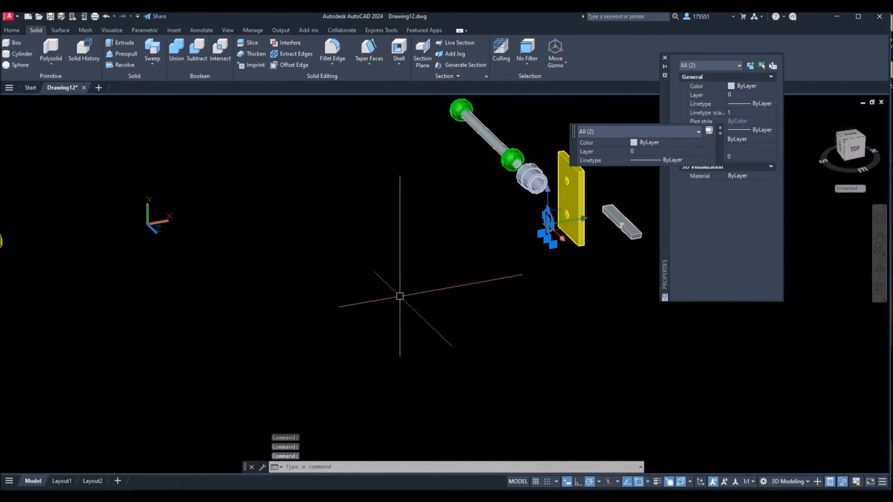
pyautogui.press('Delete')
# Step: Delete the leftover collar between the green-ended handle bar and the yellow plate
pyautogui.moveTo(511, 211); pyautogui.dragTo(512, 262, button='middle')
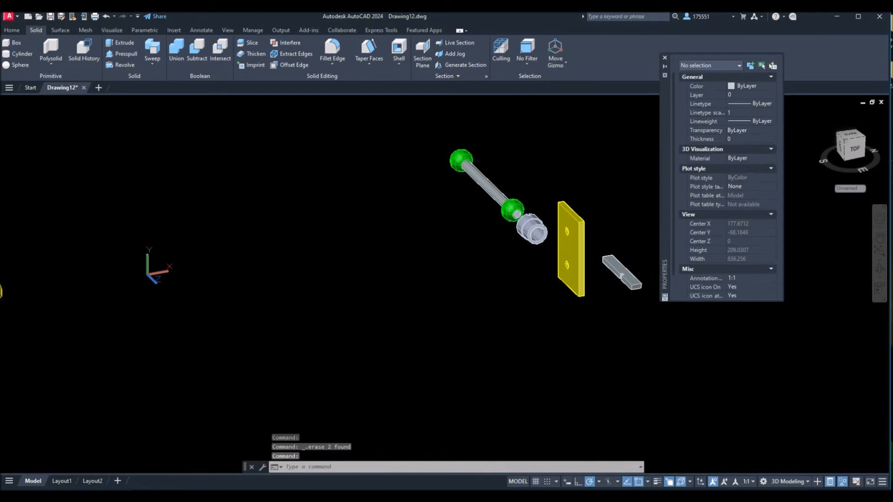
pyautogui.click(532, 229)
pyautogui.press('Delete')
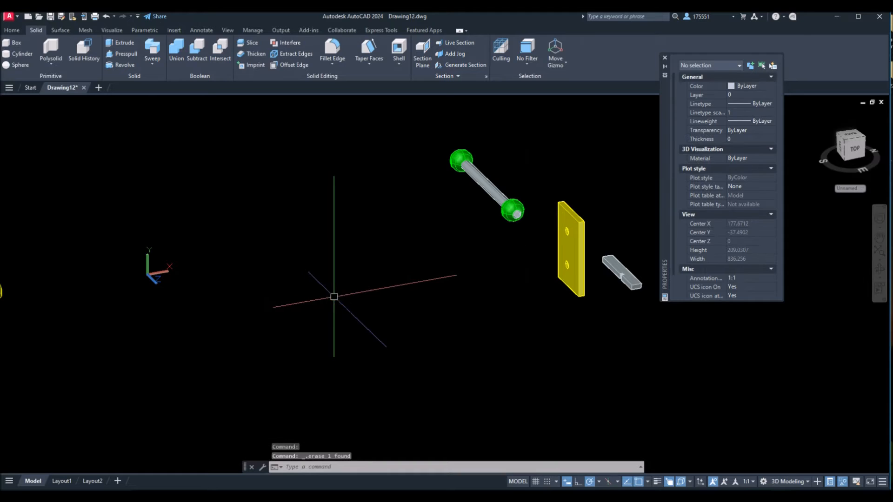
# Step: End the object isolation to bring back the red vise base and the blue movable jaw
pyautogui.moveTo(372, 289); pyautogui.dragTo(364, 289, button='middle')
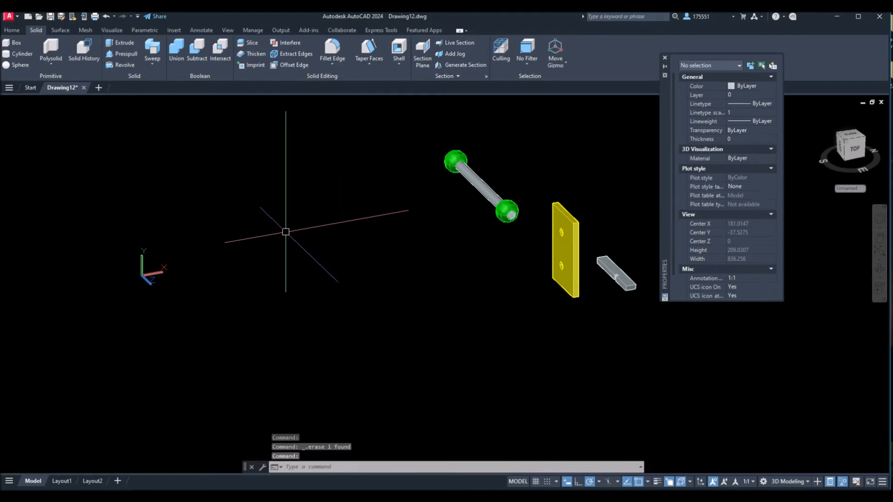
pyautogui.rightClick(285, 232)
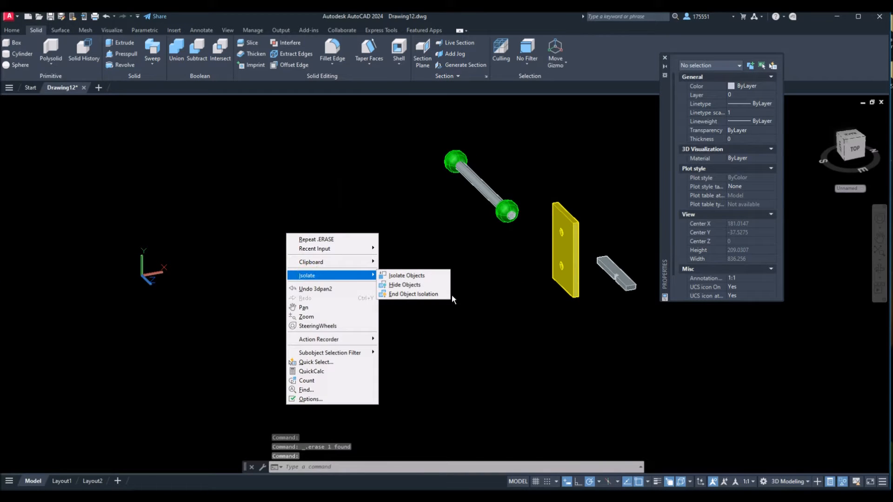
pyautogui.click(442, 299)
# Step: Isolate the blue movable jaw and the yellow plate so that all other vise parts are hidden
pyautogui.moveTo(503, 294); pyautogui.dragTo(512, 310, button='middle')
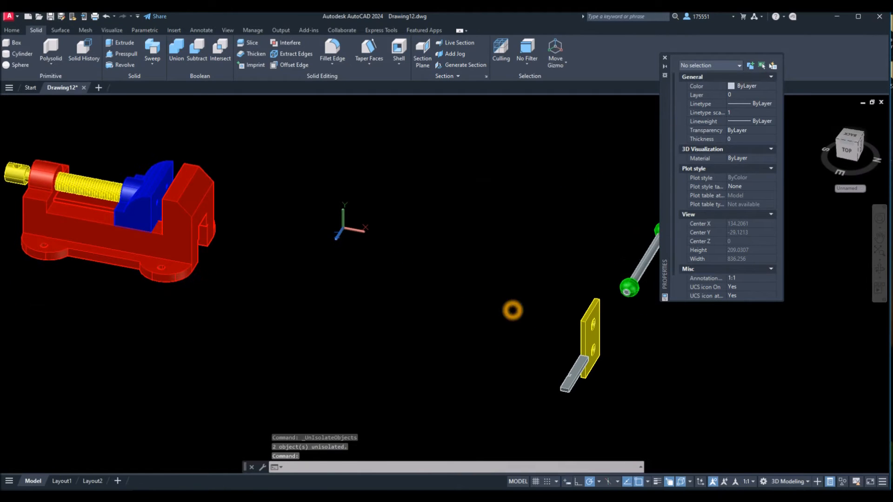
pyautogui.click(147, 190)
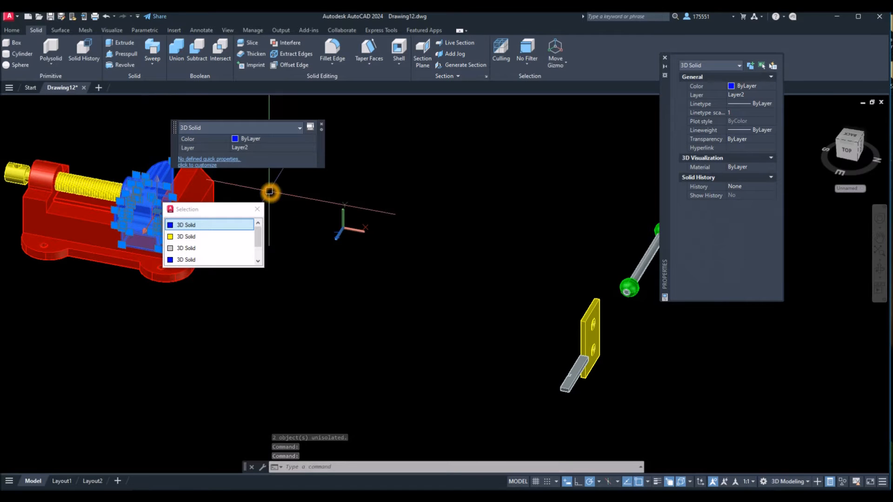
pyautogui.click(589, 312)
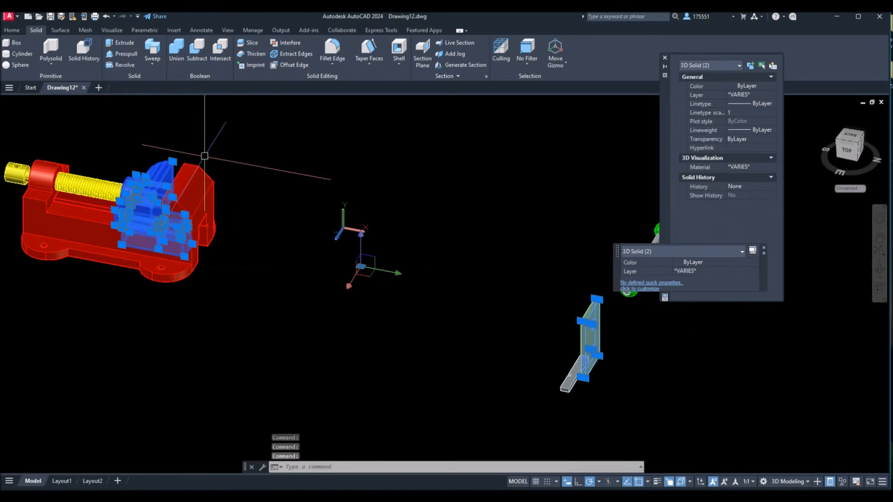
pyautogui.rightClick(228, 145)
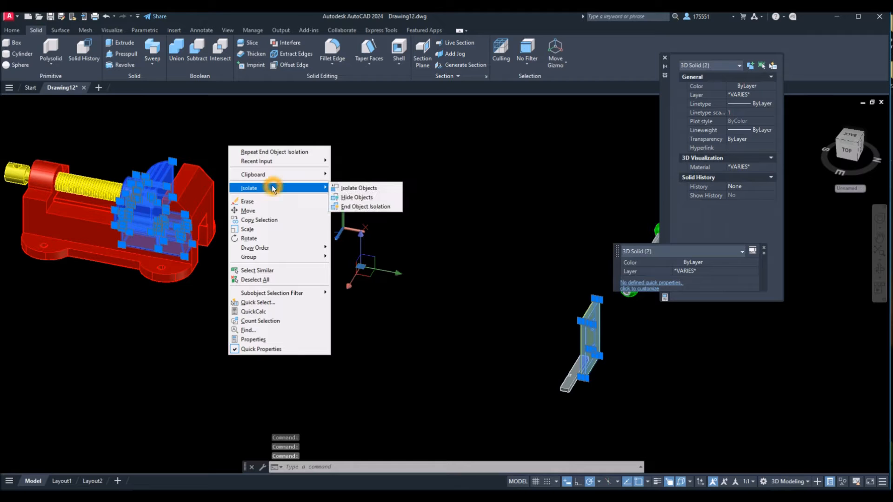
pyautogui.click(341, 189)
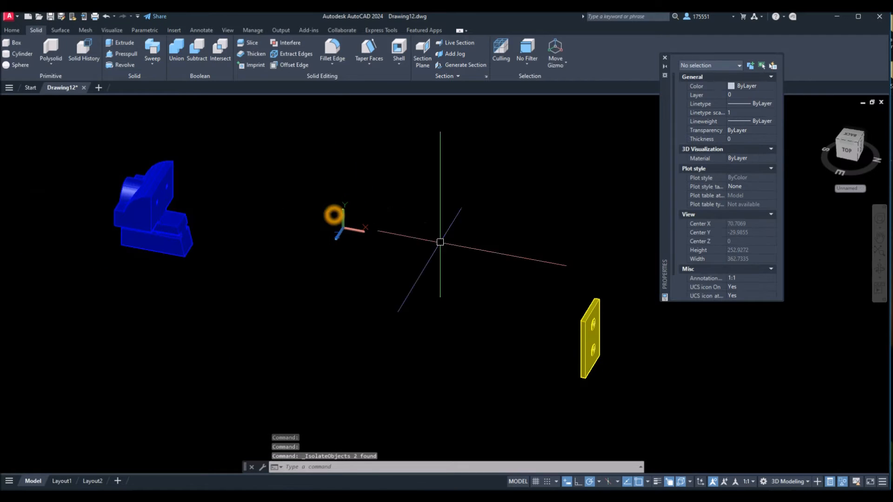
# Step: Rotate the yellow plate a quarter turn with 3D Rotate and Ortho on, so its two holes lie side by side
pyautogui.moveTo(582, 288); pyautogui.dragTo(512, 287, button='middle')
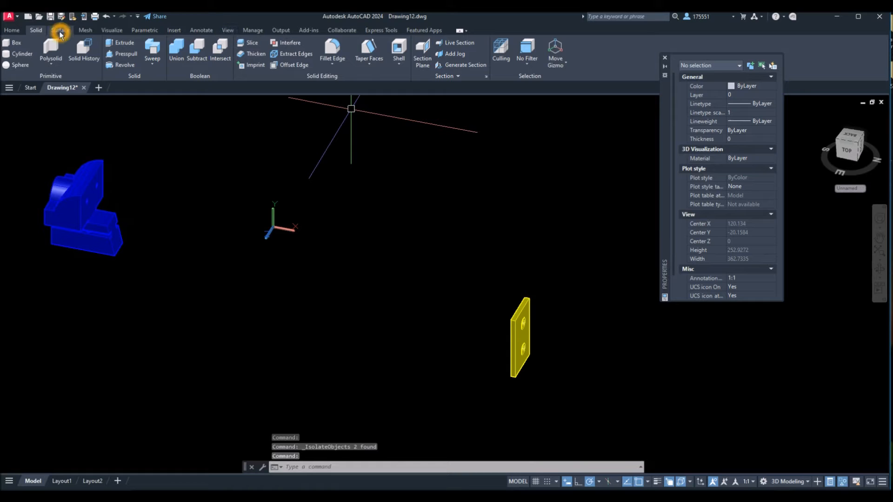
pyautogui.click(14, 30)
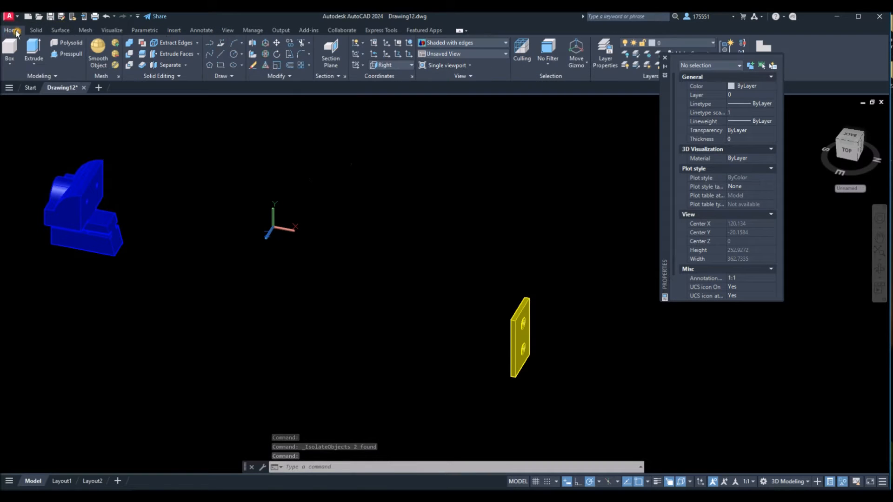
pyautogui.click(265, 54)
pyautogui.click(519, 307)
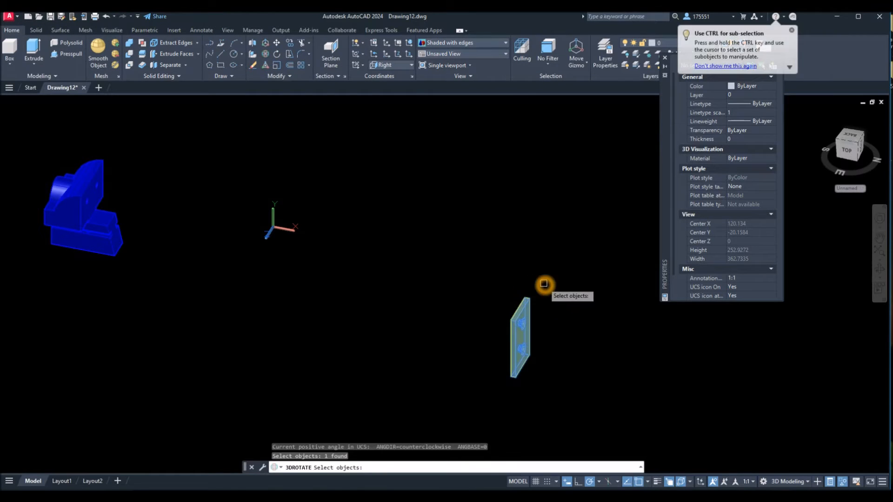
pyautogui.press('Return')
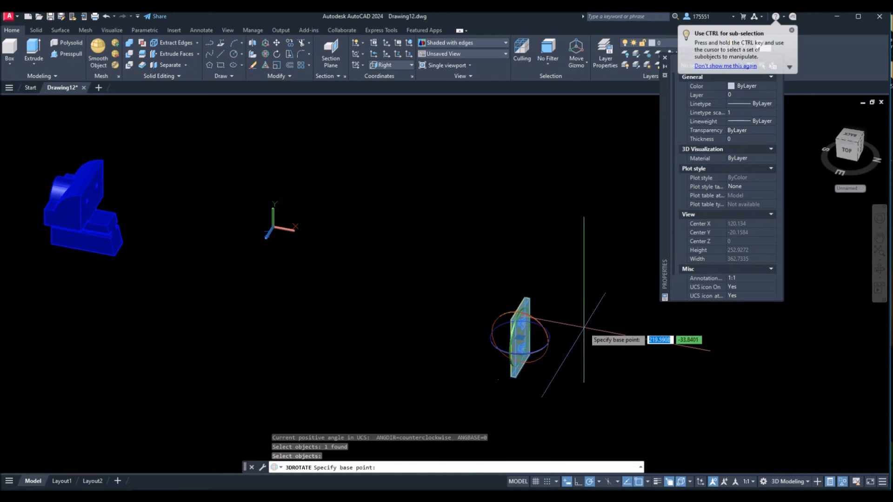
pyautogui.keyDown('shift'); pyautogui.moveTo(583, 328); pyautogui.dragTo(558, 313, button='middle'); pyautogui.keyUp('shift')
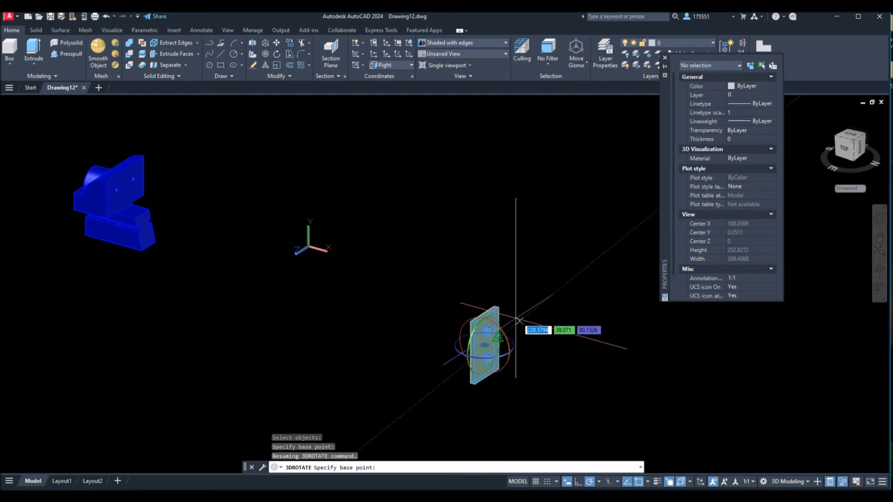
pyautogui.scroll(5, 518, 321)
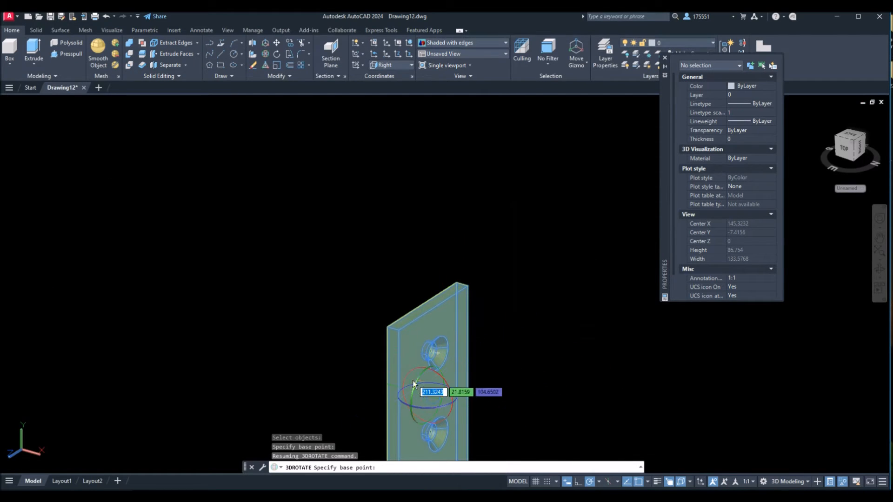
pyautogui.click(417, 383)
pyautogui.click(419, 381)
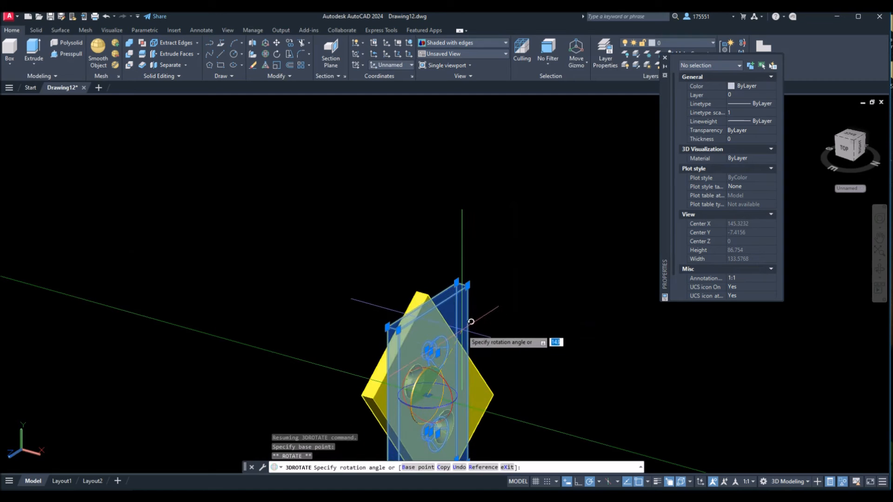
pyautogui.moveTo(562, 335); pyautogui.dragTo(474, 222, button='middle')
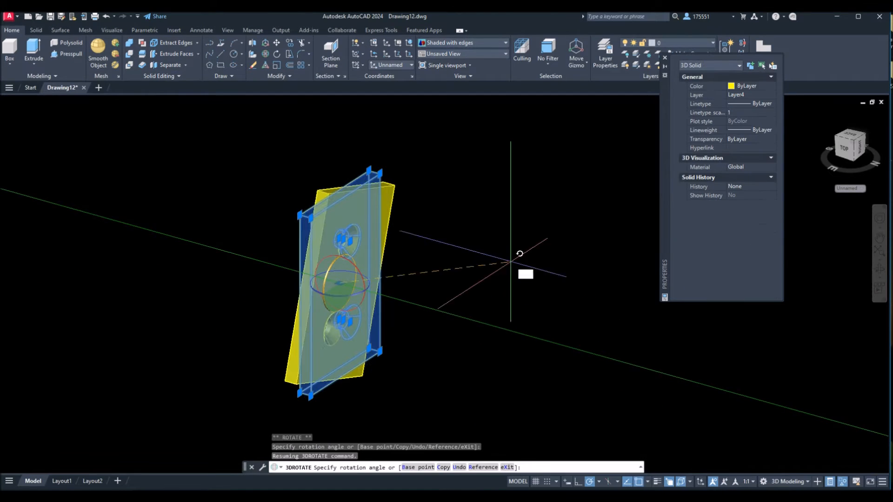
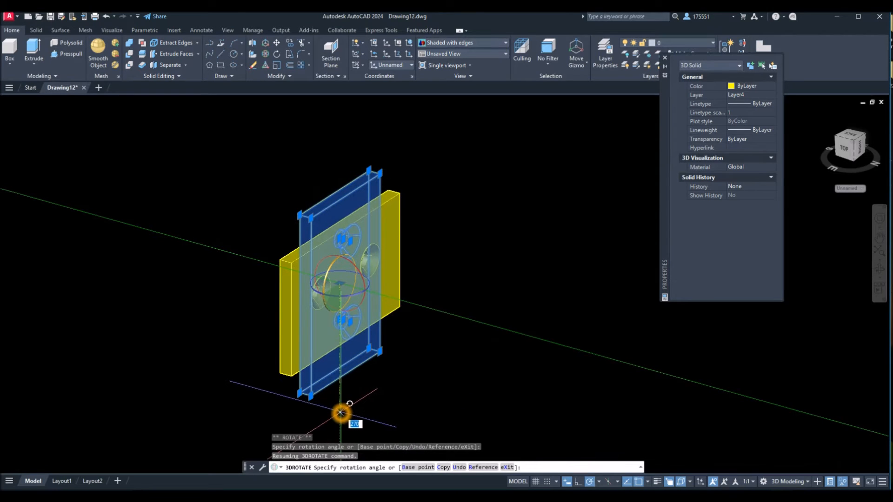
pyautogui.click(578, 484)
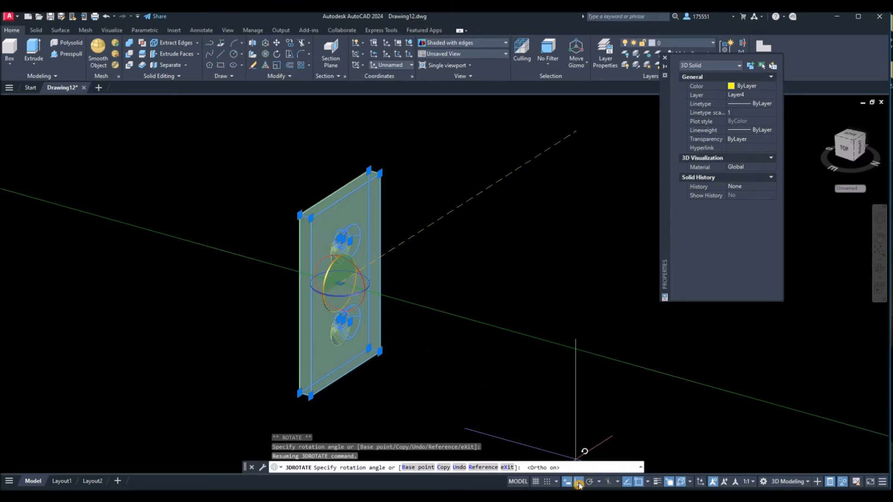
pyautogui.click(405, 402)
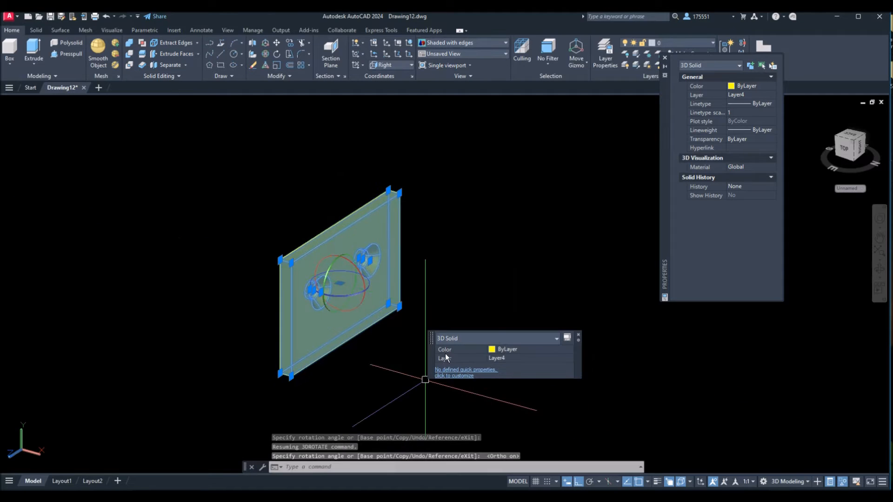
pyautogui.press('Escape')
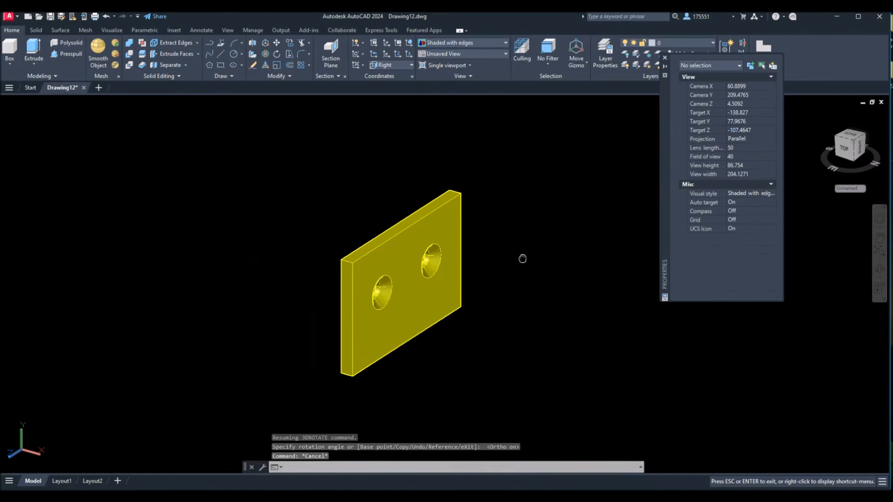
# Step: Move the yellow plate from the back centre of one of its holes onto the matching screw hole in the blue jaw's face
pyautogui.click(449, 251)
pyautogui.rightClick(327, 195)
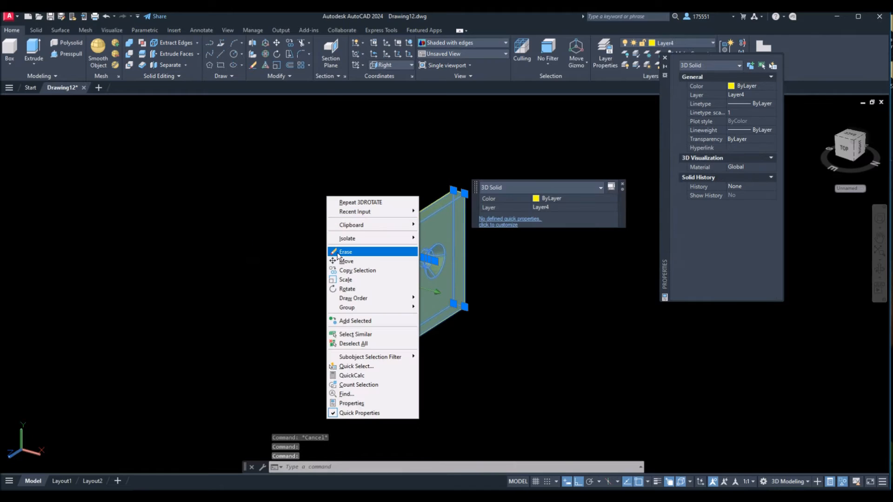
pyautogui.click(339, 262)
pyautogui.moveTo(309, 265); pyautogui.dragTo(429, 273, button='middle')
pyautogui.scroll(8, 446, 302)
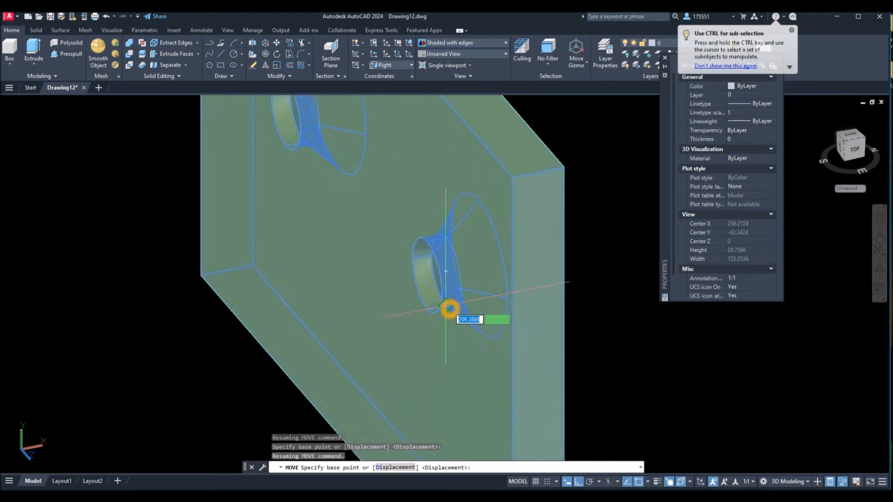
pyautogui.click(428, 292)
pyautogui.scroll(-10, 367, 237)
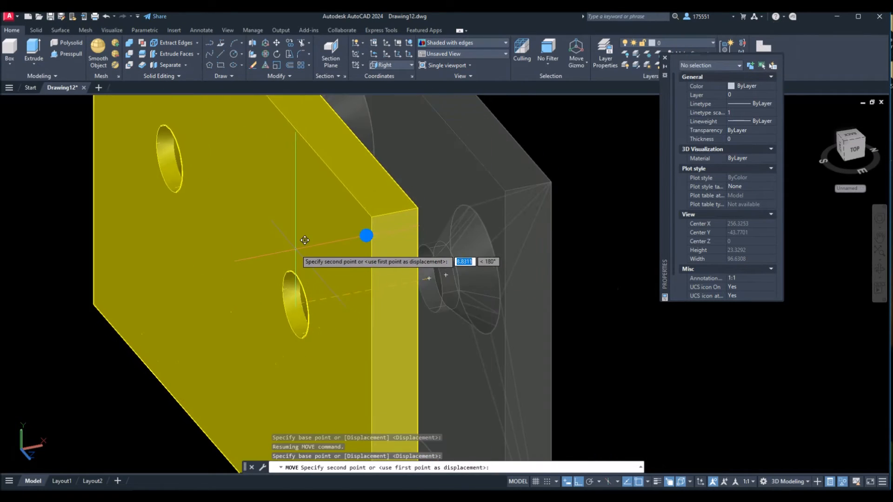
pyautogui.scroll(2, 297, 242)
pyautogui.moveTo(297, 242); pyautogui.dragTo(559, 262, button='middle')
pyautogui.keyDown('shift'); pyautogui.moveTo(327, 263); pyautogui.dragTo(236, 291, button='middle'); pyautogui.keyUp('shift')
pyautogui.scroll(-1, 231, 299)
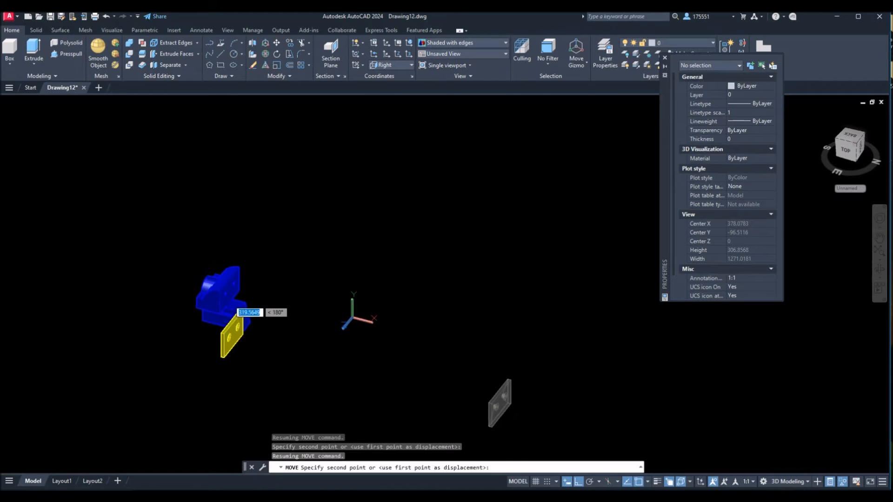
pyautogui.scroll(8, 231, 301)
pyautogui.scroll(10, 241, 288)
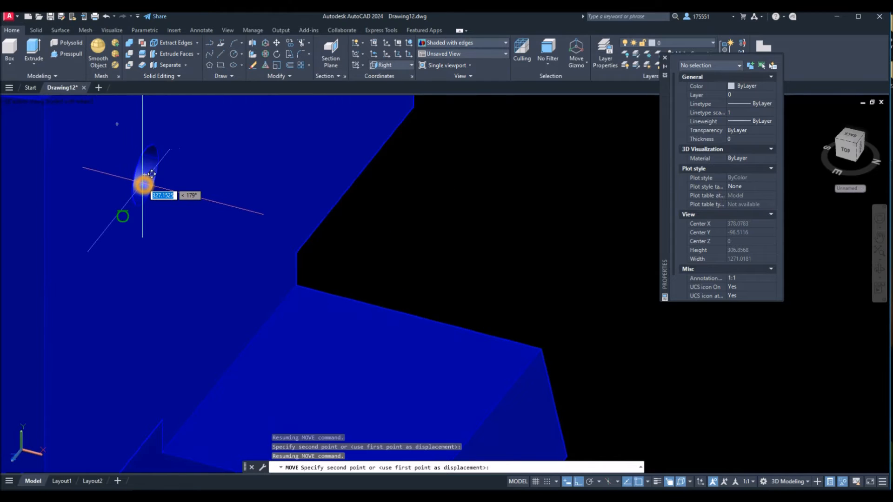
pyautogui.click(146, 176)
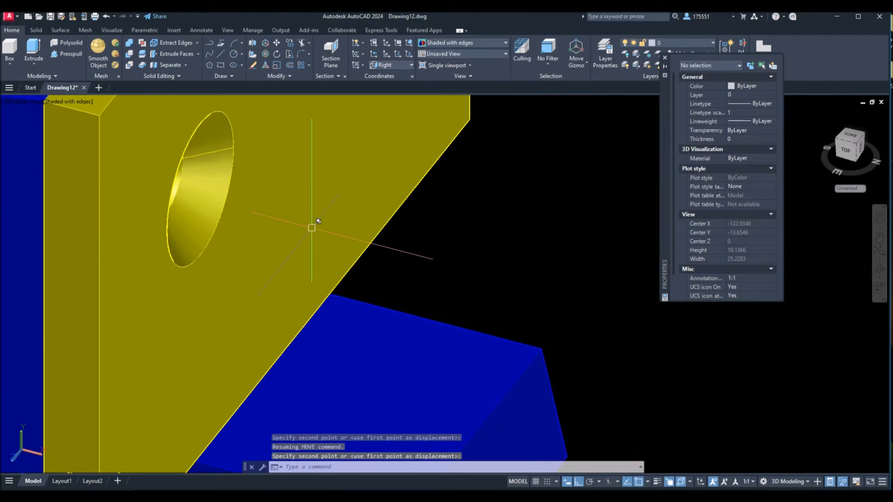
# Step: Run an interference check on the yellow plate and the blue jaw as one selection set
pyautogui.scroll(-7, 312, 228)
pyautogui.keyDown('shift'); pyautogui.moveTo(311, 228); pyautogui.dragTo(335, 203, button='middle'); pyautogui.keyUp('shift')
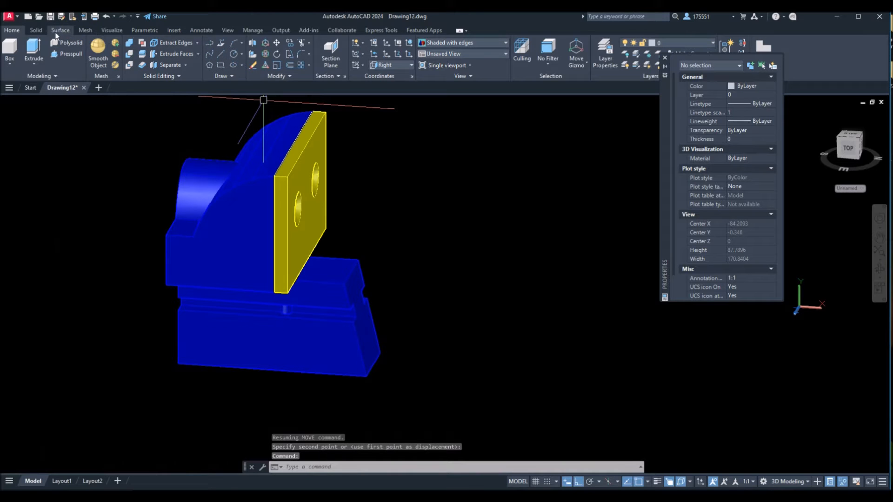
pyautogui.click(38, 31)
pyautogui.click(284, 43)
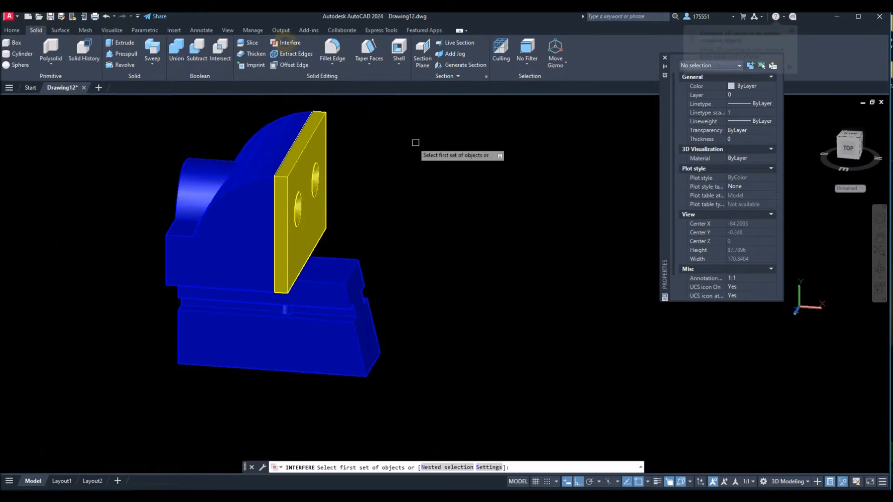
pyautogui.click(308, 137)
pyautogui.click(358, 281)
pyautogui.rightClick(404, 230)
pyautogui.click(414, 234)
pyautogui.rightClick(423, 238)
pyautogui.click(439, 244)
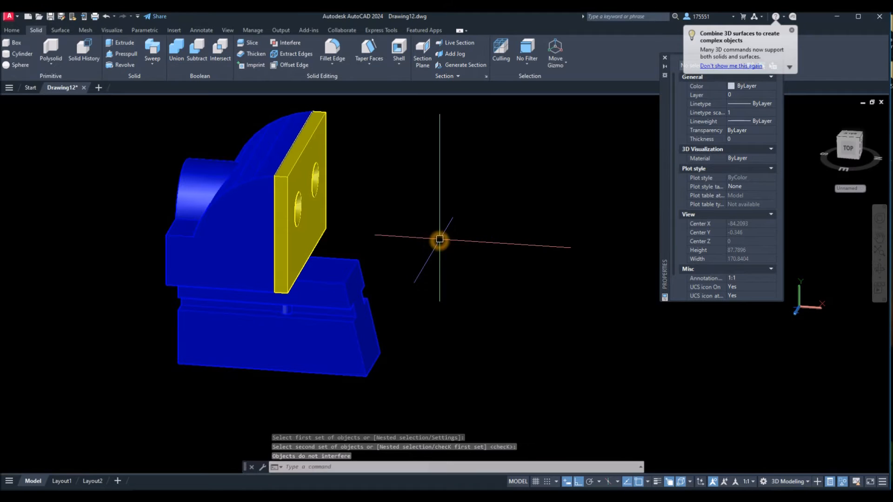
pyautogui.keyDown('shift'); pyautogui.moveTo(398, 249); pyautogui.dragTo(298, 208, button='middle'); pyautogui.keyUp('shift')
pyautogui.click(300, 208)
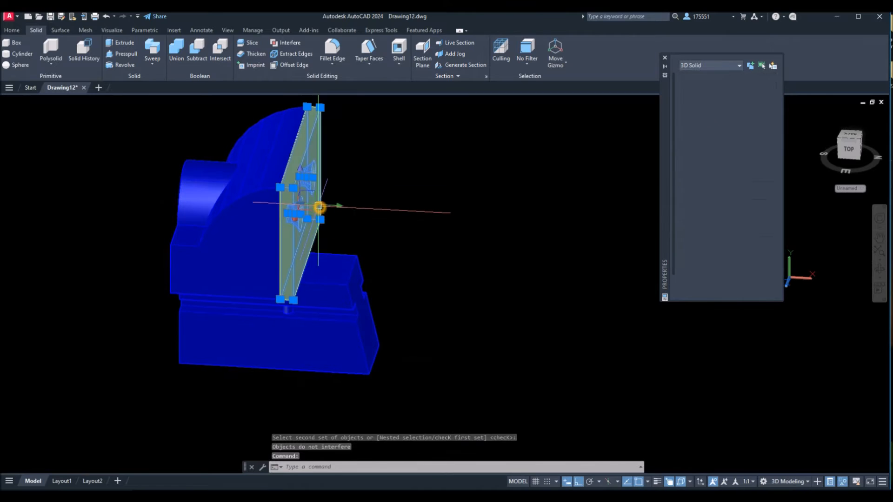
pyautogui.press('Escape')
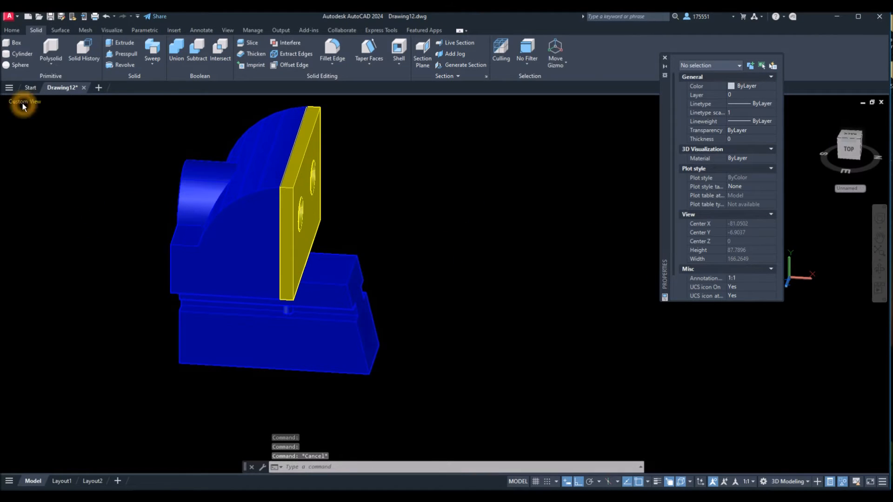
# Step: Mirror the yellow plate in the Top view about a horizontal line along its outer face, keeping the source plate
pyautogui.click(22, 102)
pyautogui.click(48, 121)
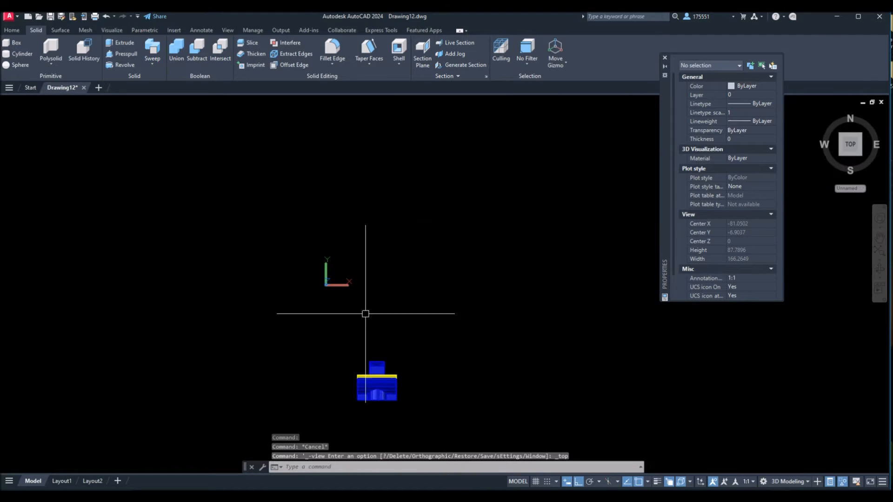
pyautogui.scroll(4, 392, 388)
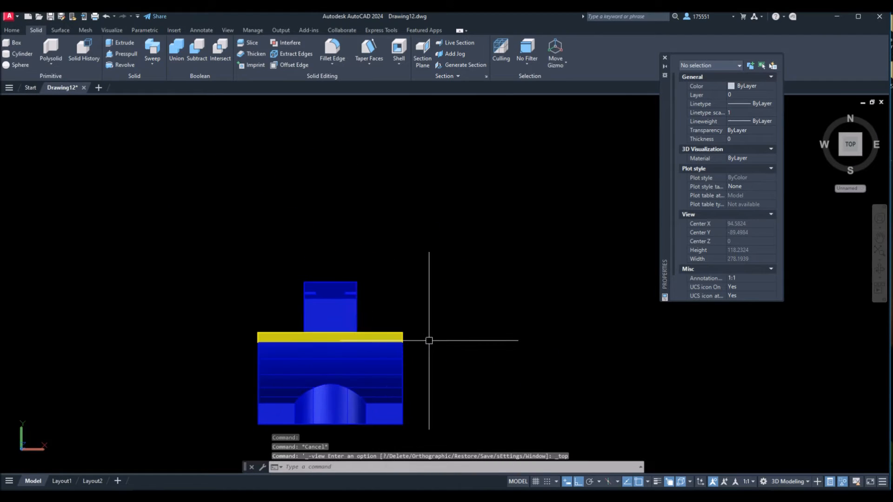
pyautogui.write('mi')
pyautogui.press('Return')
pyautogui.click(402, 333)
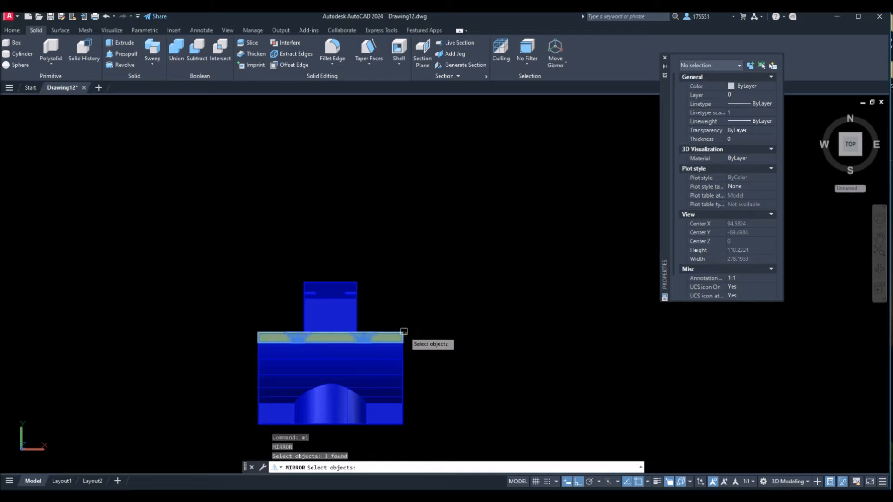
pyautogui.rightClick(420, 309)
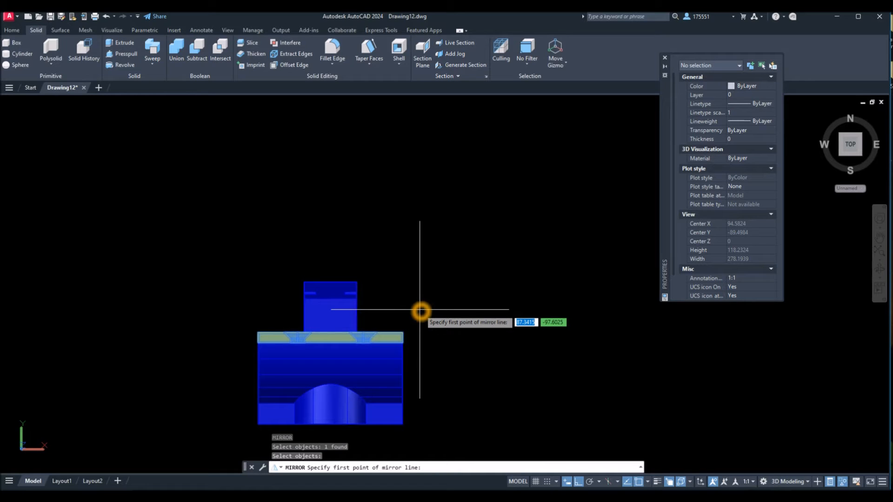
pyautogui.click(403, 333)
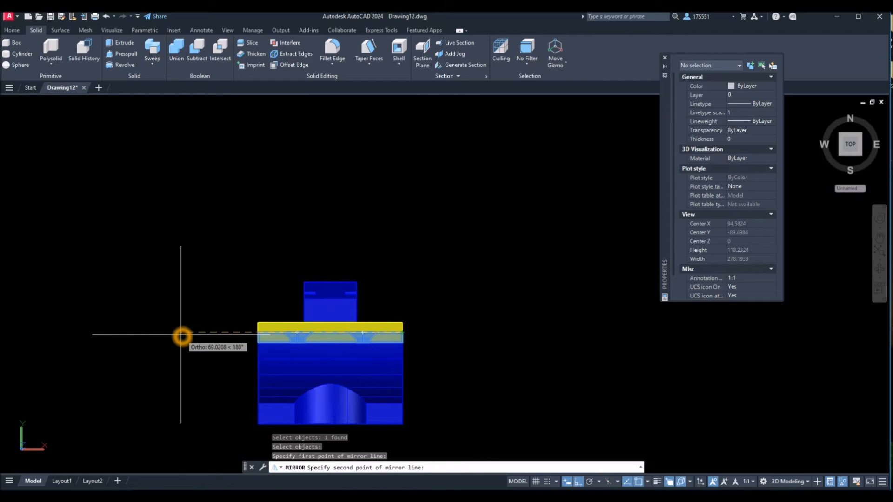
pyautogui.click(181, 334)
pyautogui.click(197, 370)
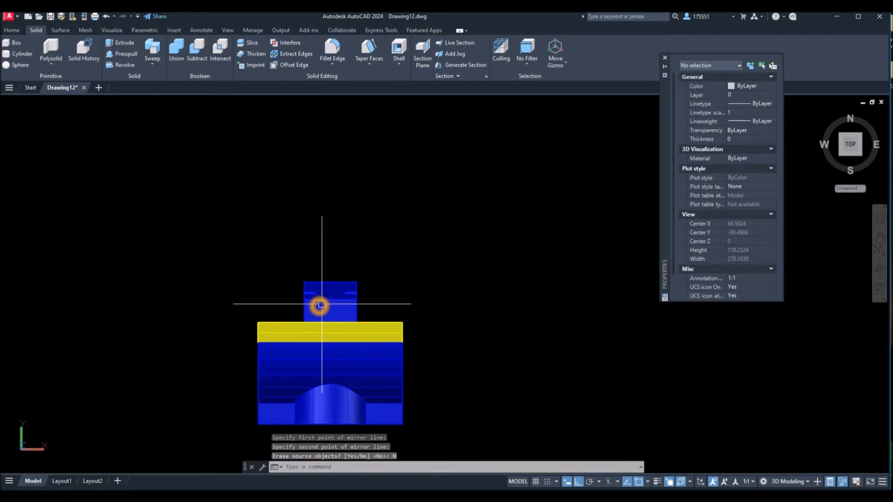
# Step: End the object isolation so that all vise parts are displayed around the two yellow plates
pyautogui.keyDown('shift'); pyautogui.moveTo(389, 305); pyautogui.dragTo(360, 314, button='middle'); pyautogui.keyUp('shift')
pyautogui.keyDown('shift'); pyautogui.moveTo(250, 242); pyautogui.dragTo(209, 219, button='middle'); pyautogui.keyUp('shift')
pyautogui.rightClick(362, 194)
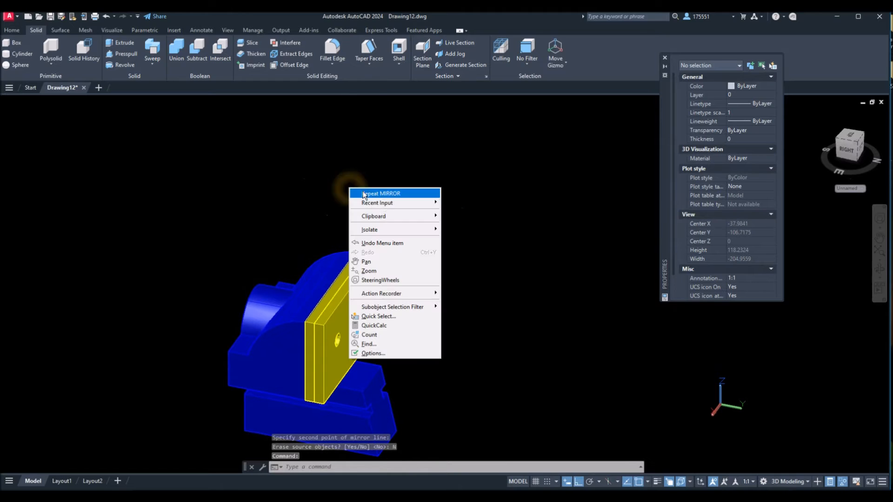
pyautogui.click(400, 231)
pyautogui.click(486, 249)
pyautogui.keyDown('shift'); pyautogui.moveTo(448, 257); pyautogui.dragTo(482, 255, button='middle'); pyautogui.keyUp('shift')
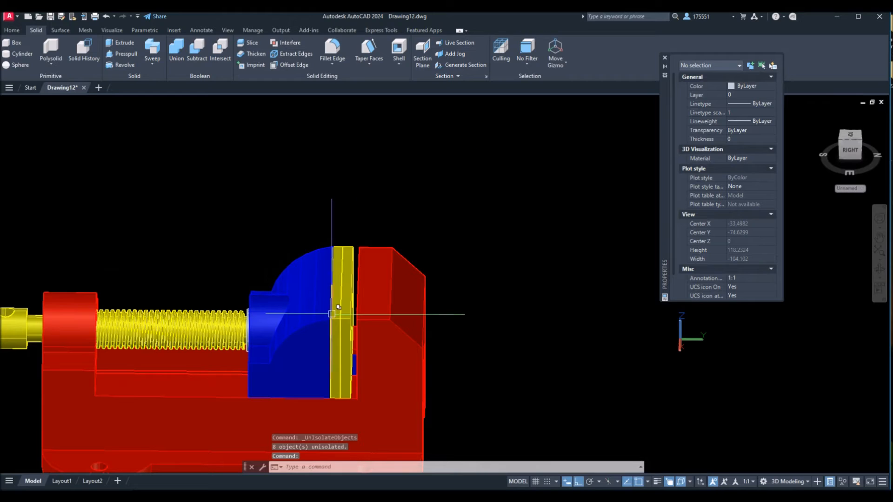
# Step: Isolate the mirrored yellow plate together with the red vise body
pyautogui.click(346, 317)
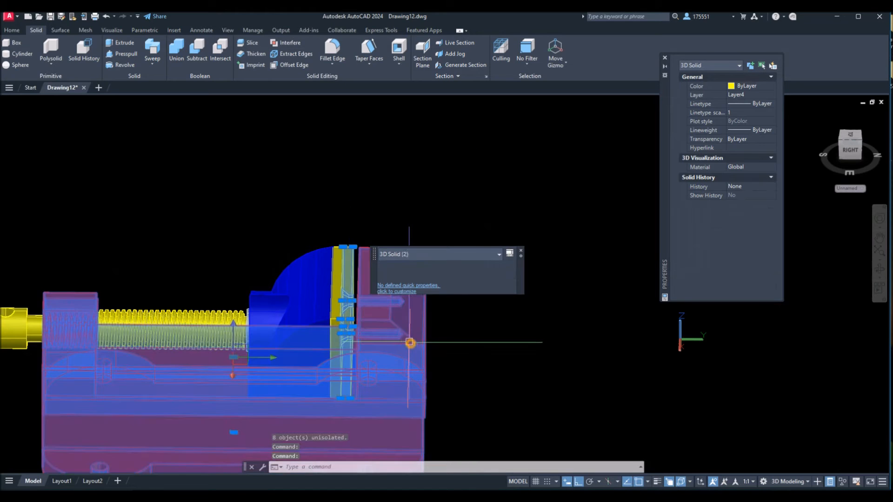
pyautogui.press('Escape')
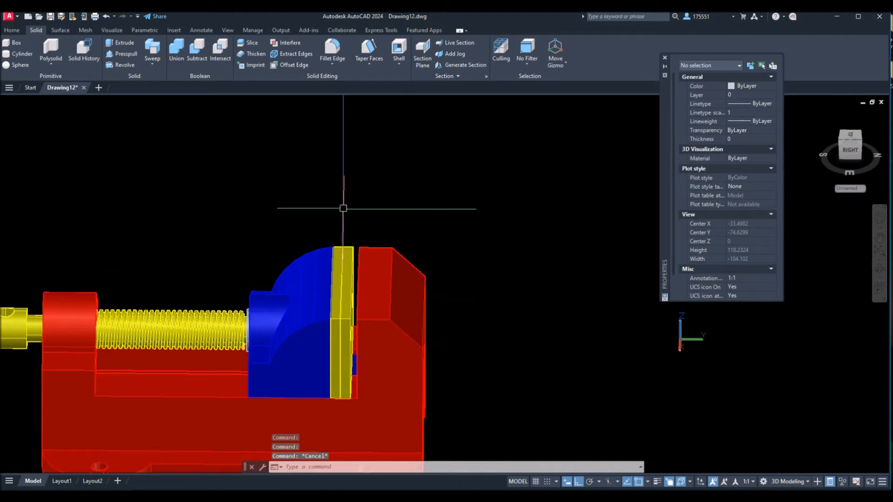
pyautogui.click(353, 248)
pyautogui.click(380, 254)
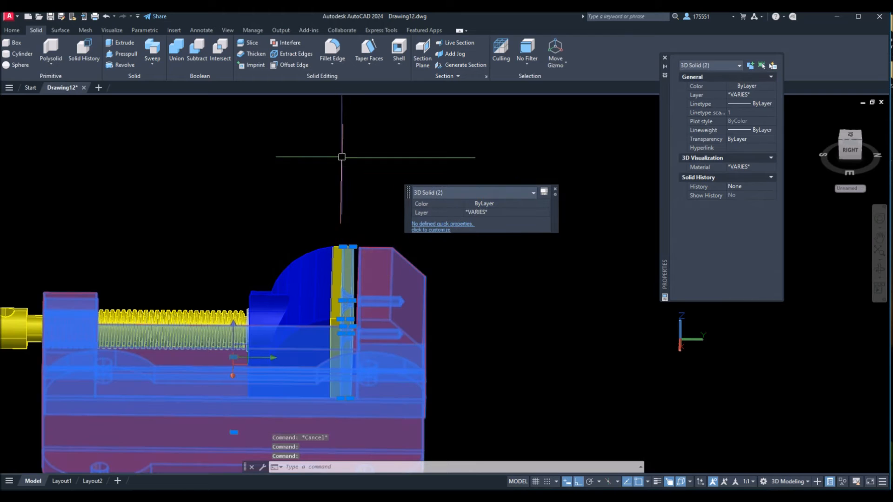
pyautogui.rightClick(341, 157)
pyautogui.click(385, 200)
pyautogui.click(499, 201)
pyautogui.keyDown('shift'); pyautogui.moveTo(385, 259); pyautogui.dragTo(359, 263, button='middle'); pyautogui.keyUp('shift')
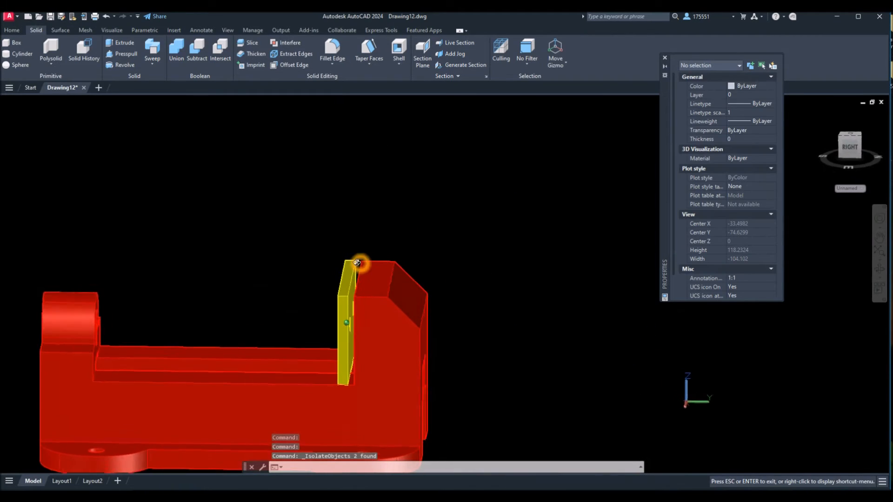
# Step: Pull the yellow plate along the Y axis away from the red fixed jaw, into the open space above the slideway
pyautogui.scroll(2, 339, 317)
pyautogui.click(339, 316)
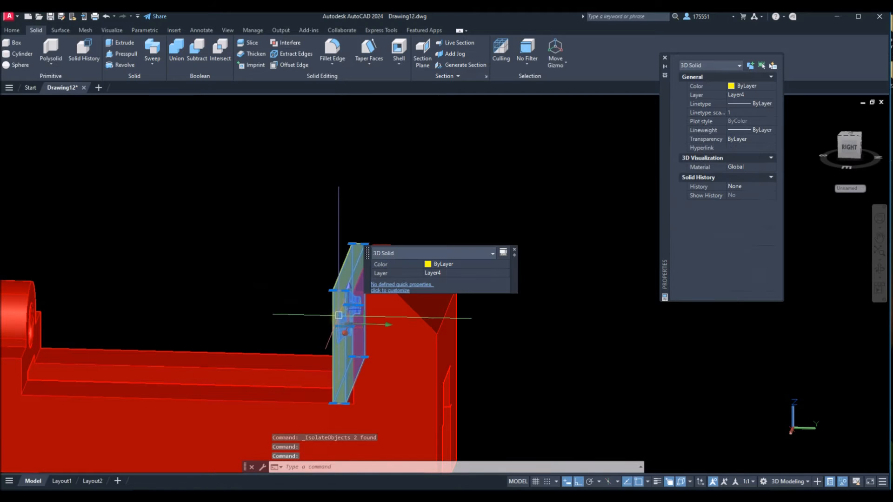
pyautogui.click(389, 324)
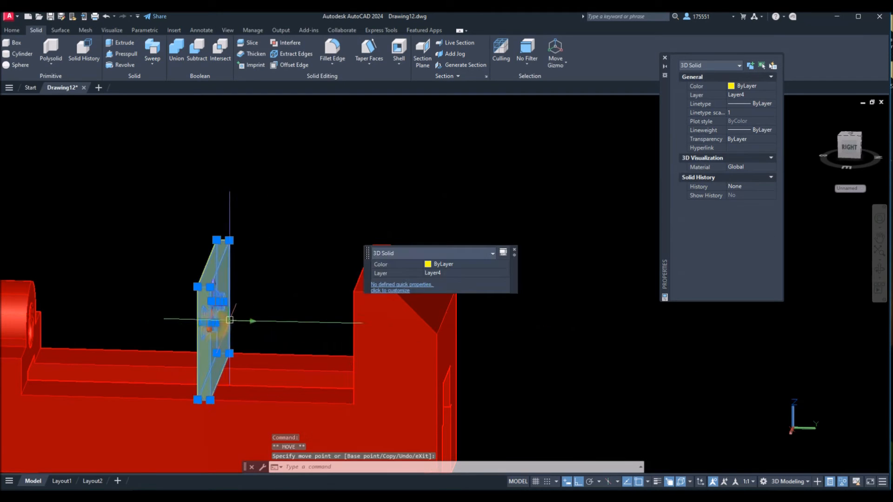
pyautogui.press('Escape')
pyautogui.press('Escape')
pyautogui.keyDown('shift'); pyautogui.moveTo(251, 339); pyautogui.dragTo(210, 346, button='middle'); pyautogui.keyUp('shift')
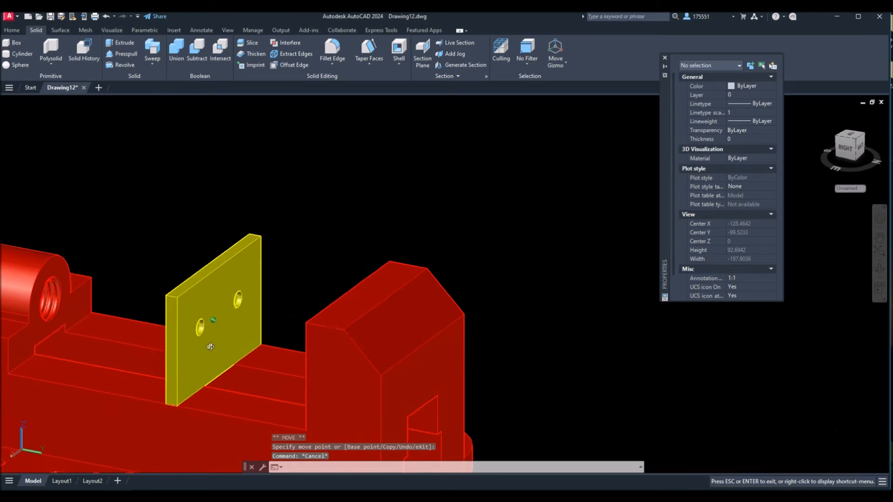
# Step: Move the yellow plate from the back centre of one hole to the centre of the matching screw hole in the red jaw
pyautogui.click(249, 283)
pyautogui.rightClick(295, 196)
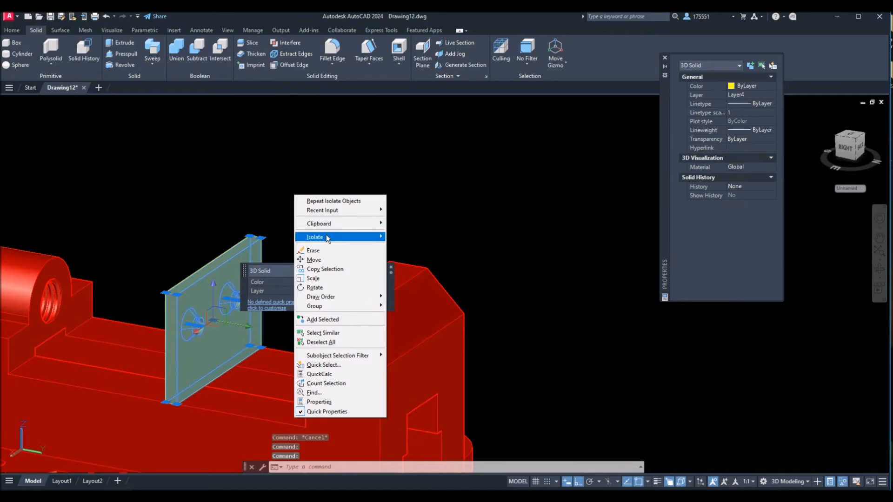
pyautogui.click(322, 260)
pyautogui.scroll(-1, 189, 342)
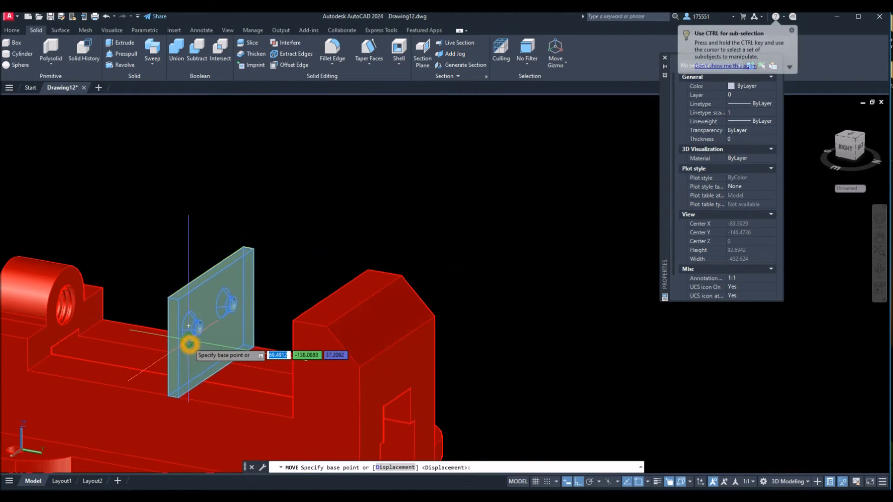
pyautogui.scroll(3, 189, 344)
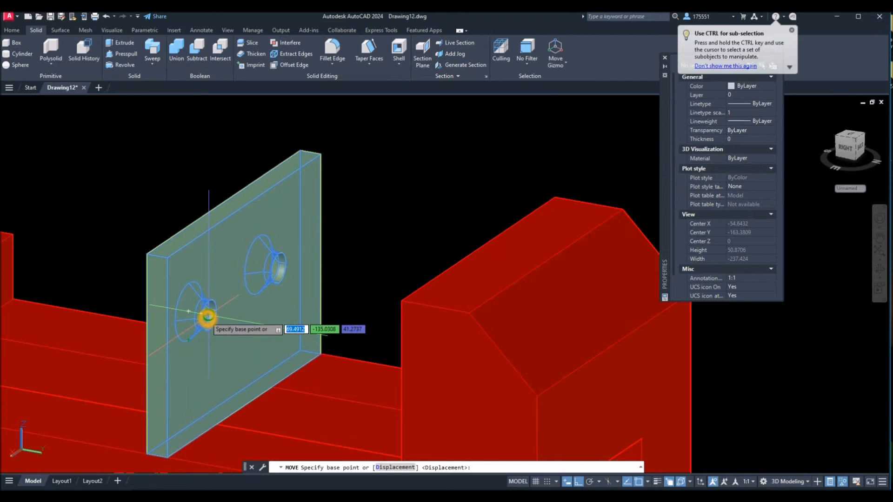
pyautogui.click(208, 316)
pyautogui.keyDown('shift'); pyautogui.moveTo(208, 316); pyautogui.dragTo(244, 220, button='middle'); pyautogui.keyUp('shift')
pyautogui.scroll(2, 418, 286)
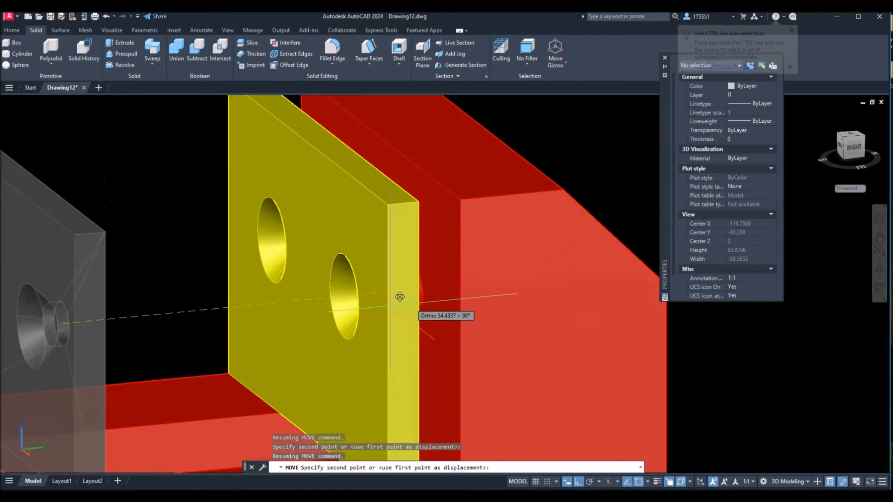
pyautogui.scroll(-1, 400, 296)
pyautogui.keyDown('shift'); pyautogui.rightClick(319, 301); pyautogui.keyUp('shift')
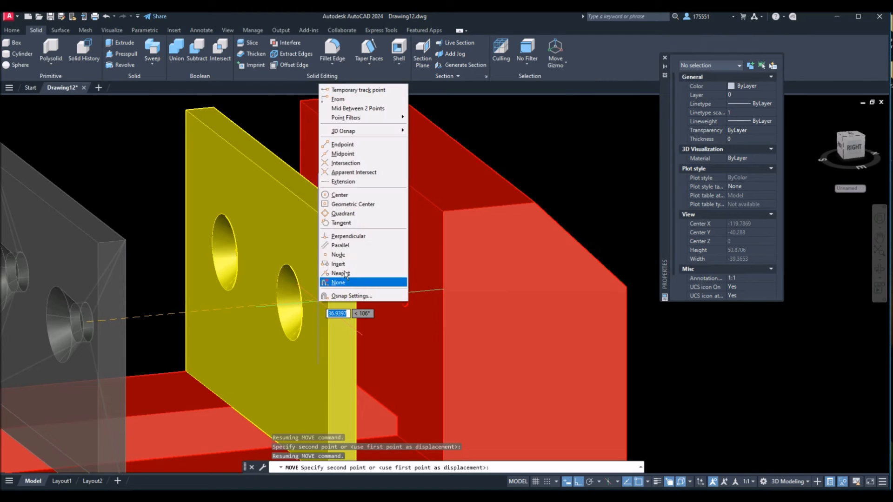
pyautogui.click(342, 194)
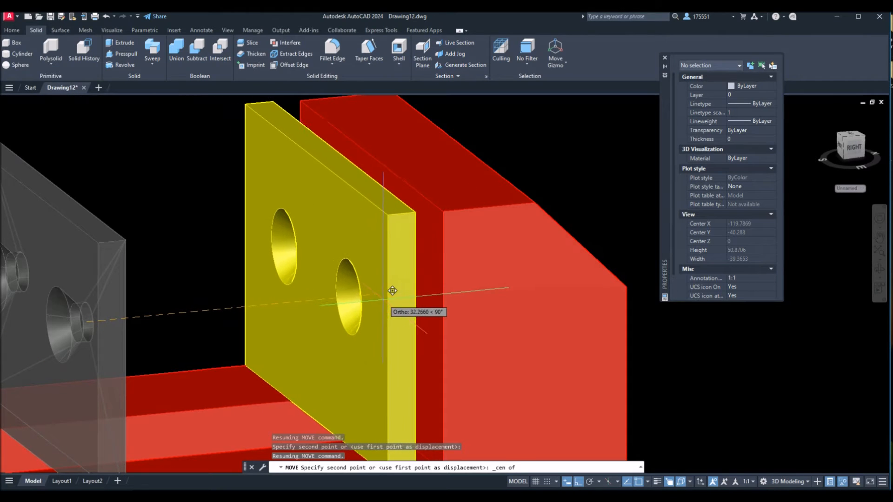
pyautogui.keyDown('shift'); pyautogui.moveTo(344, 288); pyautogui.dragTo(318, 239, button='middle'); pyautogui.keyUp('shift')
pyautogui.scroll(-5, 387, 277)
pyautogui.scroll(-1, 319, 239)
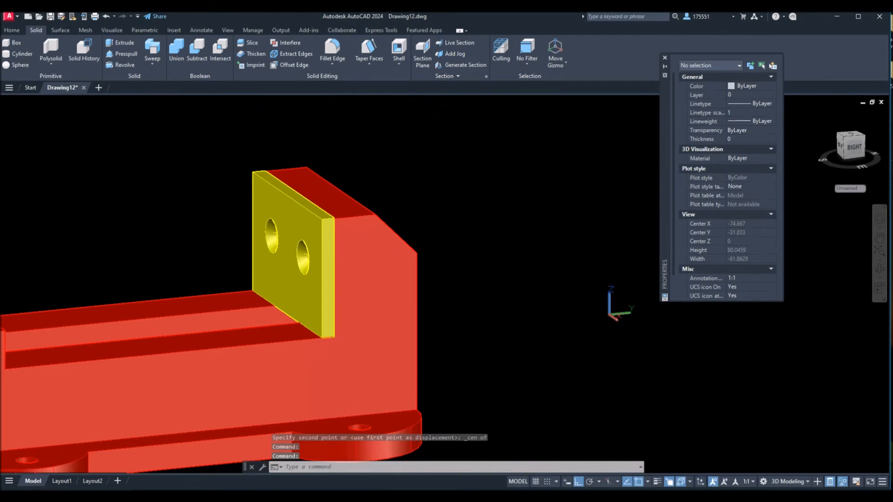
# Step: Run an interference check on the yellow plate and the red vise body as one selection set
pyautogui.click(292, 46)
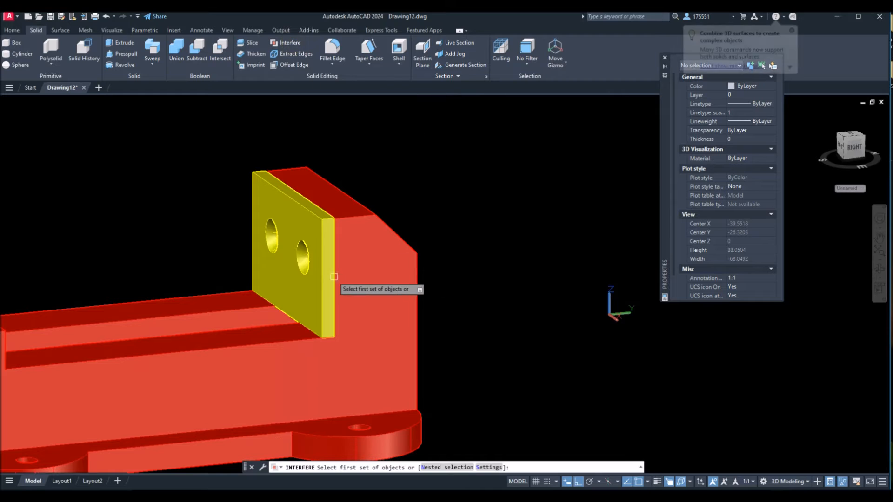
pyautogui.click(331, 276)
pyautogui.click(414, 251)
pyautogui.rightClick(428, 246)
pyautogui.click(435, 255)
pyautogui.rightClick(439, 250)
pyautogui.click(453, 255)
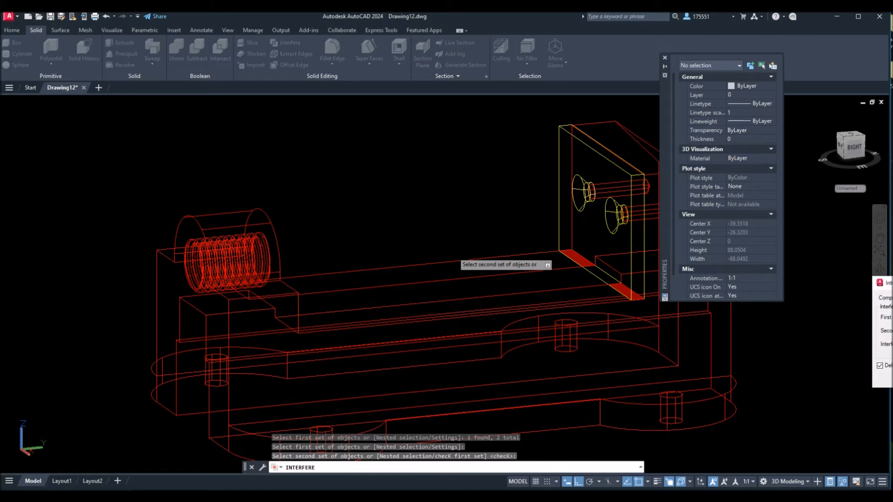
# Step: Examine the highlighted interference areas along the yellow plate's bottom edge up close, and close the interference check
pyautogui.keyDown('shift'); pyautogui.moveTo(658, 335); pyautogui.dragTo(639, 329, button='middle'); pyautogui.keyUp('shift')
pyautogui.scroll(5, 628, 305)
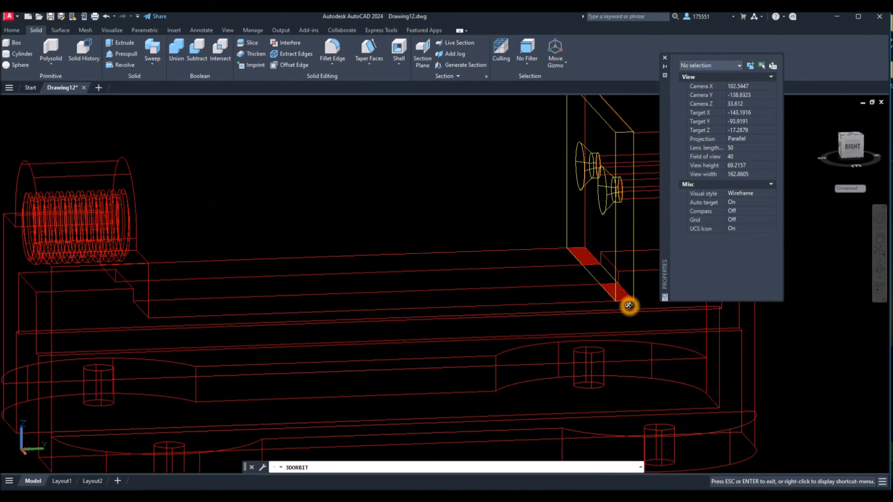
pyautogui.scroll(10, 628, 305)
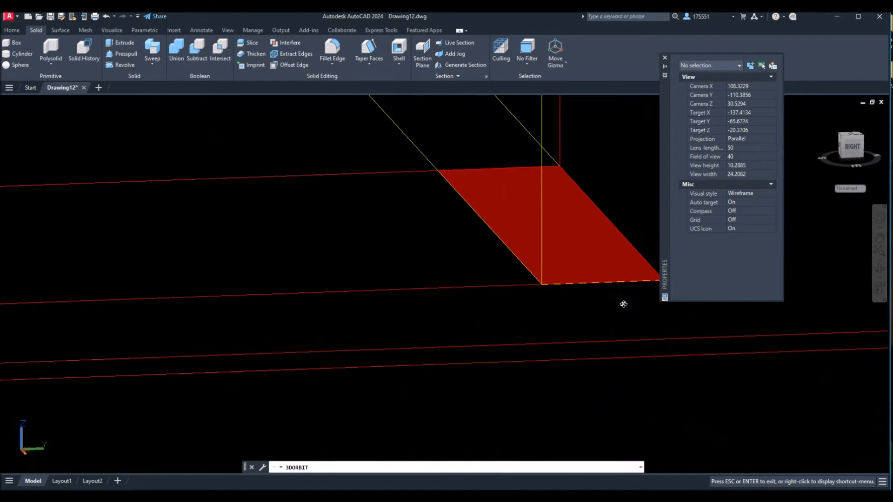
pyautogui.rightClick(586, 293)
pyautogui.click(604, 299)
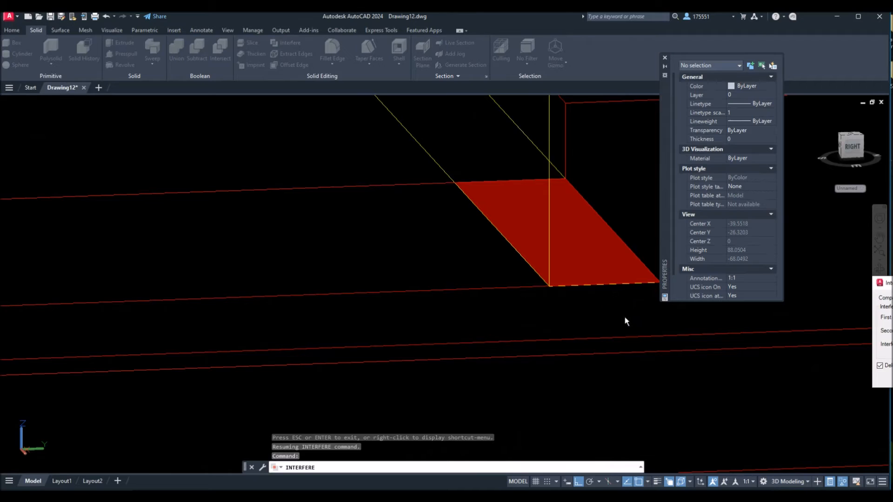
pyautogui.press('Escape')
pyautogui.scroll(-8, 501, 318)
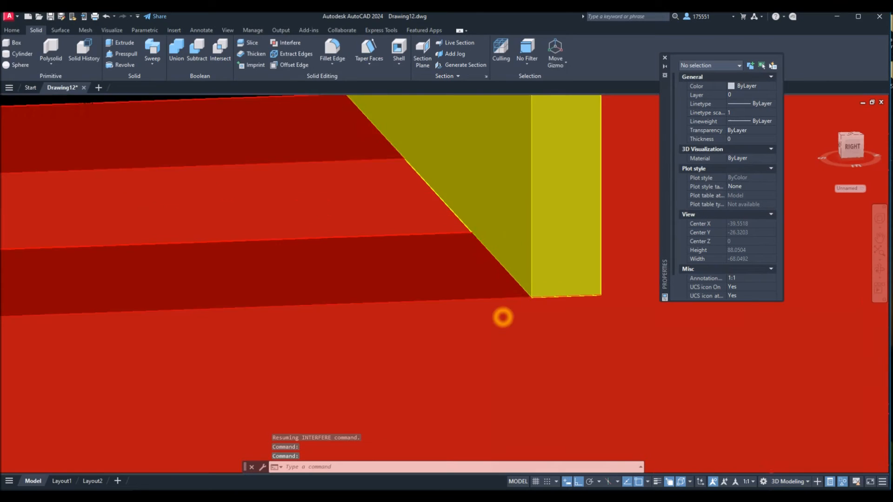
pyautogui.scroll(-5, 501, 317)
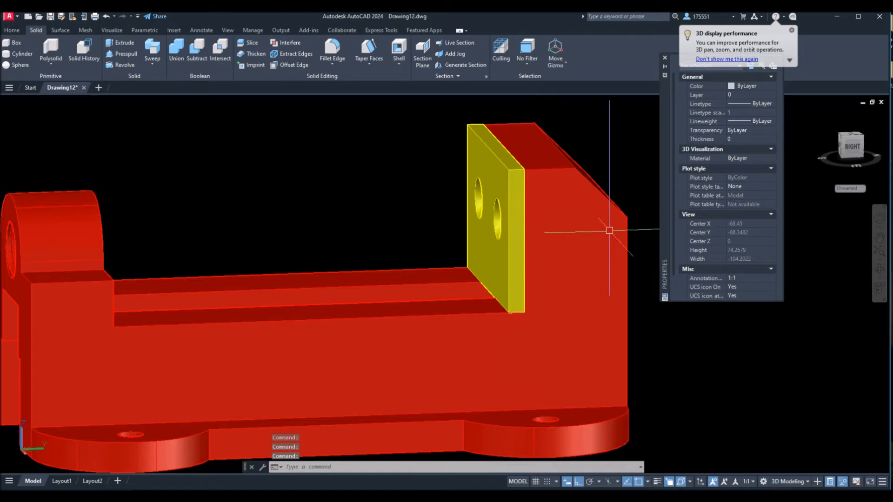
# Step: Set the viewport to the Right view with the 2D Wireframe visual style
pyautogui.moveTo(613, 229)
pyautogui.keyDown('shift'); pyautogui.mouseDown(button='middle')
pyautogui.moveTo(566, 241)
pyautogui.moveTo(620, 235)
pyautogui.mouseUp(button='middle'); pyautogui.keyUp('shift')
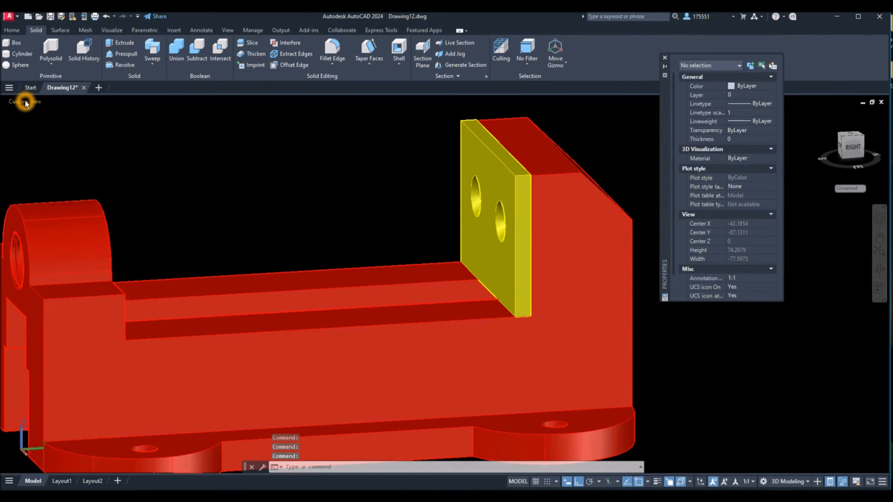
pyautogui.click(25, 101)
pyautogui.click(54, 155)
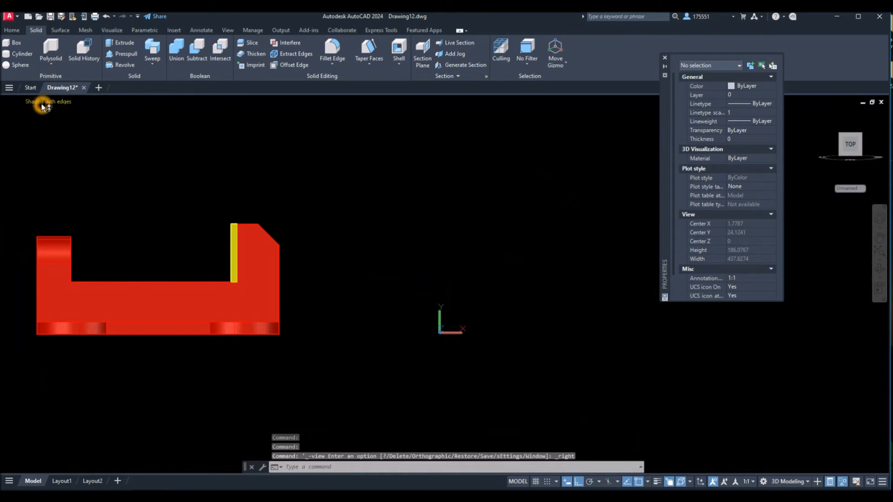
pyautogui.click(43, 102)
pyautogui.click(83, 125)
# Step: Examine the yellow plate's lower corner against the red body's slideway line for overlap
pyautogui.scroll(-2, 229, 285)
pyautogui.scroll(6, 232, 286)
pyautogui.scroll(10, 227, 279)
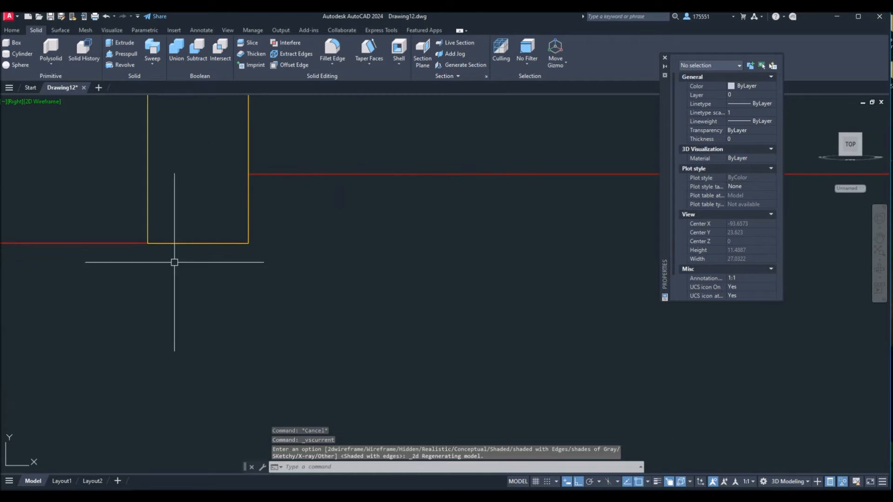
pyautogui.scroll(6, 148, 248)
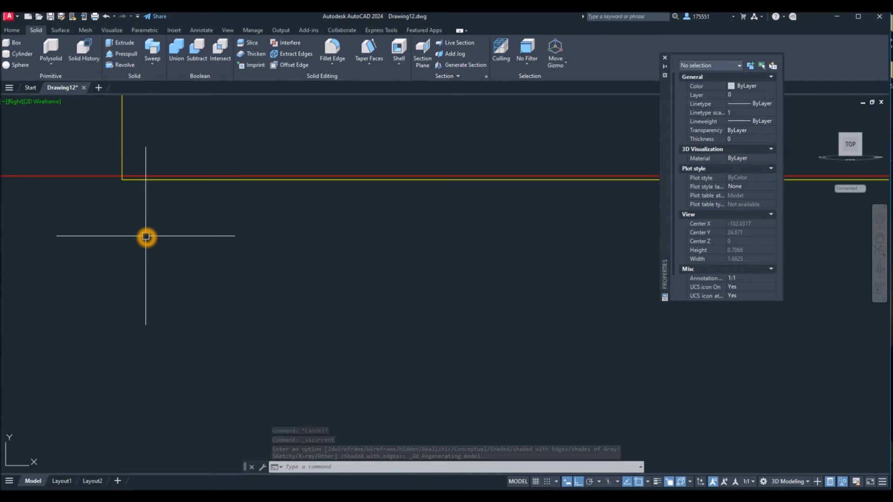
pyautogui.scroll(3, 192, 242)
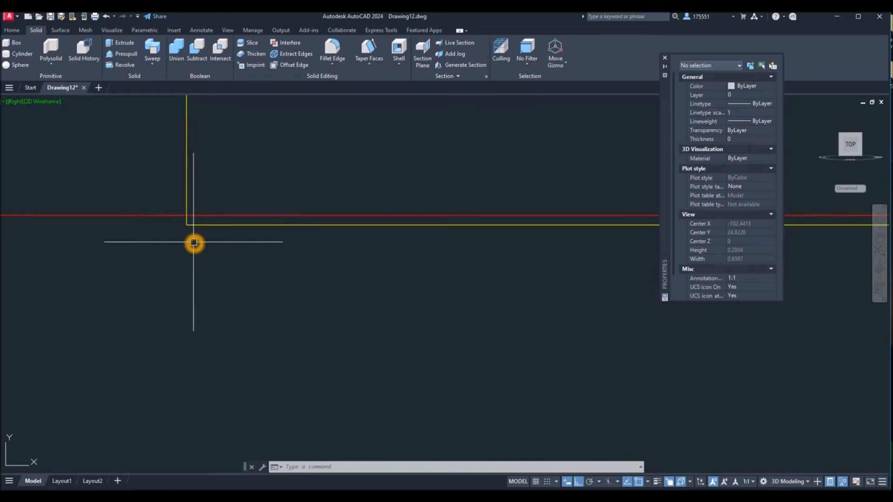
pyautogui.scroll(-20, 203, 218)
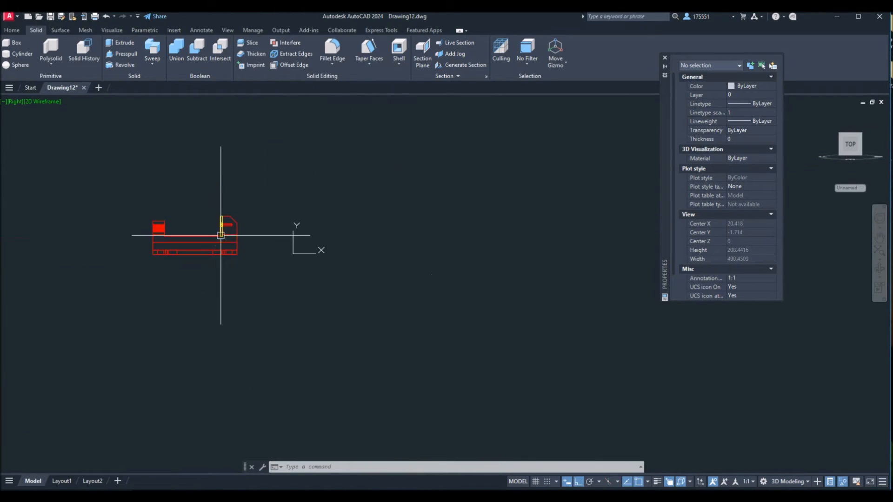
pyautogui.scroll(-3, 225, 237)
pyautogui.scroll(6, 228, 238)
pyautogui.scroll(-2, 225, 239)
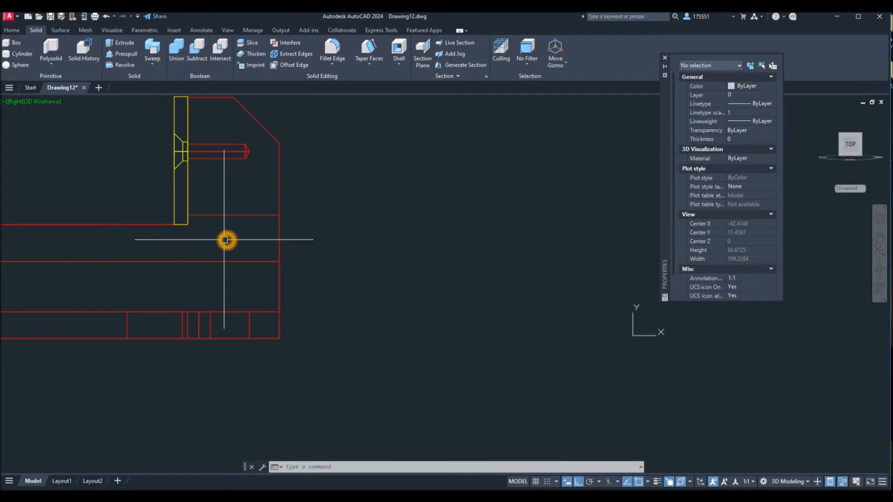
pyautogui.scroll(2, 222, 241)
pyautogui.moveTo(223, 239); pyautogui.dragTo(251, 287, button='middle')
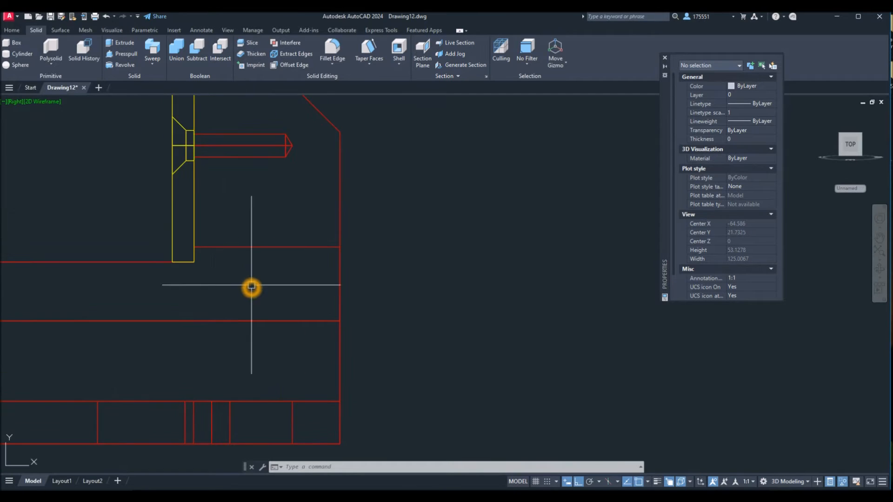
pyautogui.scroll(-2, 251, 287)
pyautogui.scroll(-3, 252, 285)
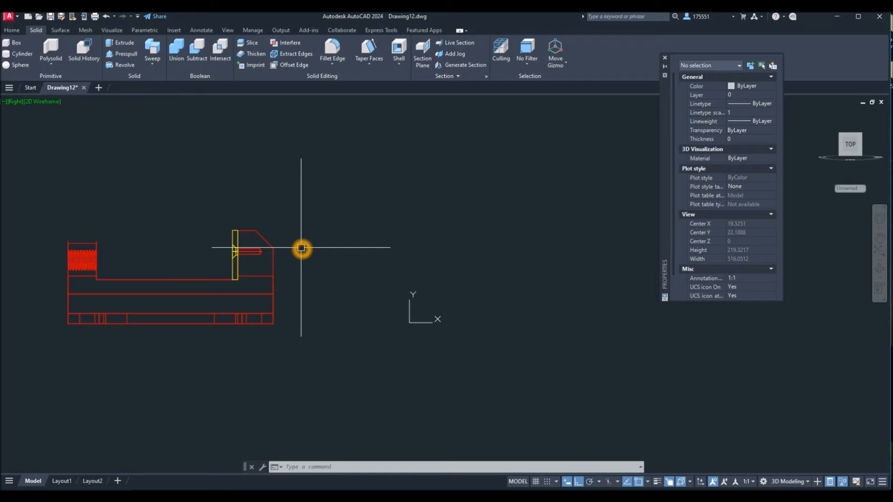
# Step: Create a Flatshot of the red body and yellow plate as a new block, placed beside the model at default scale and rotation
pyautogui.write('lat')
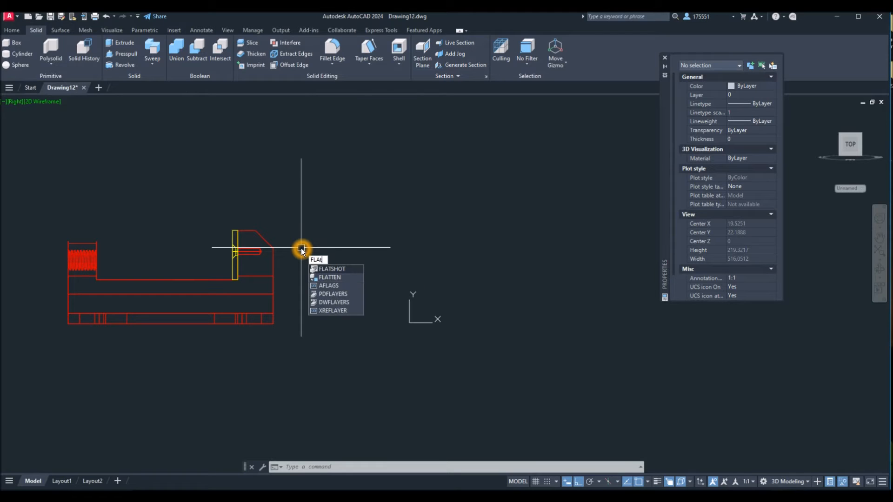
pyautogui.press('Return')
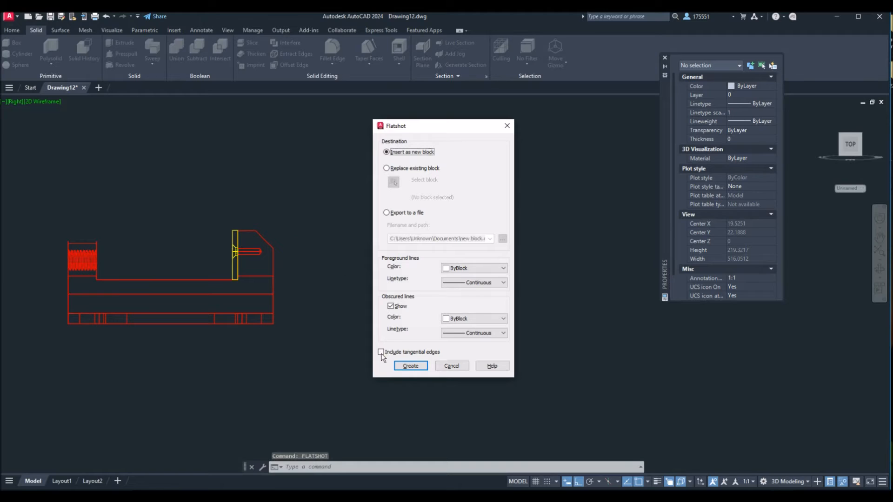
pyautogui.click(410, 366)
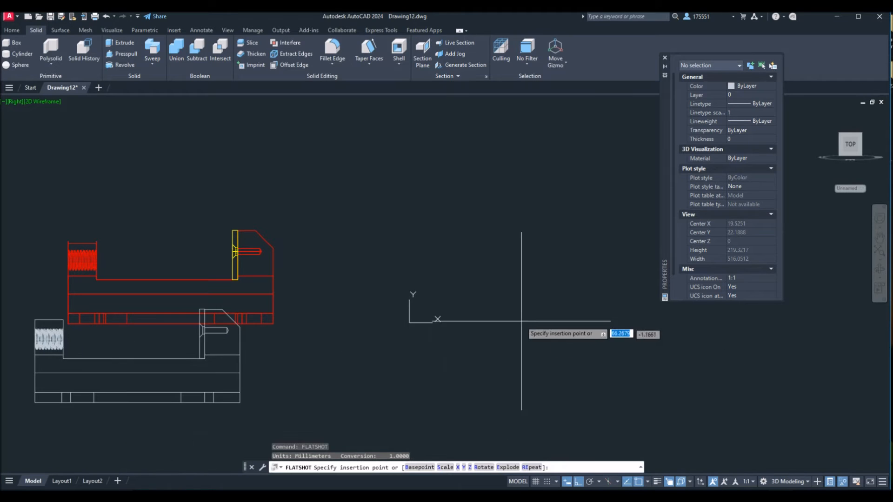
pyautogui.scroll(-2, 521, 321)
pyautogui.moveTo(521, 321); pyautogui.dragTo(285, 315, button='middle')
pyautogui.click(536, 252)
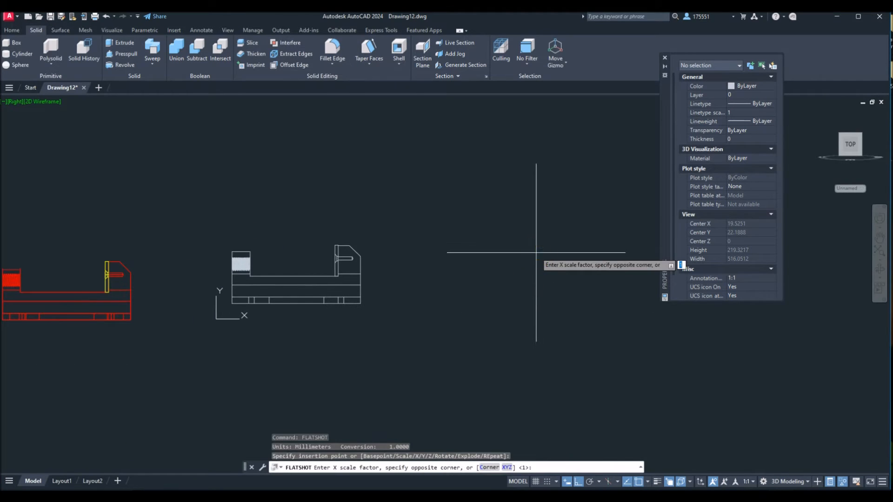
pyautogui.click(492, 257)
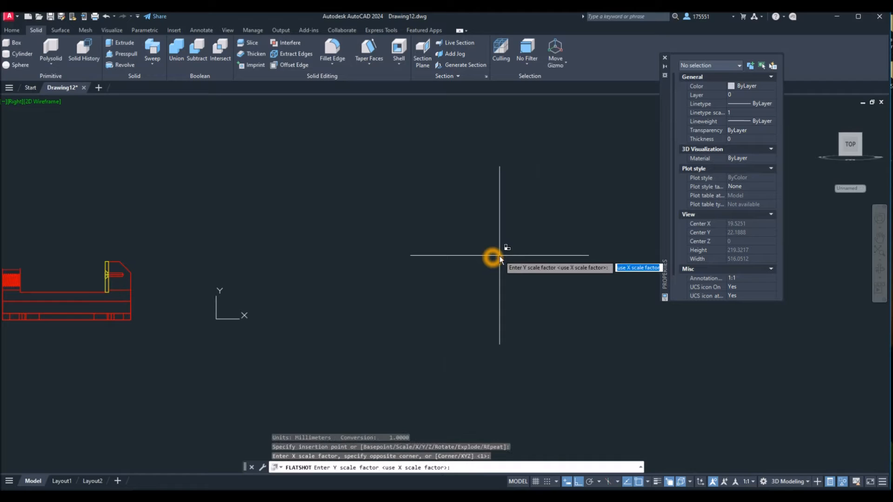
pyautogui.press('Return')
pyautogui.press('Return')
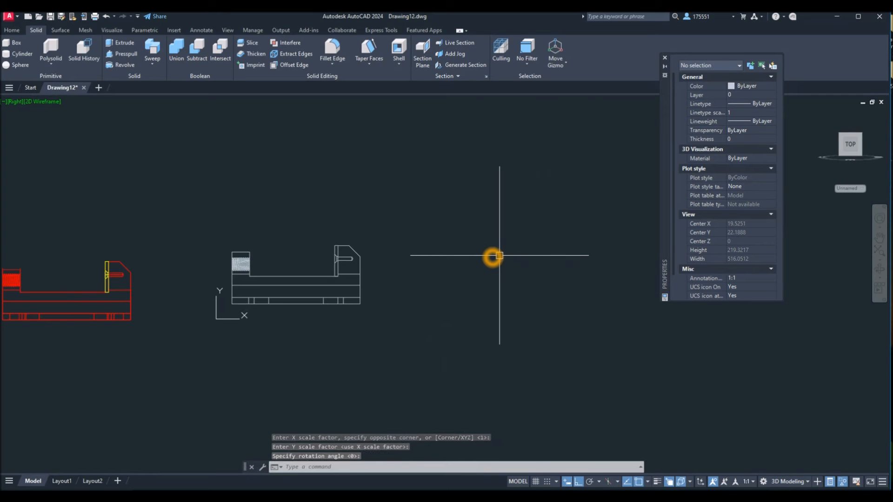
# Step: Examine the plate's lower corner against the slideway line in the flattened side view for overlap
pyautogui.scroll(10, 339, 278)
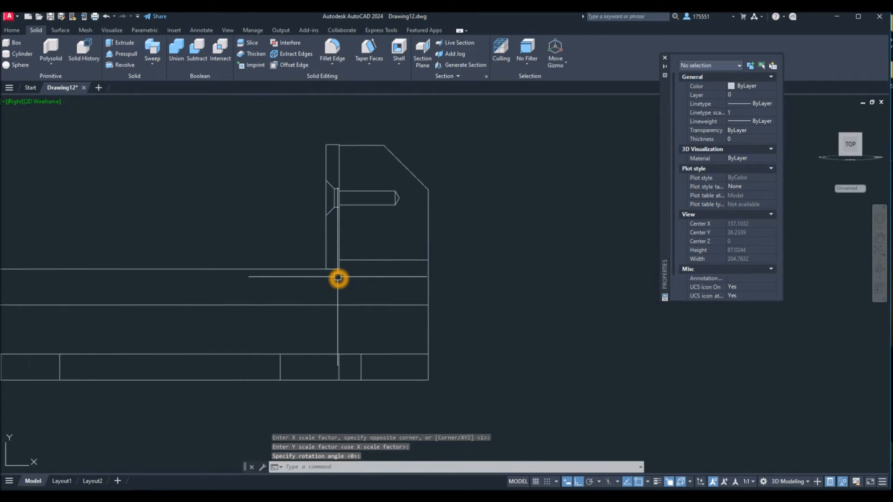
pyautogui.scroll(8, 313, 253)
pyautogui.moveTo(309, 237); pyautogui.dragTo(392, 279, button='middle')
pyautogui.scroll(10, 201, 229)
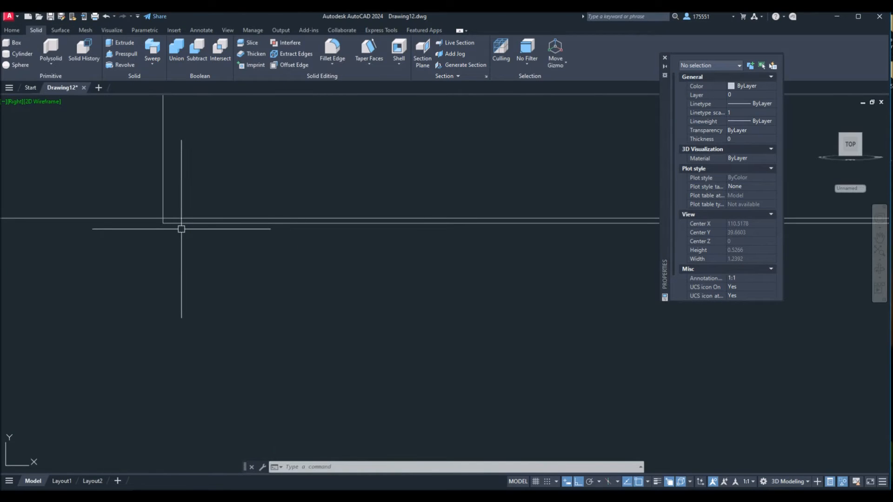
pyautogui.moveTo(182, 231); pyautogui.dragTo(257, 245, button='middle')
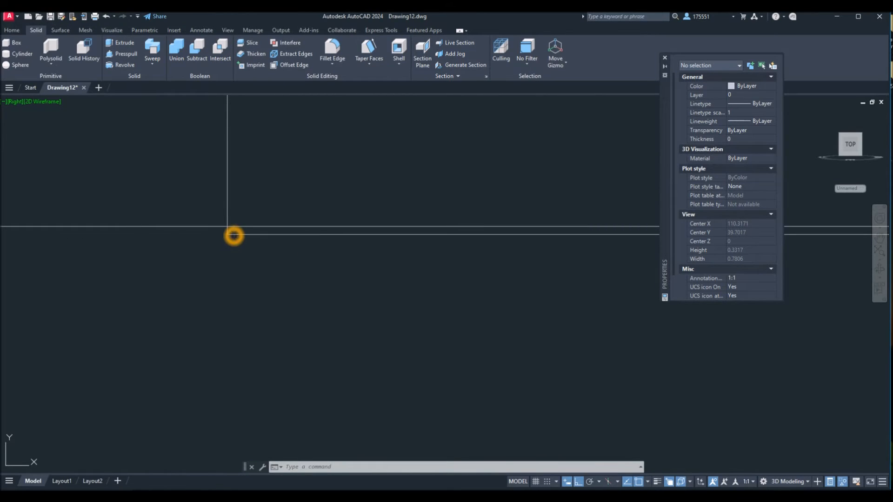
# Step: Measure the small vertical gap between the two nearly coincident horizontal edges at the white part's lower corner
pyautogui.click(233, 233)
pyautogui.press('Escape')
pyautogui.click(241, 226)
pyautogui.press('Escape')
pyautogui.write('di')
pyautogui.press('Return')
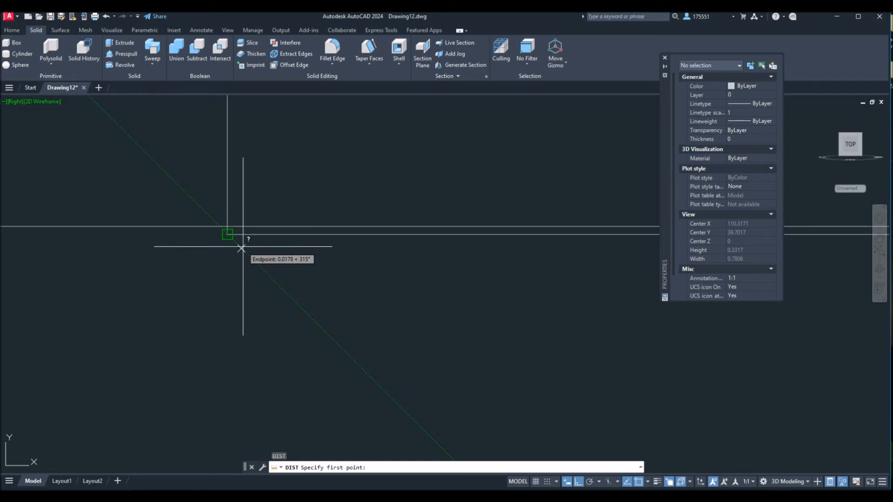
pyautogui.click(225, 228)
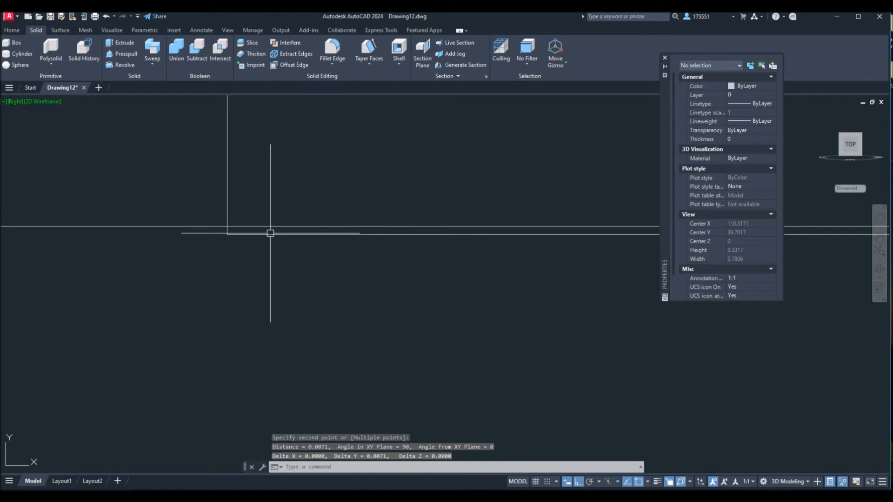
pyautogui.press('space')
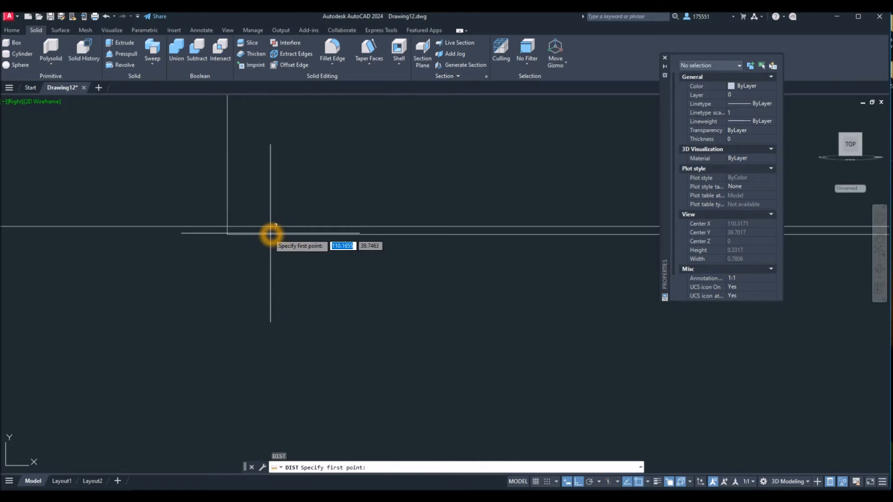
pyautogui.click(232, 236)
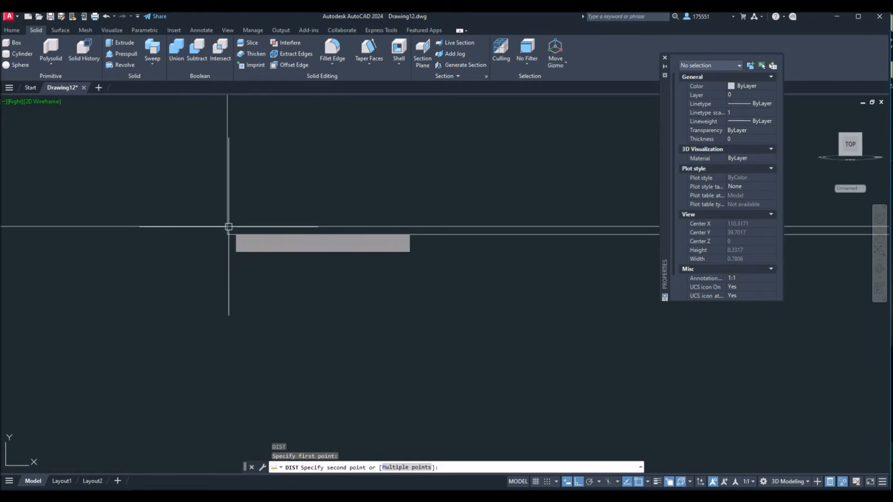
pyautogui.click(228, 228)
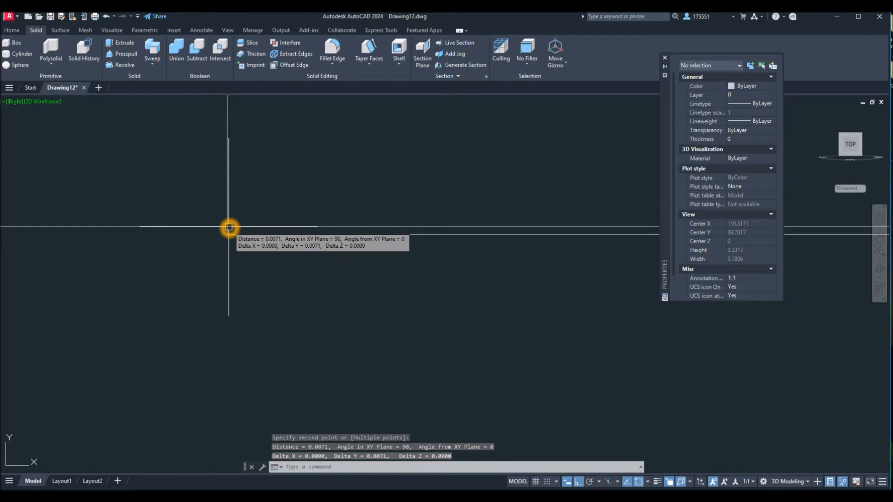
# Step: Isolate the red 3D solid that holds the two pointed screw holes behind the yellow plate
pyautogui.scroll(-15, 279, 228)
pyautogui.scroll(-3, 316, 229)
pyautogui.moveTo(212, 232); pyautogui.dragTo(271, 234, button='middle')
pyautogui.scroll(13, 241, 244)
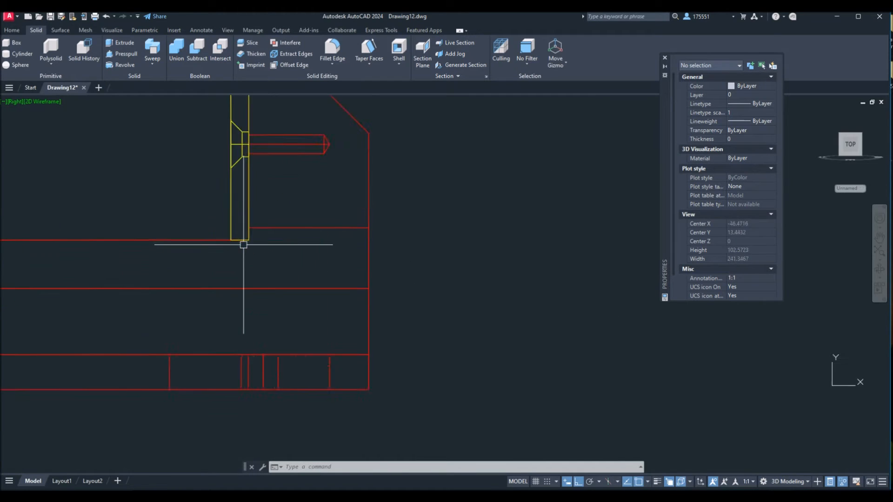
pyautogui.moveTo(243, 246)
pyautogui.mouseDown(button='middle')
pyautogui.moveTo(240, 309)
pyautogui.moveTo(186, 437)
pyautogui.mouseUp(button='middle')
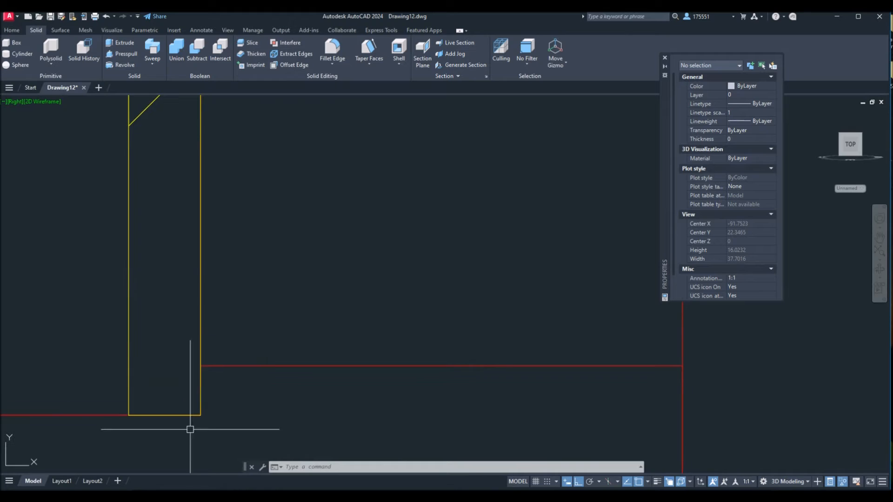
pyautogui.scroll(-4, 266, 259)
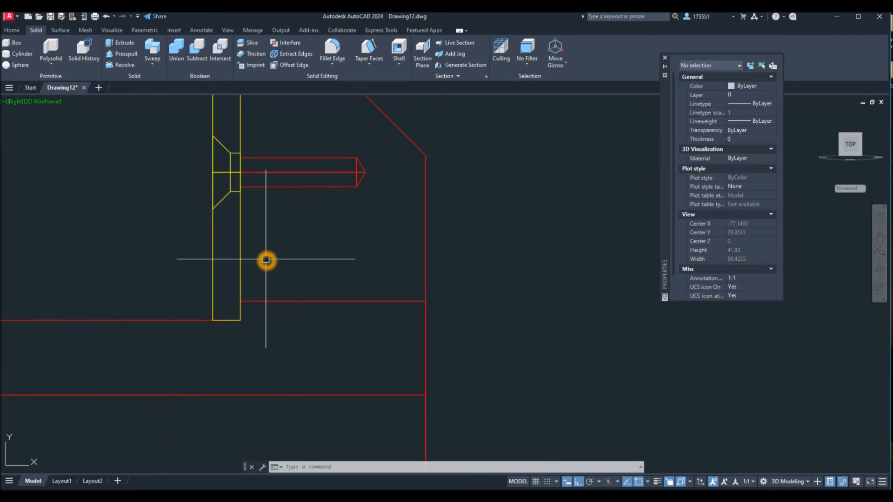
pyautogui.click(295, 299)
pyautogui.rightClick(170, 183)
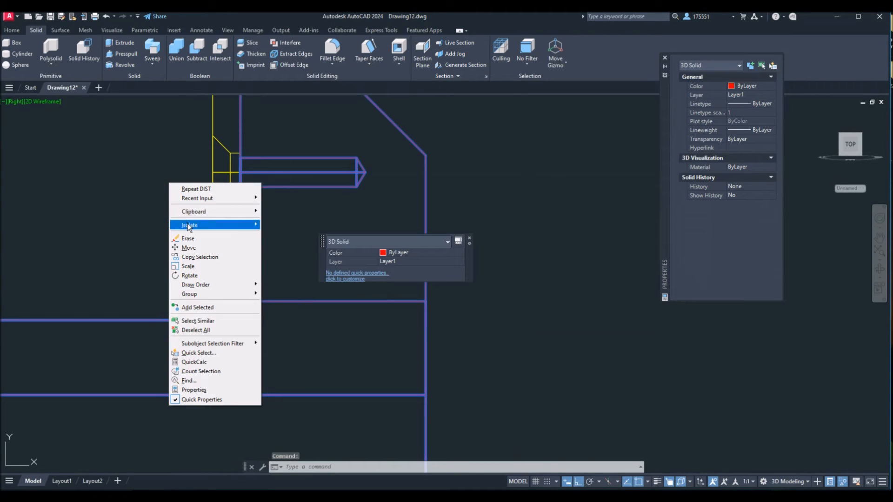
pyautogui.moveTo(190, 227)
pyautogui.click(321, 229)
# Step: View the isolated red solid at an angle and display it in the X-ray visual style
pyautogui.keyDown('shift'); pyautogui.moveTo(303, 227); pyautogui.dragTo(352, 250, button='middle'); pyautogui.keyUp('shift')
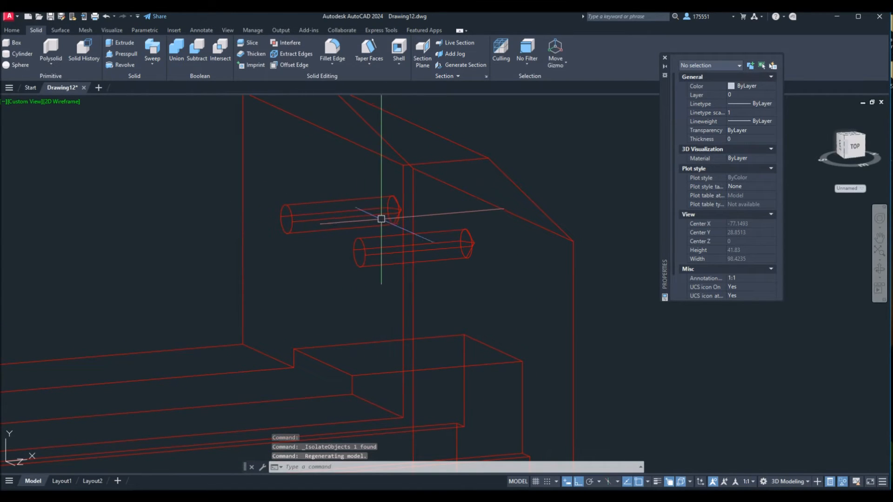
pyautogui.click(71, 104)
pyautogui.click(93, 217)
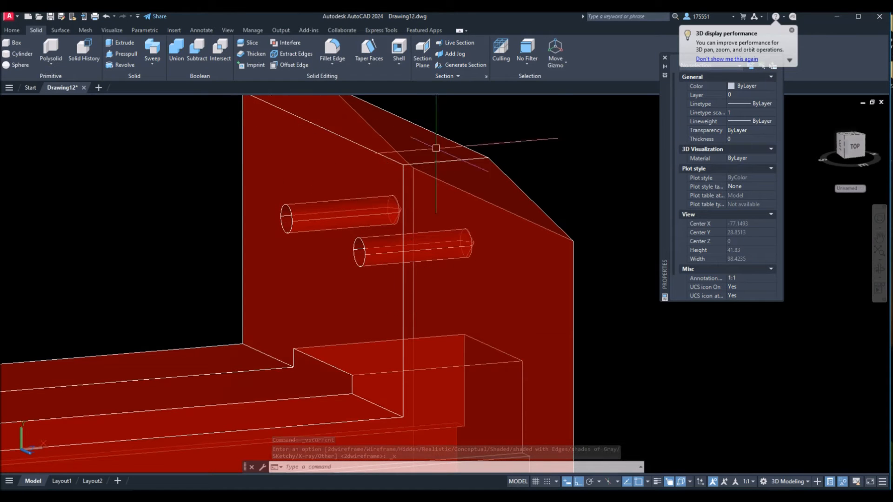
# Step: Use Move Faces on the cylindrical wall and conical tip of the far screw hole to shift them vertically upward by .0071
pyautogui.click(13, 30)
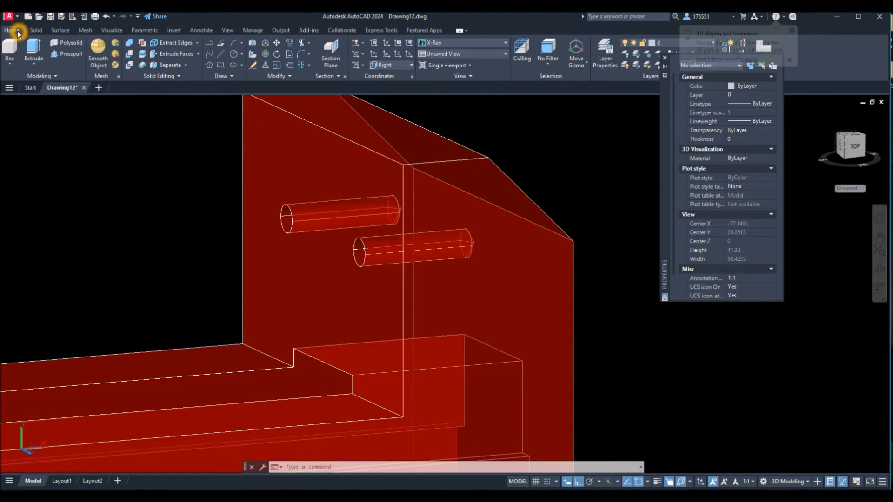
pyautogui.click(199, 54)
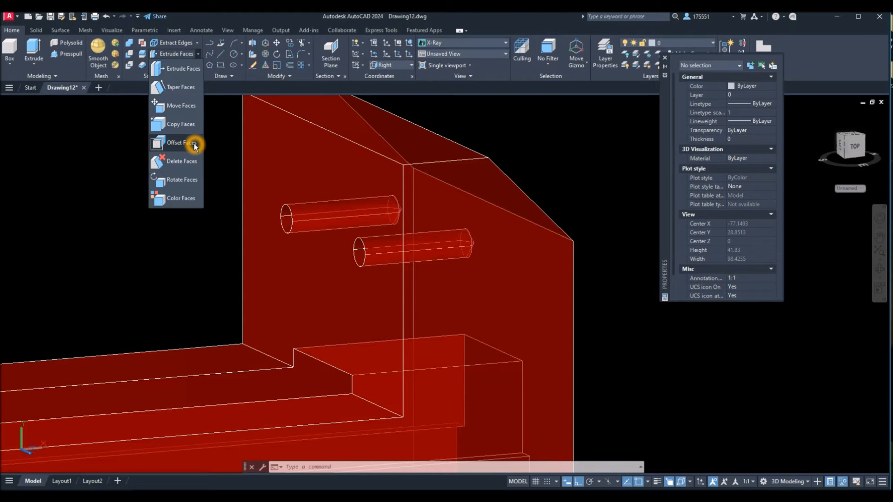
pyautogui.click(185, 106)
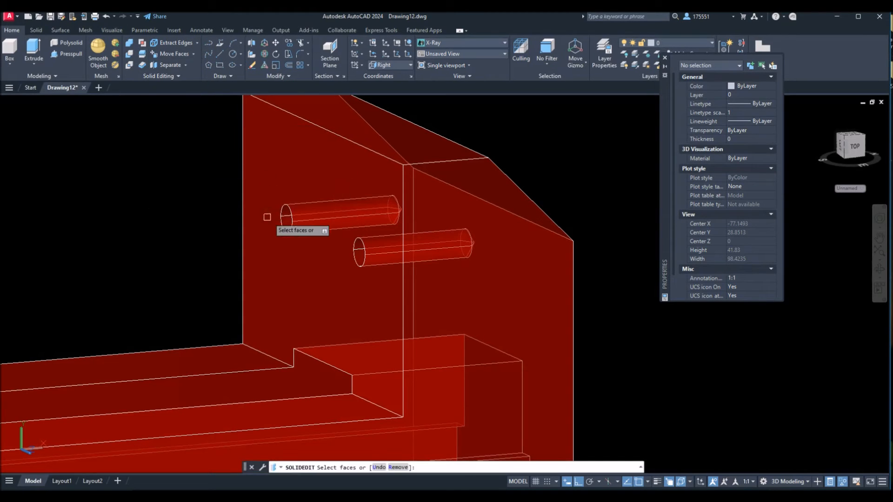
pyautogui.scroll(8, 286, 217)
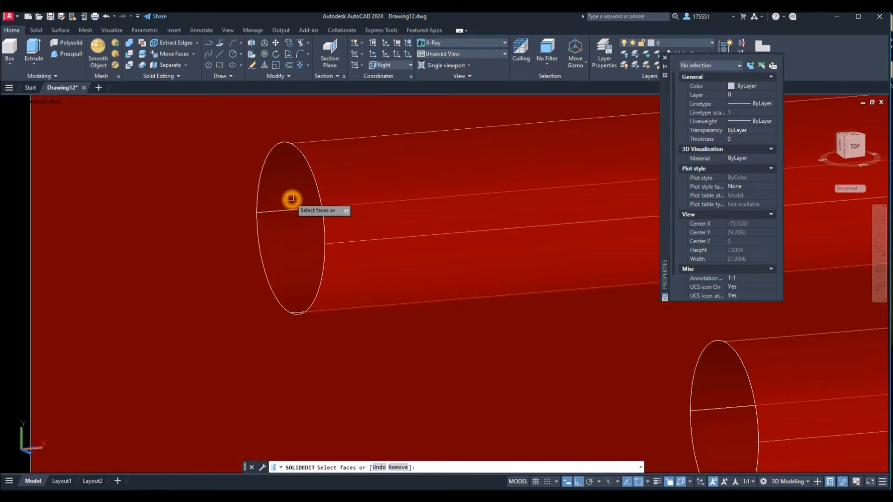
pyautogui.click(290, 198)
pyautogui.scroll(-6, 291, 198)
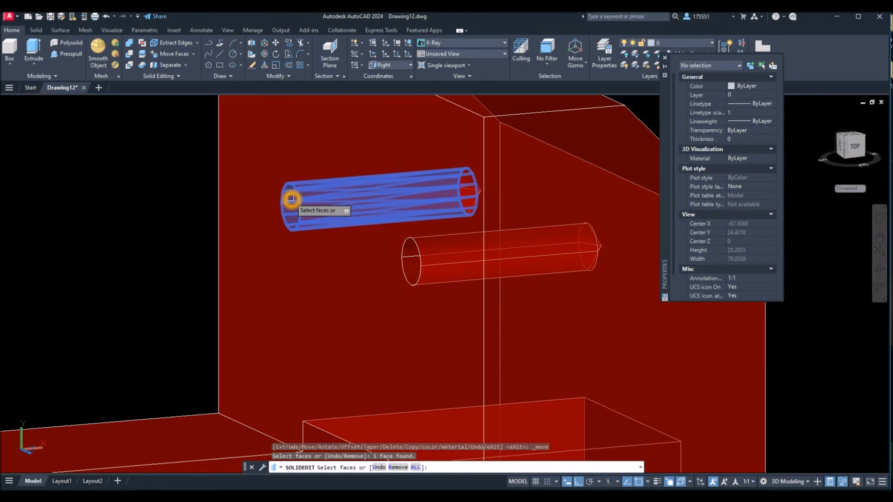
pyautogui.moveTo(291, 198); pyautogui.dragTo(234, 206, button='middle')
pyautogui.scroll(10, 415, 201)
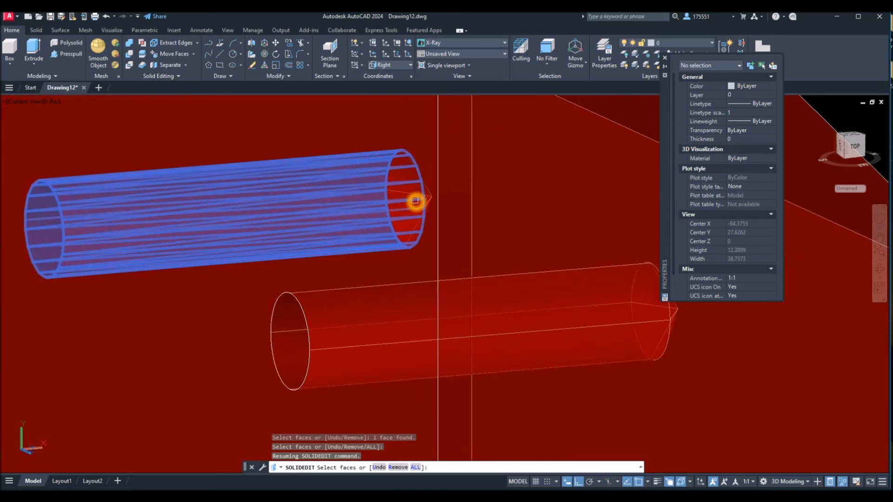
pyautogui.click(415, 201)
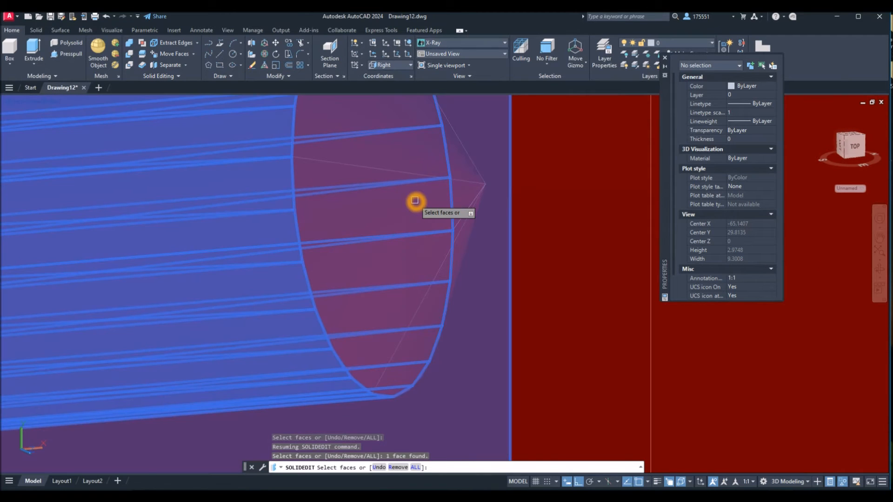
pyautogui.scroll(-4, 415, 201)
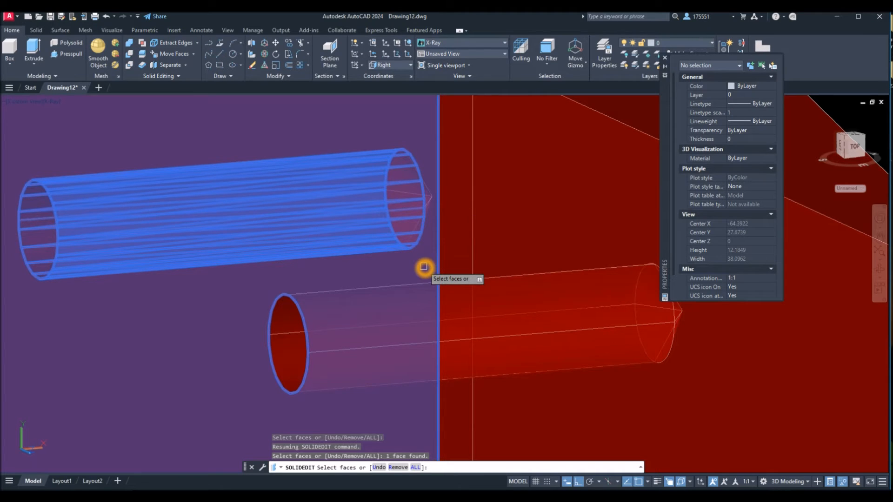
pyautogui.keyDown('shift'); pyautogui.click(423, 267); pyautogui.keyUp('shift')
pyautogui.scroll(6, 424, 188)
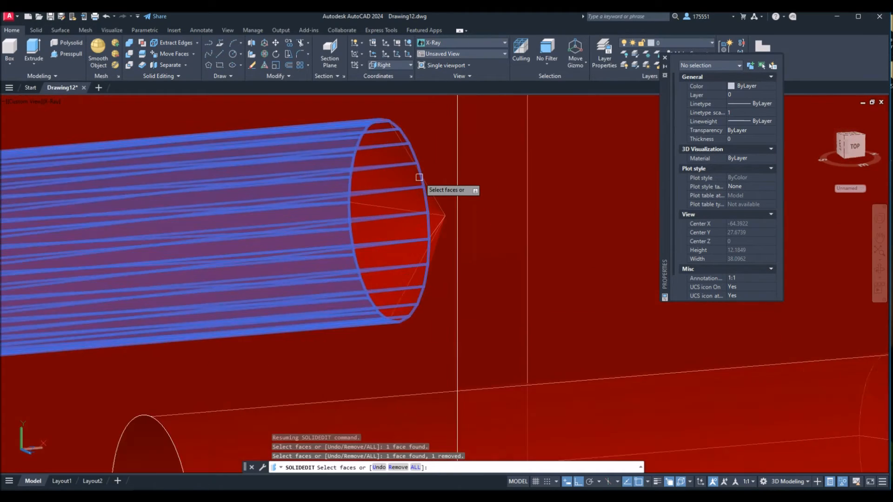
pyautogui.click(384, 177)
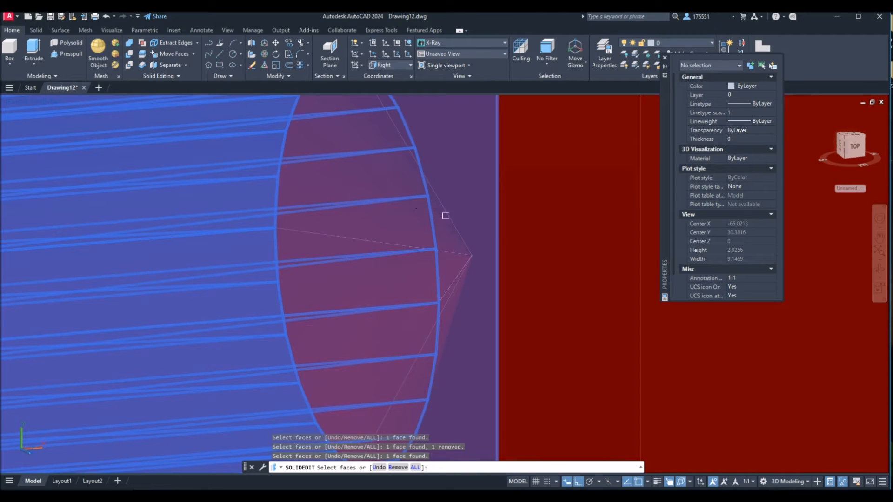
pyautogui.click(453, 238)
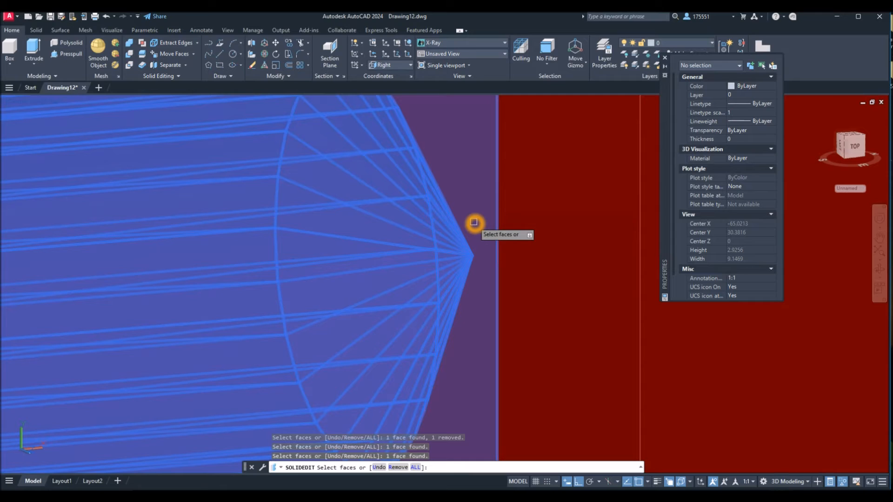
pyautogui.scroll(-10, 473, 220)
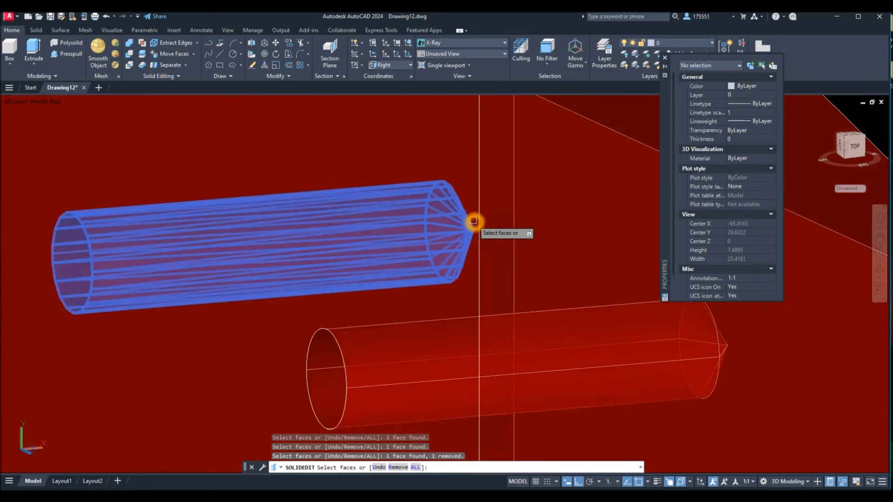
pyautogui.rightClick(181, 210)
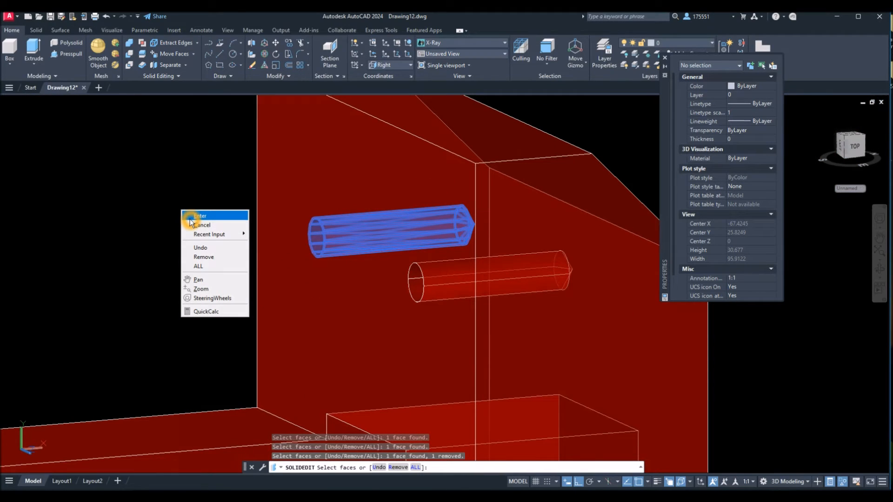
pyautogui.click(192, 216)
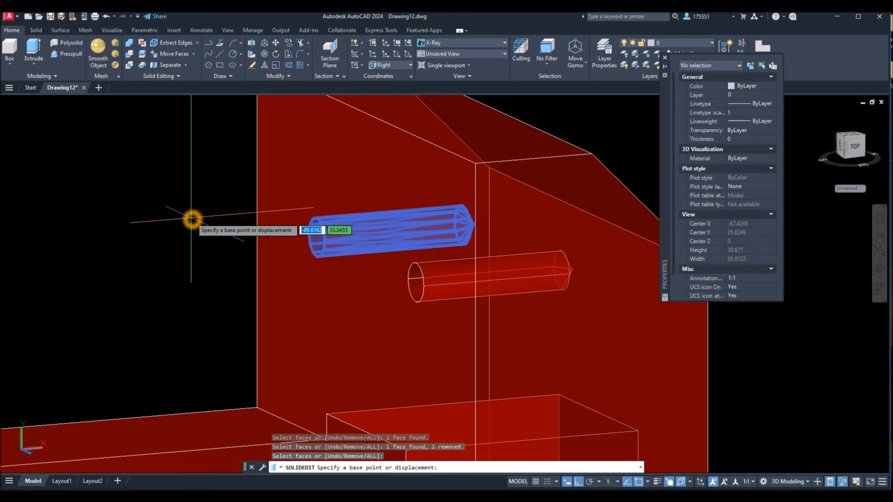
pyautogui.moveTo(168, 255); pyautogui.dragTo(0, 237, button='middle')
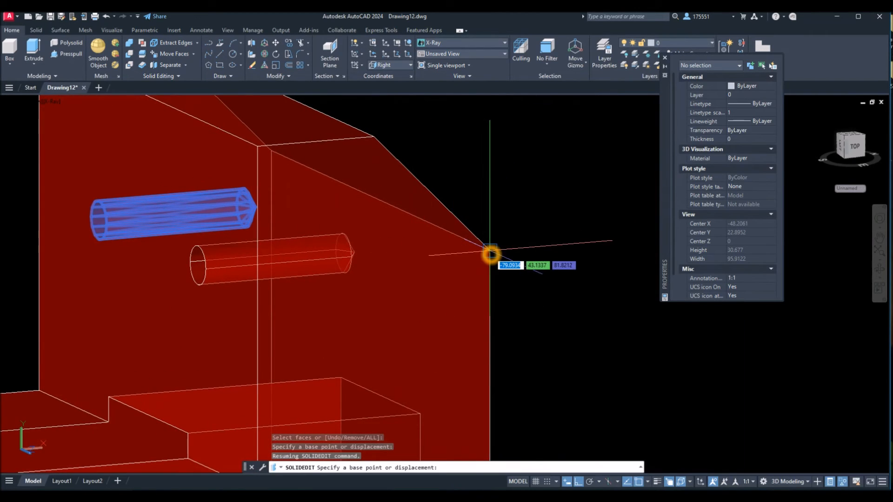
pyautogui.click(490, 254)
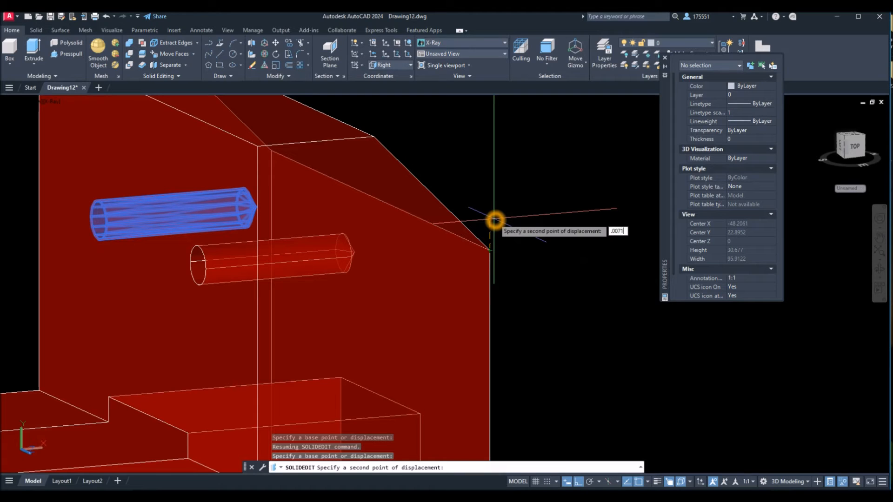
pyautogui.press('Return')
pyautogui.press('Escape')
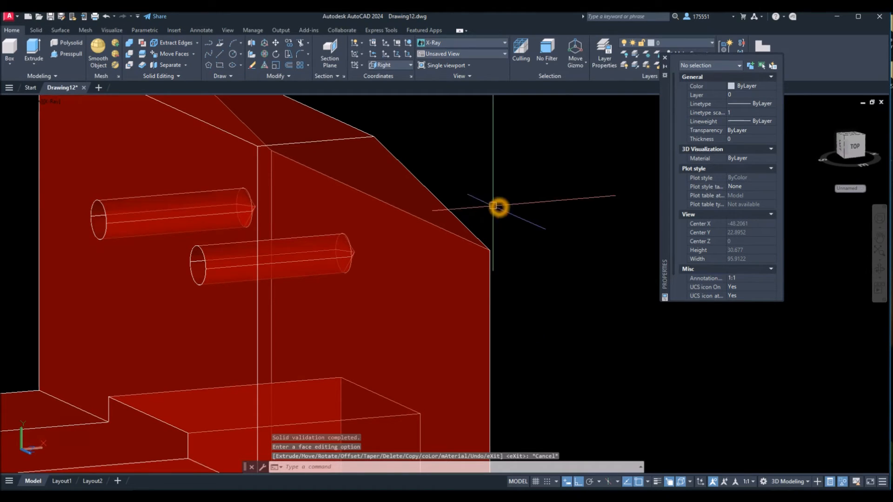
# Step: Switch to the Right view with the 2D Wireframe visual style and examine the vertical offset between the two screw holes' edges
pyautogui.click(23, 101)
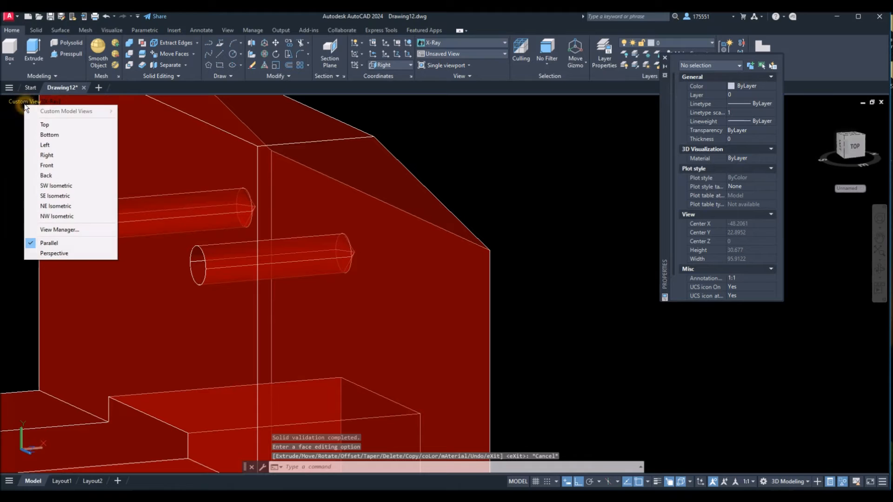
pyautogui.click(59, 154)
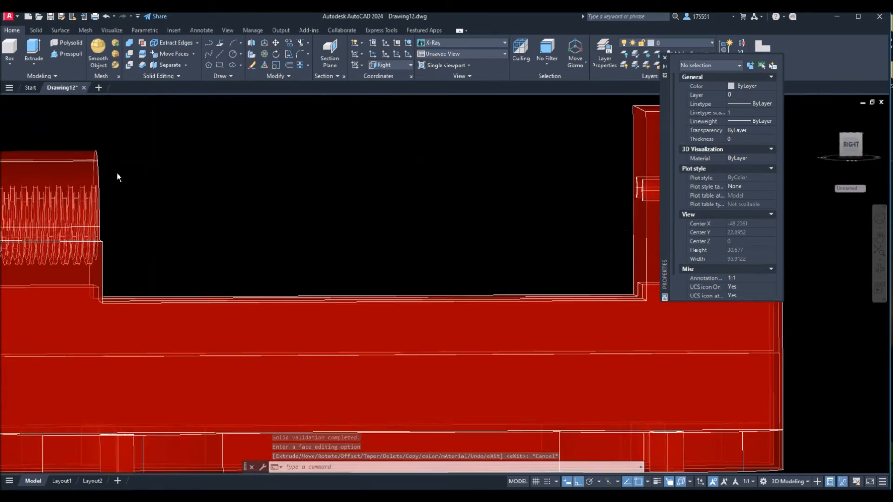
pyautogui.click(35, 106)
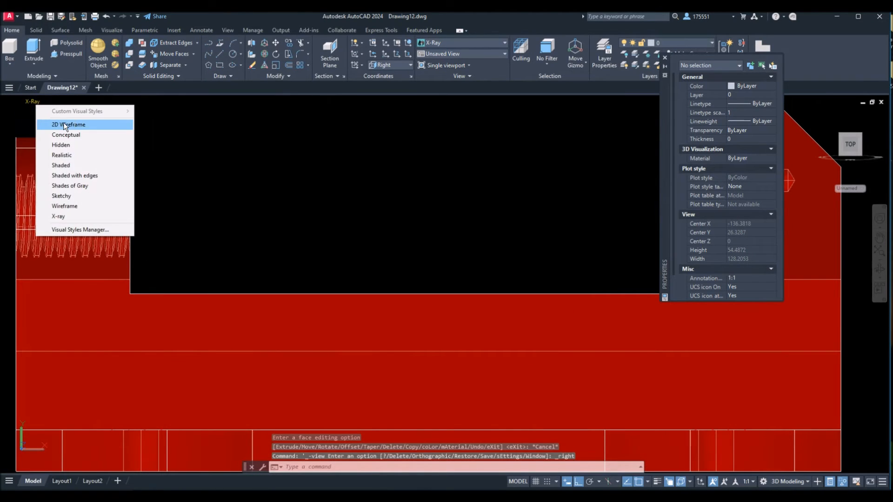
pyautogui.click(66, 123)
pyautogui.moveTo(472, 202); pyautogui.dragTo(220, 226, button='middle')
pyautogui.scroll(10, 469, 214)
pyautogui.scroll(10, 448, 153)
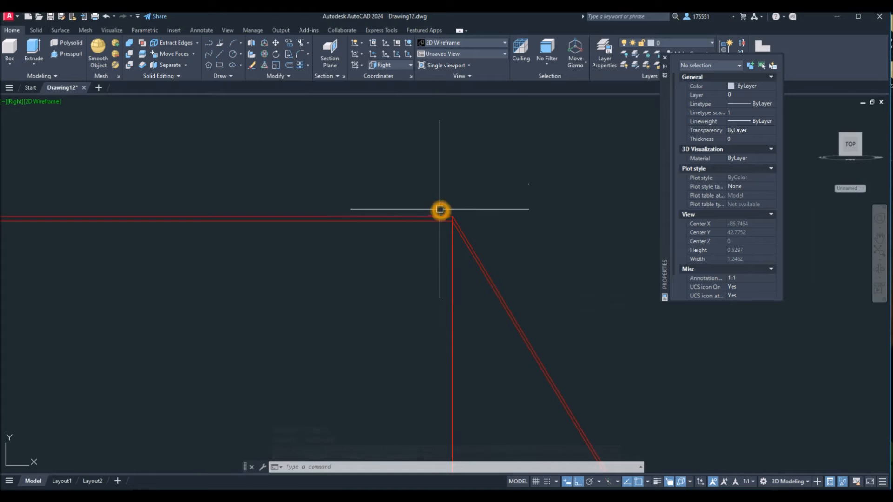
pyautogui.scroll(-4, 437, 213)
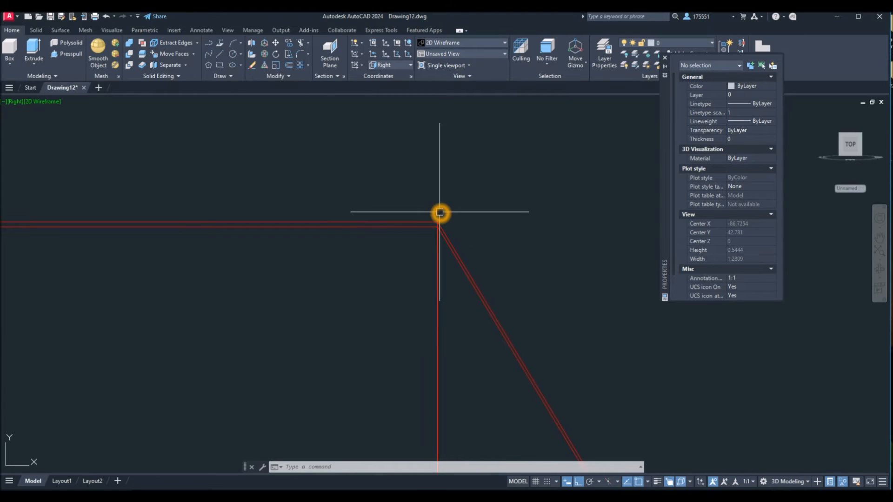
pyautogui.scroll(-7, 436, 212)
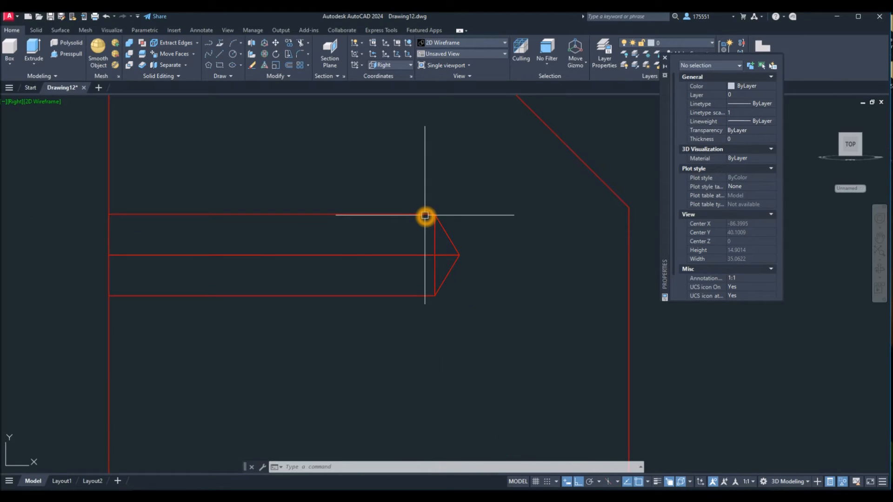
pyautogui.keyDown('shift'); pyautogui.moveTo(354, 231); pyautogui.dragTo(388, 255, button='middle'); pyautogui.keyUp('shift')
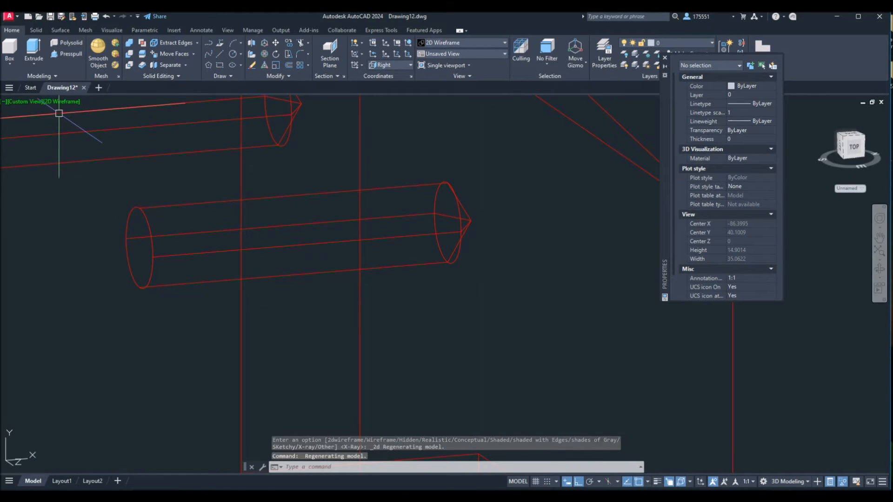
# Step: Use Move Faces on the cylindrical wall and conical tip of the near screw hole to shift them vertically upward by .0071
pyautogui.moveTo(217, 200)
pyautogui.keyDown('shift'); pyautogui.mouseDown(button='middle')
pyautogui.moveTo(201, 209)
pyautogui.moveTo(214, 209)
pyautogui.mouseUp(button='middle'); pyautogui.keyUp('shift')
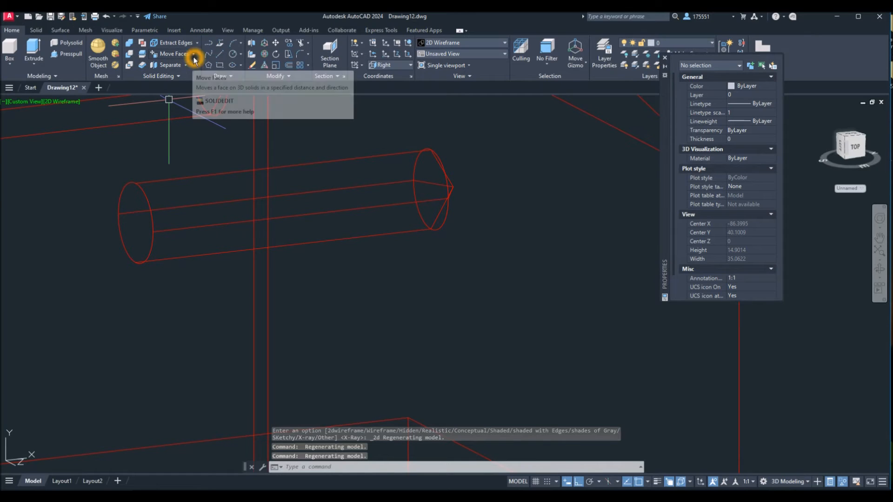
pyautogui.click(173, 54)
pyautogui.click(136, 213)
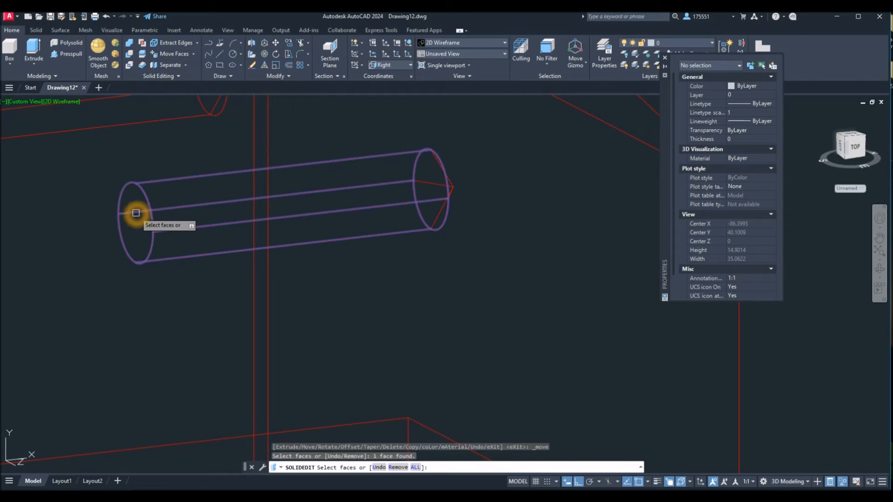
pyautogui.click(422, 188)
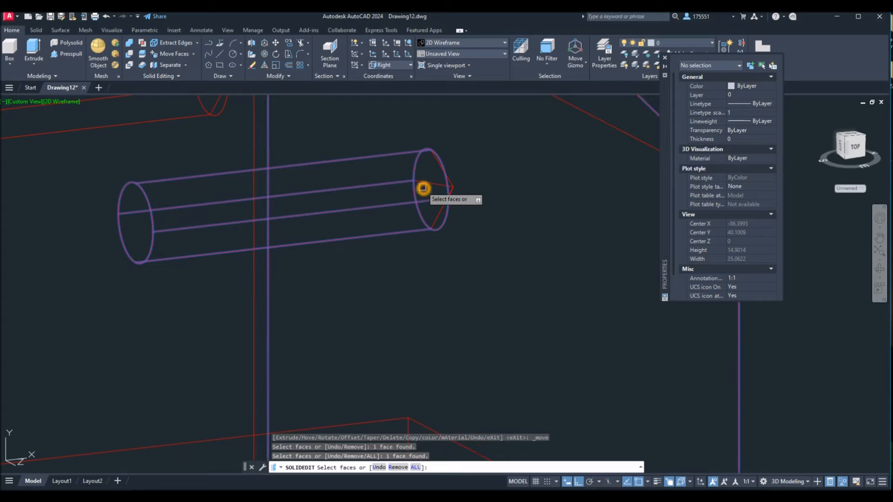
pyautogui.click(267, 269)
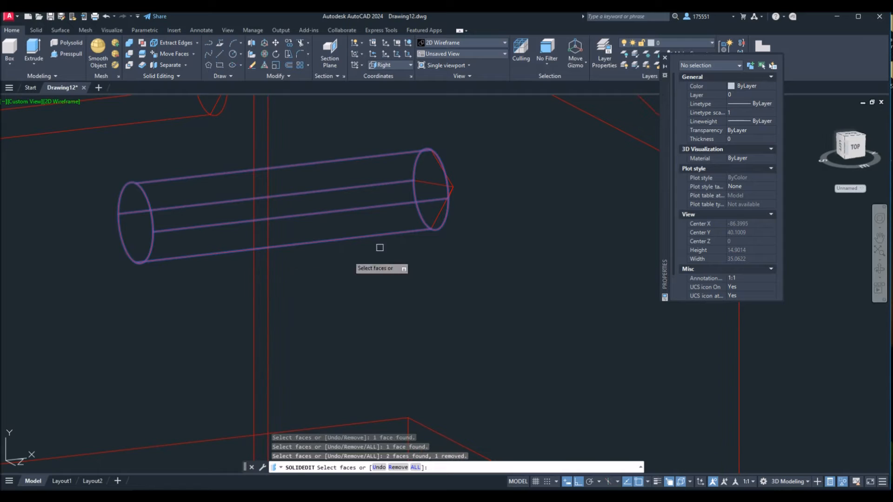
pyautogui.scroll(5, 447, 180)
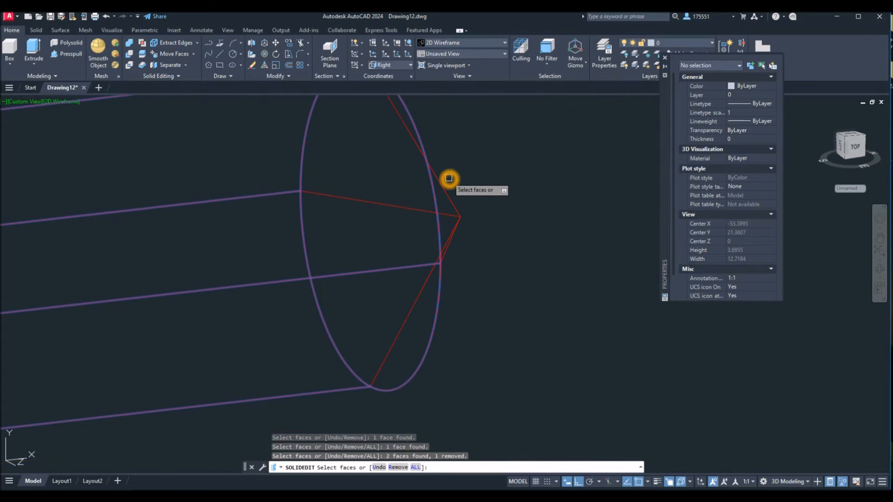
pyautogui.click(373, 202)
pyautogui.scroll(-7, 373, 201)
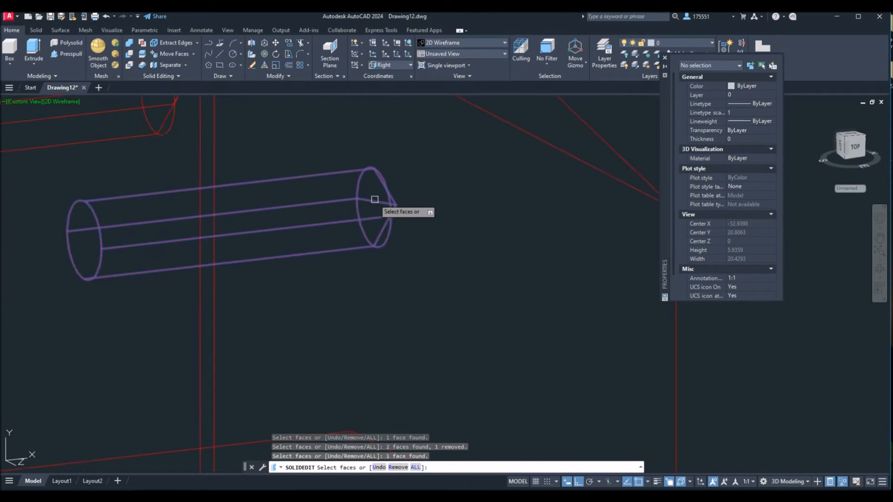
pyautogui.rightClick(437, 202)
pyautogui.click(448, 206)
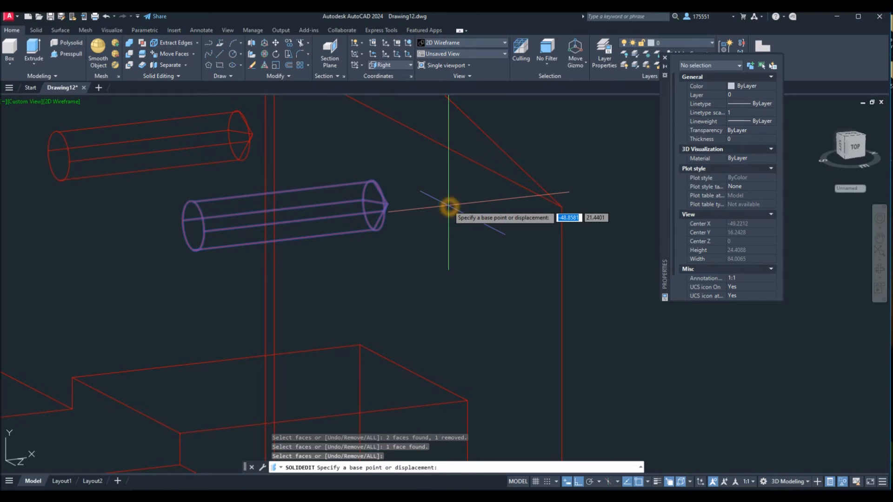
pyautogui.moveTo(566, 215); pyautogui.dragTo(410, 221, button='middle')
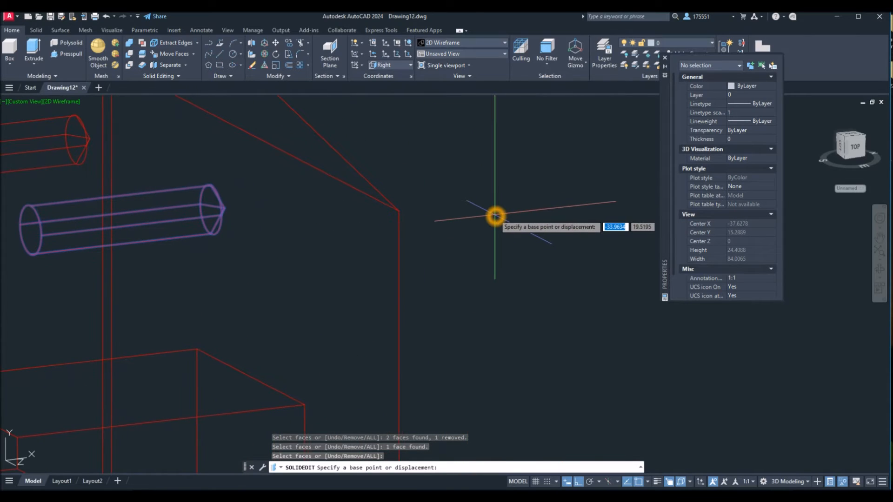
pyautogui.click(495, 216)
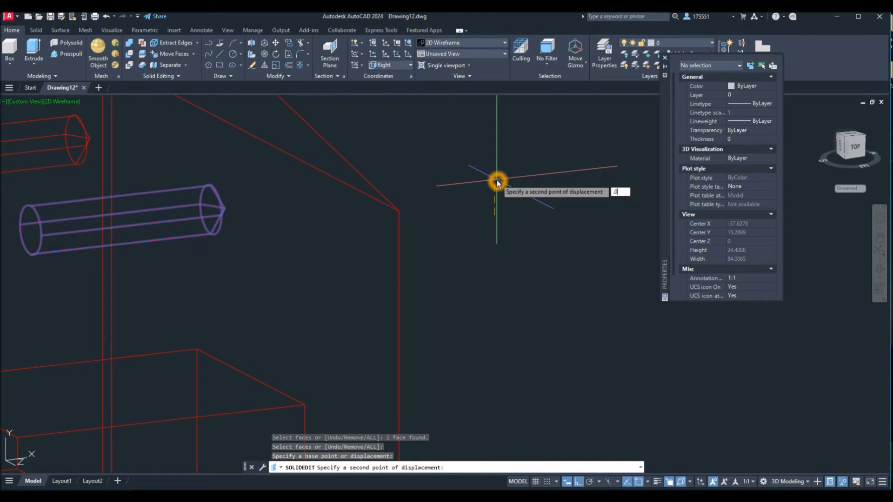
pyautogui.write('.0071')
pyautogui.press('Return')
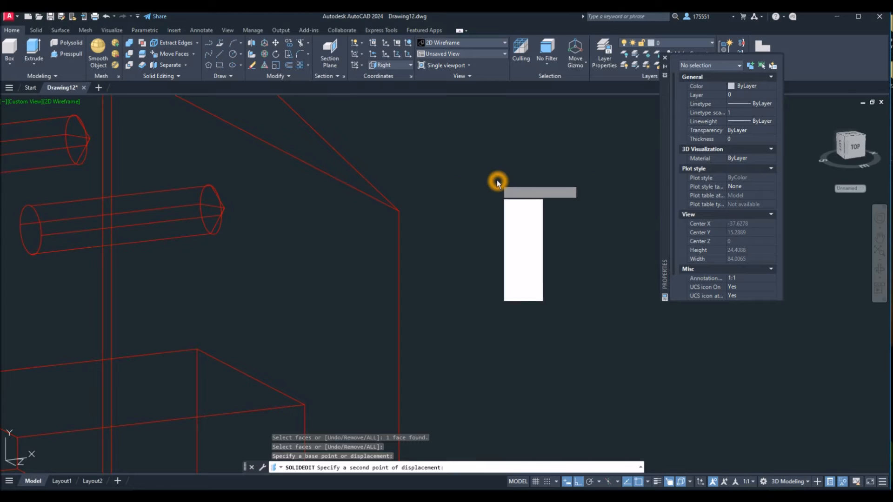
pyautogui.press('Escape')
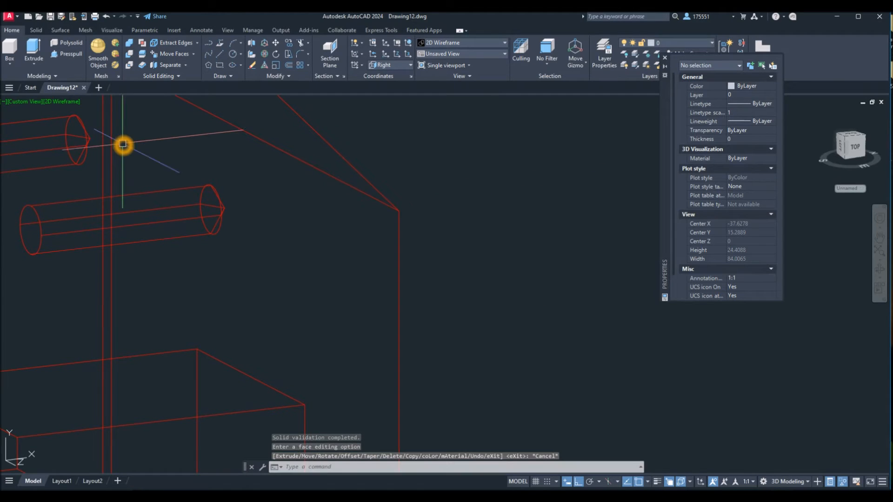
pyautogui.click(475, 341)
pyautogui.click(494, 343)
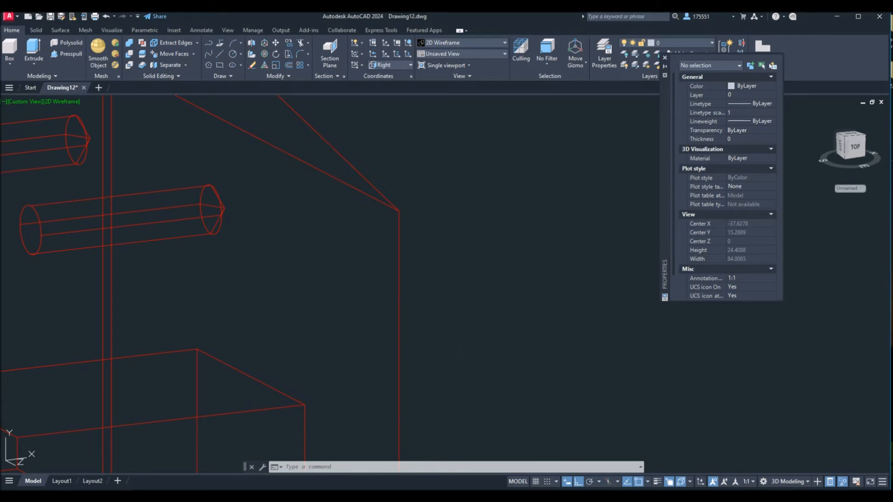
# Step: Switch to the Right view and examine whether the edges of the two screw holes line up vertically
pyautogui.click(66, 102)
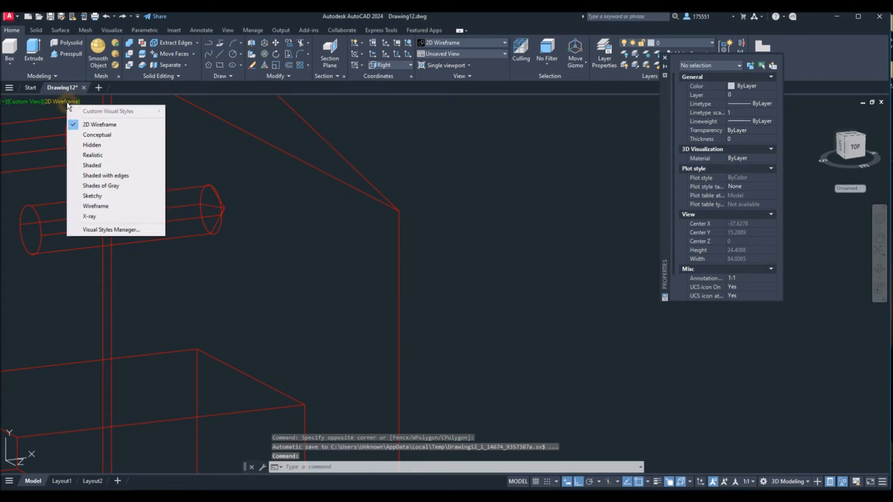
pyautogui.click(41, 102)
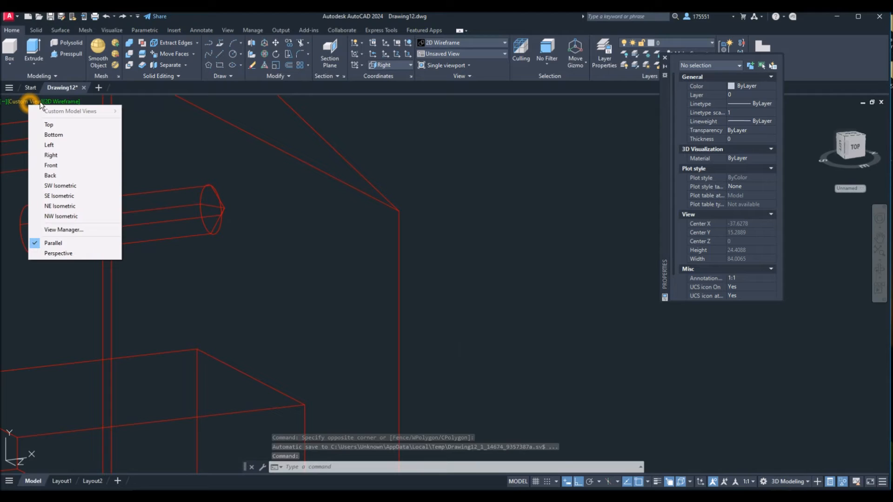
pyautogui.click(63, 155)
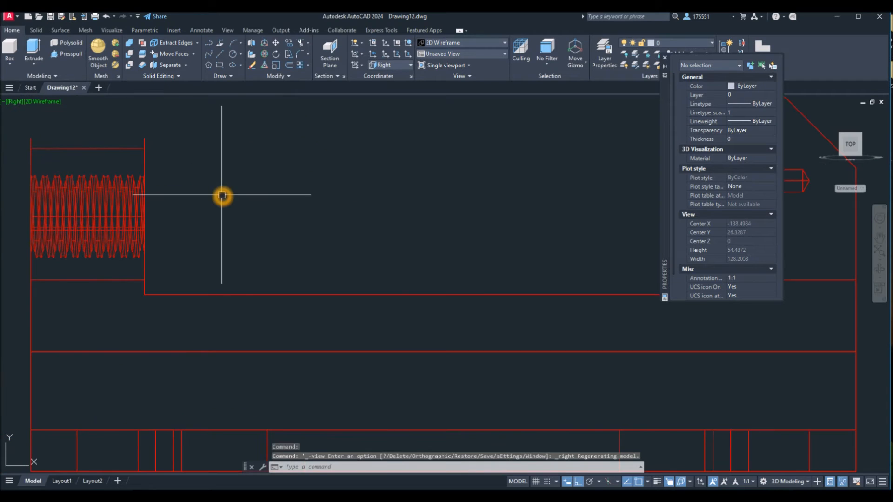
pyautogui.moveTo(10, 205); pyautogui.dragTo(0, 223, button='middle')
pyautogui.scroll(6, 432, 196)
pyautogui.scroll(-2, 363, 191)
pyautogui.scroll(-2, 363, 193)
pyautogui.scroll(-2, 435, 200)
pyautogui.scroll(8, 433, 198)
pyautogui.scroll(8, 433, 198)
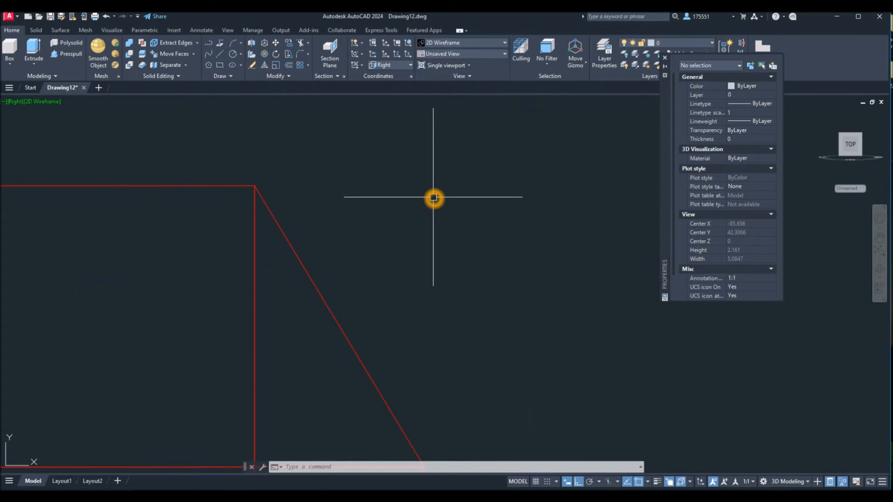
pyautogui.scroll(5, 200, 186)
pyautogui.scroll(-20, 332, 193)
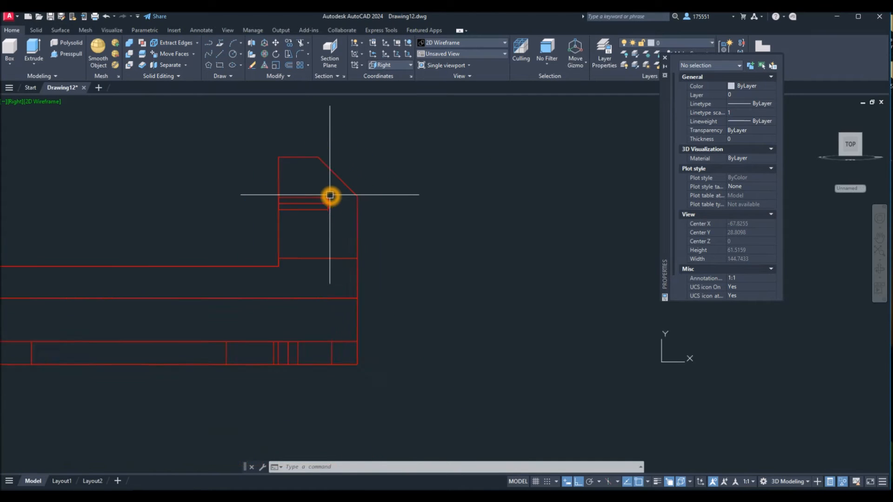
pyautogui.scroll(-2, 330, 195)
# Step: End the object isolation to bring back the whole vise assembly
pyautogui.rightClick(392, 160)
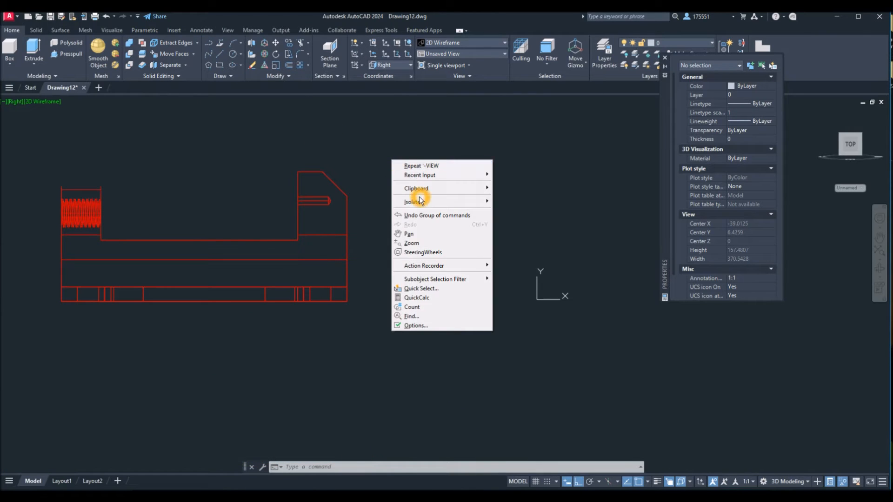
pyautogui.moveTo(418, 201)
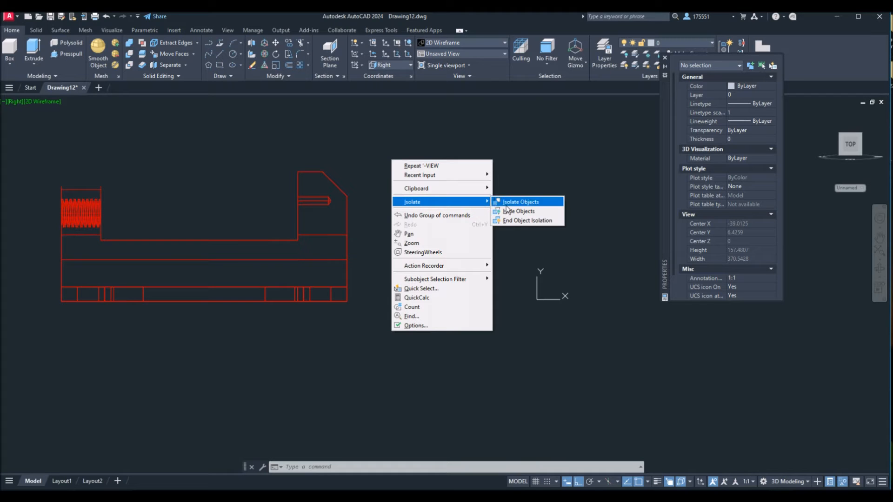
pyautogui.click(515, 221)
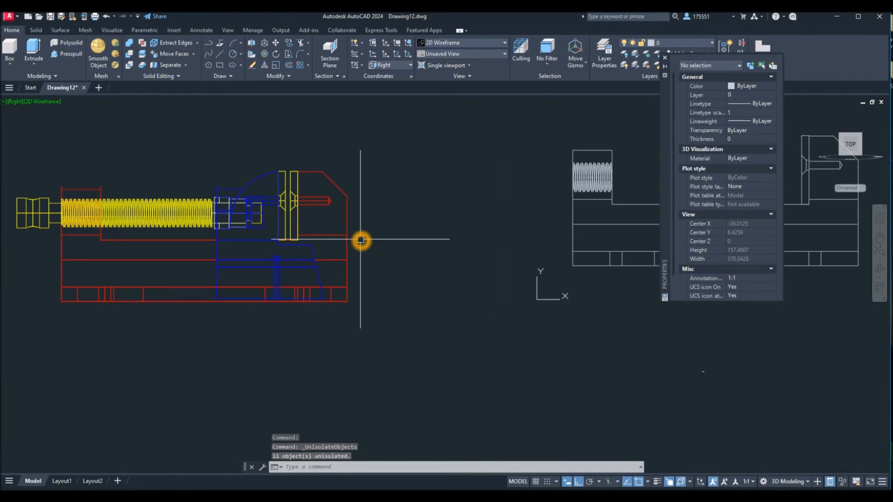
# Step: Isolate the rear yellow plate together with the red body that holds the pointed screw holes
pyautogui.keyDown('shift'); pyautogui.moveTo(305, 224); pyautogui.dragTo(324, 240); pyautogui.keyUp('shift')
pyautogui.keyDown('shift'); pyautogui.moveTo(324, 240); pyautogui.dragTo(332, 248, button='middle'); pyautogui.keyUp('shift')
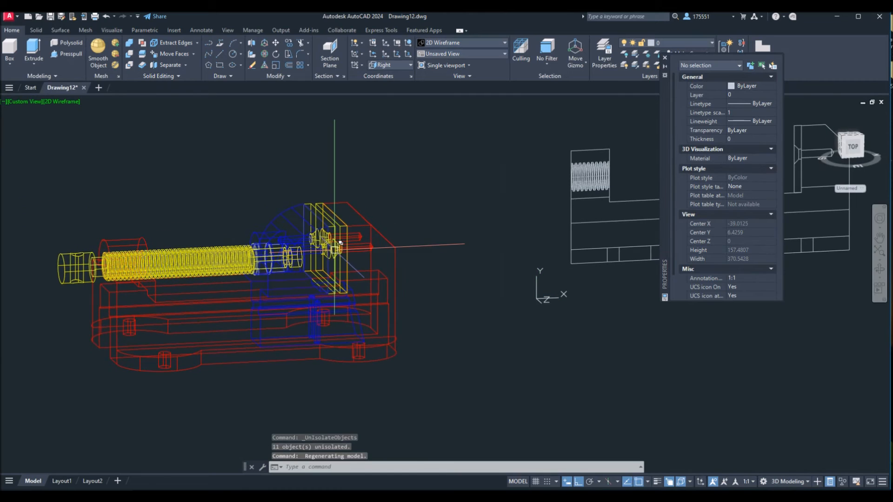
pyautogui.scroll(4, 350, 238)
pyautogui.scroll(2, 350, 238)
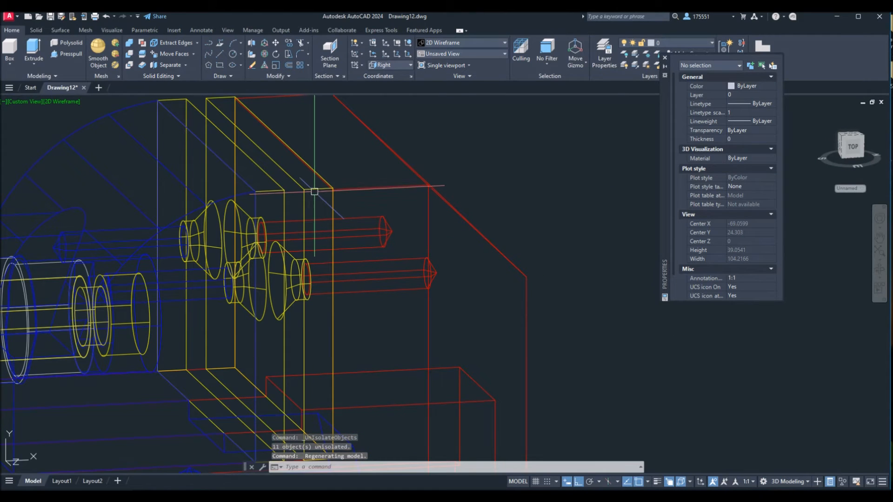
pyautogui.click(319, 193)
pyautogui.click(363, 189)
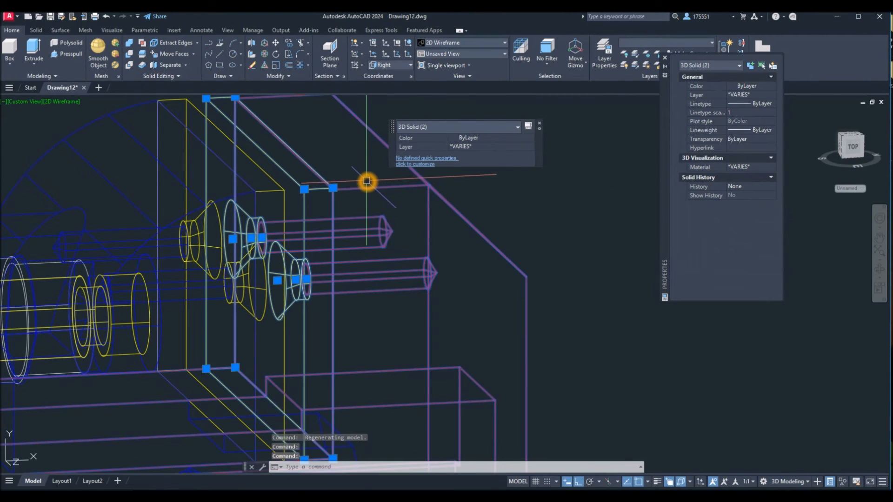
pyautogui.rightClick(367, 181)
pyautogui.moveTo(414, 225)
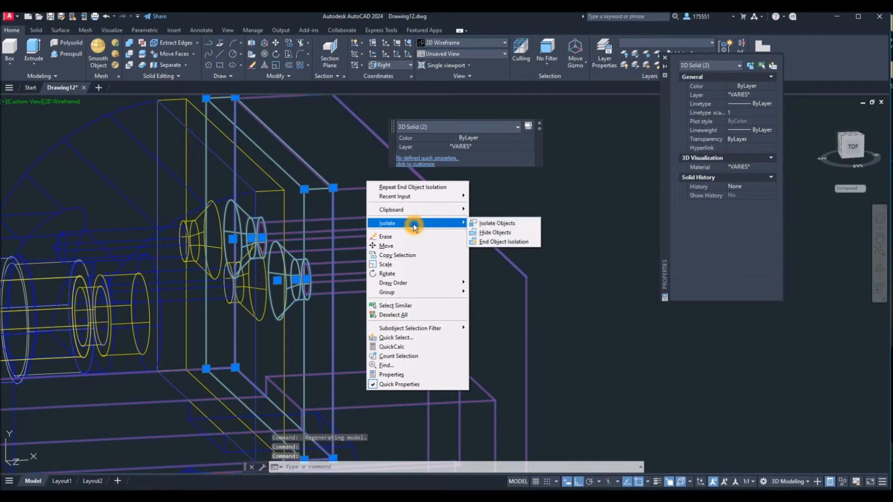
pyautogui.click(482, 227)
# Step: Examine the vertical offset between the yellow plate's lower edge and the red body in a near-side view
pyautogui.keyDown('shift'); pyautogui.moveTo(418, 223); pyautogui.dragTo(396, 205, button='middle'); pyautogui.keyUp('shift')
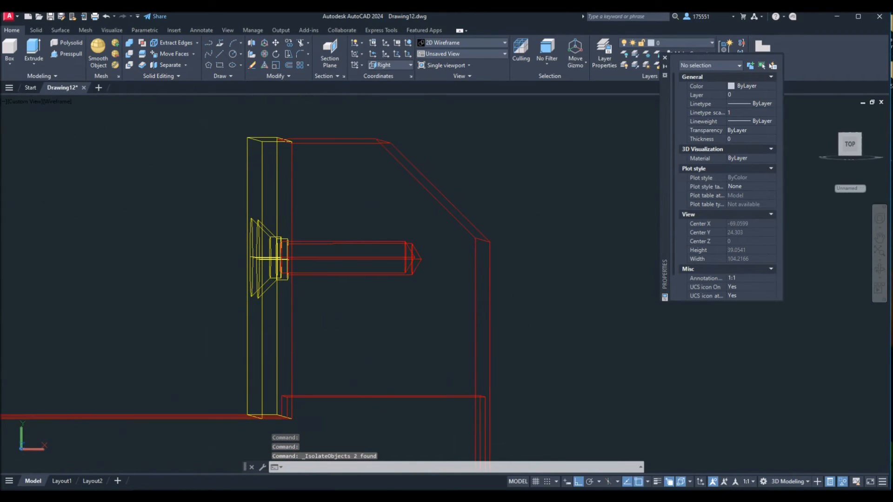
pyautogui.scroll(5, 279, 303)
pyautogui.scroll(2, 282, 379)
pyautogui.scroll(10, 205, 337)
pyautogui.click(90, 307)
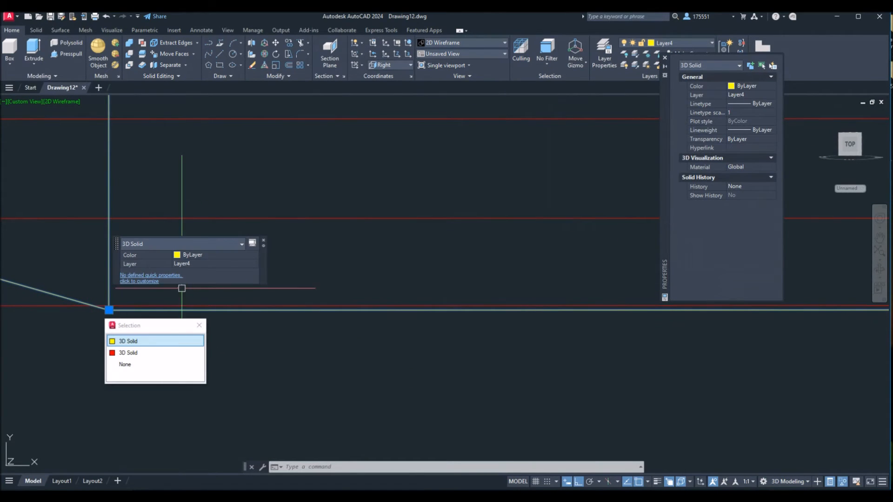
pyautogui.press('Escape')
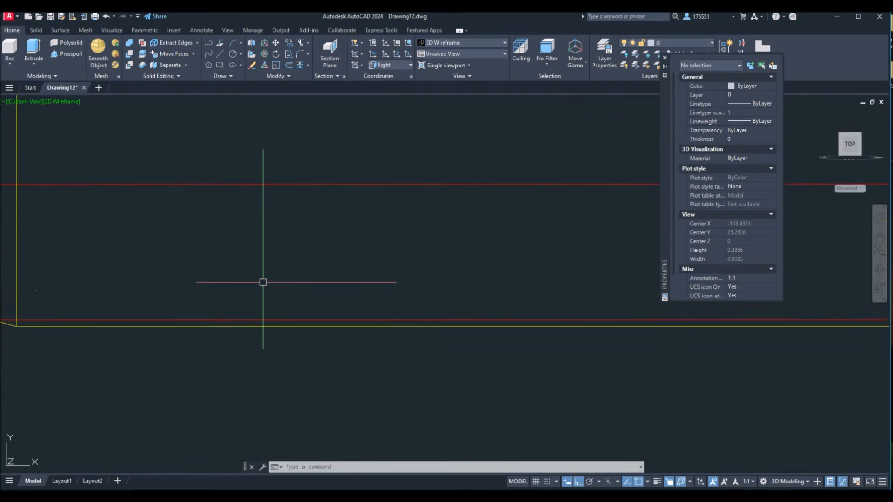
# Step: Move the yellow plate from the centre of its countersunk hole to the centre of the matching screw hole in the red body
pyautogui.scroll(-10, 263, 283)
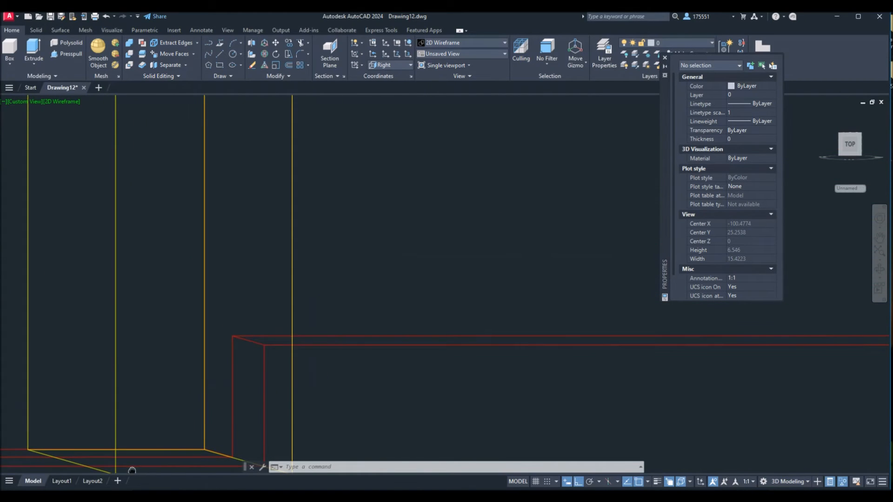
pyautogui.scroll(-2, 165, 380)
pyautogui.click(182, 276)
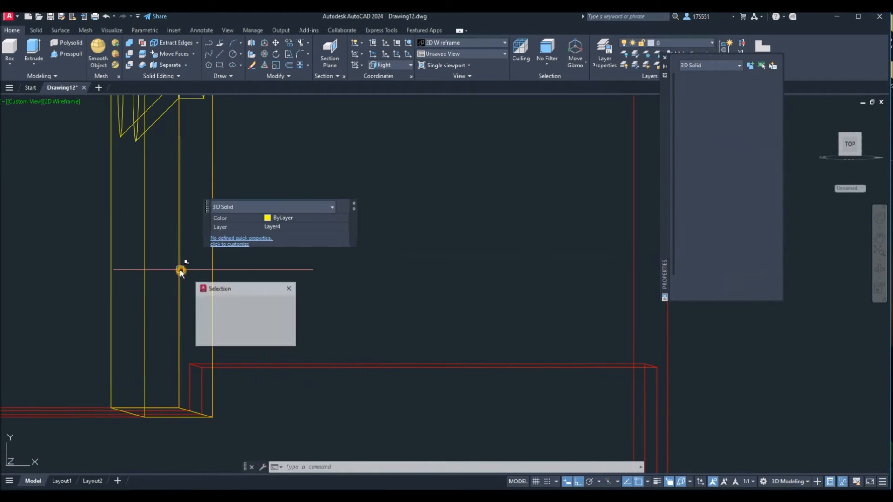
pyautogui.rightClick(279, 161)
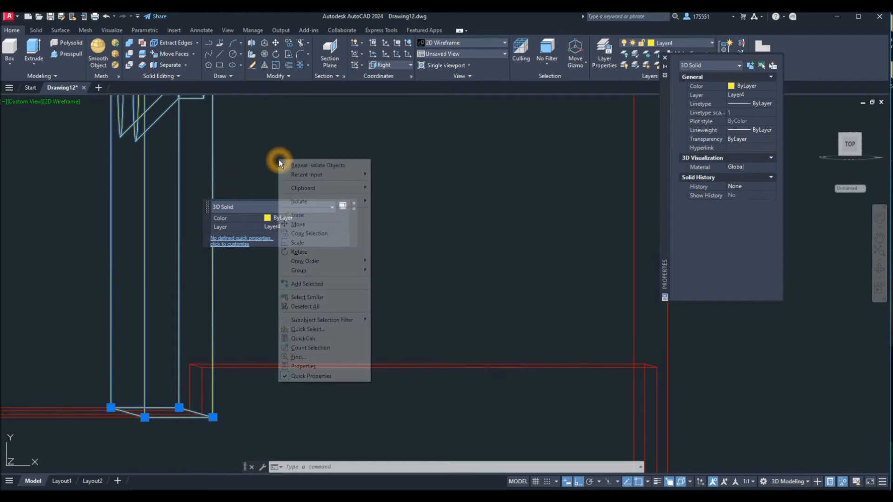
pyautogui.click(298, 224)
pyautogui.moveTo(275, 200); pyautogui.dragTo(298, 356, button='middle')
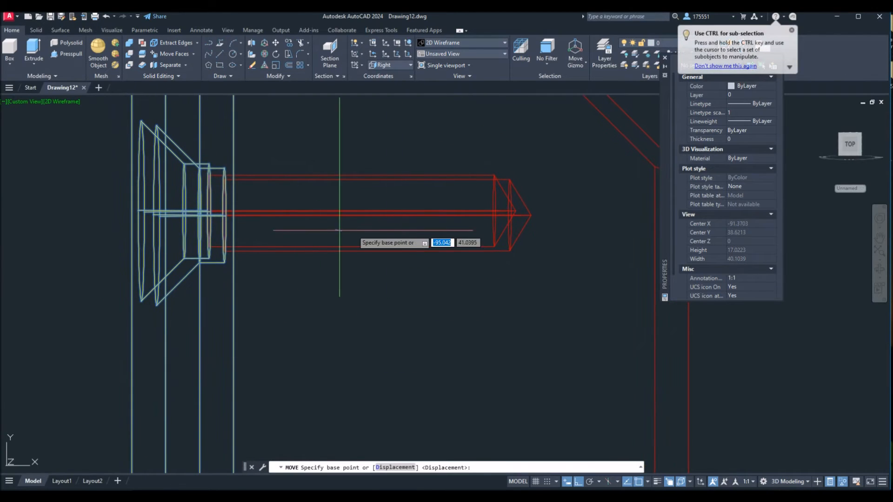
pyautogui.keyDown('shift'); pyautogui.moveTo(297, 231); pyautogui.dragTo(274, 245, button='middle'); pyautogui.keyUp('shift')
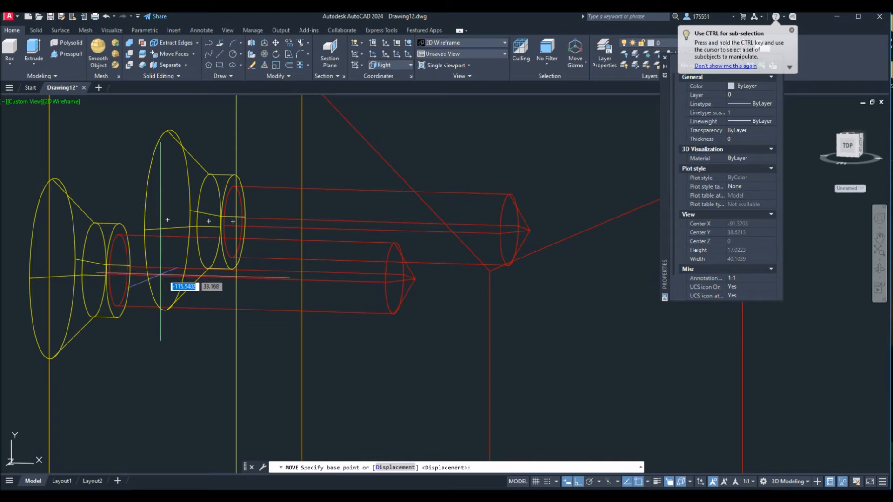
pyautogui.click(119, 270)
pyautogui.keyDown('shift'); pyautogui.moveTo(7, 297); pyautogui.dragTo(83, 307, button='middle'); pyautogui.keyUp('shift')
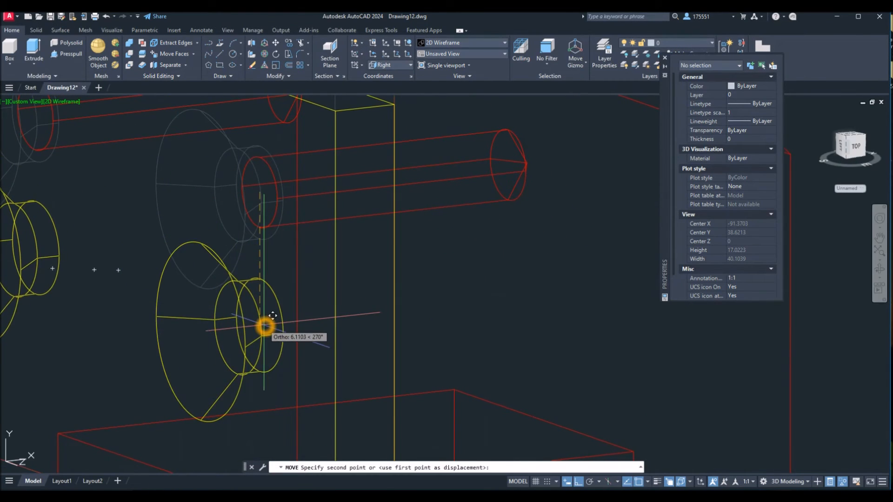
pyautogui.moveTo(264, 325); pyautogui.dragTo(260, 346, button='middle')
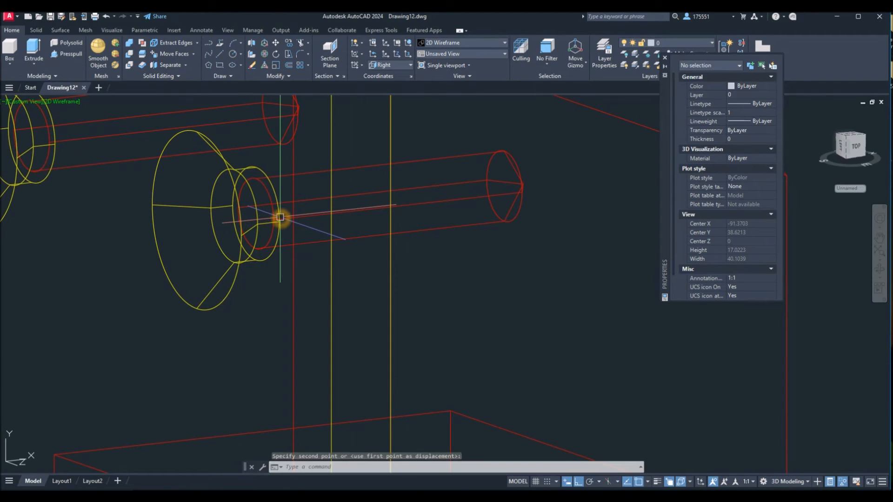
pyautogui.scroll(-5, 279, 217)
pyautogui.click(278, 216)
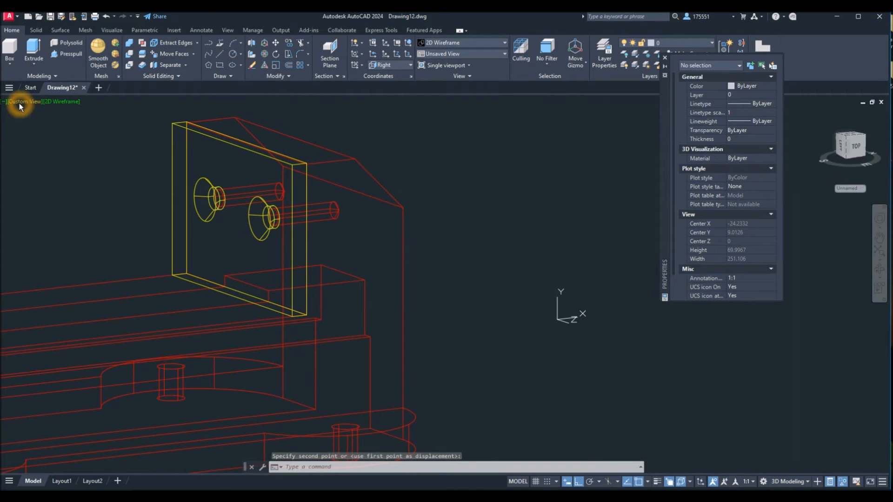
# Step: Examine how the yellow plate's lower edge lines up with the red body in the Right view
pyautogui.click(20, 103)
pyautogui.click(45, 157)
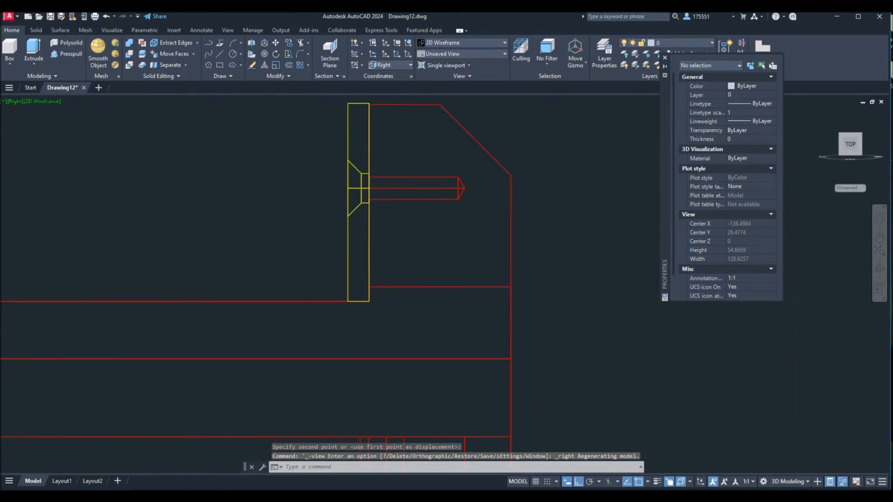
pyautogui.scroll(10, 301, 323)
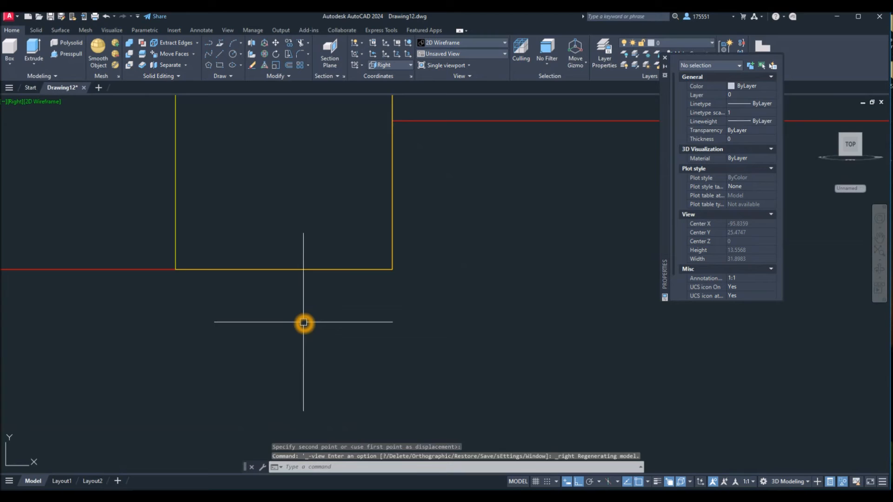
pyautogui.scroll(2, 103, 232)
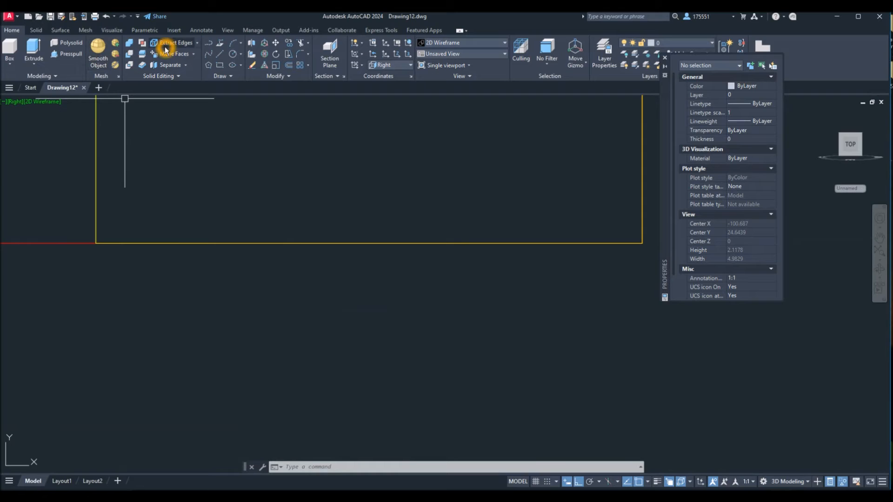
# Step: Run an interference check between the yellow plate and the red body
pyautogui.click(37, 30)
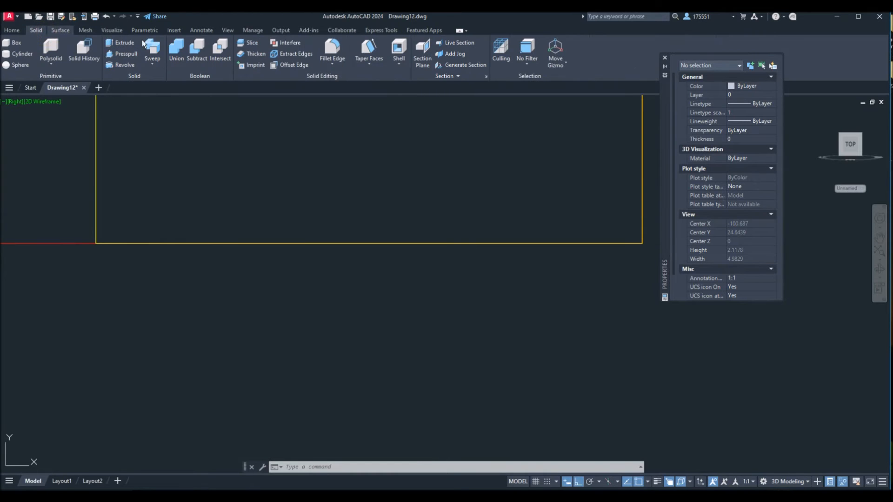
pyautogui.click(283, 46)
pyautogui.scroll(-6, 217, 194)
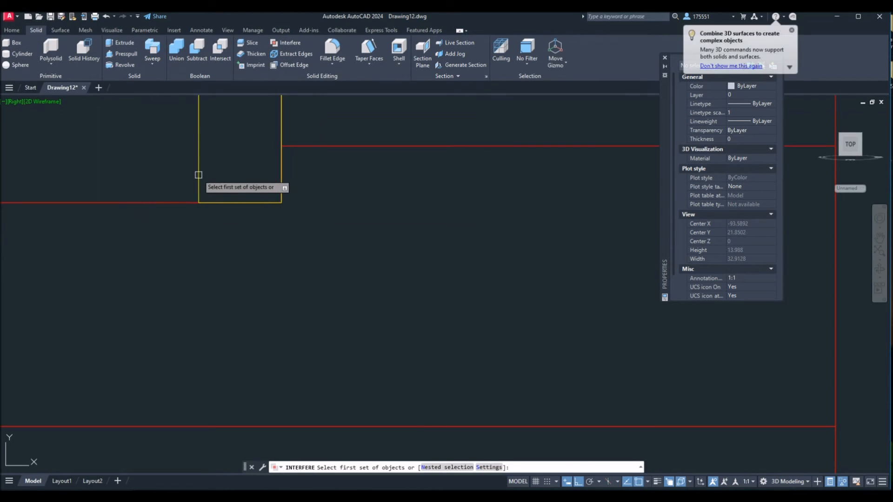
pyautogui.click(283, 185)
pyautogui.scroll(-6, 284, 185)
pyautogui.click(300, 177)
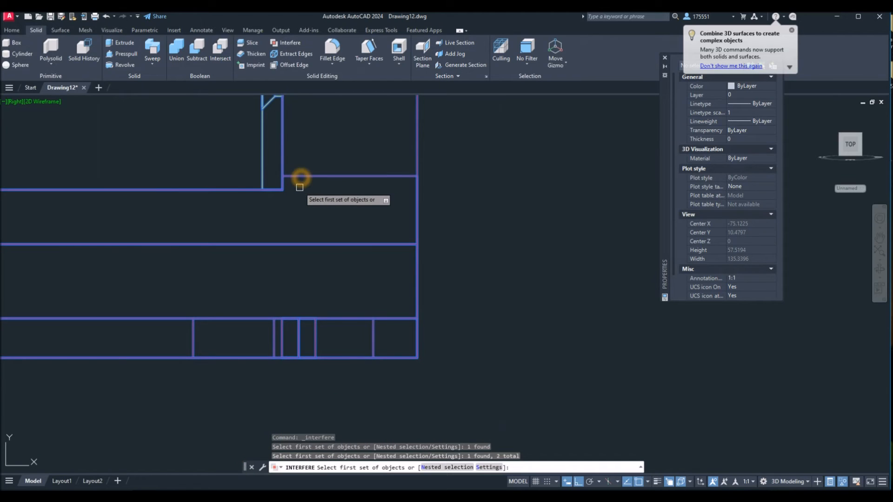
pyautogui.rightClick(299, 187)
pyautogui.click(320, 192)
pyautogui.rightClick(319, 195)
pyautogui.click(333, 197)
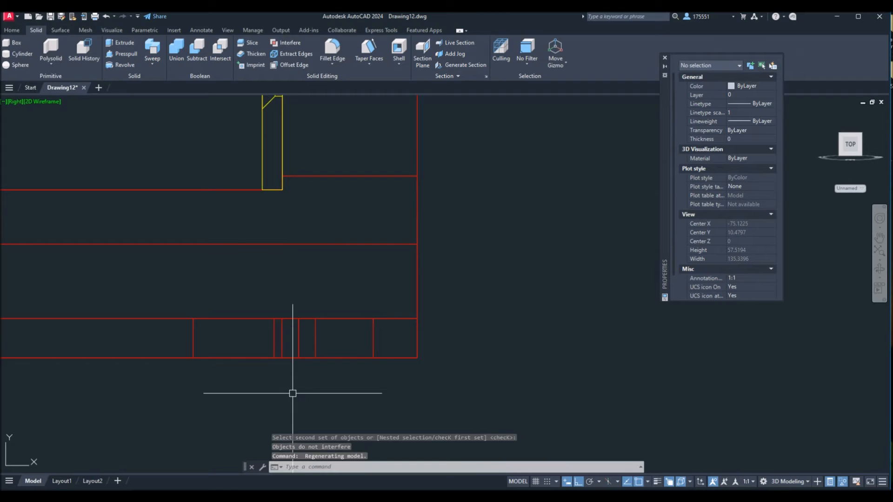
# Step: End the object isolation to show the complete vise and the remaining parts again
pyautogui.keyDown('shift'); pyautogui.moveTo(308, 325); pyautogui.dragTo(335, 365, button='middle'); pyautogui.keyUp('shift')
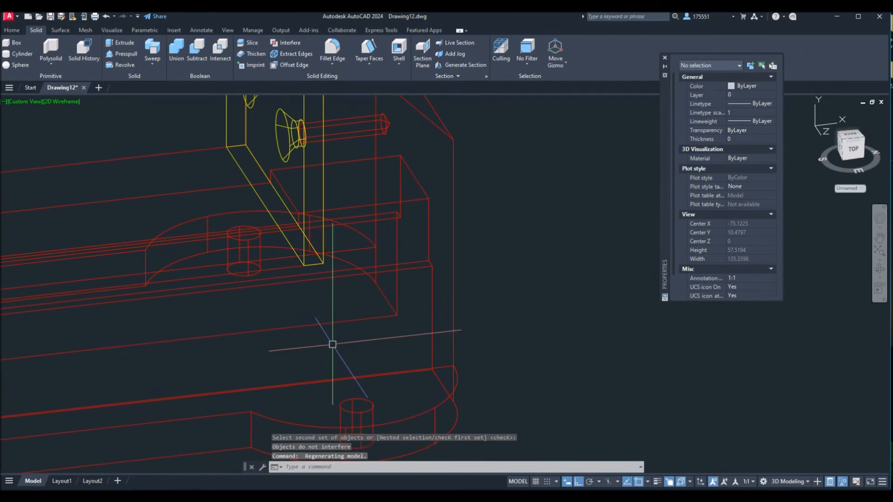
pyautogui.rightClick(395, 154)
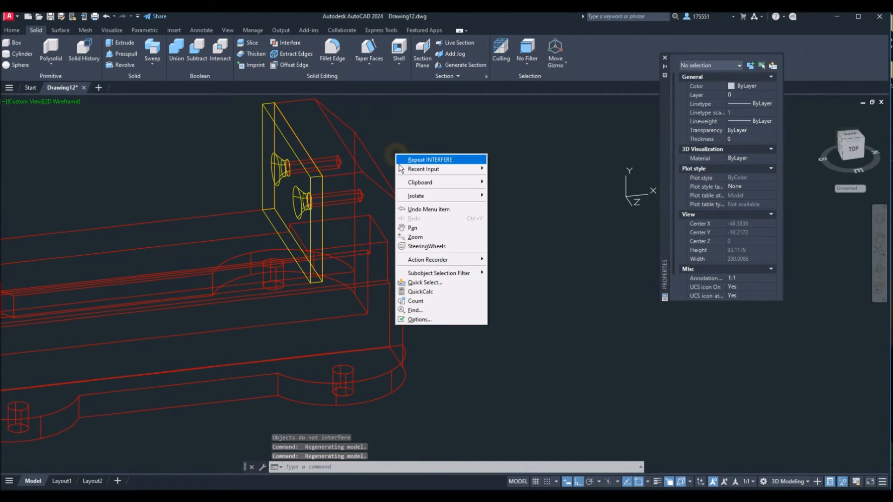
pyautogui.click(418, 196)
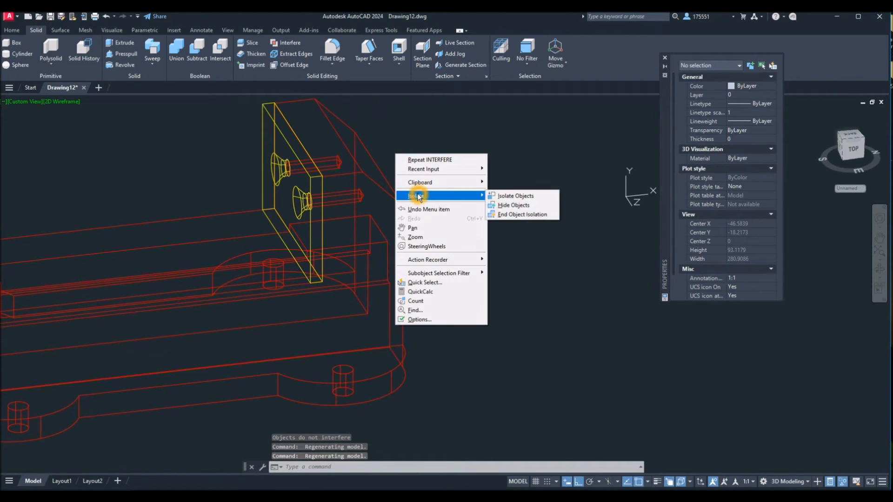
pyautogui.click(438, 133)
pyautogui.click(478, 149)
pyautogui.rightClick(478, 149)
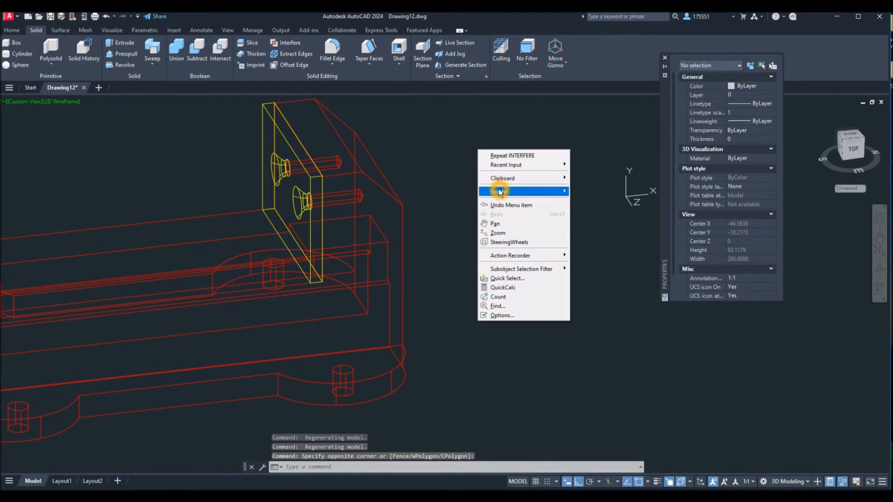
pyautogui.click(499, 192)
pyautogui.click(594, 212)
pyautogui.scroll(-8, 508, 221)
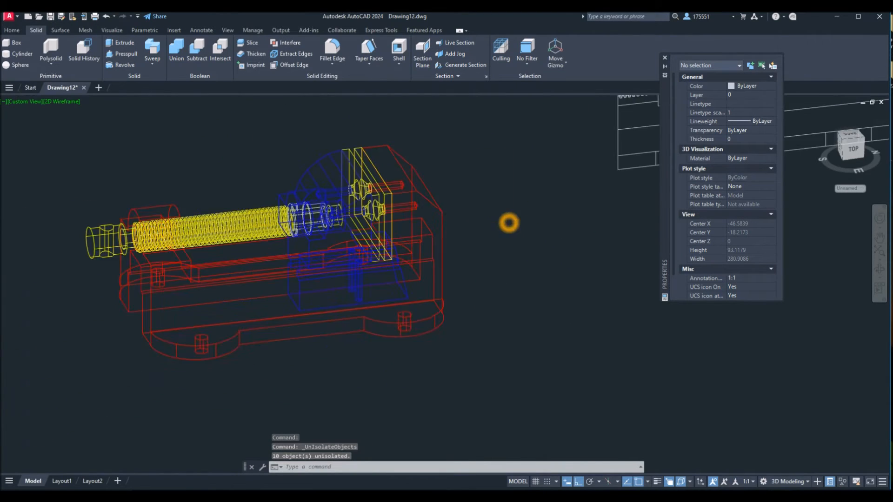
# Step: Switch the visual style to Shaded with edges for the whole model
pyautogui.moveTo(508, 224); pyautogui.dragTo(377, 234, button='middle')
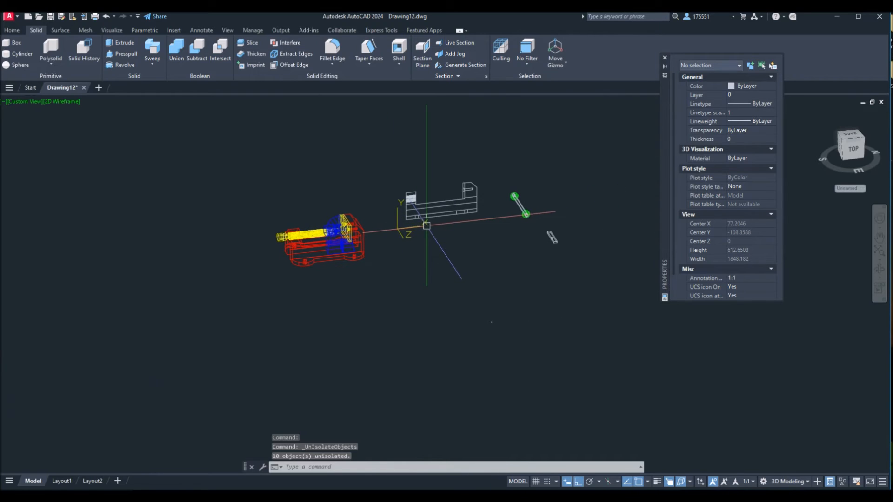
pyautogui.scroll(2, 514, 212)
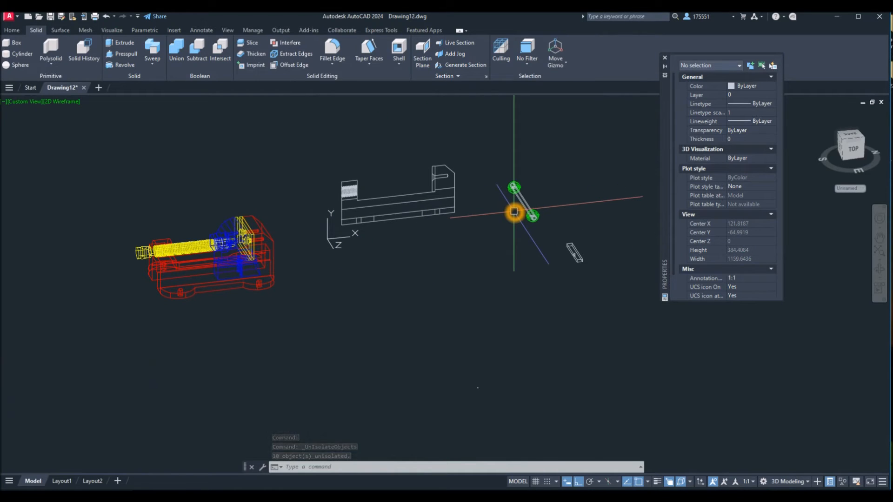
pyautogui.click(61, 109)
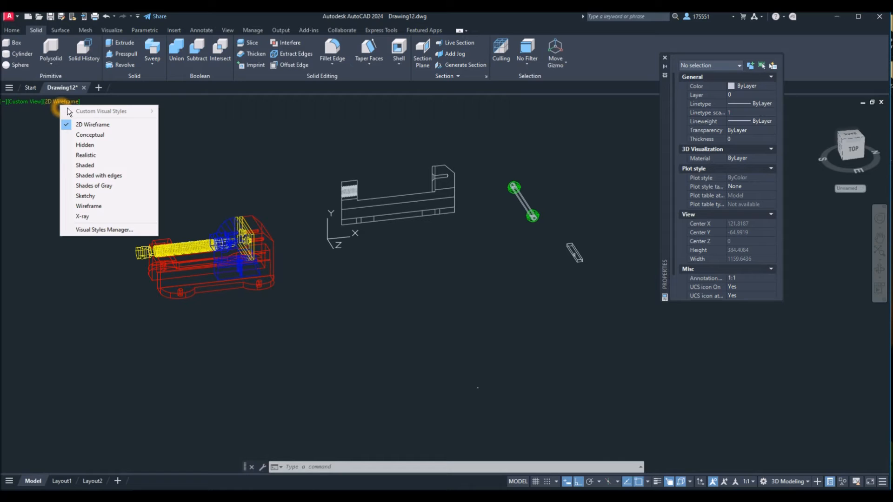
pyautogui.click(108, 173)
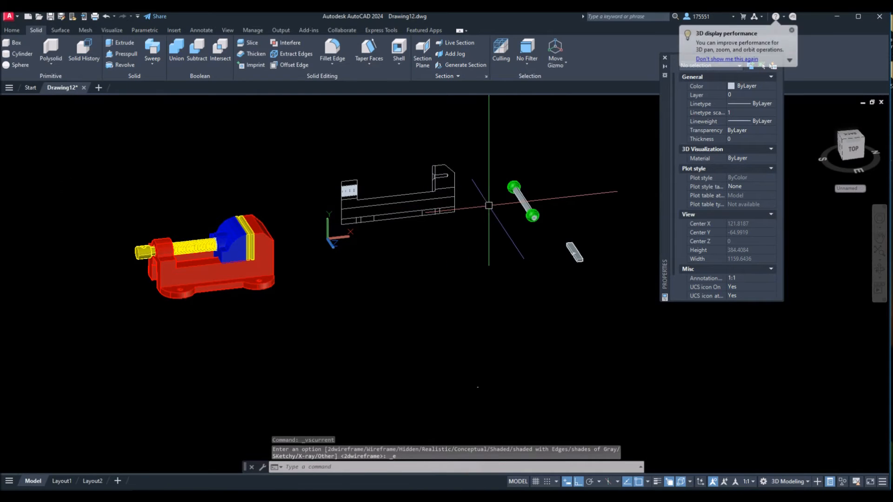
pyautogui.keyDown('shift'); pyautogui.moveTo(489, 207); pyautogui.dragTo(509, 211, button='middle'); pyautogui.keyUp('shift')
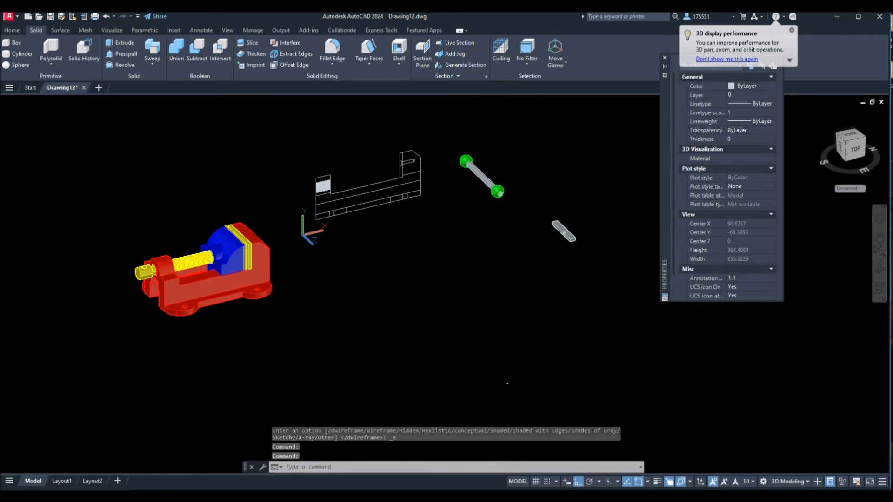
# Step: Move the handle rod with its green balls along the X axis to just in front of the yellow screw's head
pyautogui.scroll(4, 520, 198)
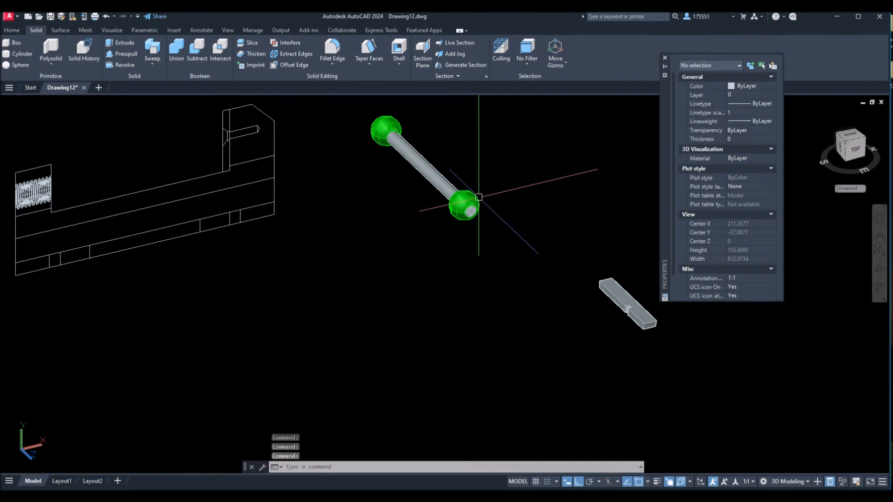
pyautogui.click(478, 198)
pyautogui.click(430, 179)
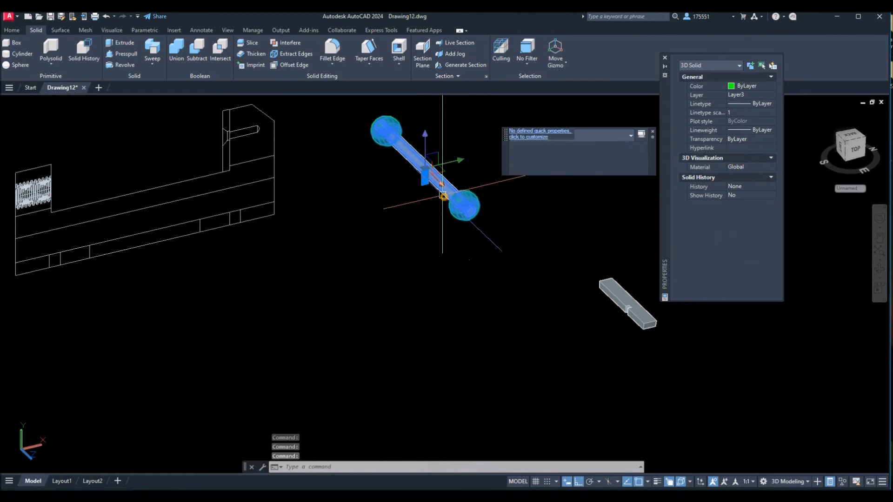
pyautogui.rightClick(353, 183)
pyautogui.click(372, 247)
pyautogui.moveTo(371, 196); pyautogui.dragTo(338, 245, button='middle')
pyautogui.scroll(5, 393, 199)
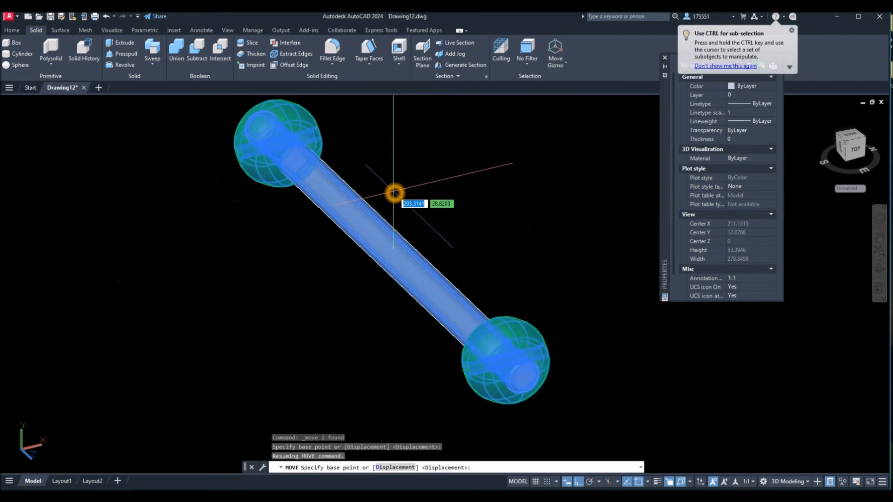
pyautogui.click(376, 227)
pyautogui.scroll(-5, 335, 223)
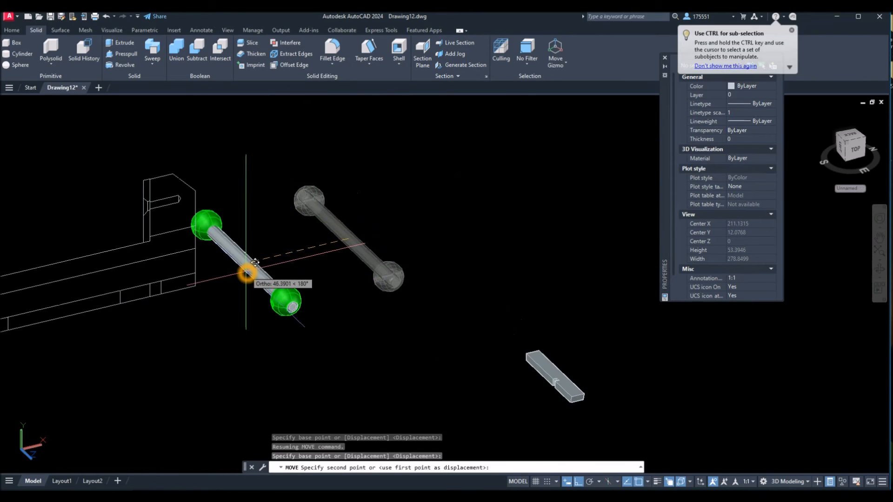
pyautogui.moveTo(243, 274); pyautogui.dragTo(550, 156, button='middle')
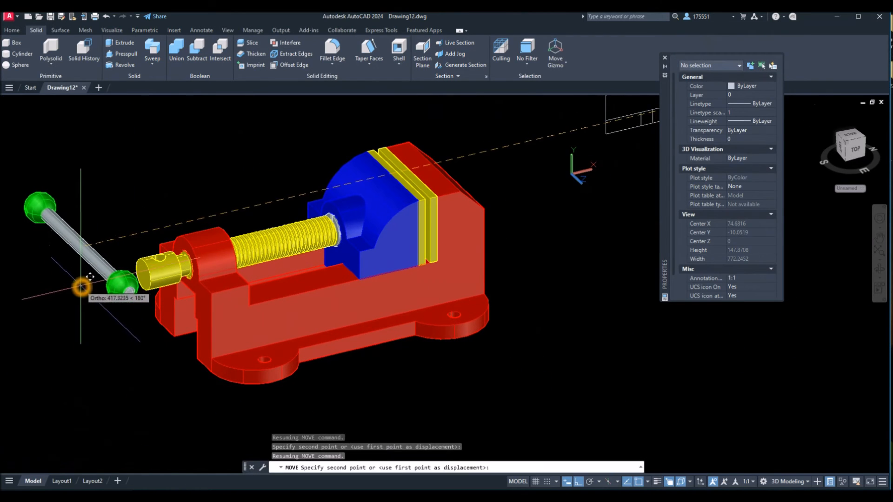
pyautogui.click(98, 288)
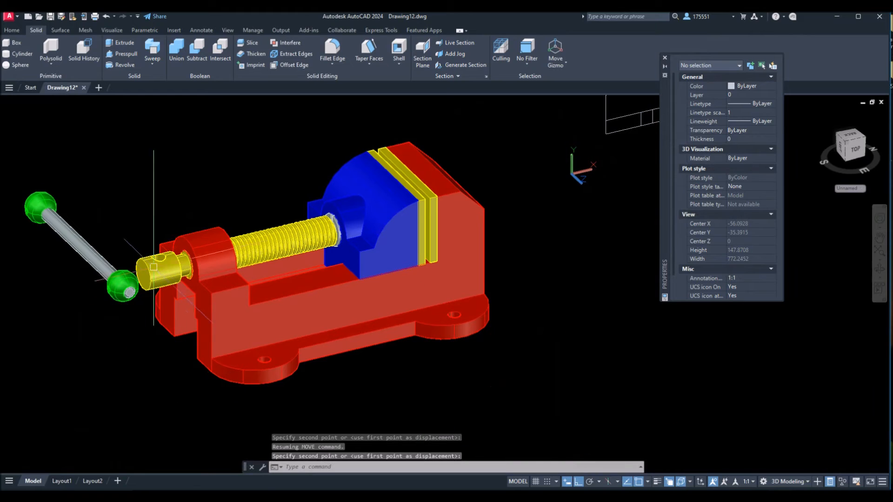
# Step: Rotate the handle rod and its green balls 90° in 3D about the rod's centre so the handle stands upright
pyautogui.scroll(3, 167, 256)
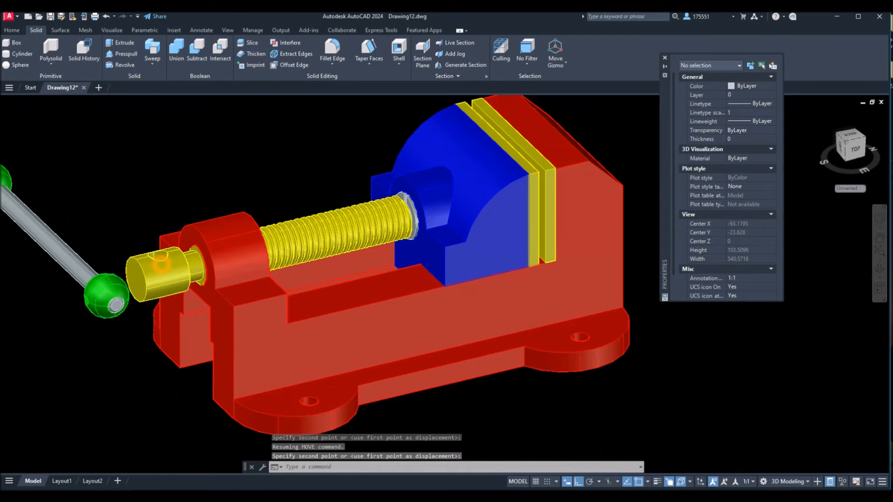
pyautogui.moveTo(159, 304); pyautogui.dragTo(211, 319, button='middle')
pyautogui.scroll(-3, 211, 319)
pyautogui.click(200, 293)
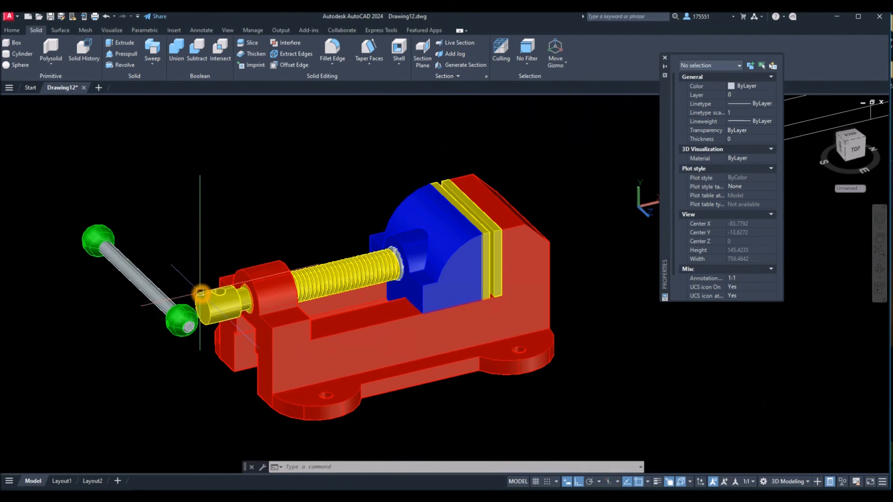
pyautogui.click(13, 29)
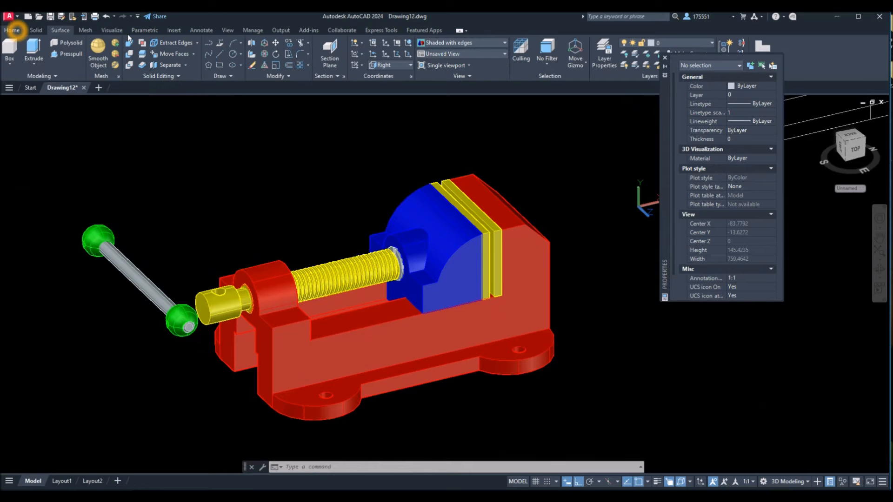
pyautogui.click(264, 54)
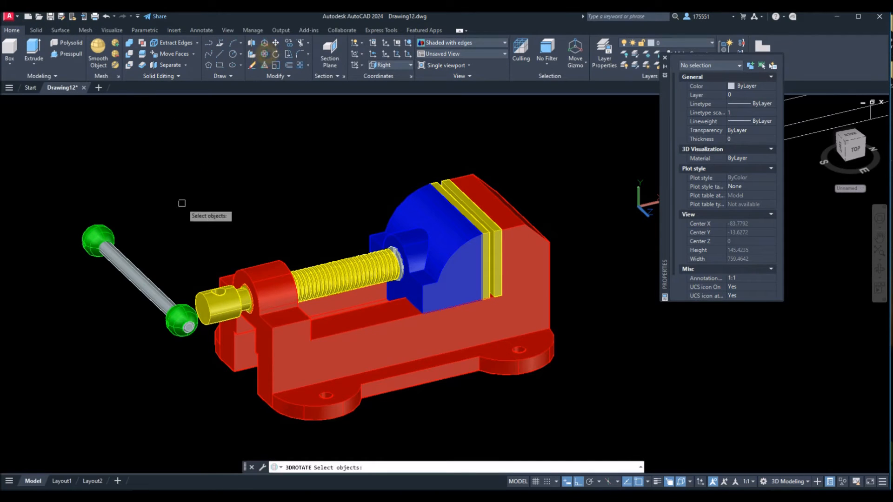
pyautogui.click(130, 278)
pyautogui.click(105, 225)
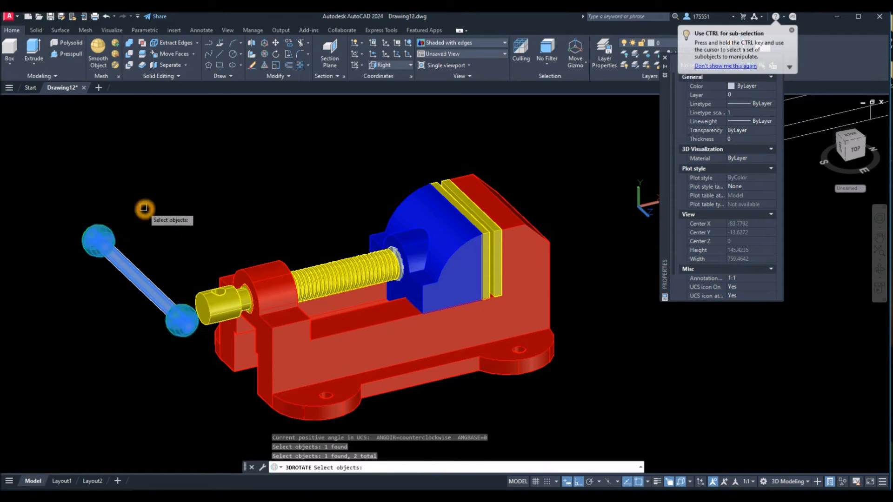
pyautogui.press('Return')
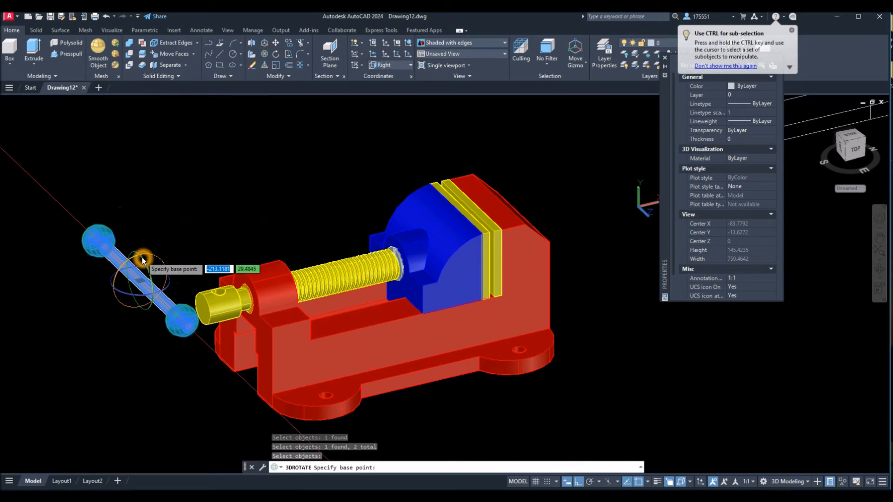
pyautogui.click(142, 257)
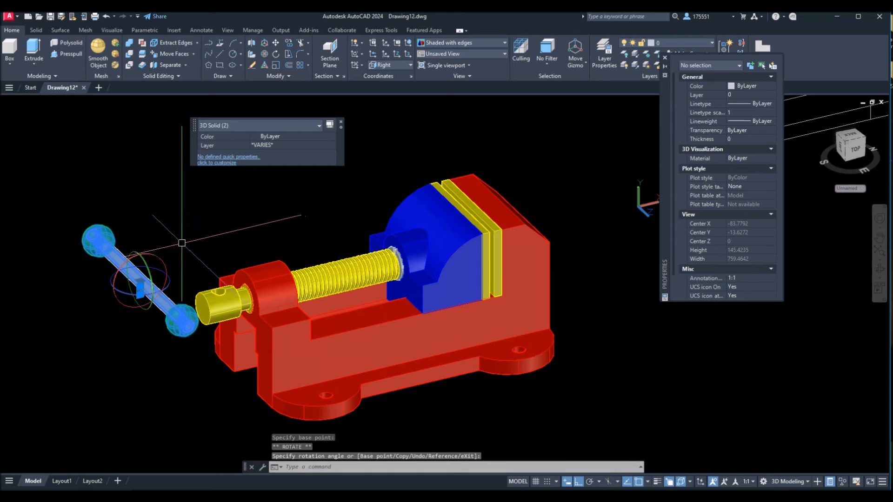
pyautogui.click(145, 266)
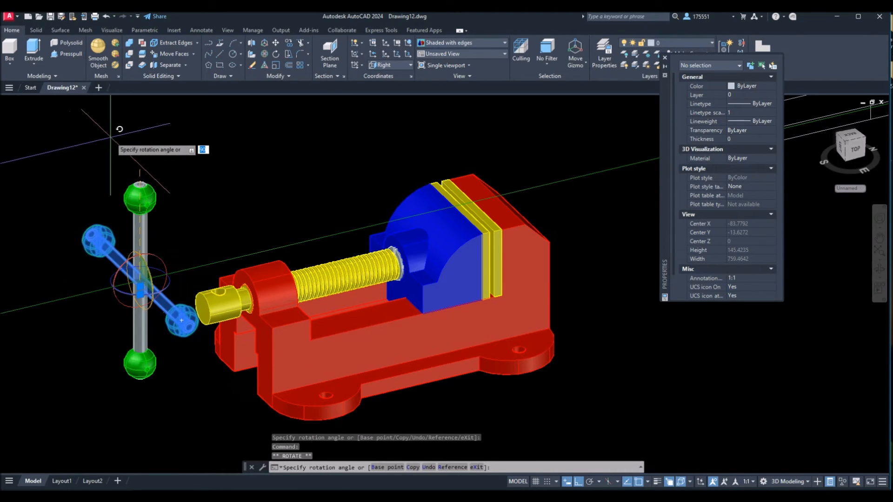
pyautogui.click(132, 136)
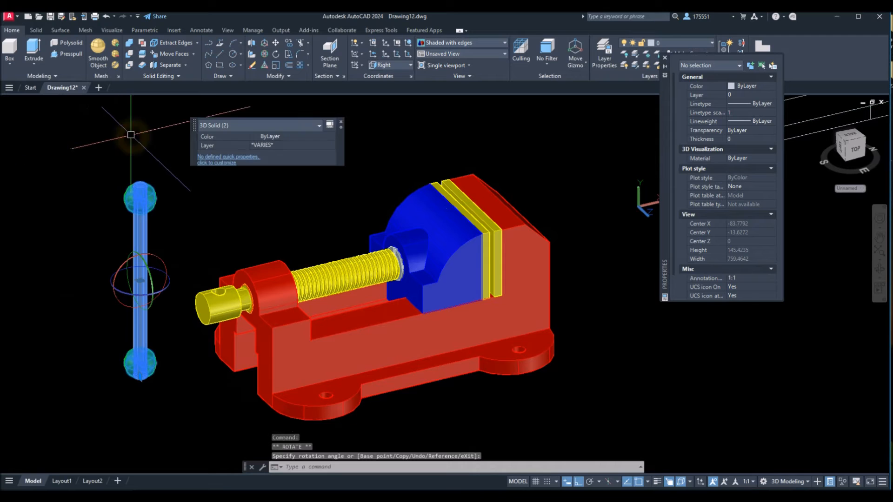
pyautogui.press('Escape')
# Step: Start moving the handle rod and both green balls, picking the rod's upper end centre as the first point of a mid-between-2-points base
pyautogui.click(147, 220)
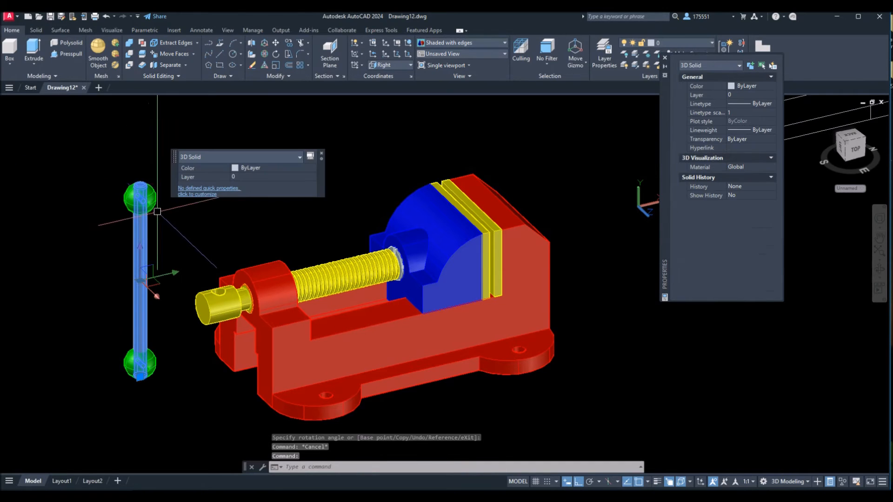
pyautogui.click(159, 364)
pyautogui.click(155, 363)
pyautogui.click(155, 363)
pyautogui.click(150, 362)
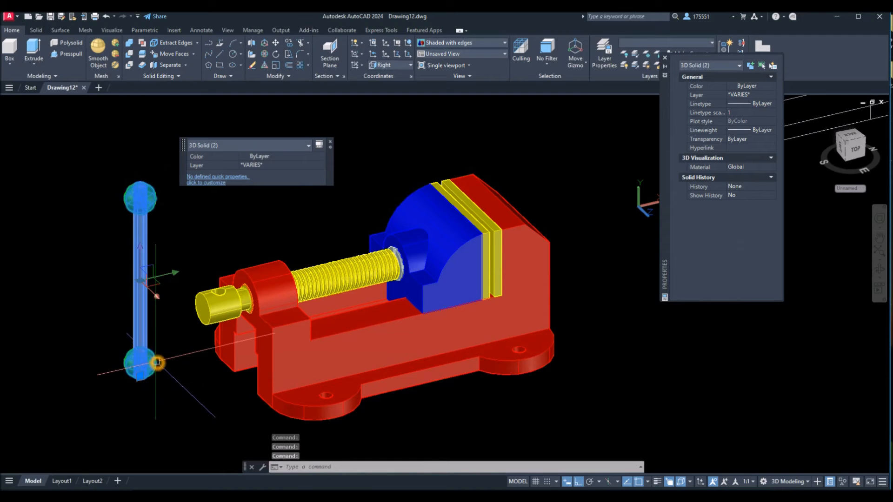
pyautogui.rightClick(74, 192)
pyautogui.click(91, 254)
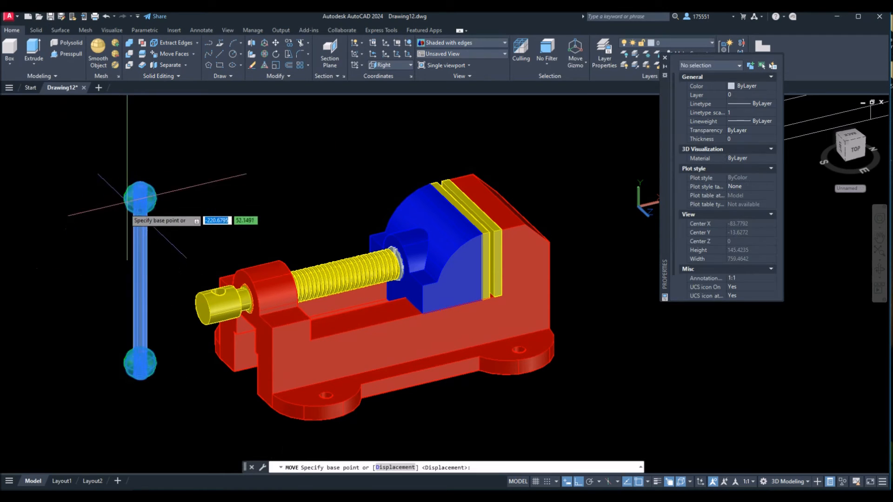
pyautogui.scroll(3, 142, 167)
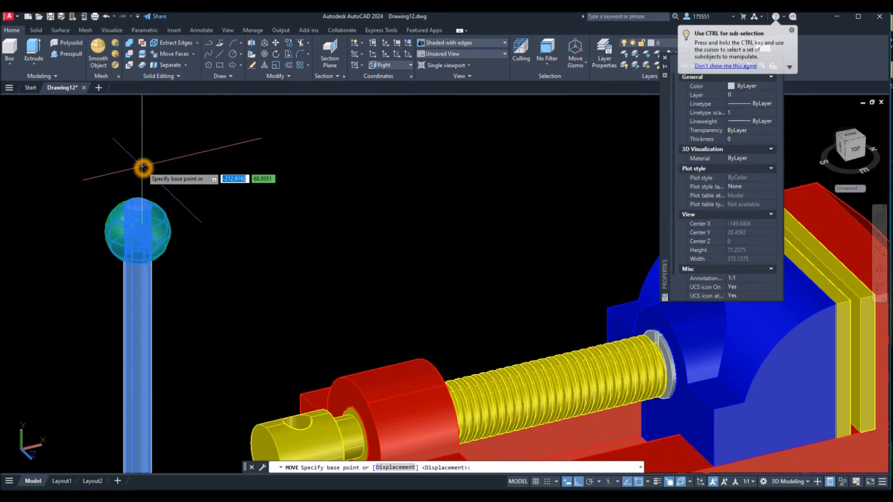
pyautogui.scroll(3, 143, 168)
pyautogui.keyDown('shift'); pyautogui.rightClick(143, 169); pyautogui.keyUp('shift')
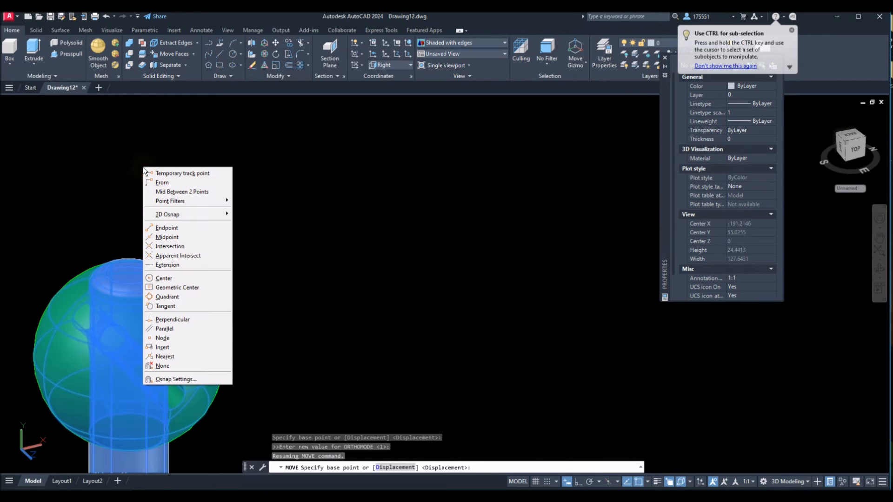
pyautogui.click(176, 191)
pyautogui.click(136, 271)
# Step: Pick the rod's lower end centre as the second midpoint reference to set the move's base point at the handle's middle
pyautogui.scroll(-9, 158, 268)
pyautogui.keyDown('shift'); pyautogui.moveTo(164, 270); pyautogui.dragTo(205, 313, button='middle'); pyautogui.keyUp('shift')
pyautogui.scroll(5, 222, 283)
pyautogui.scroll(-3, 223, 282)
pyautogui.scroll(8, 220, 284)
pyautogui.scroll(-5, 223, 282)
pyautogui.keyDown('shift'); pyautogui.moveTo(226, 281); pyautogui.dragTo(200, 258, button='middle'); pyautogui.keyUp('shift')
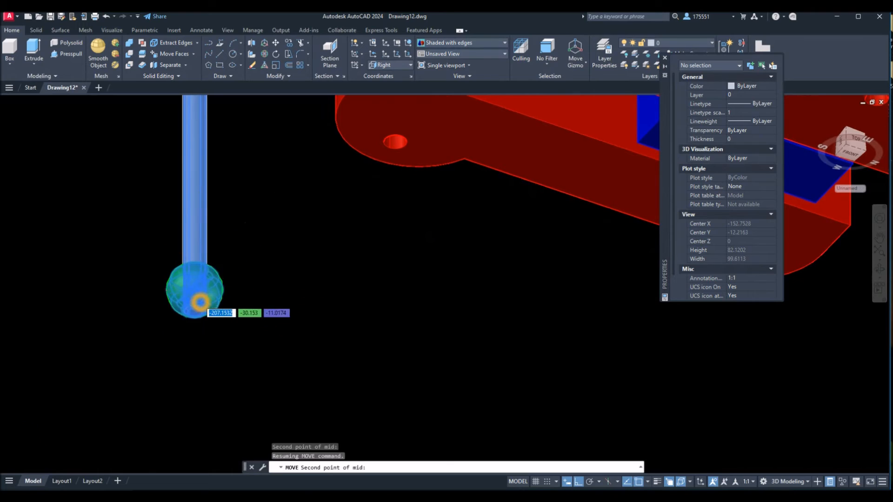
pyautogui.scroll(6, 199, 288)
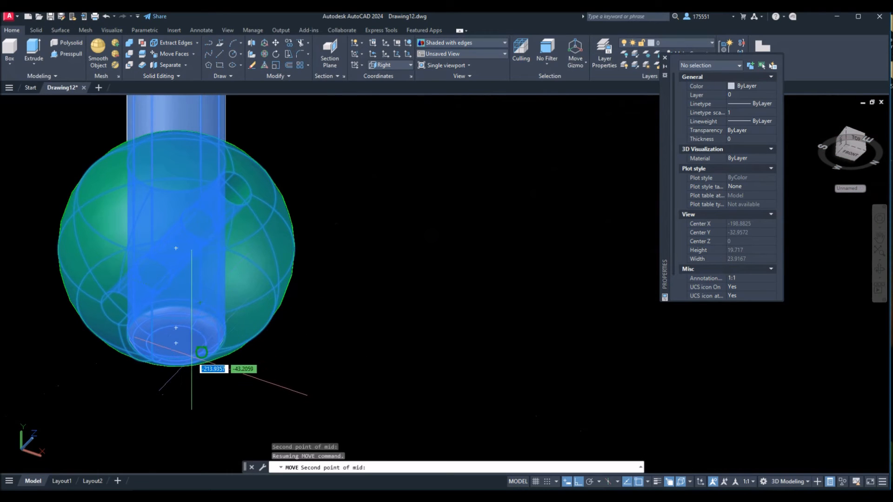
pyautogui.click(177, 331)
# Step: Place the handle's midpoint at the centre of the cross hole in the yellow screw's head
pyautogui.scroll(-6, 265, 262)
pyautogui.moveTo(279, 254); pyautogui.dragTo(218, 373, button='middle')
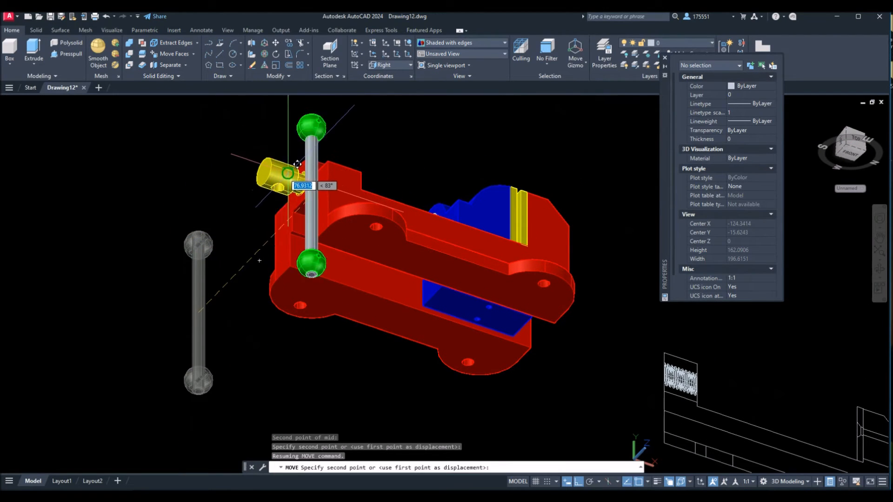
pyautogui.scroll(4, 287, 167)
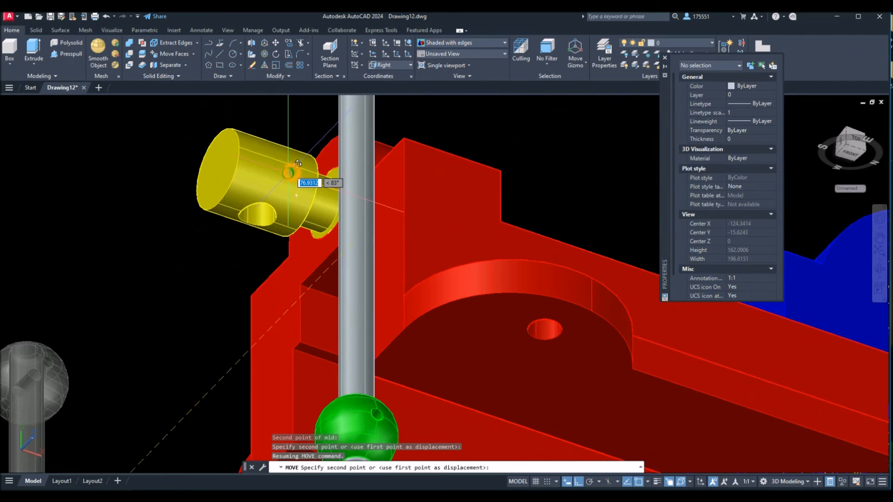
pyautogui.scroll(-2, 280, 167)
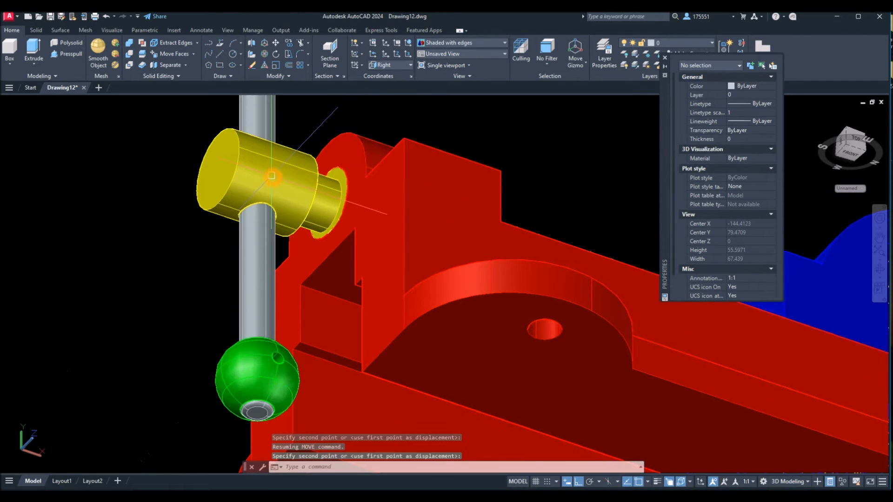
pyautogui.scroll(2, 279, 170)
pyautogui.click(279, 170)
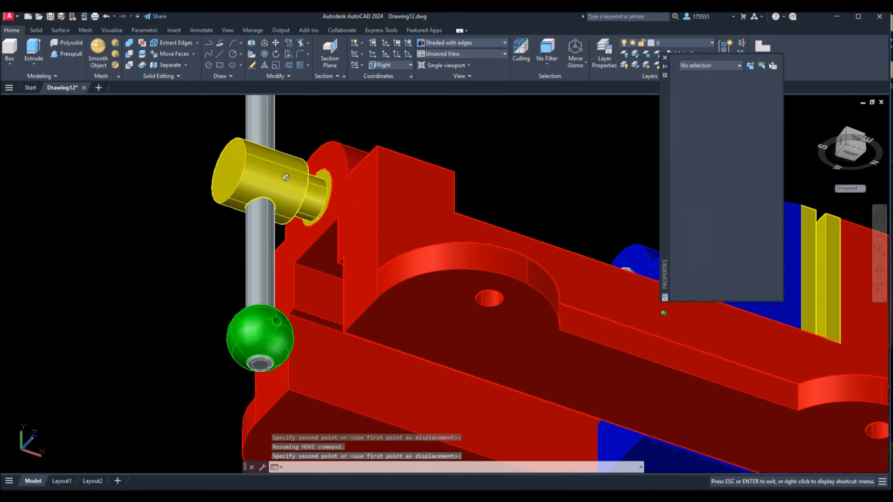
pyautogui.scroll(-1, 761, 306)
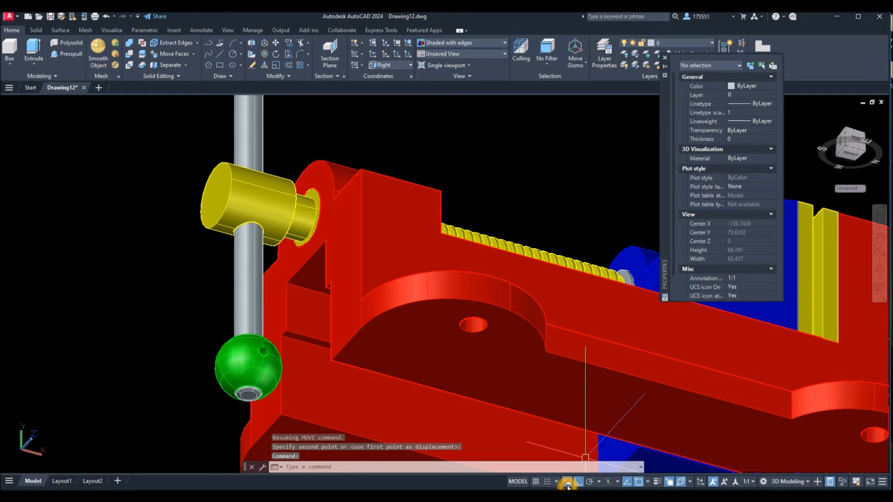
# Step: Review the enabled 3D object snap and 2D object snap modes in the drafting settings
pyautogui.click(690, 484)
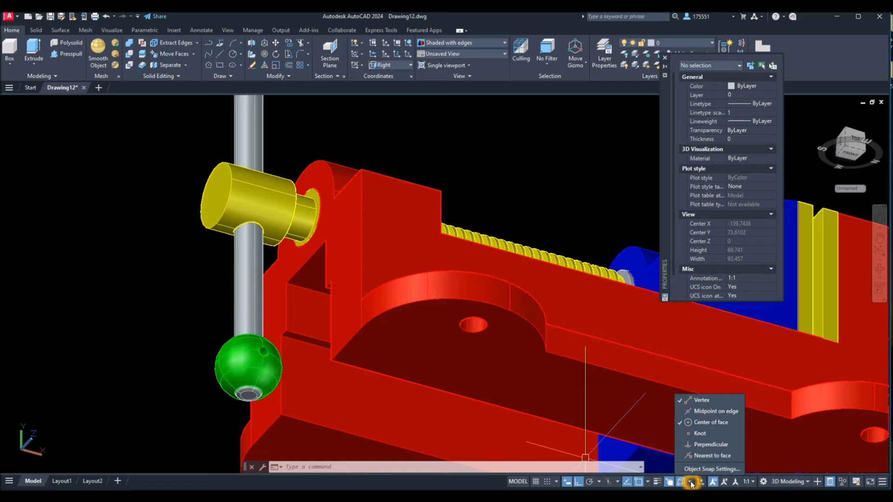
pyautogui.click(697, 469)
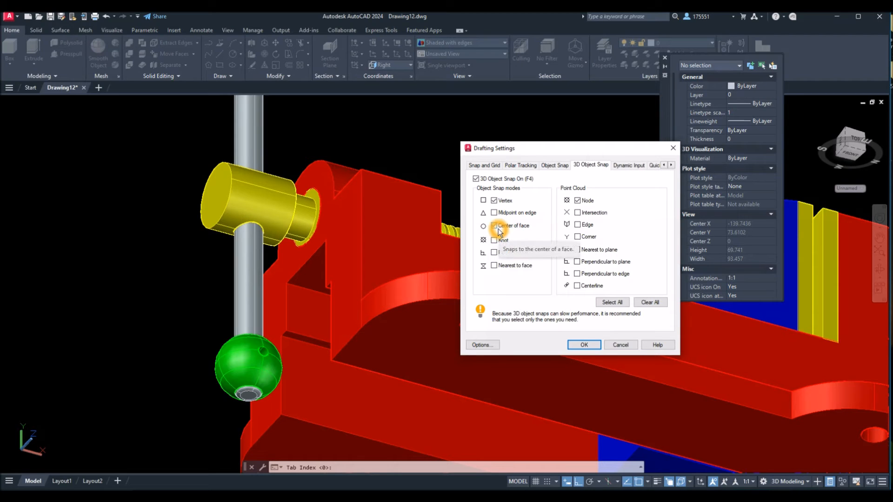
pyautogui.click(554, 166)
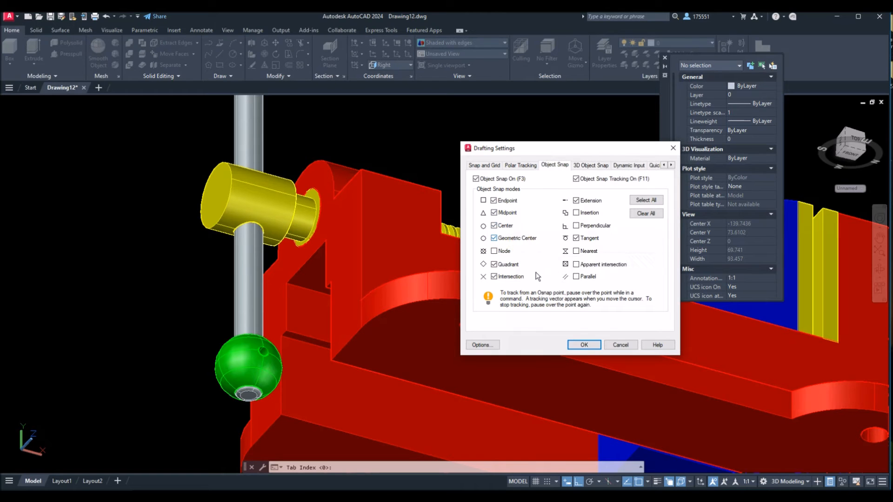
pyautogui.click(584, 345)
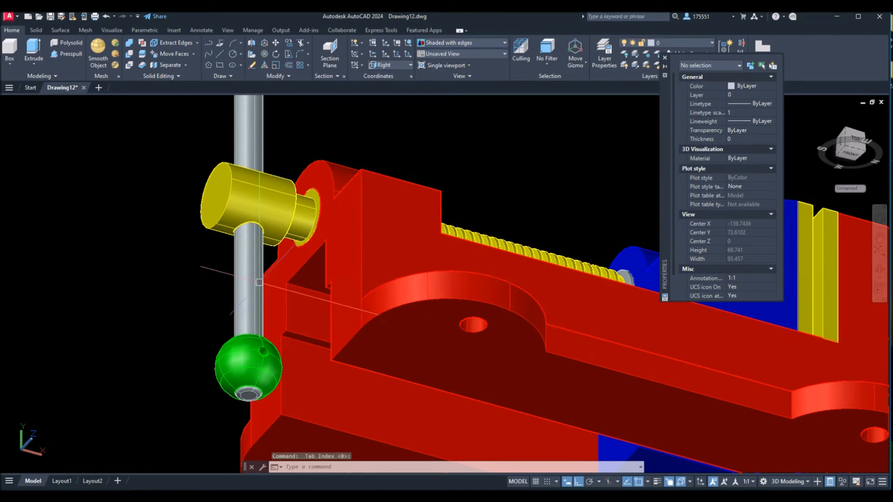
# Step: Run an interference check on all the solids of the vise assembly as one set
pyautogui.scroll(-5, 259, 283)
pyautogui.keyDown('shift'); pyautogui.moveTo(293, 162); pyautogui.dragTo(265, 99, button='middle'); pyautogui.keyUp('shift')
pyautogui.scroll(-1, 265, 100)
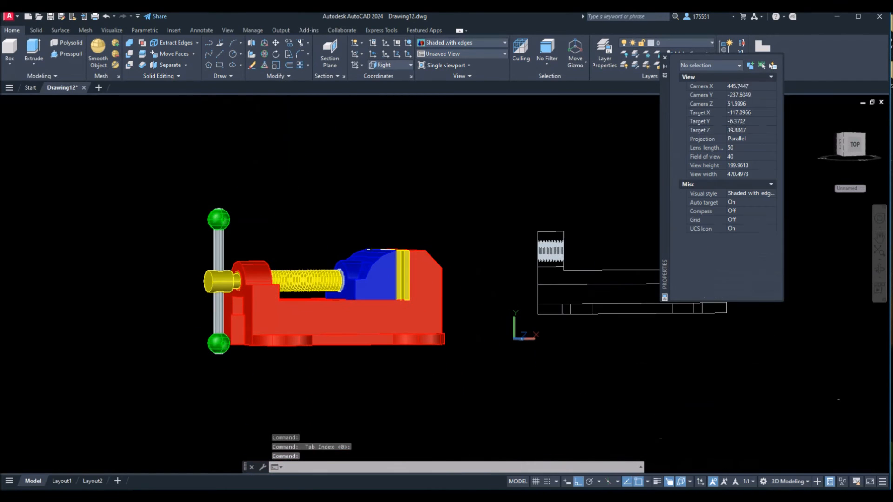
pyautogui.click(37, 31)
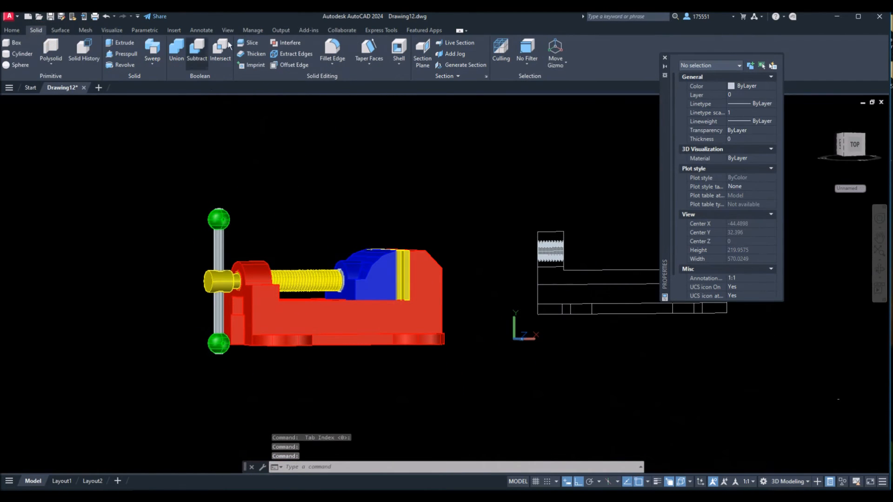
pyautogui.click(278, 47)
pyautogui.click(448, 376)
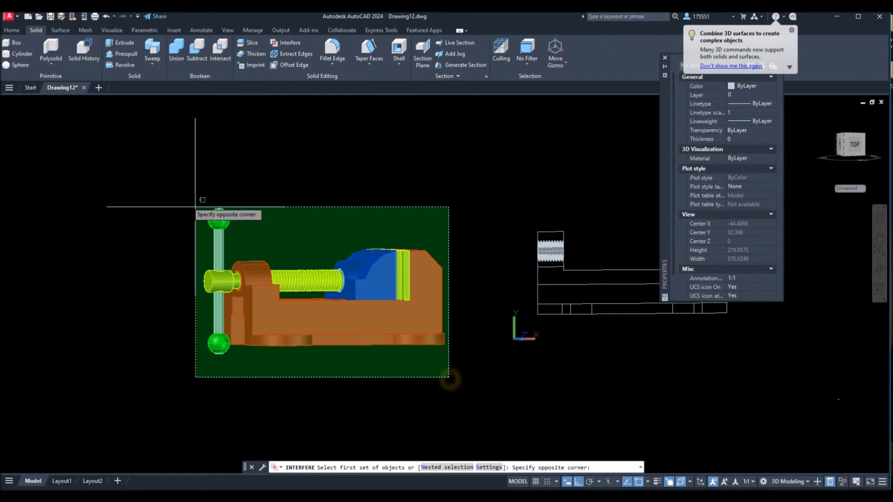
pyautogui.click(195, 207)
pyautogui.rightClick(289, 188)
pyautogui.click(307, 191)
pyautogui.rightClick(308, 191)
pyautogui.click(318, 197)
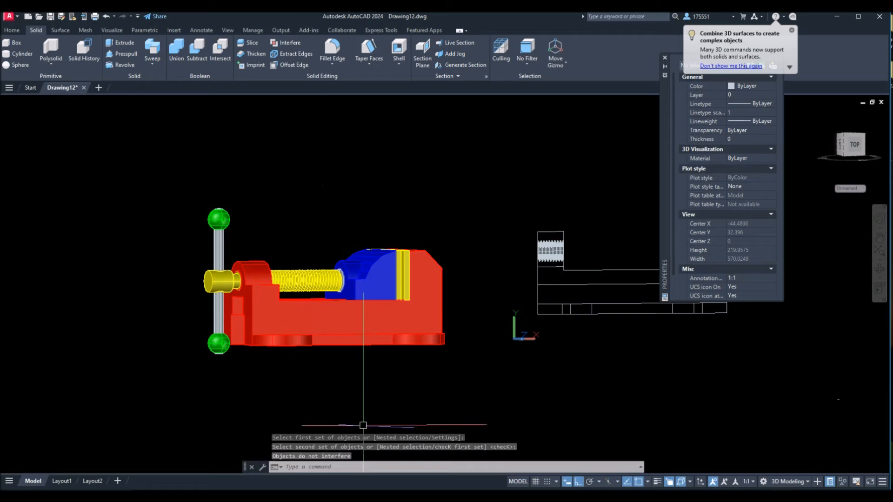
# Step: Delete the 2D side-view block reference beside the vise
pyautogui.keyDown('shift'); pyautogui.moveTo(461, 215); pyautogui.dragTo(446, 232, button='middle'); pyautogui.keyUp('shift')
pyautogui.moveTo(512, 237); pyautogui.dragTo(284, 237, button='middle')
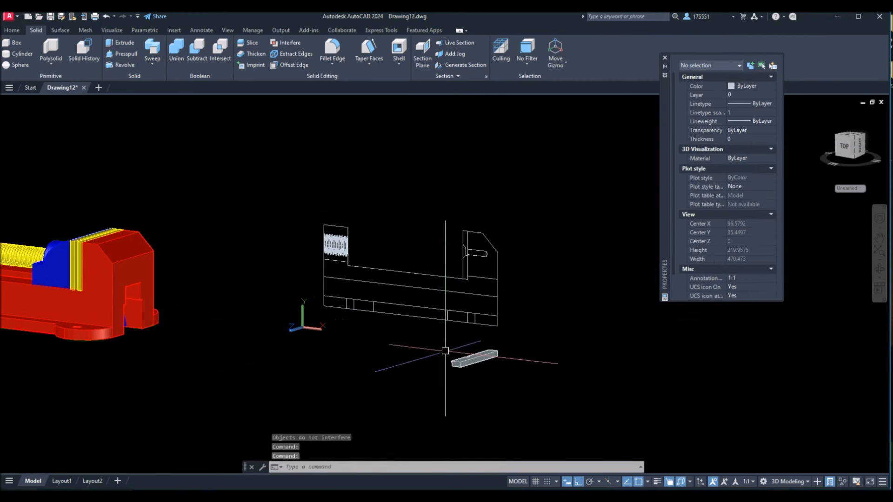
pyautogui.click(513, 329)
pyautogui.click(260, 149)
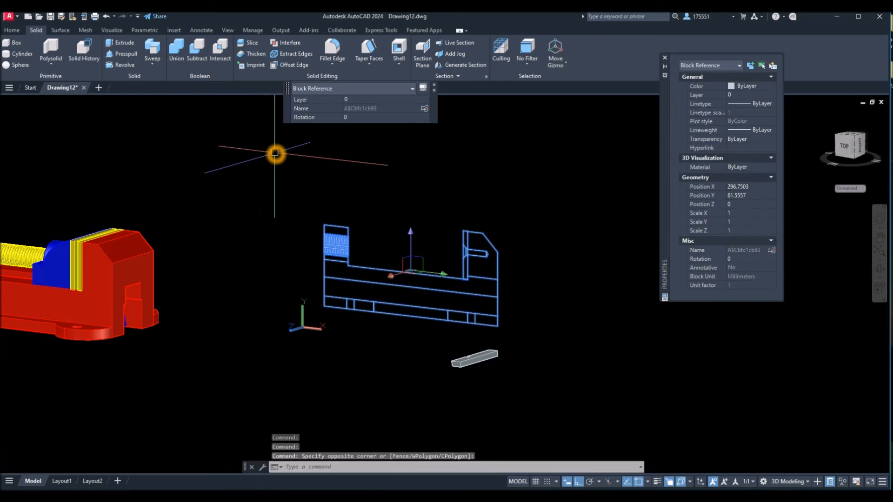
pyautogui.press('Delete')
pyautogui.keyDown('shift'); pyautogui.moveTo(432, 298); pyautogui.dragTo(492, 311, button='middle'); pyautogui.keyUp('shift')
pyautogui.moveTo(552, 309); pyautogui.dragTo(294, 275, button='middle')
pyautogui.press('Escape')
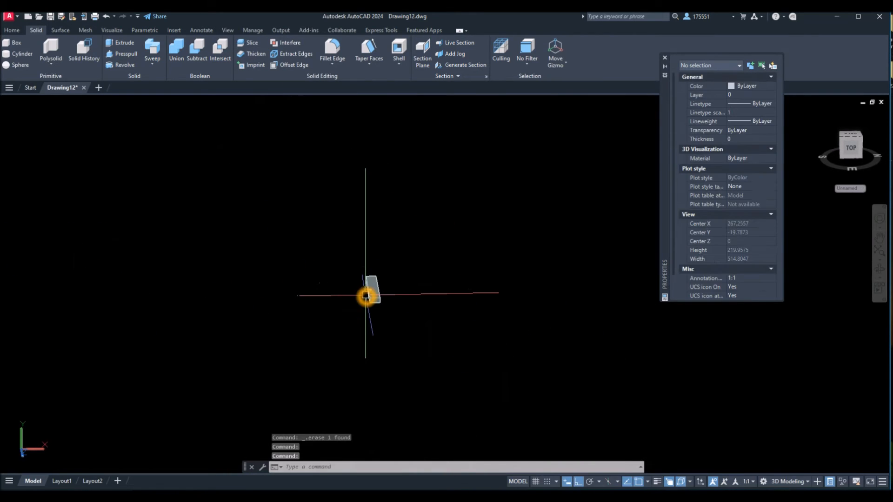
pyautogui.scroll(6, 369, 295)
pyautogui.keyDown('shift'); pyautogui.moveTo(369, 295); pyautogui.dragTo(477, 272, button='middle'); pyautogui.keyUp('shift')
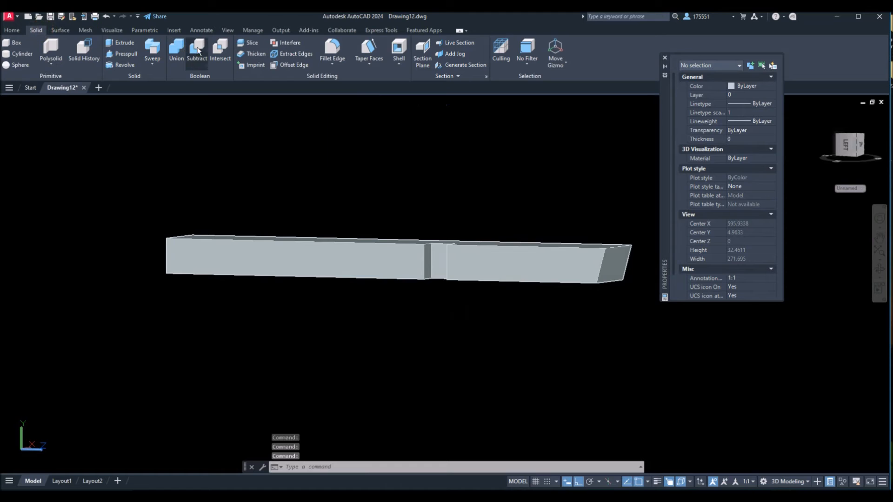
pyautogui.click(11, 30)
pyautogui.click(264, 56)
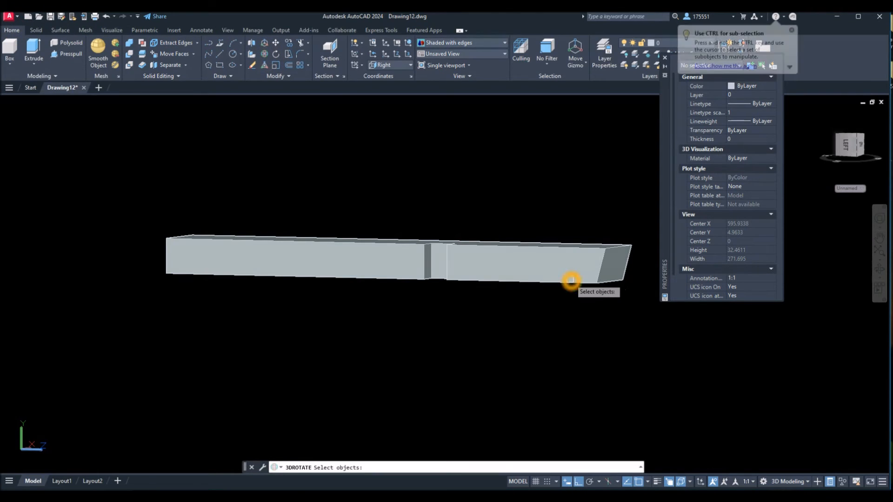
pyautogui.click(571, 281)
pyautogui.press('Return')
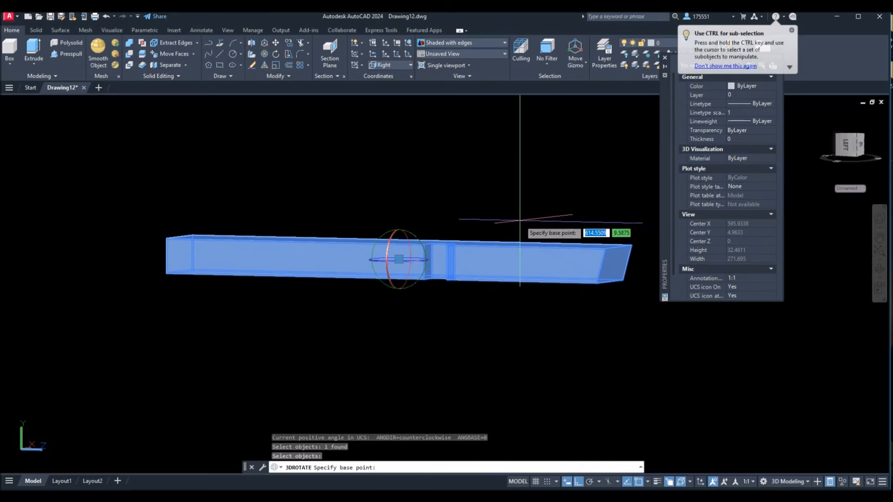
pyautogui.click(389, 276)
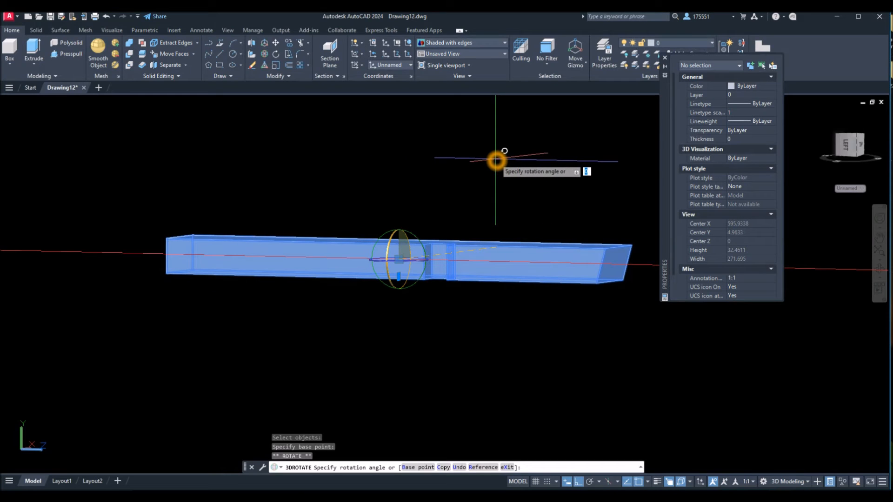
pyautogui.press('Escape')
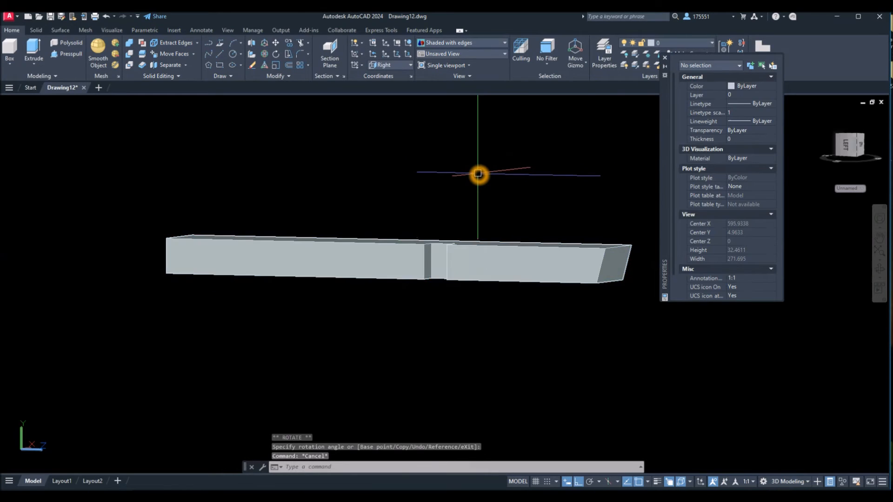
# Step: Switch to the Top view and delete the stray leftover object
pyautogui.scroll(2, 478, 174)
pyautogui.click(26, 102)
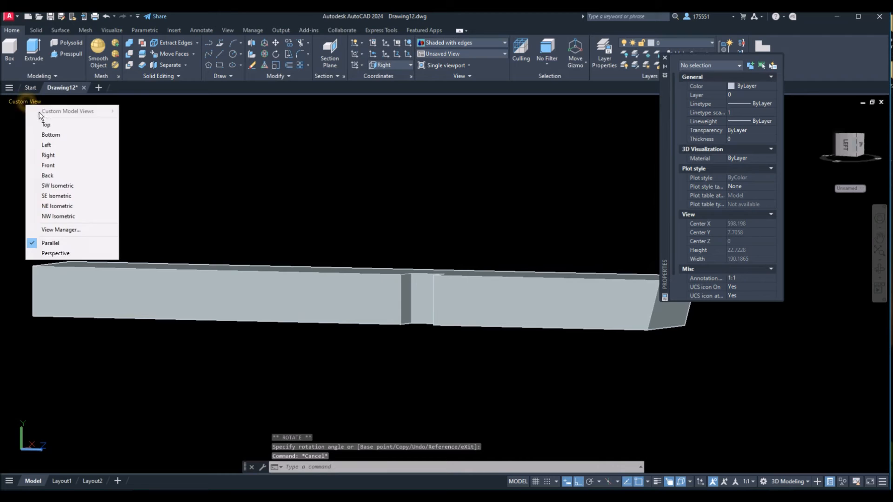
pyautogui.click(48, 121)
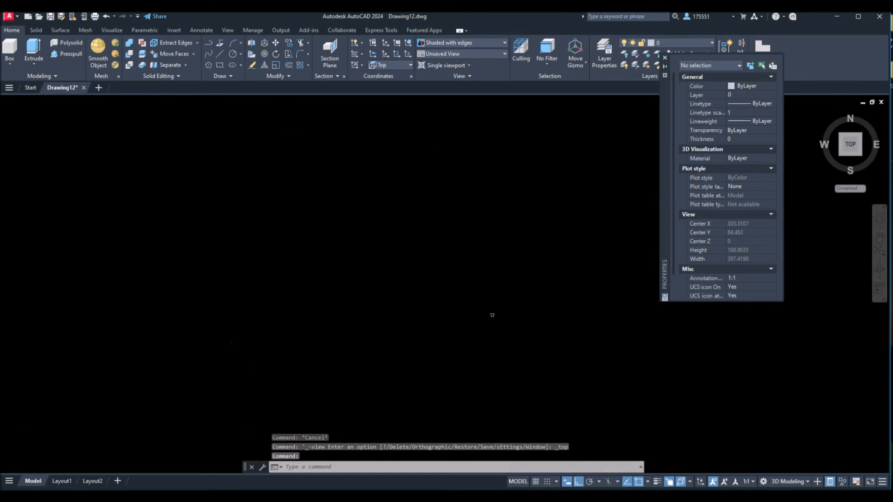
pyautogui.click(512, 325)
pyautogui.click(403, 291)
pyautogui.press('Delete')
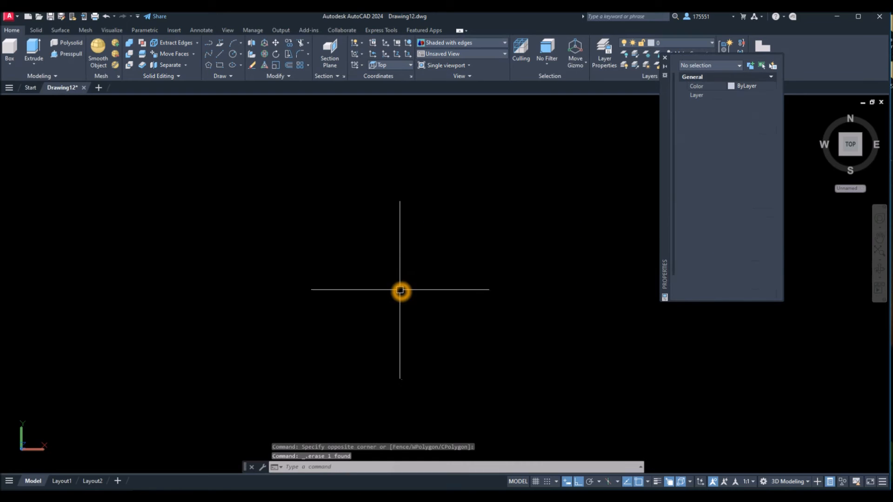
# Step: Move the loose grey bar to just behind the vise's rear end in the Top view
pyautogui.scroll(-8, 400, 289)
pyautogui.moveTo(398, 288); pyautogui.dragTo(479, 303, button='middle')
pyautogui.scroll(-1, 479, 303)
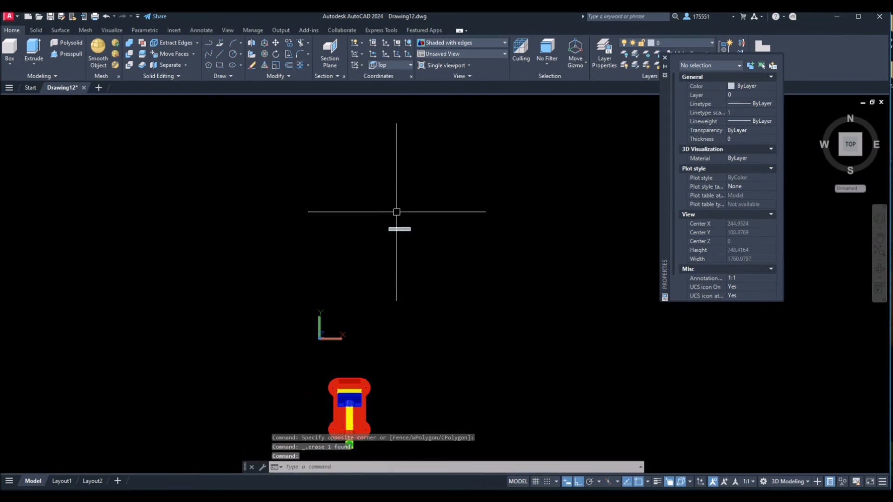
pyautogui.click(399, 227)
pyautogui.rightClick(401, 230)
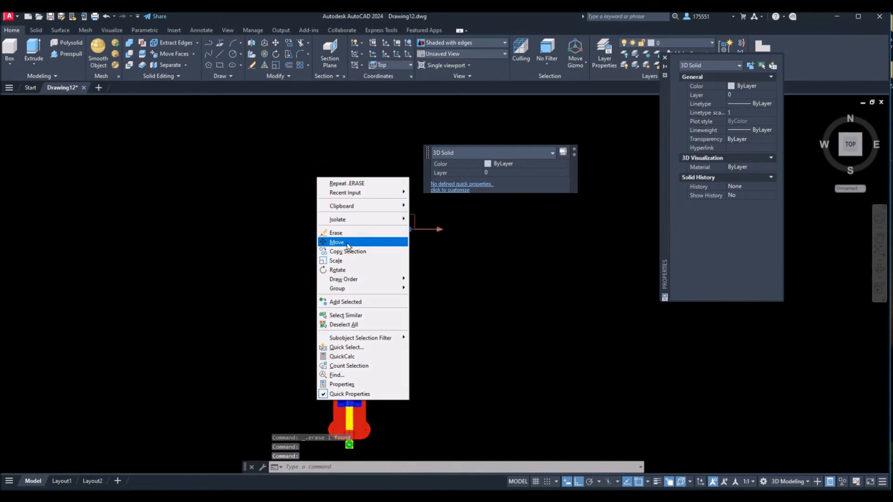
pyautogui.click(400, 238)
pyautogui.click(420, 245)
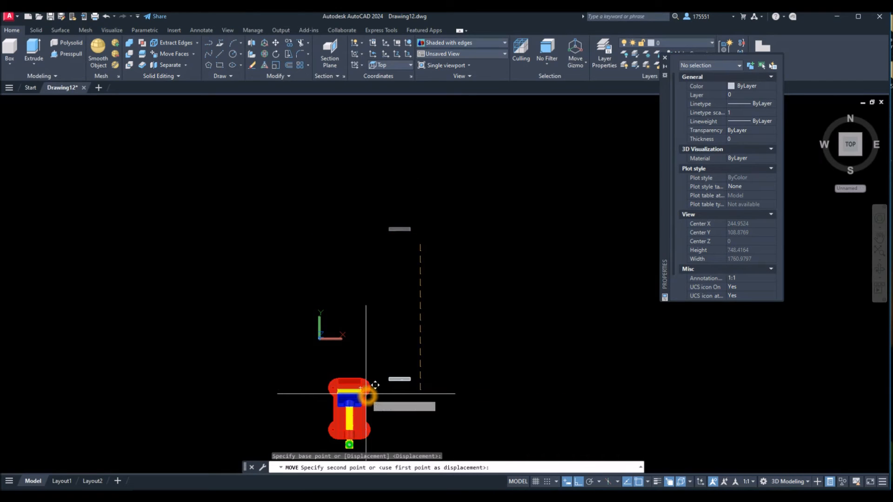
pyautogui.click(362, 388)
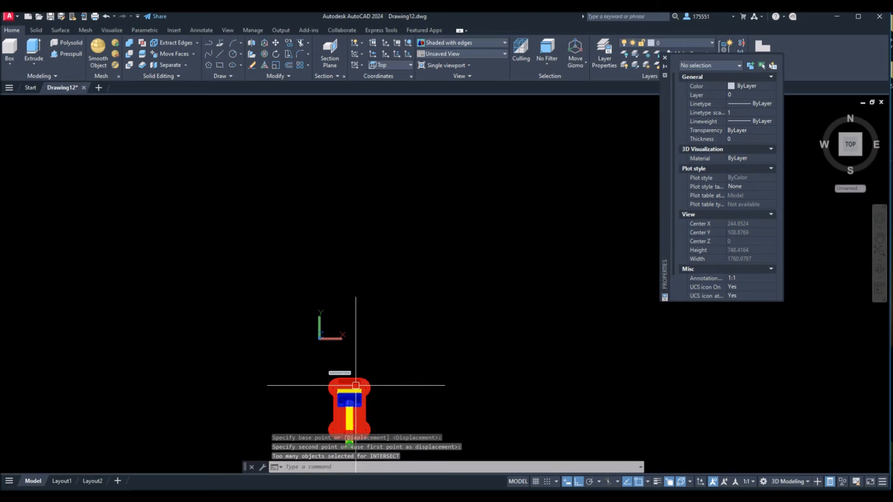
# Step: Mirror the grey notched bar across its long notched edge, keeping the original, to get a matching pair
pyautogui.scroll(10, 372, 354)
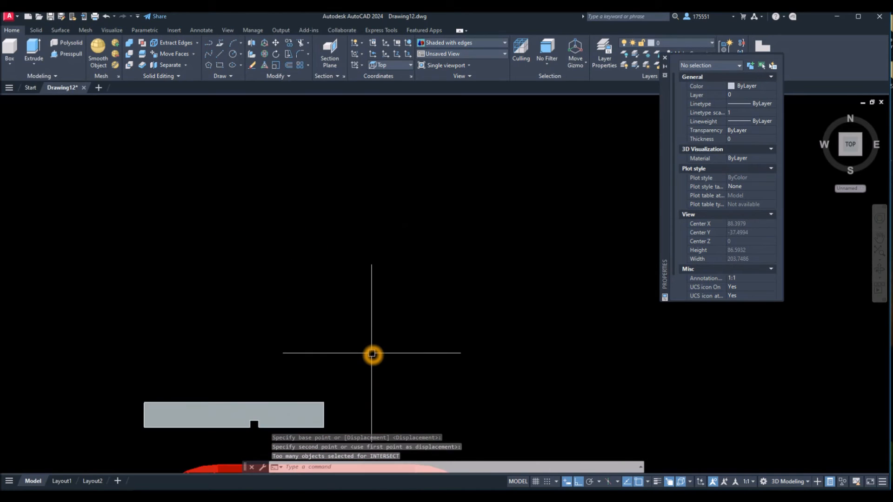
pyautogui.moveTo(372, 293); pyautogui.dragTo(406, 165, button='middle')
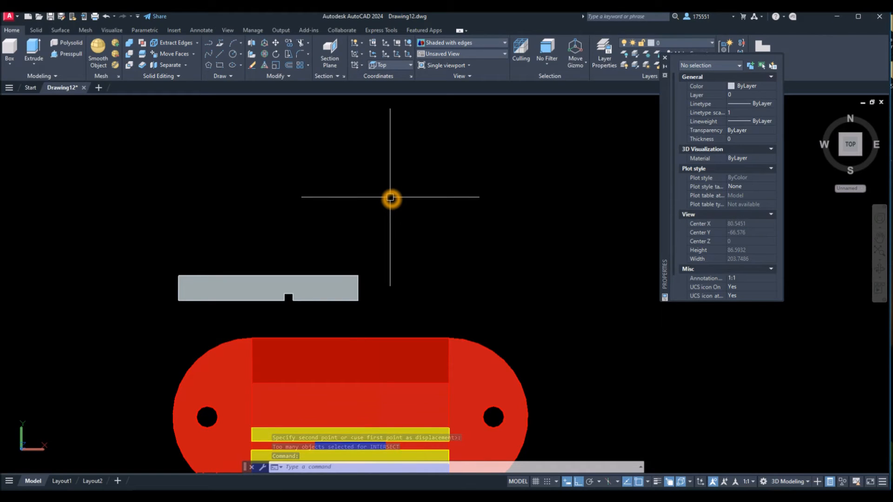
pyautogui.write('MI')
pyautogui.press('Return')
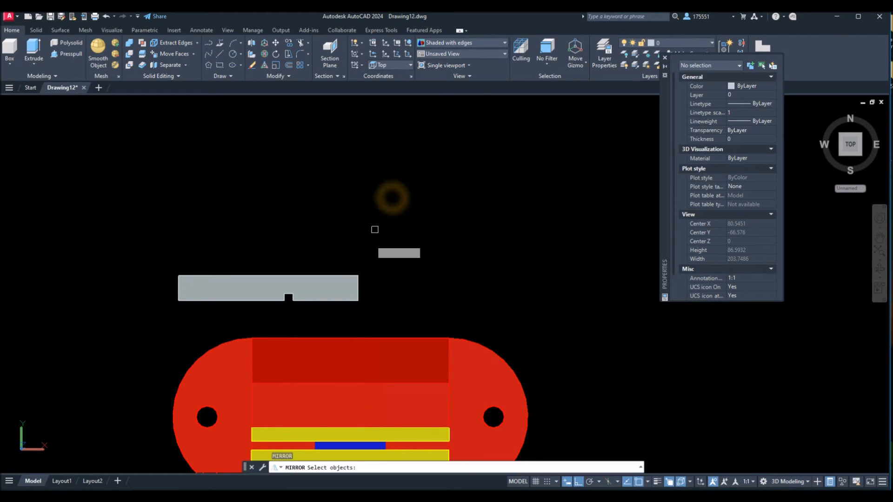
pyautogui.click(355, 280)
pyautogui.press('Return')
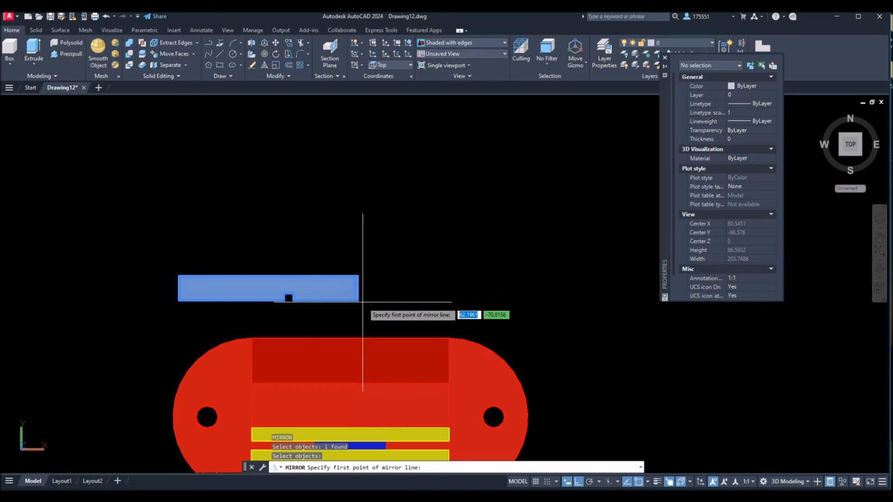
pyautogui.click(361, 302)
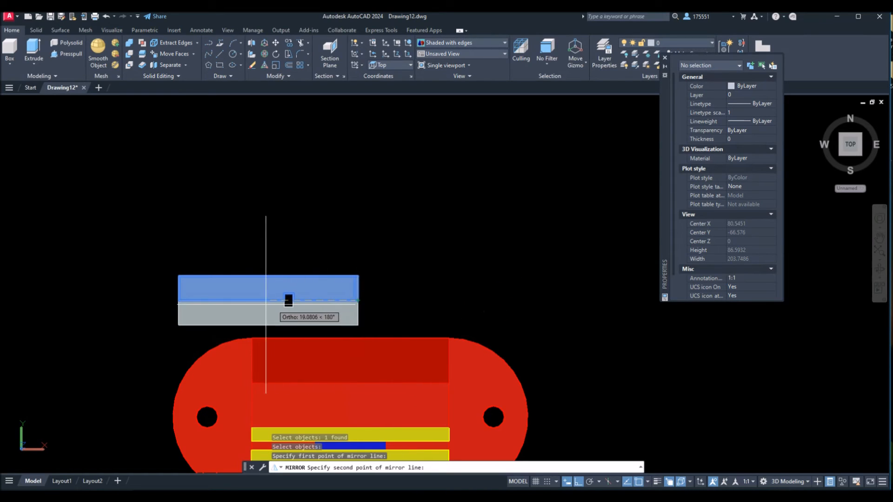
pyautogui.click(122, 302)
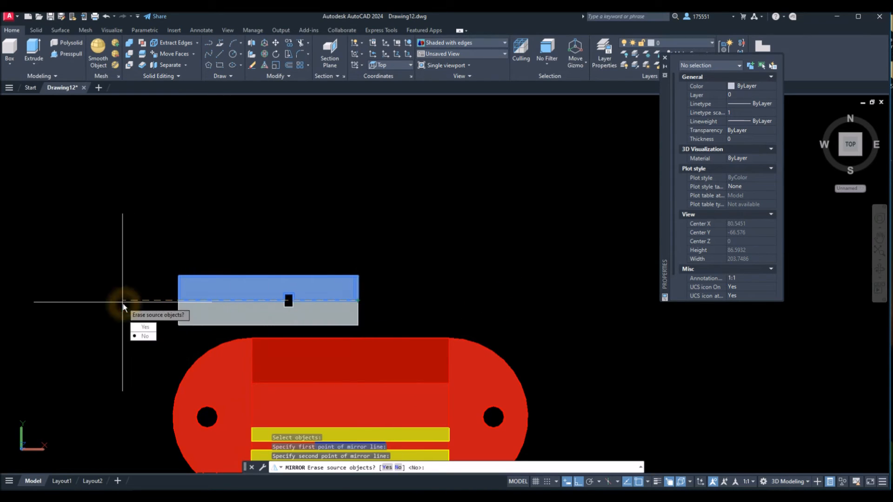
pyautogui.click(145, 337)
# Step: Rotate both grey bars 270 degrees about the vertical axis with 3D Rotate so they run lengthwise along the vise
pyautogui.keyDown('shift'); pyautogui.moveTo(191, 284); pyautogui.dragTo(334, 167, button='middle'); pyautogui.keyUp('shift')
pyautogui.keyDown('shift'); pyautogui.moveTo(139, 374); pyautogui.dragTo(250, 300, button='middle'); pyautogui.keyUp('shift')
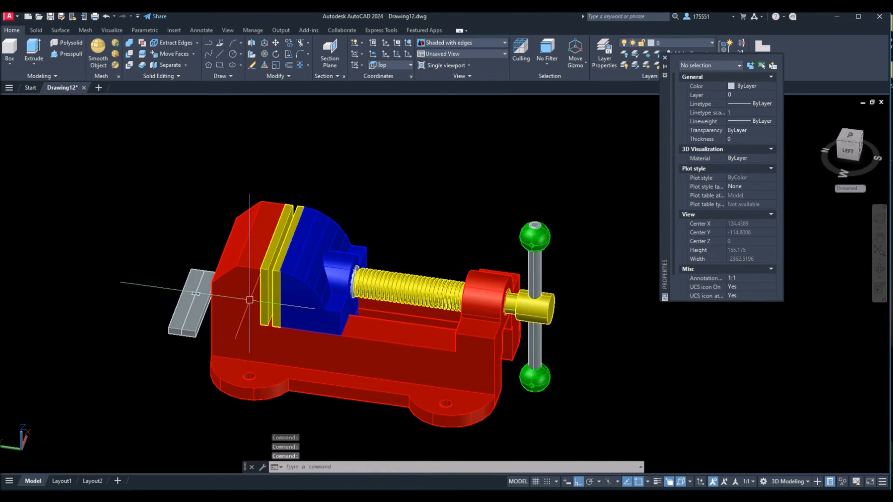
pyautogui.click(263, 54)
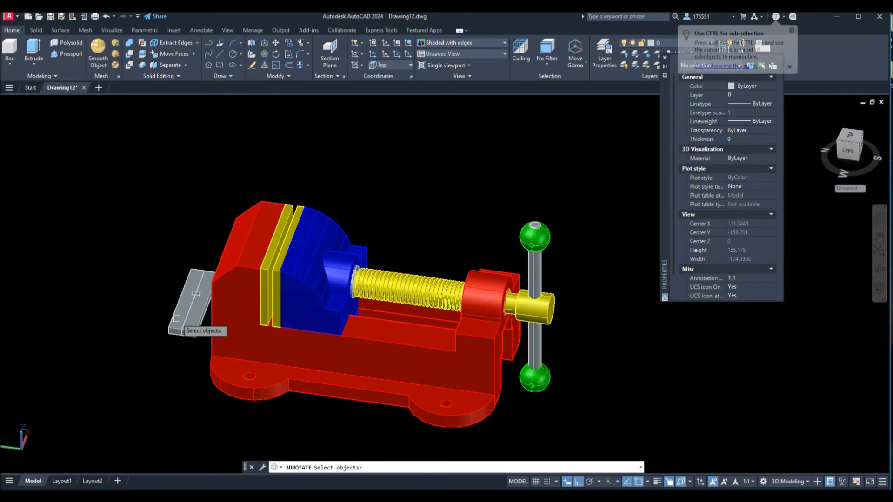
pyautogui.click(195, 320)
pyautogui.click(171, 316)
pyautogui.press('Return')
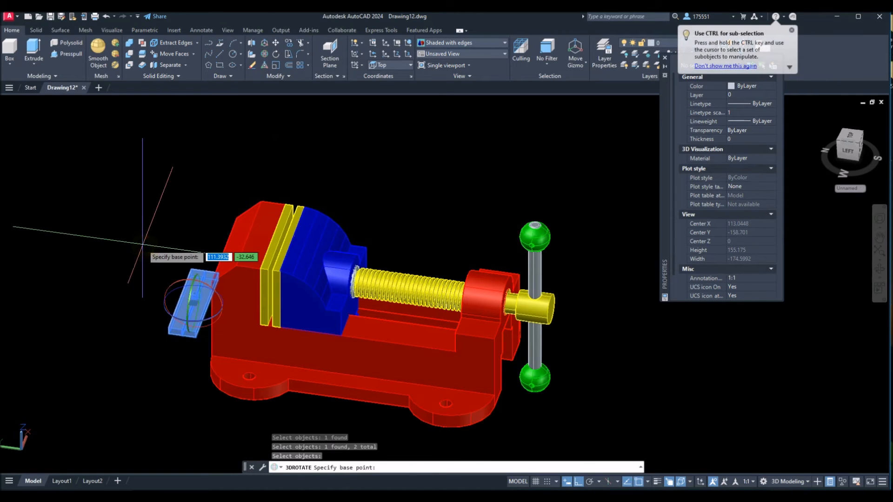
pyautogui.click(205, 322)
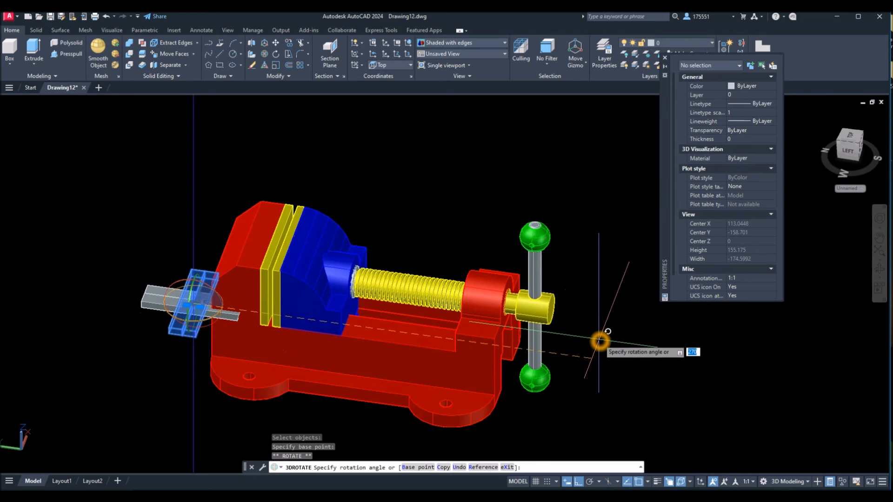
pyautogui.press('Escape')
pyautogui.press('Escape')
# Step: Move both grey bars straight back along the vise's length until they are clear of its rear end
pyautogui.moveTo(189, 338)
pyautogui.keyDown('shift'); pyautogui.mouseDown(button='middle')
pyautogui.moveTo(207, 255)
pyautogui.moveTo(218, 288)
pyautogui.moveTo(183, 328)
pyautogui.mouseUp(button='middle'); pyautogui.keyUp('shift')
pyautogui.click(185, 335)
pyautogui.rightClick(102, 229)
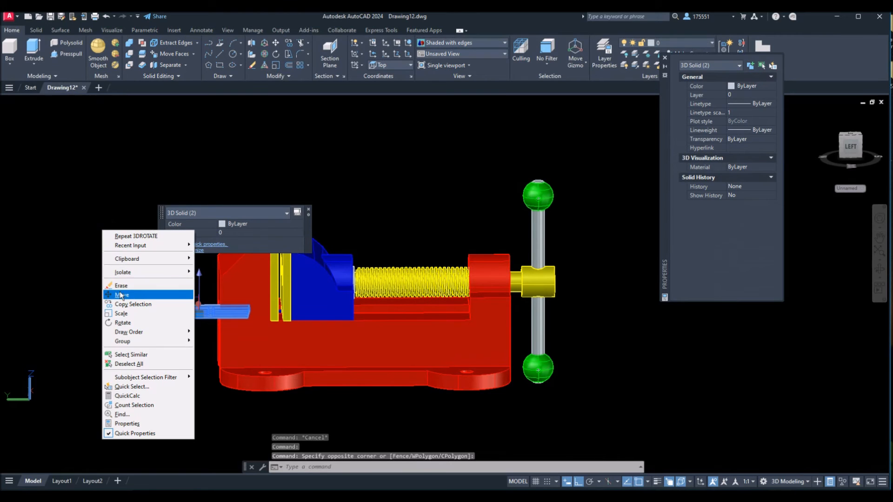
pyautogui.click(137, 293)
pyautogui.click(155, 354)
pyautogui.click(99, 345)
# Step: Isolate the blue movable jaw together with the two grey bars, hiding the rest of the vise
pyautogui.keyDown('shift'); pyautogui.moveTo(99, 346); pyautogui.dragTo(86, 329, button='middle'); pyautogui.keyUp('shift')
pyautogui.keyDown('shift'); pyautogui.moveTo(140, 314); pyautogui.dragTo(508, 355, button='middle'); pyautogui.keyUp('shift')
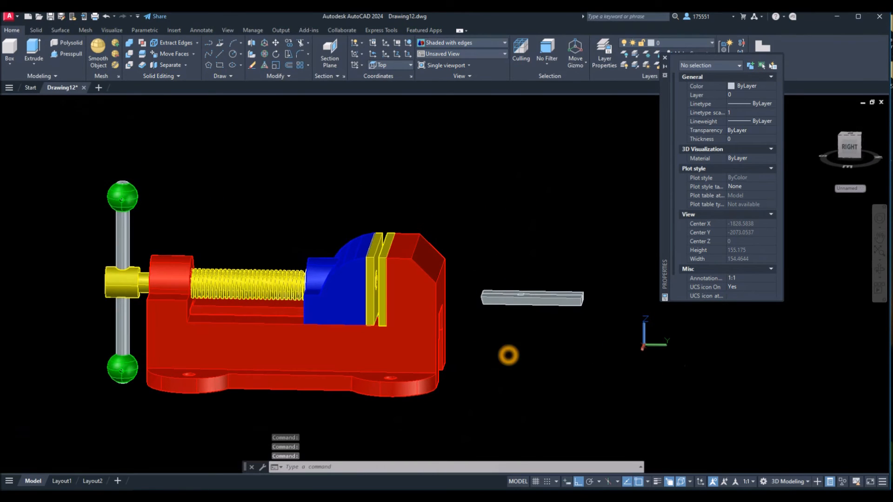
pyautogui.keyDown('shift'); pyautogui.moveTo(344, 331); pyautogui.dragTo(299, 289, button='middle'); pyautogui.keyUp('shift')
pyautogui.scroll(3, 402, 332)
pyautogui.keyDown('shift'); pyautogui.moveTo(402, 331); pyautogui.dragTo(390, 342, button='middle'); pyautogui.keyUp('shift')
pyautogui.scroll(-3, 378, 305)
pyautogui.click(379, 299)
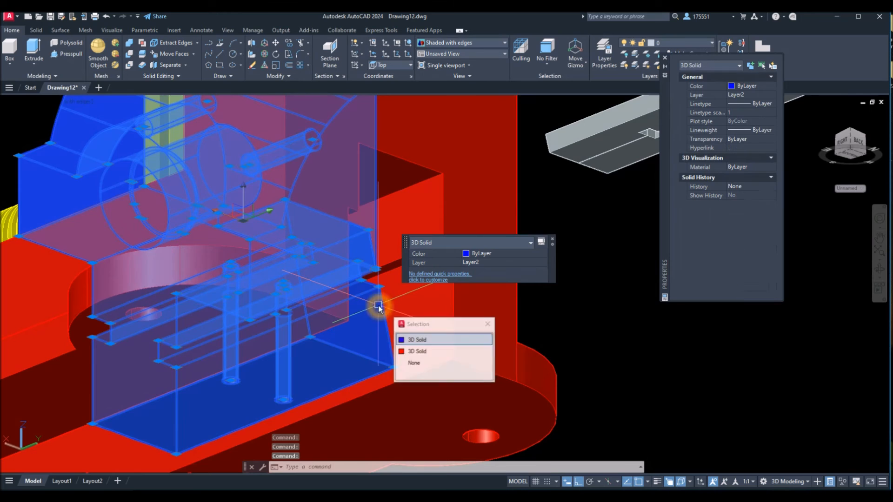
pyautogui.scroll(-3, 289, 299)
pyautogui.scroll(-2, 293, 301)
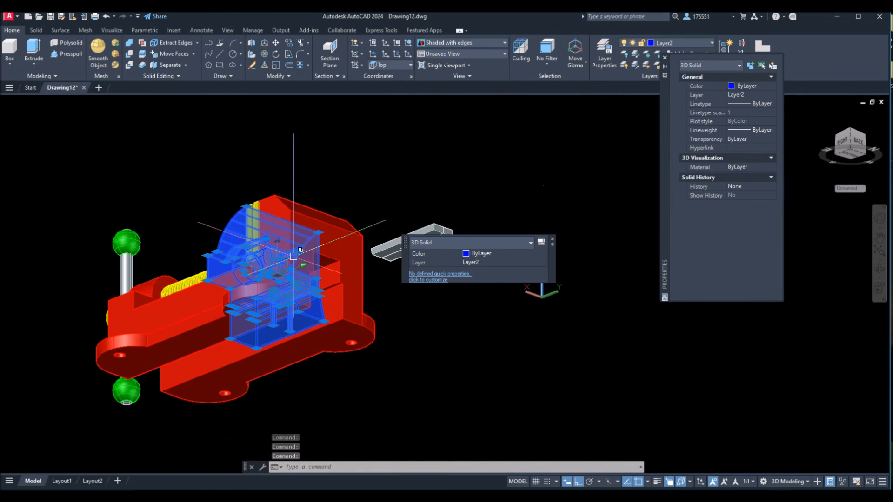
pyautogui.click(366, 226)
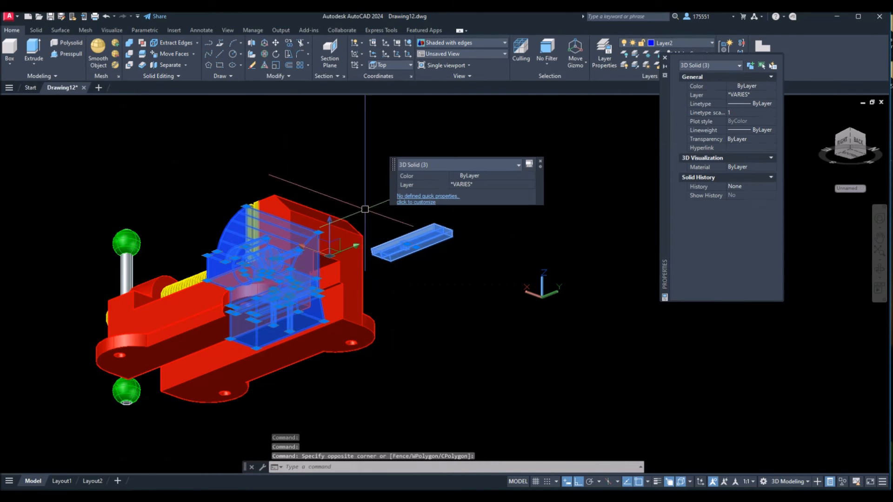
pyautogui.rightClick(311, 150)
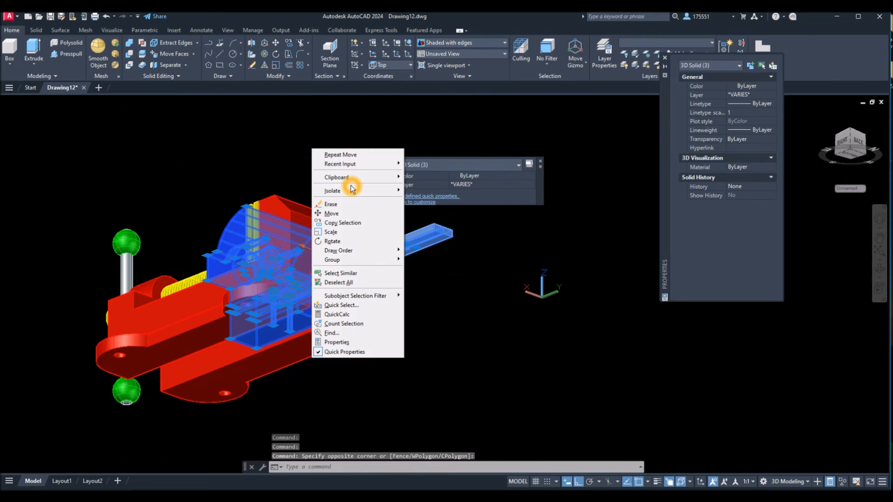
pyautogui.click(415, 192)
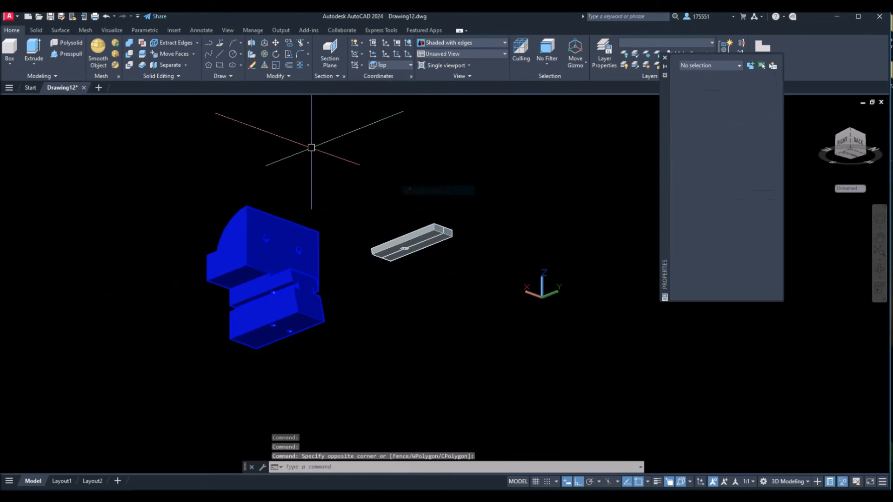
# Step: Rotate both grey bars 180 degrees about the crosswise horizontal axis with 3D Rotate so their slanted ends face backward
pyautogui.keyDown('shift'); pyautogui.moveTo(305, 199); pyautogui.dragTo(384, 239, button='middle'); pyautogui.keyUp('shift')
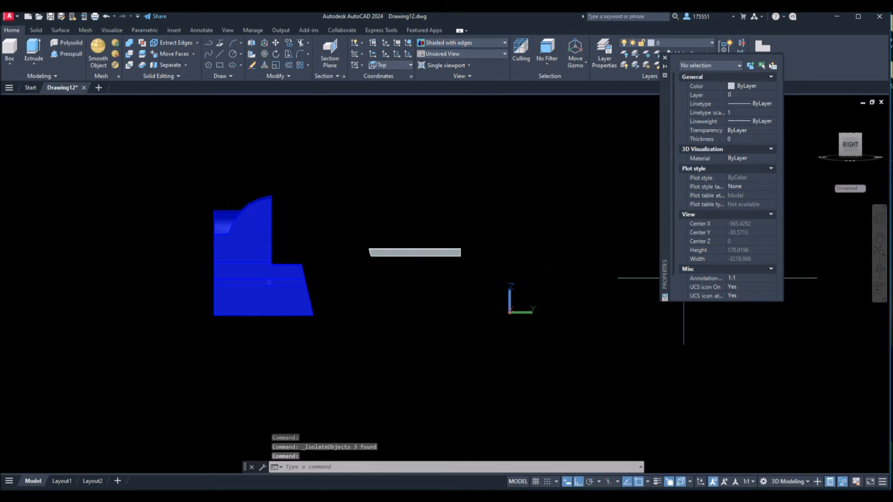
pyautogui.click(264, 54)
pyautogui.click(425, 266)
pyautogui.click(369, 226)
pyautogui.press('Return')
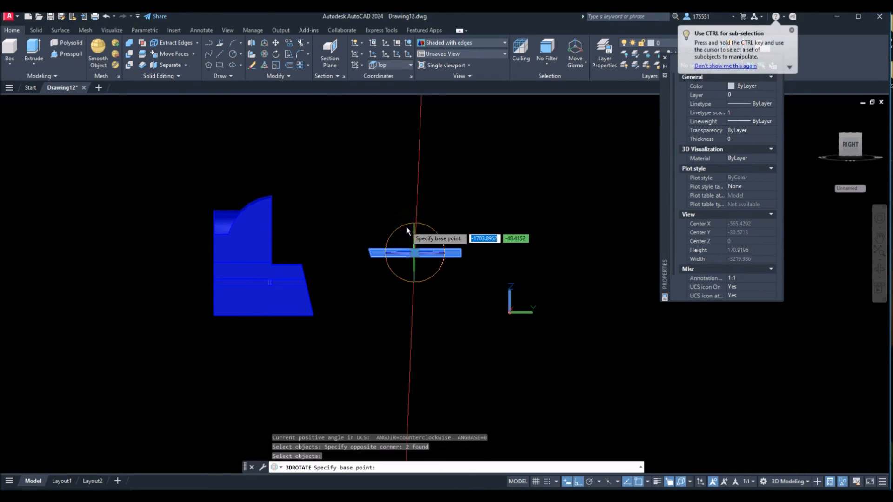
pyautogui.click(438, 229)
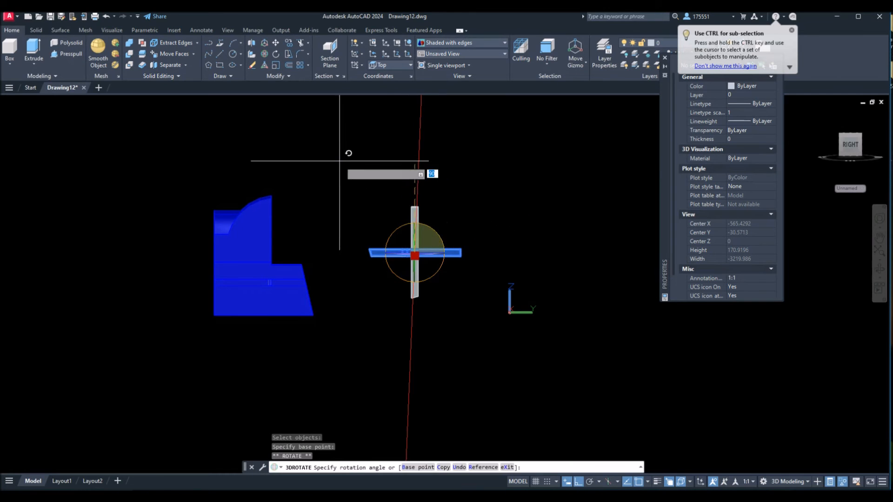
pyautogui.press('Escape')
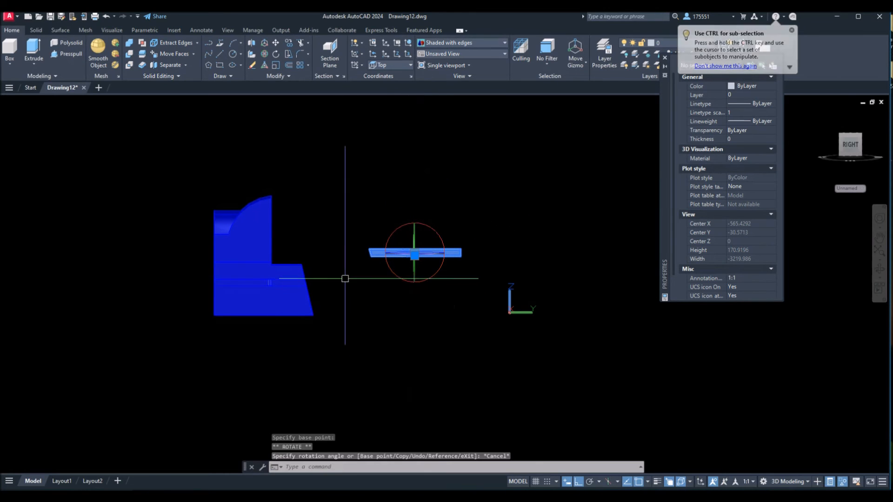
pyautogui.keyDown('shift'); pyautogui.moveTo(344, 277); pyautogui.dragTo(315, 298, button='middle'); pyautogui.keyUp('shift')
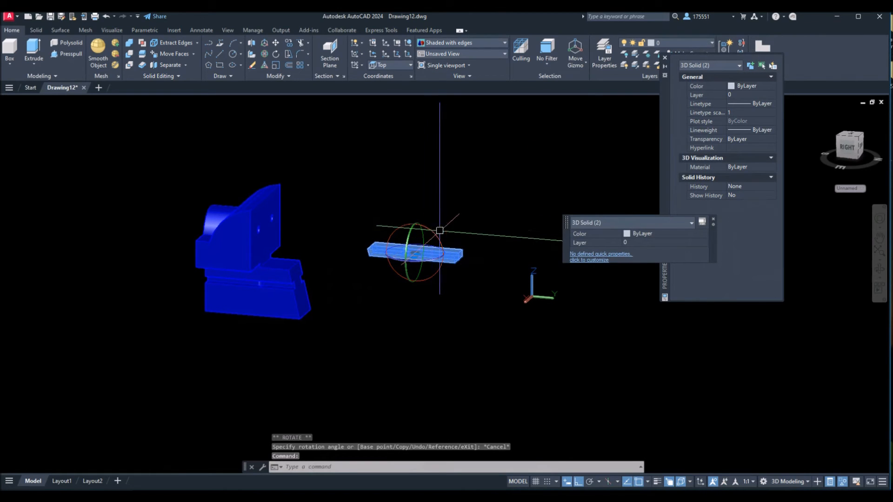
pyautogui.click(437, 240)
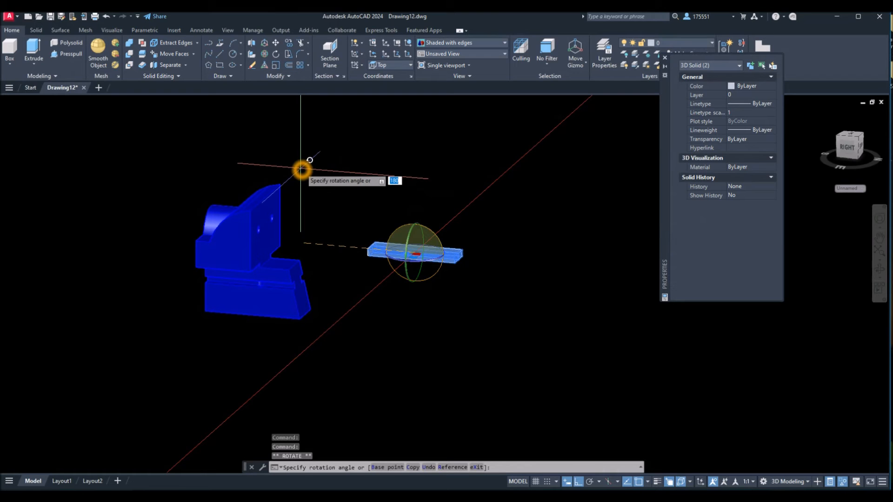
pyautogui.press('Escape')
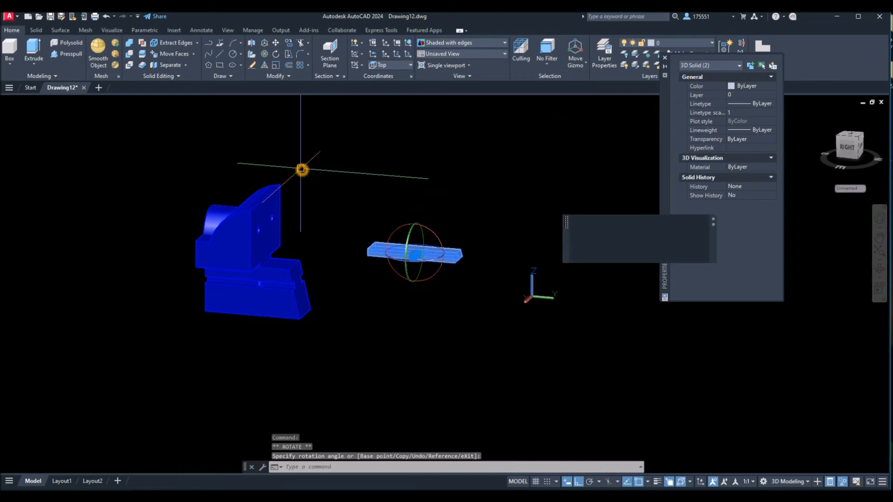
pyautogui.press('Escape')
# Step: Move the bar on the right into the blue jaw's right-side slot, snapping its front end corner to the slot's upper front corner
pyautogui.scroll(5, 427, 248)
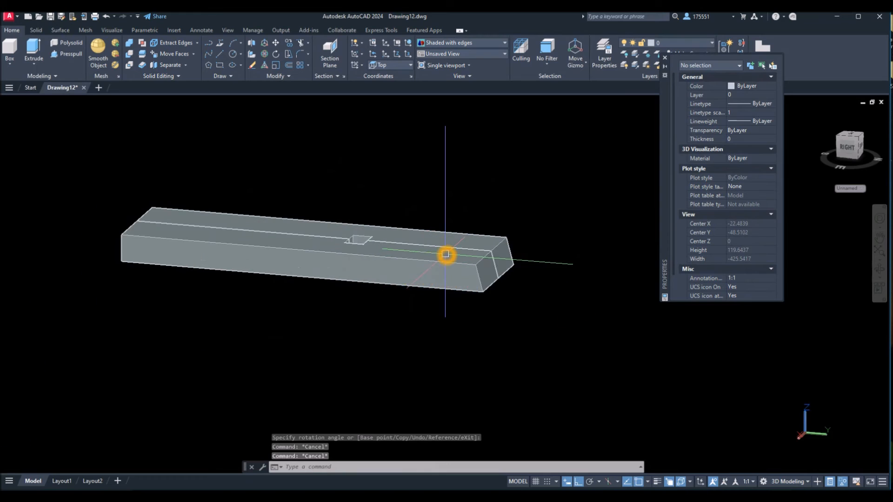
pyautogui.click(315, 235)
pyautogui.rightClick(239, 154)
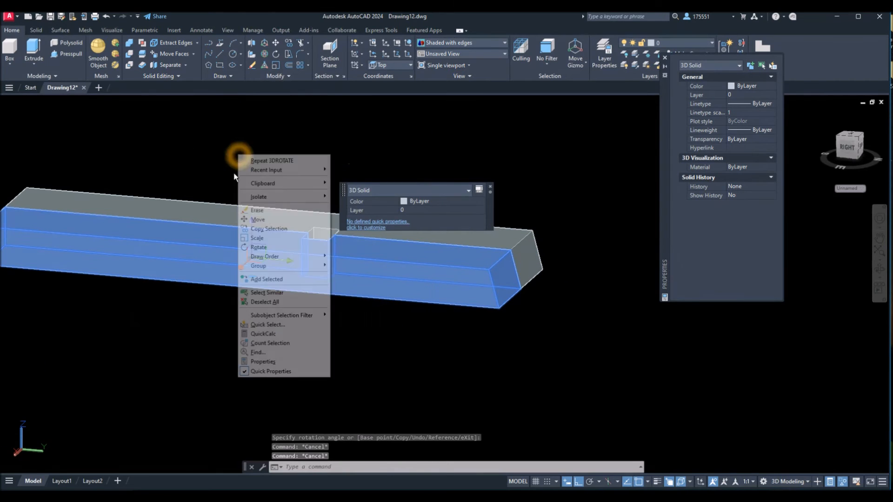
pyautogui.click(257, 219)
pyautogui.moveTo(167, 220); pyautogui.dragTo(422, 219, button='middle')
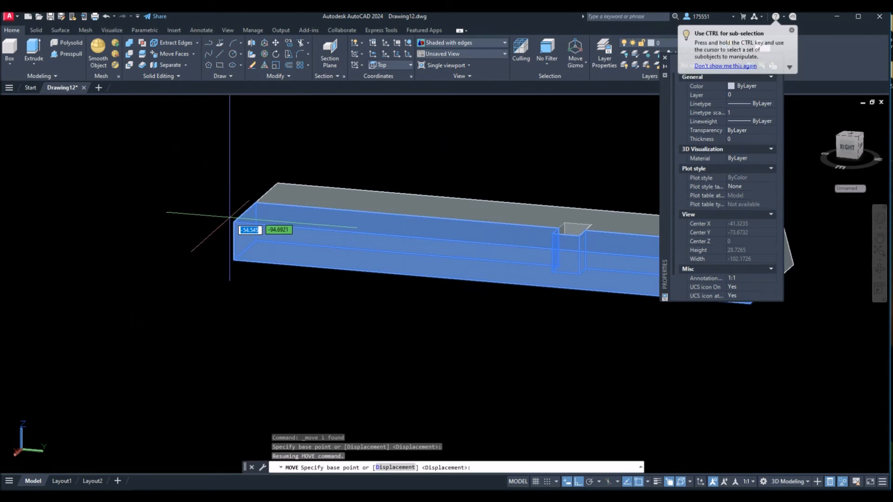
pyautogui.click(234, 221)
pyautogui.scroll(-3, 232, 223)
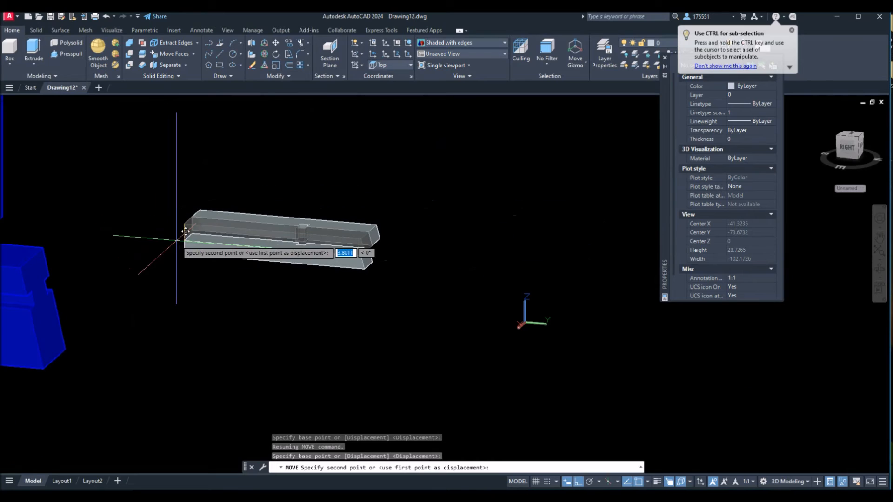
pyautogui.click(590, 483)
pyautogui.moveTo(131, 289); pyautogui.dragTo(418, 282, button='middle')
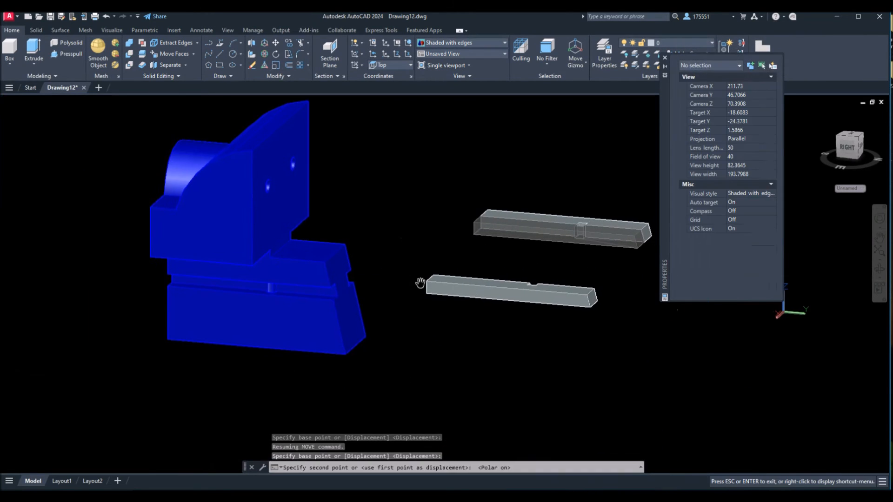
pyautogui.scroll(5, 120, 319)
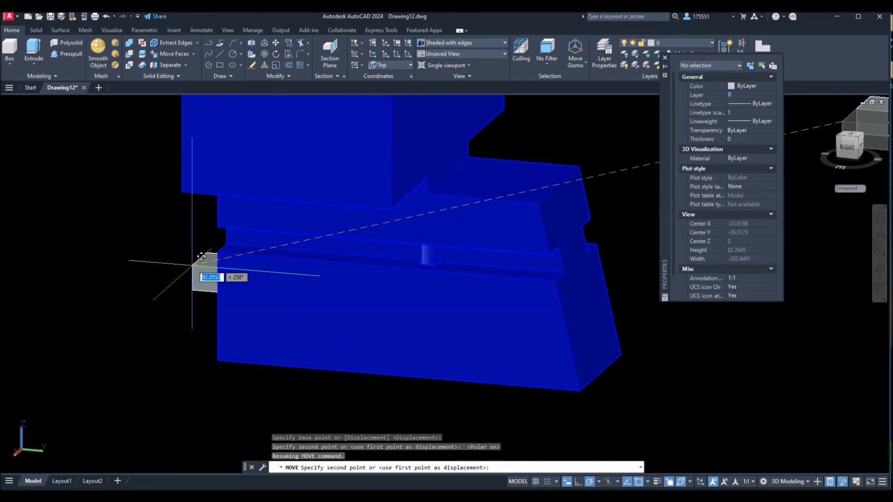
pyautogui.click(217, 228)
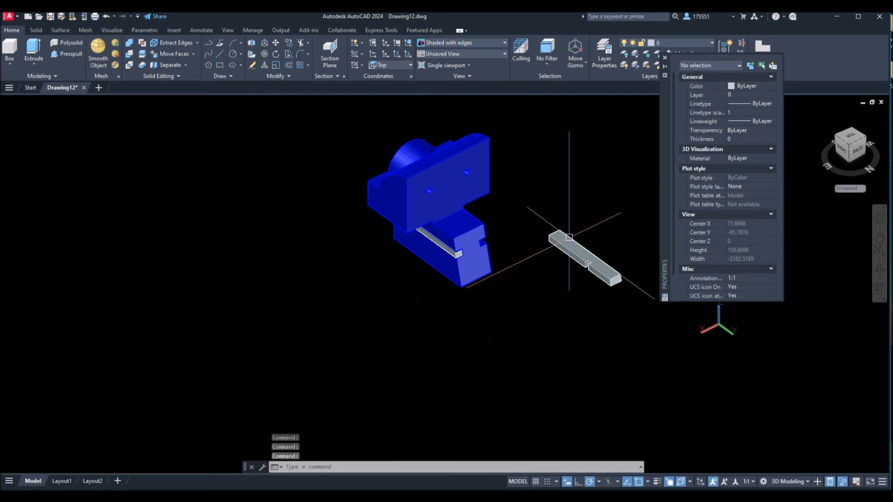
# Step: Move the remaining grey bar by its front end corner into the matching slot on the blue jaw's left side
pyautogui.click(569, 237)
pyautogui.rightClick(513, 186)
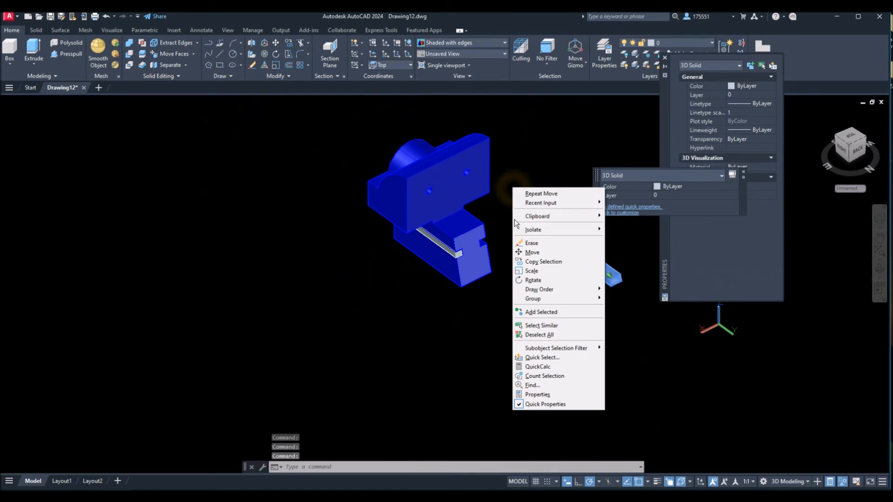
pyautogui.click(532, 254)
pyautogui.scroll(3, 578, 219)
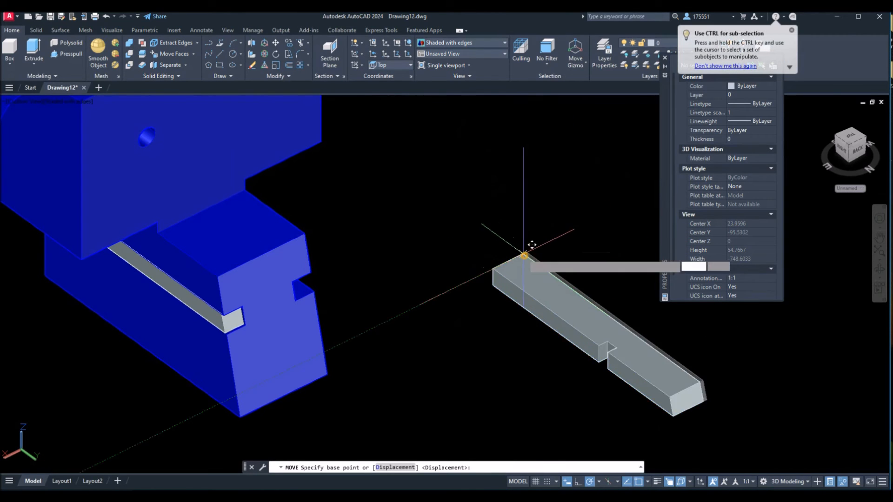
pyautogui.click(532, 245)
pyautogui.keyDown('shift'); pyautogui.moveTo(454, 233); pyautogui.dragTo(323, 220, button='middle'); pyautogui.keyUp('shift')
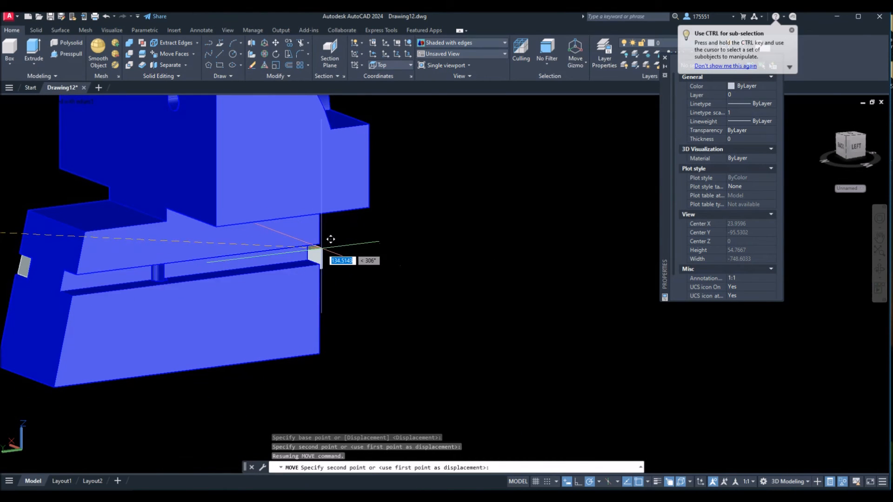
pyautogui.click(319, 243)
# Step: Examine from behind how the two bars fit in the blue jaw's side slots
pyautogui.keyDown('shift'); pyautogui.moveTo(374, 246); pyautogui.dragTo(367, 117, button='middle'); pyautogui.keyUp('shift')
pyautogui.moveTo(216, 168); pyautogui.dragTo(309, 164, button='middle')
pyautogui.keyDown('shift'); pyautogui.moveTo(264, 215); pyautogui.dragTo(432, 331, button='middle'); pyautogui.keyUp('shift')
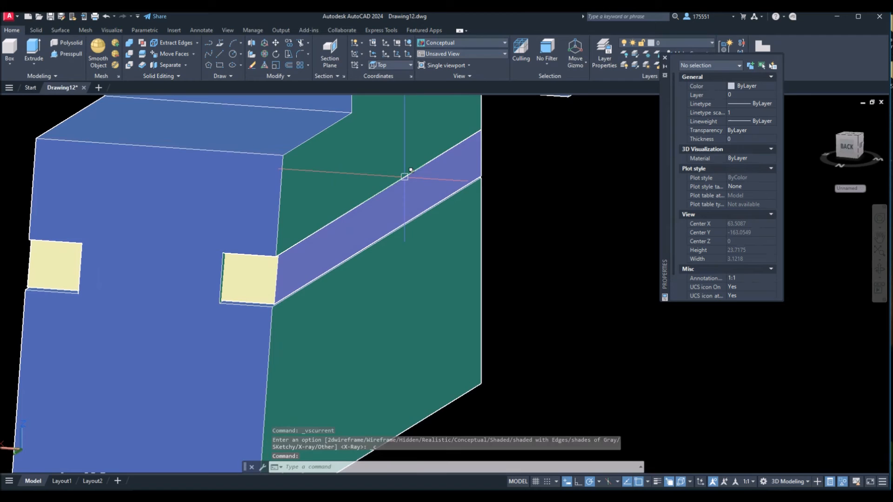
# Step: Move the left-side grey bar outward so its inner upper corner meets the slot's inner upper corner at the blue jaw's back face
pyautogui.click(425, 186)
pyautogui.moveTo(426, 187); pyautogui.dragTo(344, 165, button='middle')
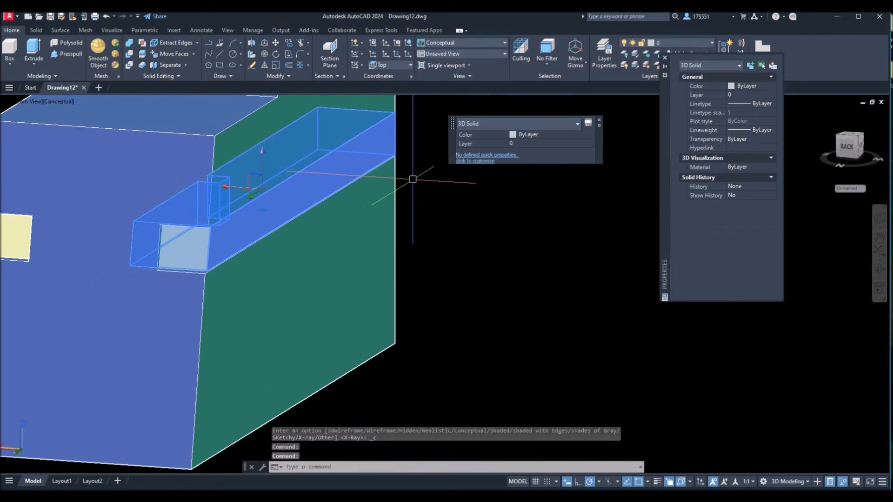
pyautogui.rightClick(420, 181)
pyautogui.click(434, 248)
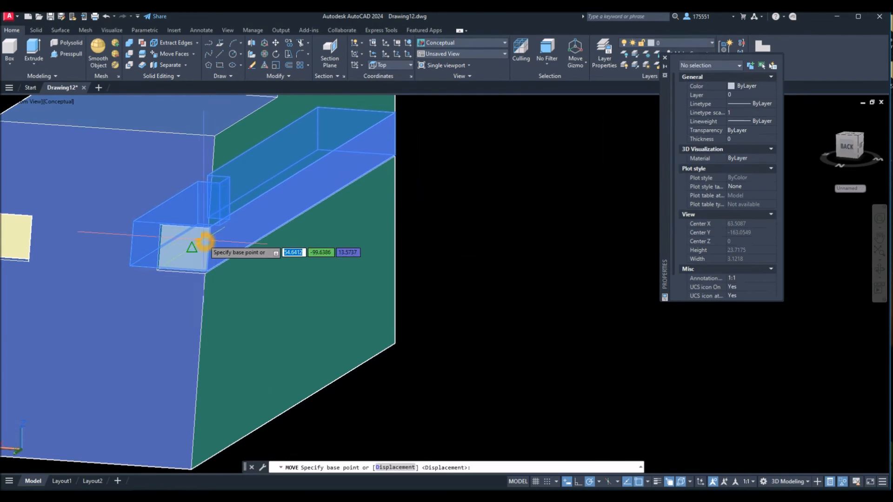
pyautogui.click(134, 224)
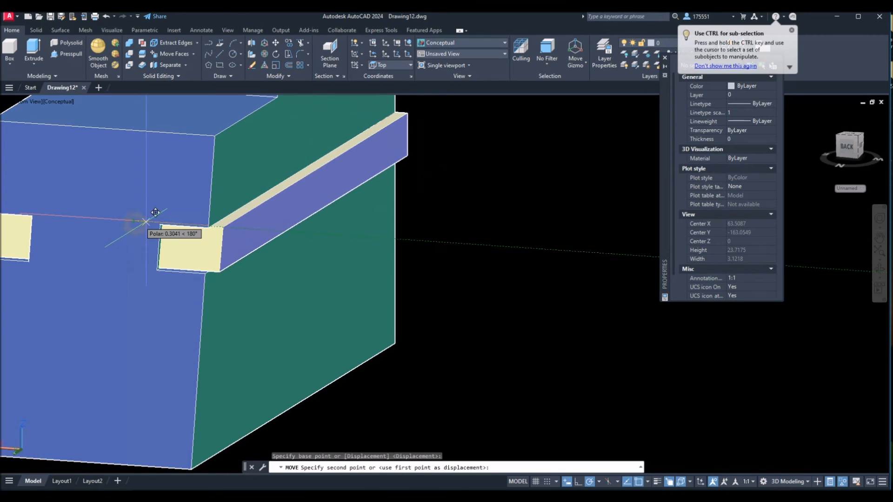
pyautogui.click(158, 226)
# Step: Move the right-side grey bar outward by its inner upper corner to the matching inner corner of its slot
pyautogui.moveTo(137, 223); pyautogui.dragTo(329, 219, button='middle')
pyautogui.click(193, 228)
pyautogui.rightClick(94, 202)
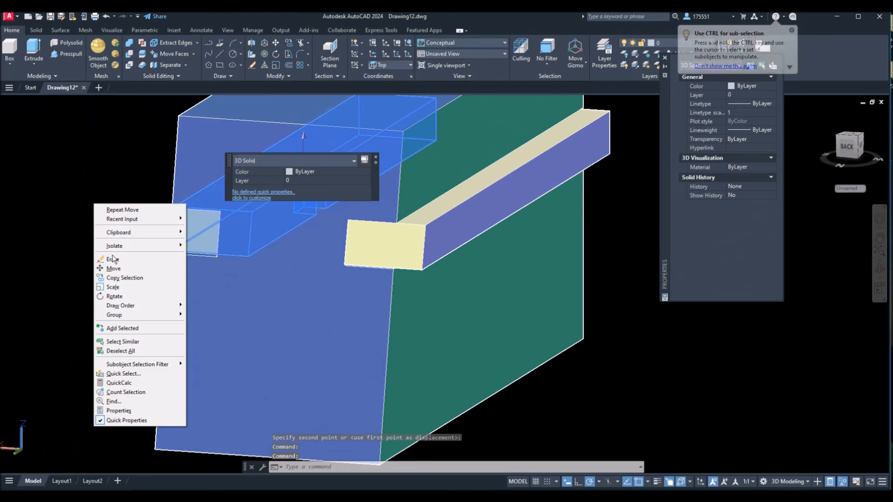
pyautogui.click(112, 262)
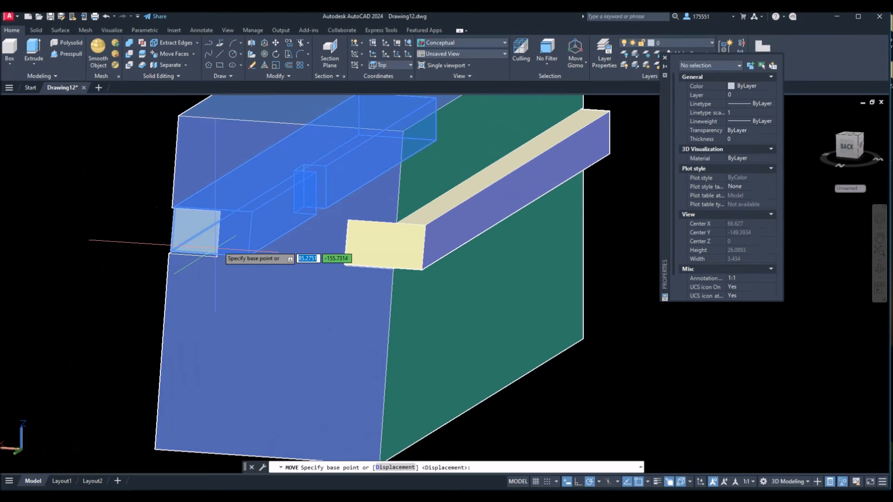
pyautogui.click(255, 210)
pyautogui.click(220, 211)
# Step: Move both grey bars together lengthwise so their front ends sit flush with the blue jaw's front face
pyautogui.keyDown('shift'); pyautogui.moveTo(374, 221); pyautogui.dragTo(293, 309, button='middle'); pyautogui.keyUp('shift')
pyautogui.moveTo(386, 274); pyautogui.dragTo(197, 275, button='middle')
pyautogui.click(320, 229)
pyautogui.moveTo(410, 230); pyautogui.dragTo(347, 213, button='middle')
pyautogui.click(352, 238)
pyautogui.rightClick(392, 239)
pyautogui.click(409, 301)
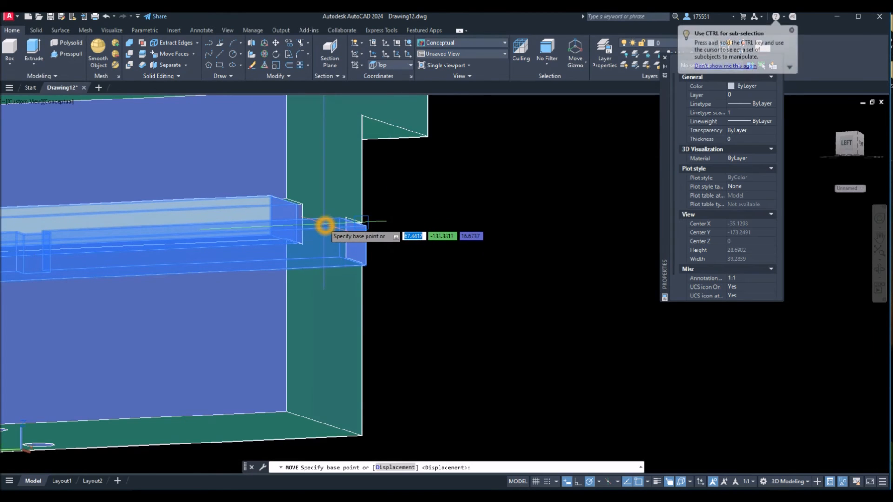
pyautogui.scroll(5, 325, 225)
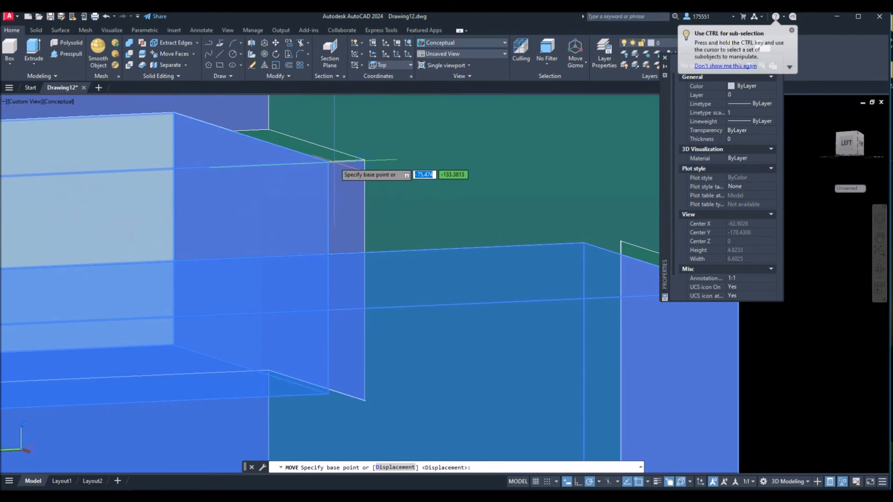
pyautogui.click(364, 160)
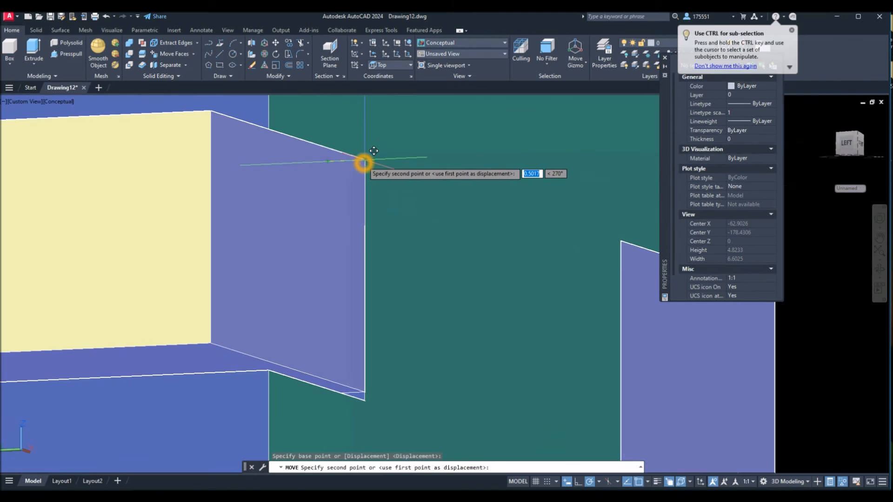
pyautogui.click(364, 160)
# Step: Examine from below and behind how the repositioned bars line up with the blue jaw's slots and screw holes
pyautogui.scroll(-10, 382, 241)
pyautogui.keyDown('shift'); pyautogui.moveTo(256, 318); pyautogui.dragTo(154, 149, button='middle'); pyautogui.keyUp('shift')
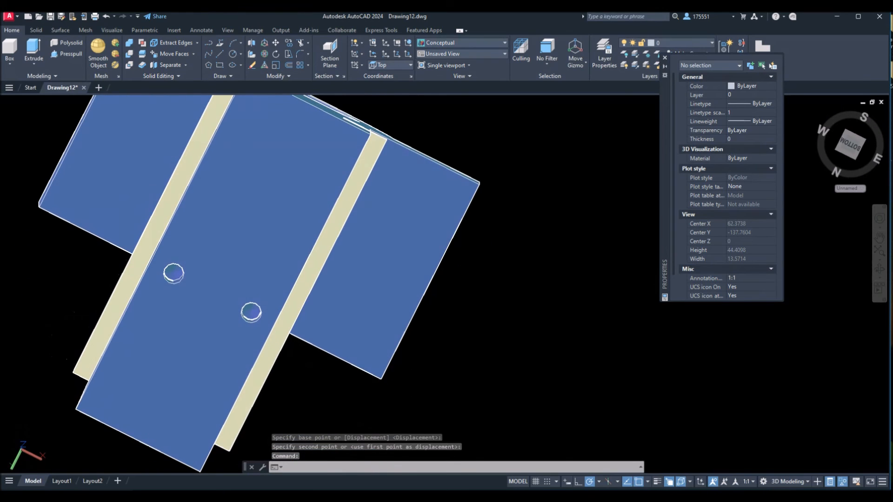
pyautogui.scroll(10, 178, 296)
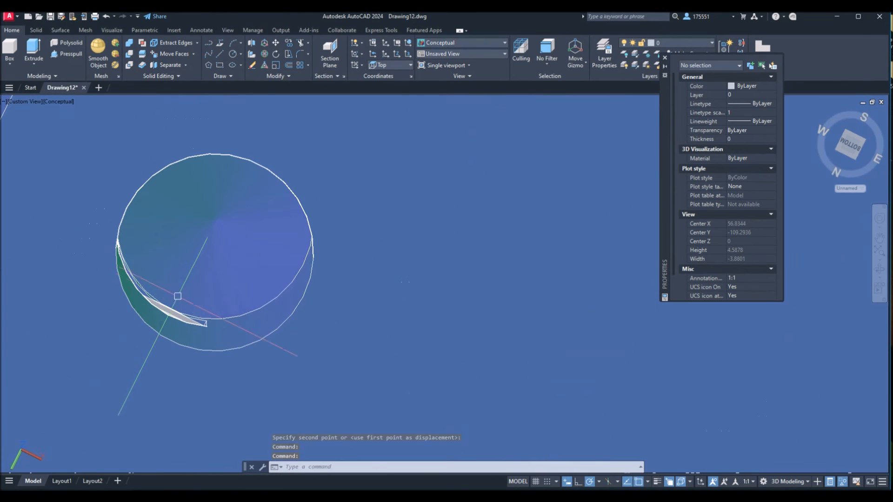
pyautogui.keyDown('shift'); pyautogui.moveTo(209, 275); pyautogui.dragTo(256, 242, button='middle'); pyautogui.keyUp('shift')
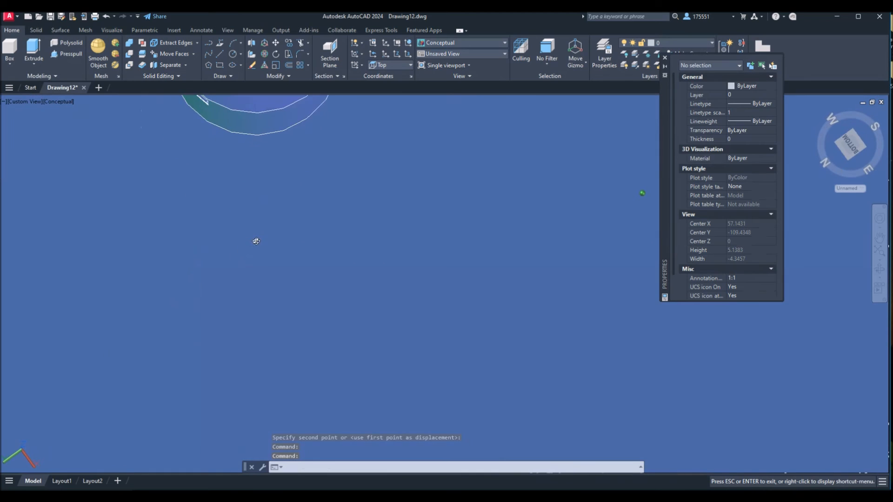
pyautogui.scroll(-14, 254, 255)
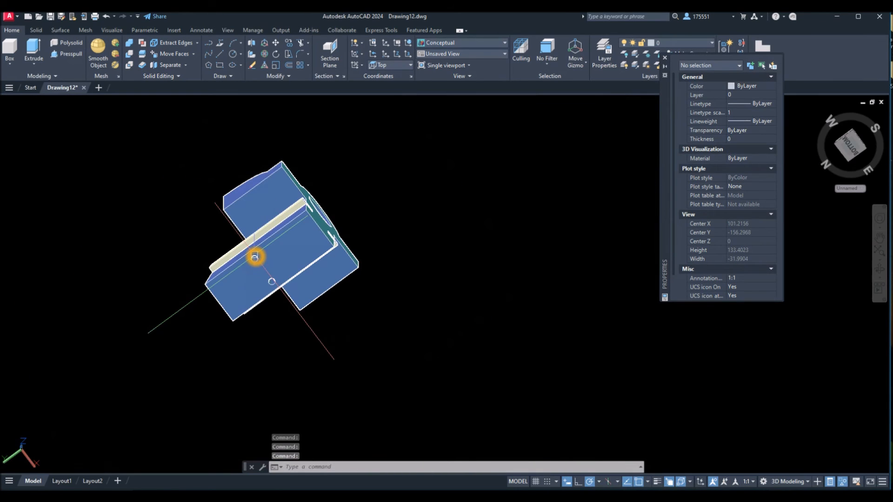
pyautogui.keyDown('shift'); pyautogui.moveTo(255, 258); pyautogui.dragTo(216, 290, button='middle'); pyautogui.keyUp('shift')
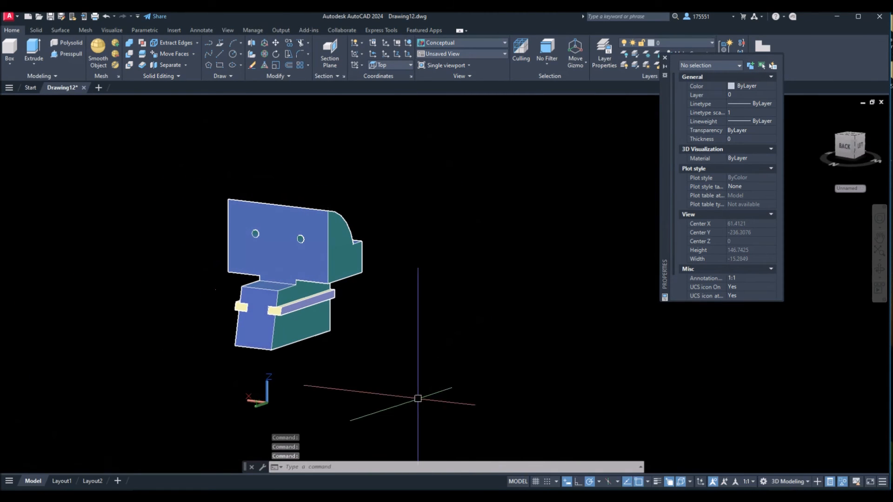
# Step: Run an interference check on the blue jaw and the two grey bars, comparing them as one set
pyautogui.click(37, 30)
pyautogui.click(297, 44)
pyautogui.click(379, 349)
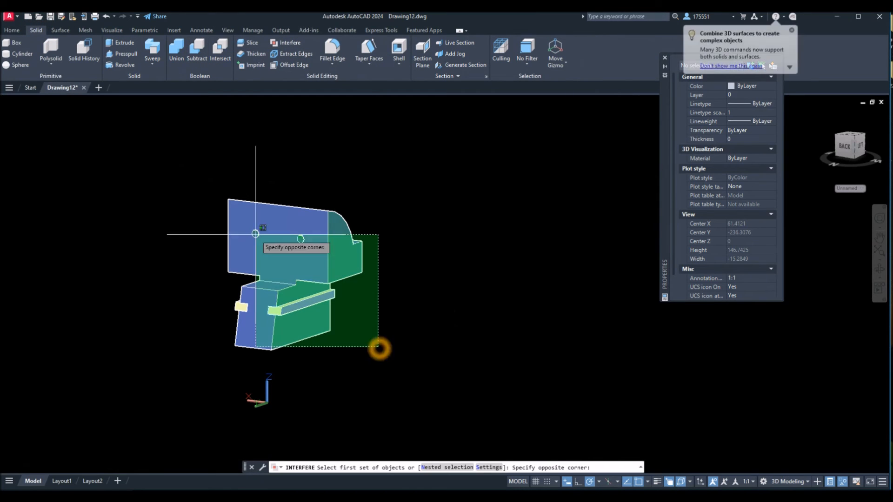
pyautogui.click(259, 190)
pyautogui.rightClick(358, 183)
pyautogui.click(375, 188)
pyautogui.rightClick(388, 191)
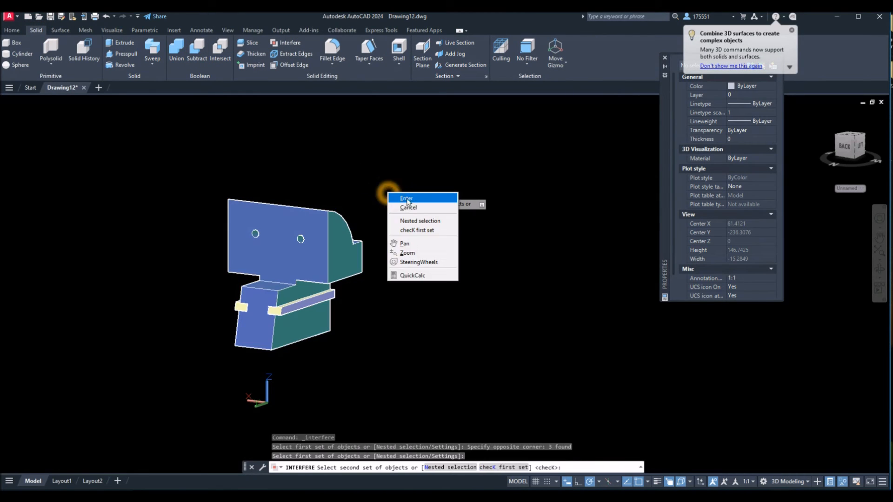
pyautogui.click(400, 195)
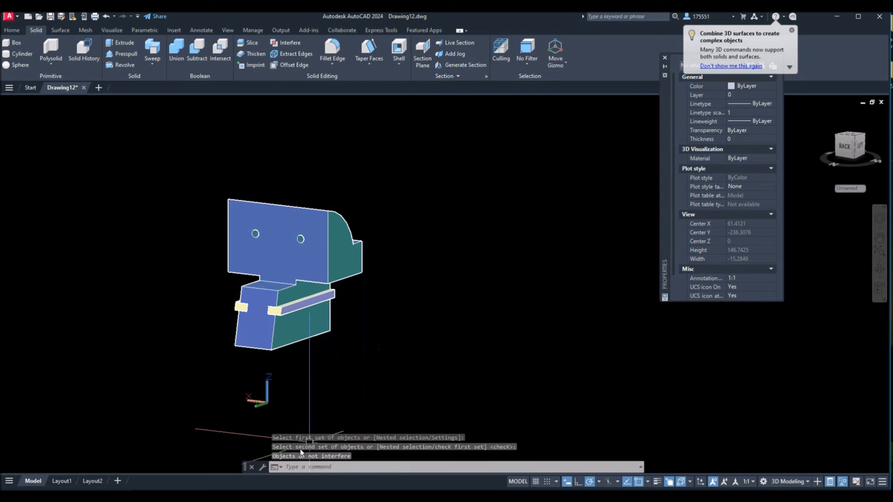
# Step: End object isolation to show the whole vise and view the assembly from its back left side
pyautogui.rightClick(355, 139)
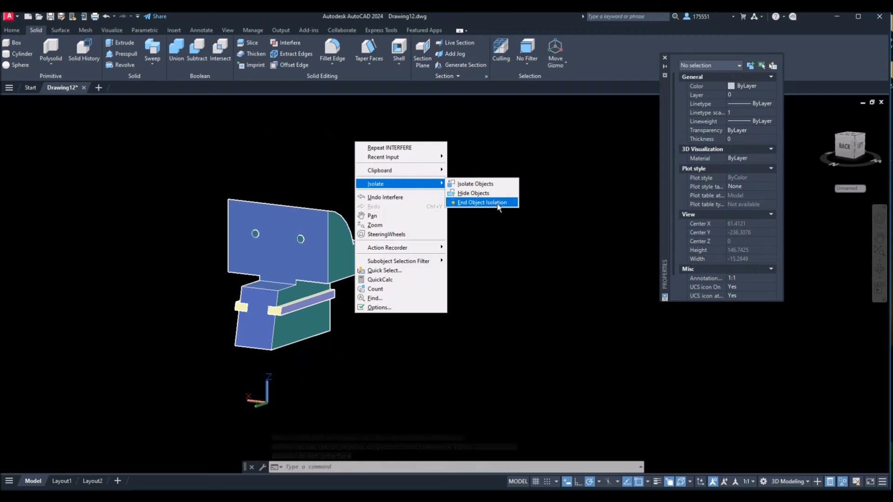
pyautogui.click(497, 205)
pyautogui.keyDown('shift'); pyautogui.moveTo(417, 284); pyautogui.dragTo(422, 197, button='middle'); pyautogui.keyUp('shift')
pyautogui.scroll(-3, 268, 205)
pyautogui.scroll(5, 267, 205)
pyautogui.keyDown('shift'); pyautogui.moveTo(268, 205); pyautogui.dragTo(168, 355, button='middle'); pyautogui.keyUp('shift')
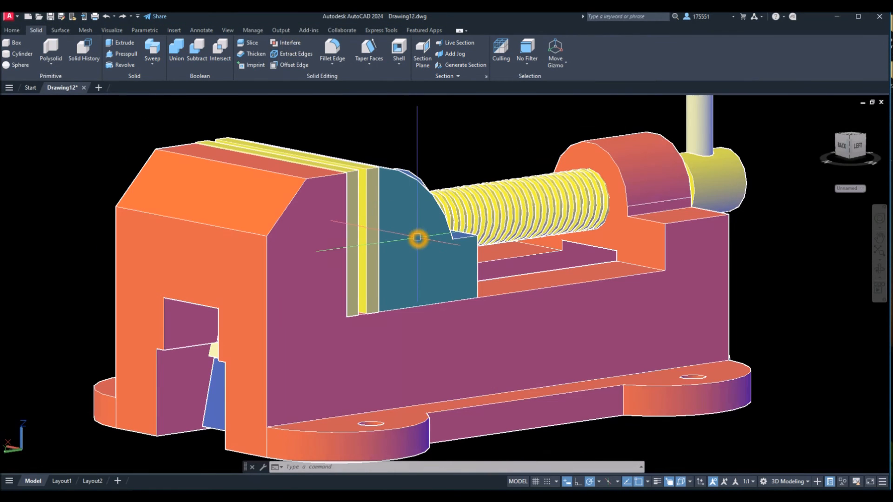
# Step: Run an interference check on the complete vise assembly, comparing all its solids as one set
pyautogui.scroll(-4, 417, 238)
pyautogui.click(288, 43)
pyautogui.click(616, 354)
pyautogui.click(216, 118)
pyautogui.rightClick(329, 147)
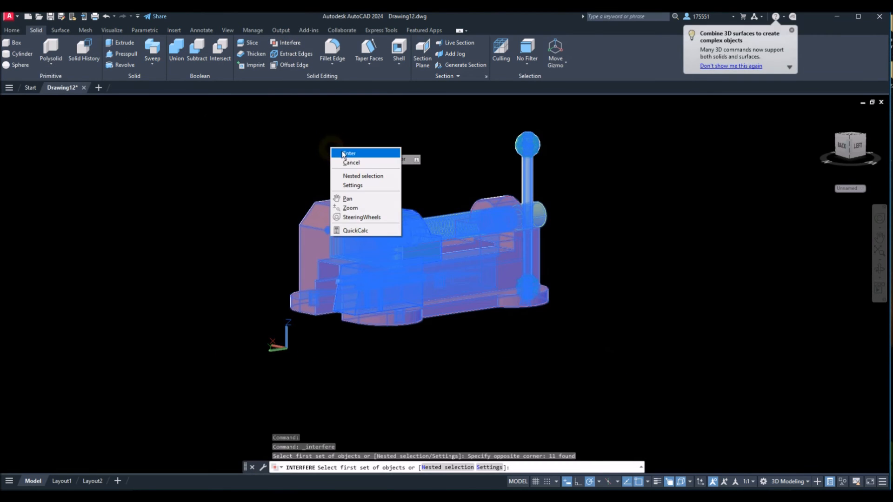
pyautogui.click(348, 153)
pyautogui.rightClick(346, 152)
pyautogui.click(365, 160)
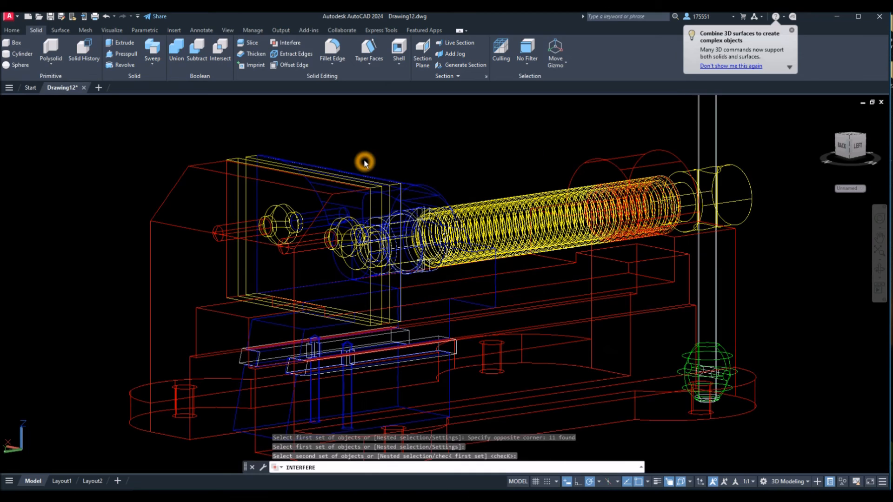
# Step: Orbit around the highlighted interference along the tops of the grey bars, examine it closely and close the interference results
pyautogui.moveTo(883, 282); pyautogui.dragTo(553, 245)
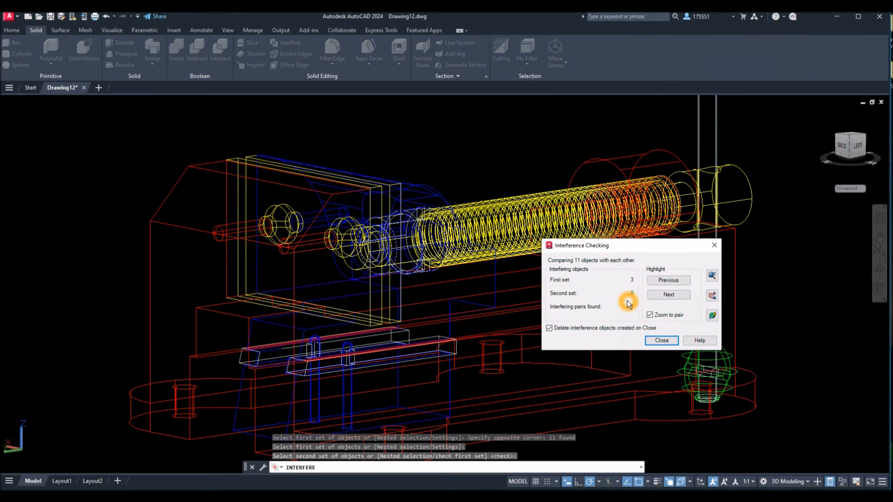
pyautogui.click(711, 315)
pyautogui.moveTo(284, 359); pyautogui.dragTo(454, 377)
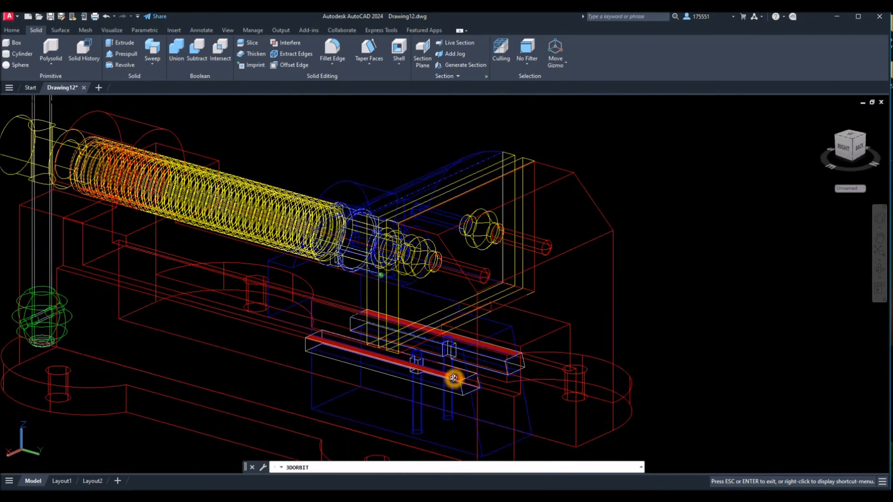
pyautogui.scroll(6, 318, 366)
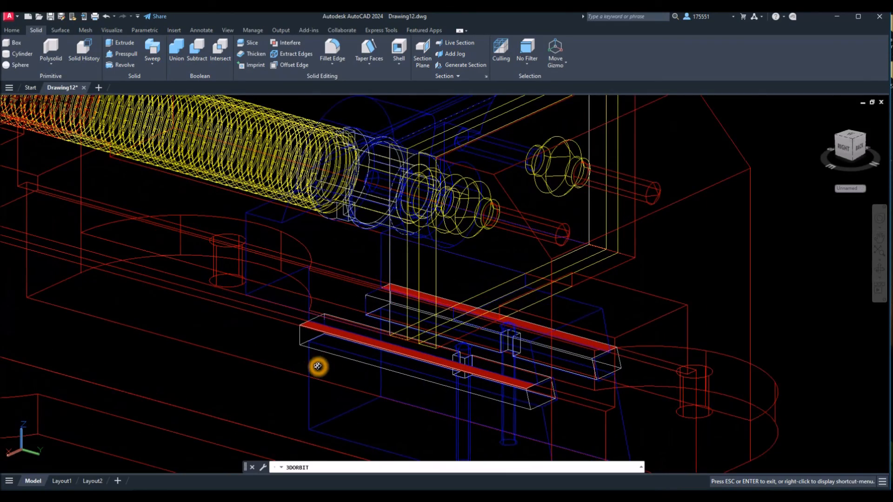
pyautogui.scroll(5, 317, 366)
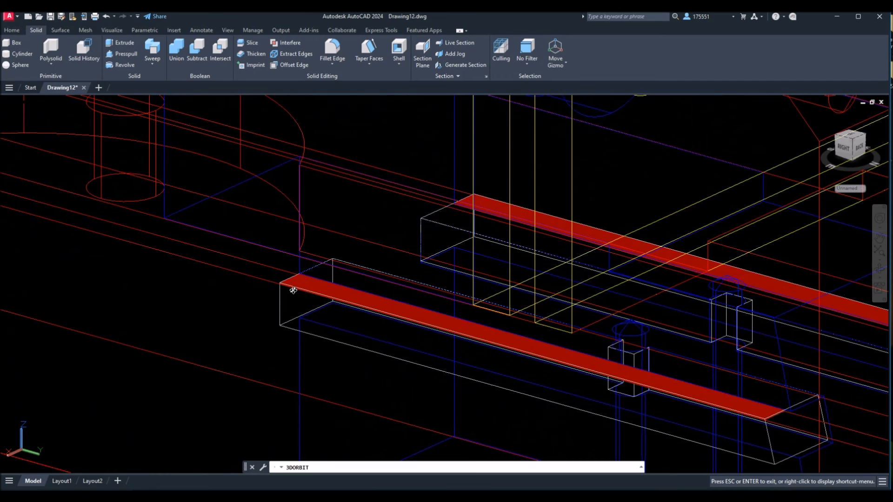
pyautogui.scroll(2, 293, 290)
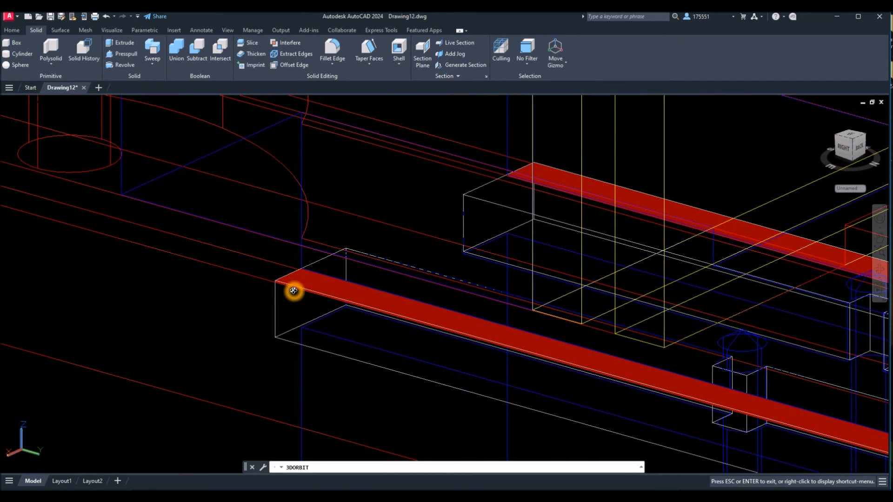
pyautogui.press('Escape')
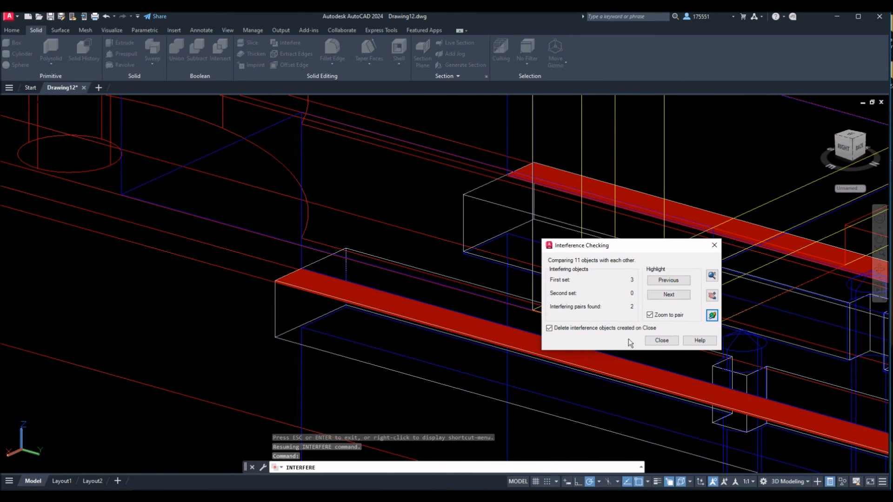
pyautogui.click(661, 341)
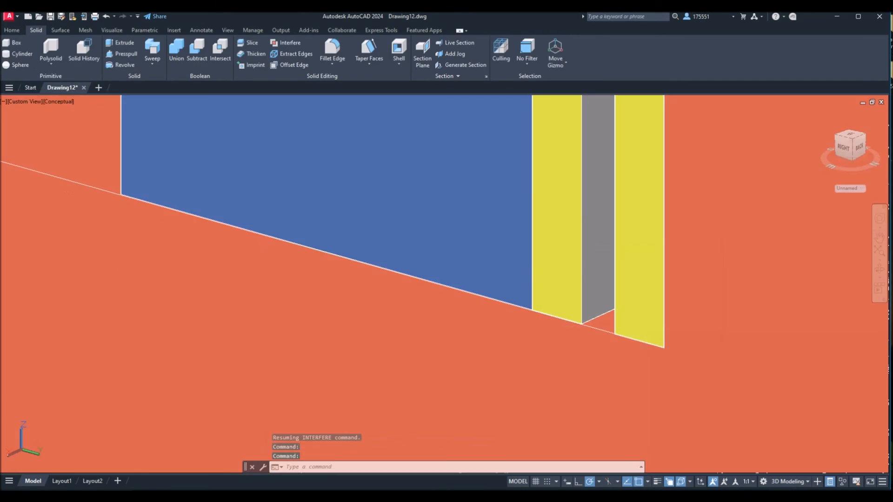
# Step: Display the vise in the X-ray visual style from the Right view and examine the grey bar against the red base
pyautogui.click(58, 102)
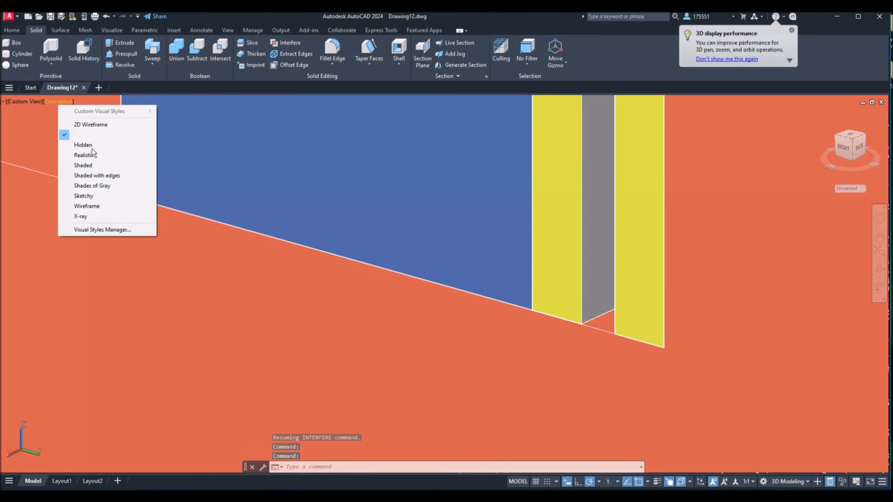
pyautogui.click(89, 216)
pyautogui.click(18, 105)
pyautogui.click(42, 153)
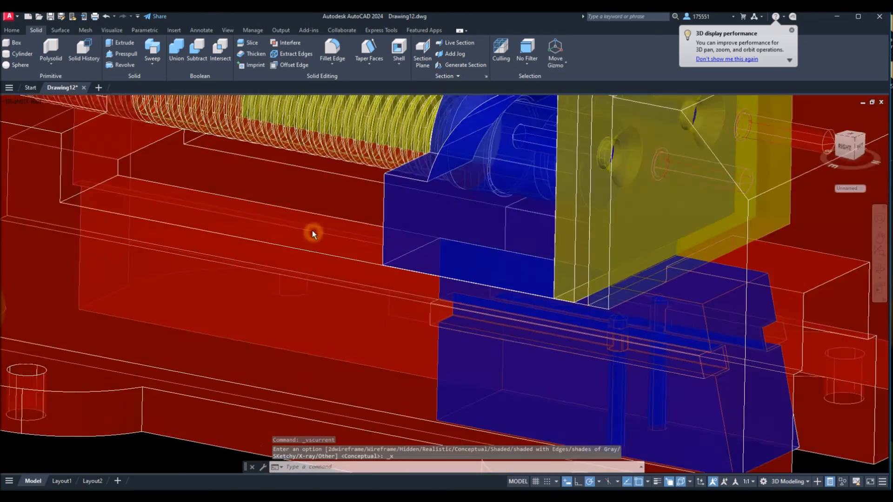
pyautogui.scroll(-3, 644, 398)
pyautogui.scroll(3, 643, 398)
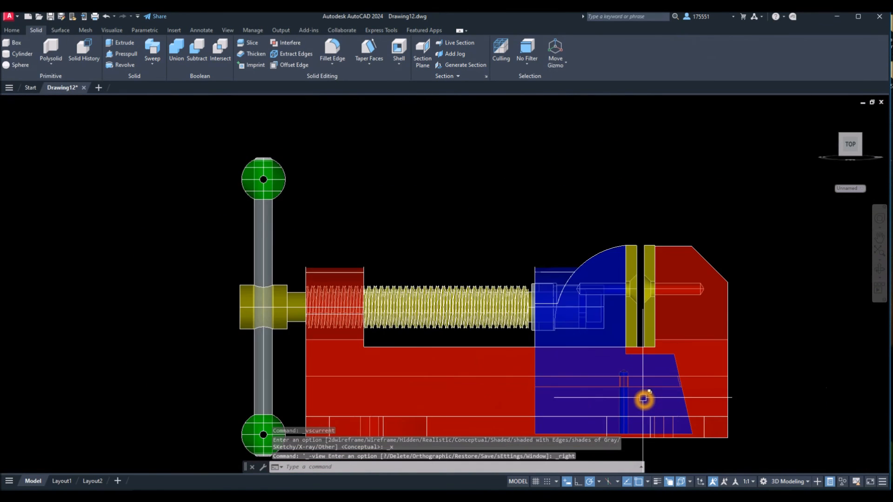
pyautogui.scroll(3, 643, 399)
pyautogui.scroll(4, 431, 376)
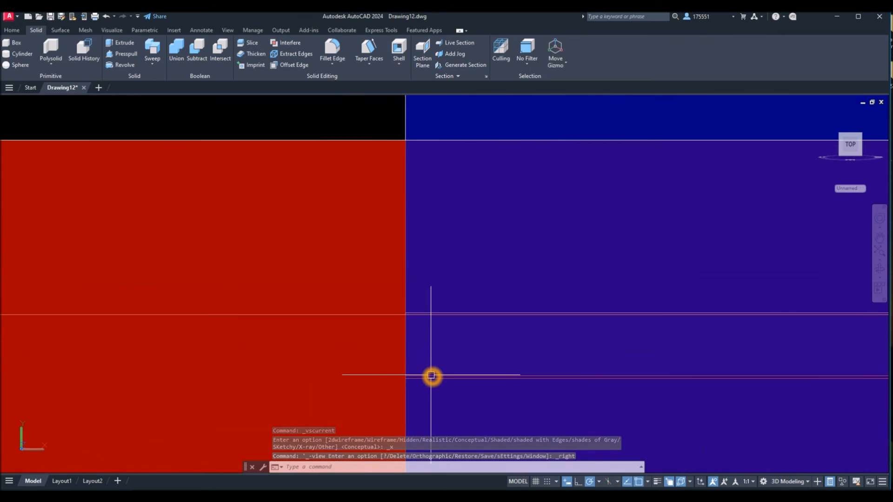
pyautogui.scroll(-3, 411, 314)
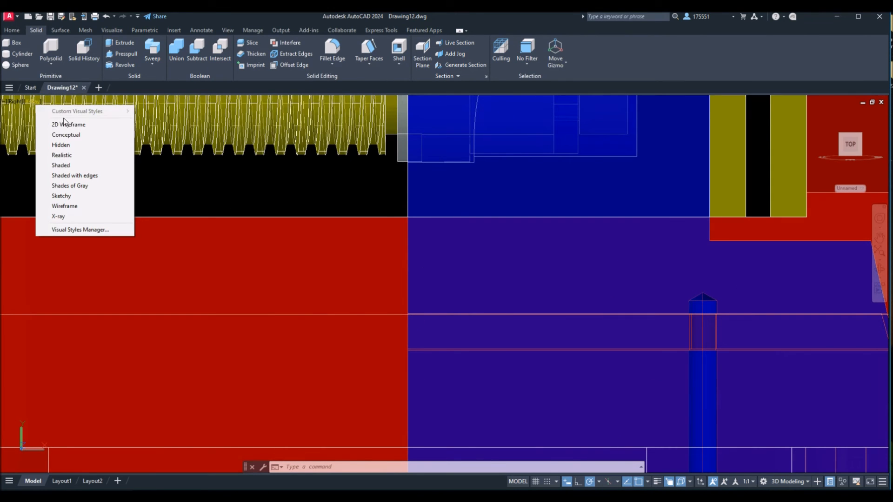
# Step: Switch to the 2D Wireframe visual style and examine the grey bar's front end against the red base's edge
pyautogui.click(70, 124)
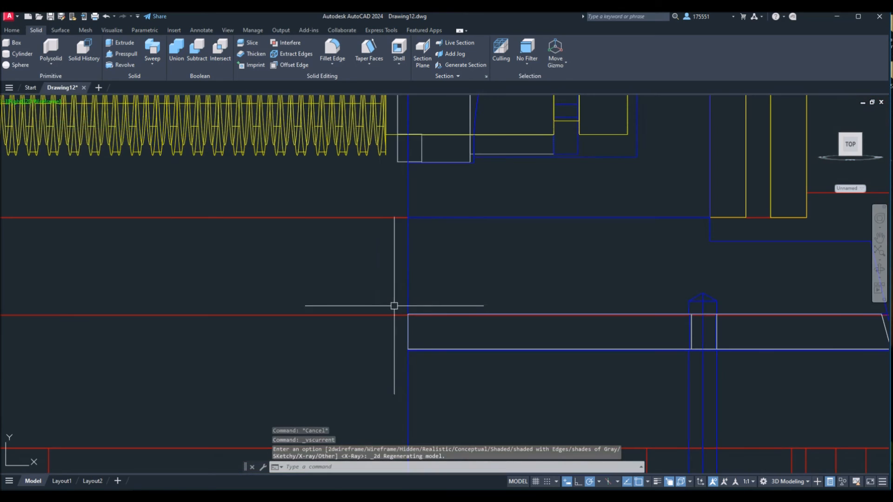
pyautogui.scroll(3, 411, 339)
pyautogui.moveTo(411, 339); pyautogui.dragTo(386, 262, button='middle')
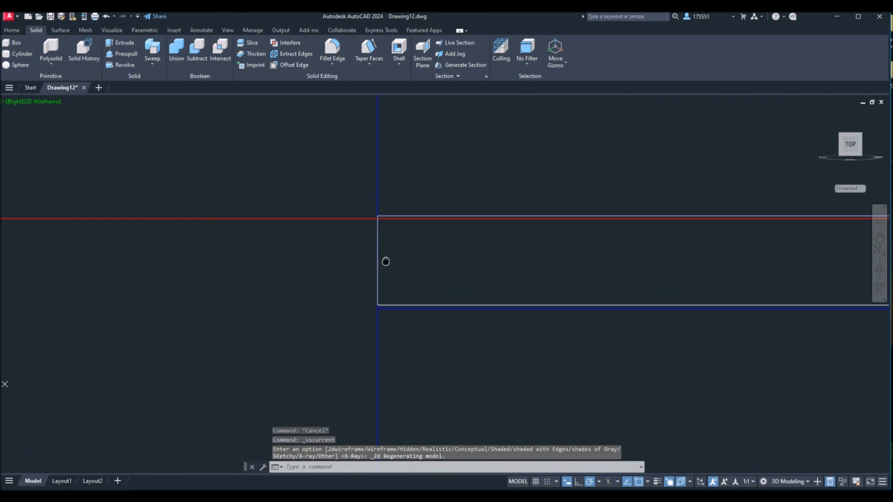
pyautogui.scroll(-3, 386, 261)
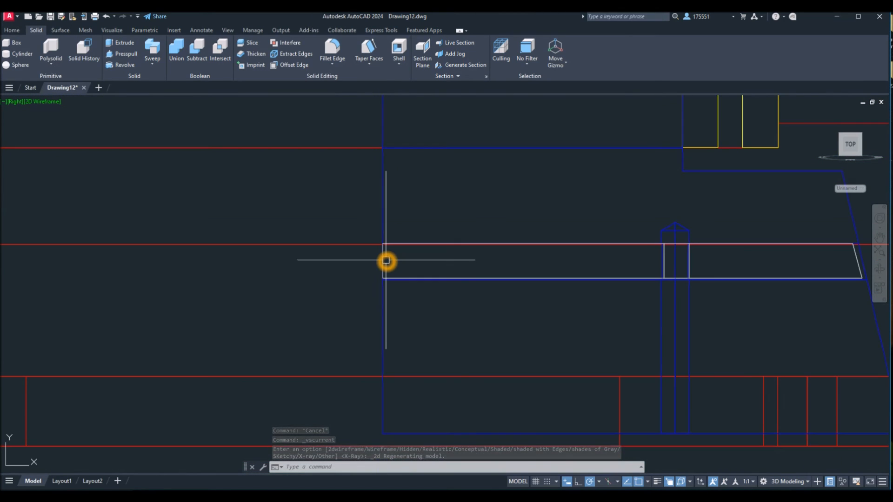
# Step: Move the first grey bar down from its lower front corner onto the matching corner of the blue jaw's slot
pyautogui.moveTo(386, 260)
pyautogui.keyDown('shift'); pyautogui.mouseDown(button='middle')
pyautogui.moveTo(409, 277)
pyautogui.moveTo(373, 291)
pyautogui.moveTo(373, 265)
pyautogui.moveTo(387, 277)
pyautogui.mouseUp(button='middle'); pyautogui.keyUp('shift')
pyautogui.scroll(6, 374, 267)
pyautogui.scroll(-3, 386, 275)
pyautogui.scroll(3, 383, 258)
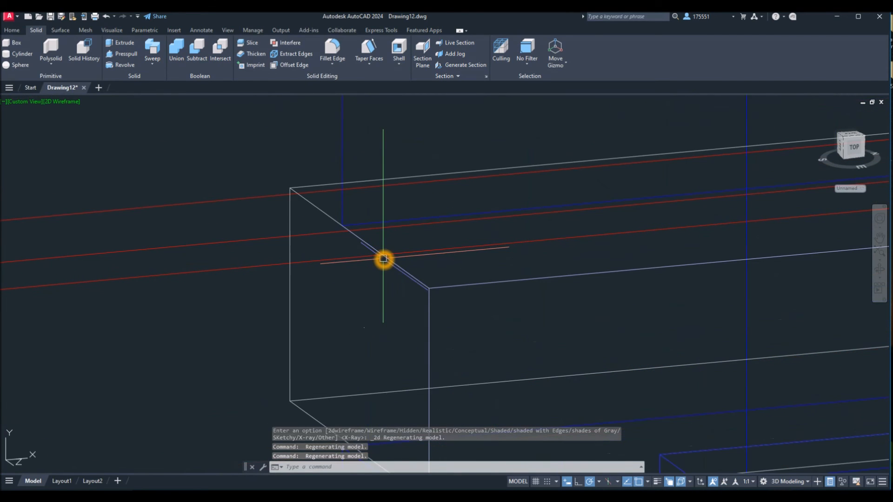
pyautogui.click(287, 197)
pyautogui.press('Escape')
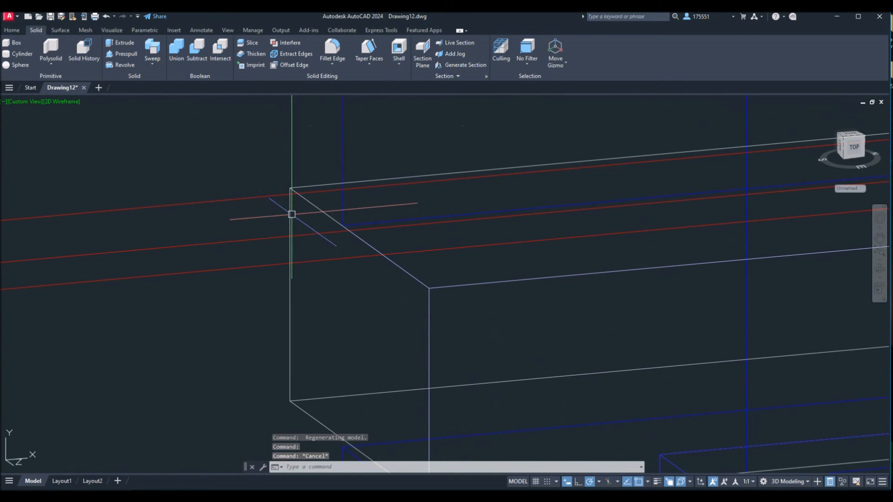
pyautogui.click(396, 265)
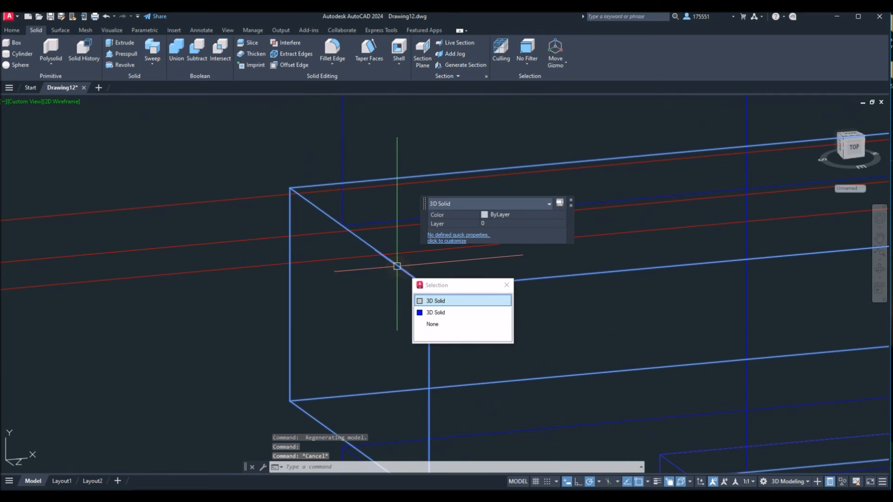
pyautogui.moveTo(365, 227); pyautogui.dragTo(327, 98, button='middle')
pyautogui.rightClick(217, 279)
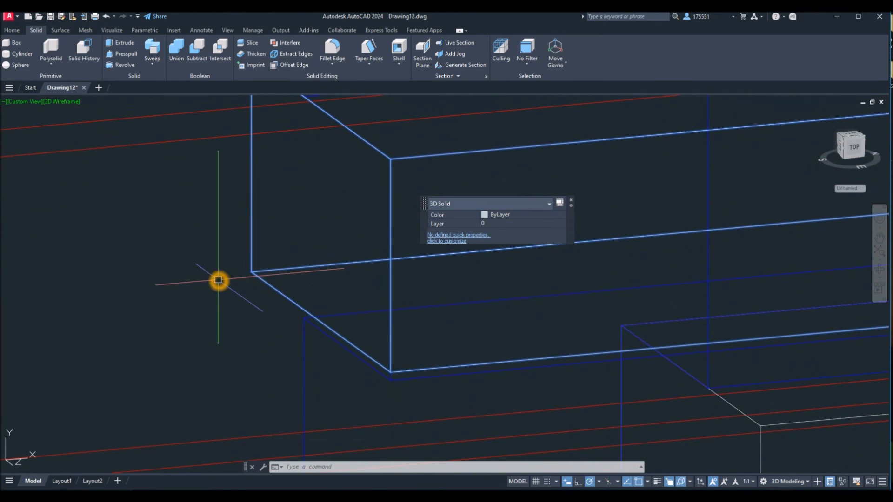
pyautogui.click(247, 123)
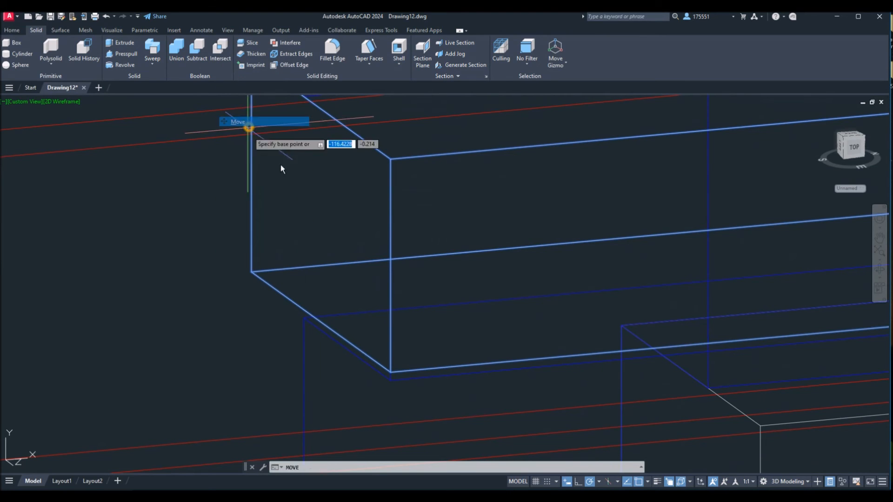
pyautogui.click(395, 375)
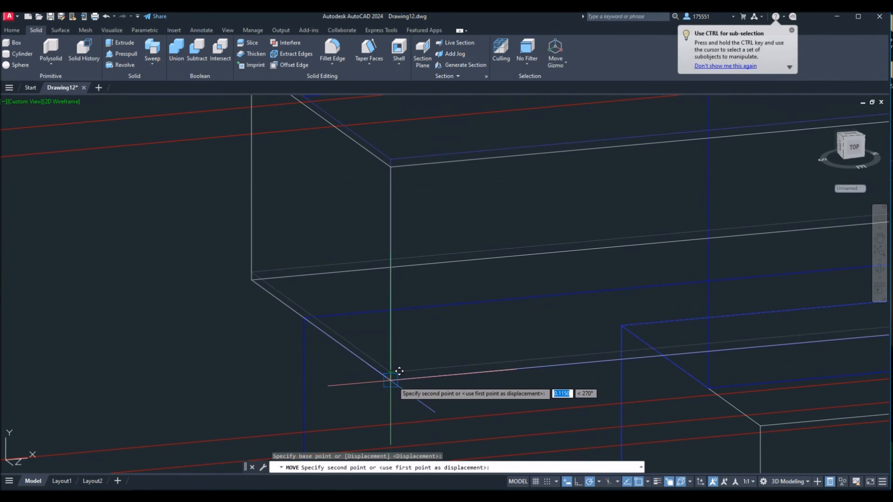
pyautogui.click(392, 381)
# Step: Move the second grey bar from its lower end corner onto the corresponding slot corner on the other side of the blue jaw
pyautogui.moveTo(431, 367); pyautogui.dragTo(202, 128, button='middle')
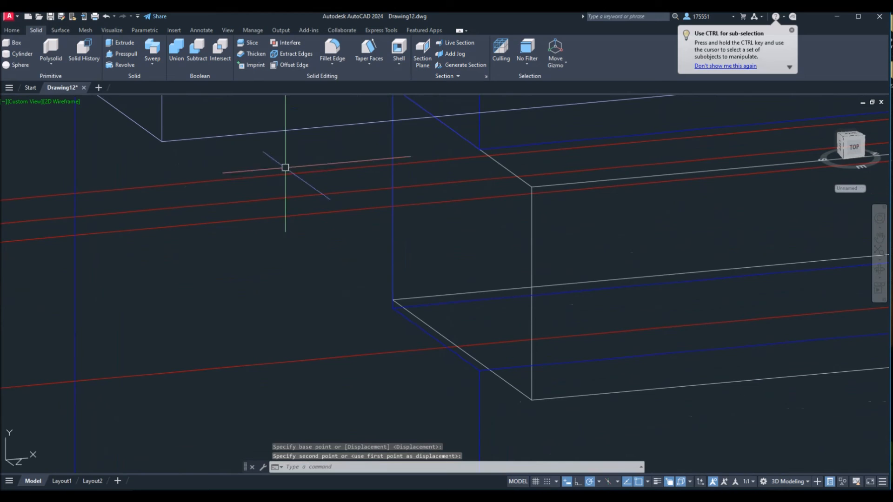
pyautogui.click(450, 130)
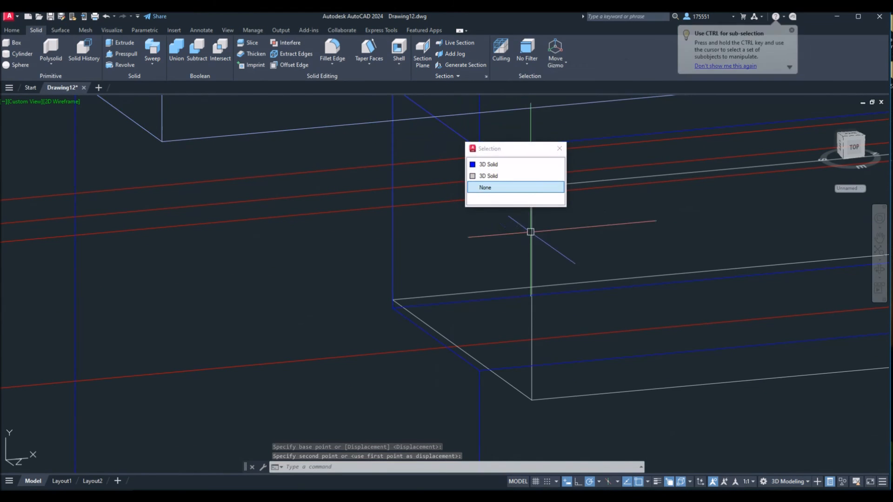
pyautogui.click(534, 245)
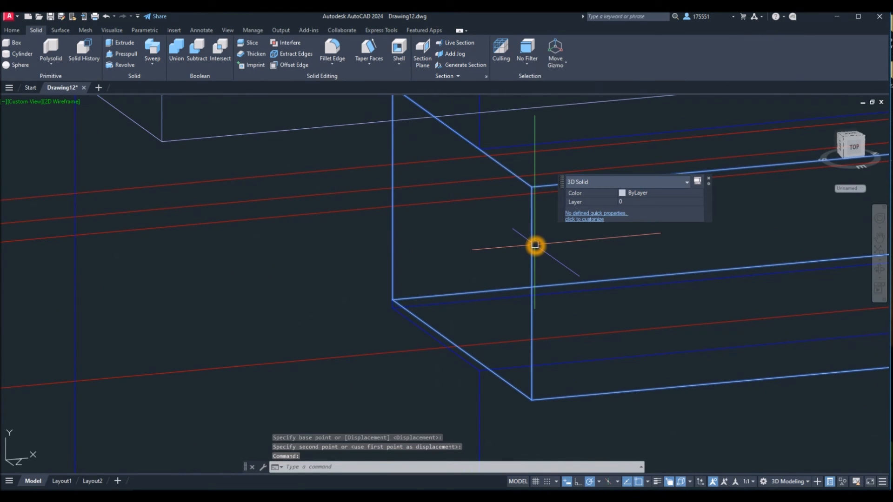
pyautogui.rightClick(464, 245)
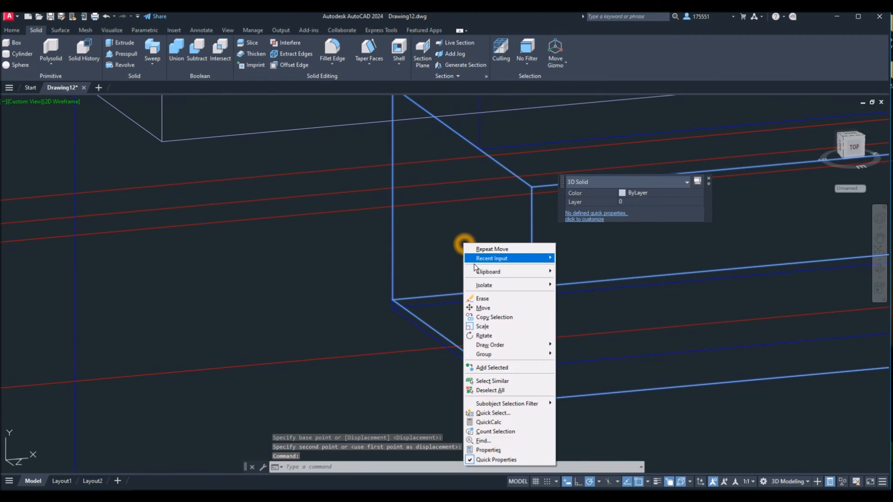
pyautogui.click(482, 307)
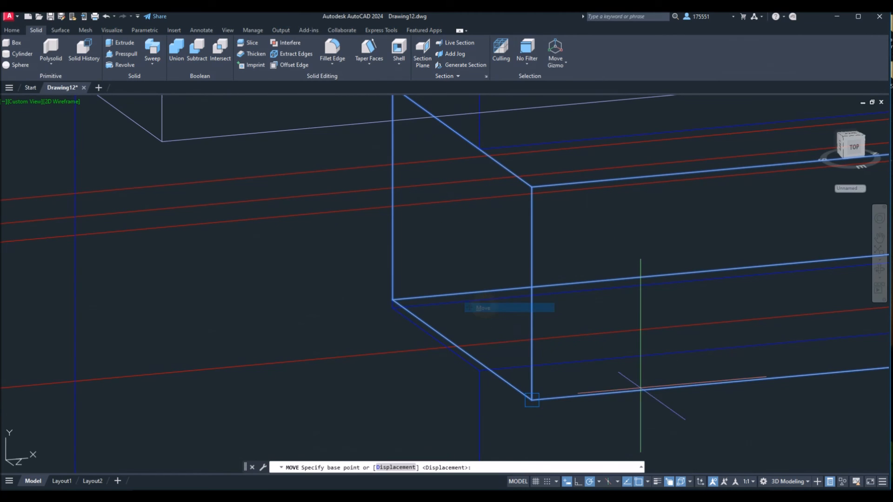
pyautogui.click(393, 302)
pyautogui.click(395, 309)
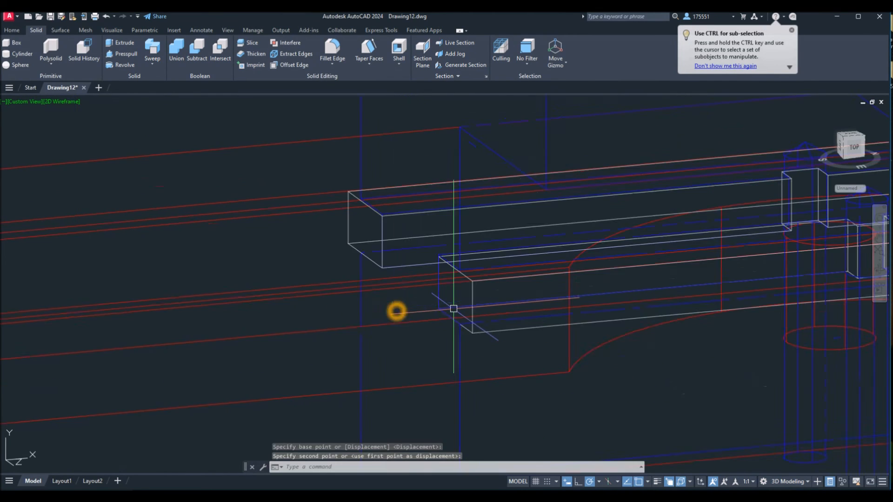
# Step: Bring the whole vise into view and display it in the Shaded with edges visual style
pyautogui.scroll(-12, 455, 309)
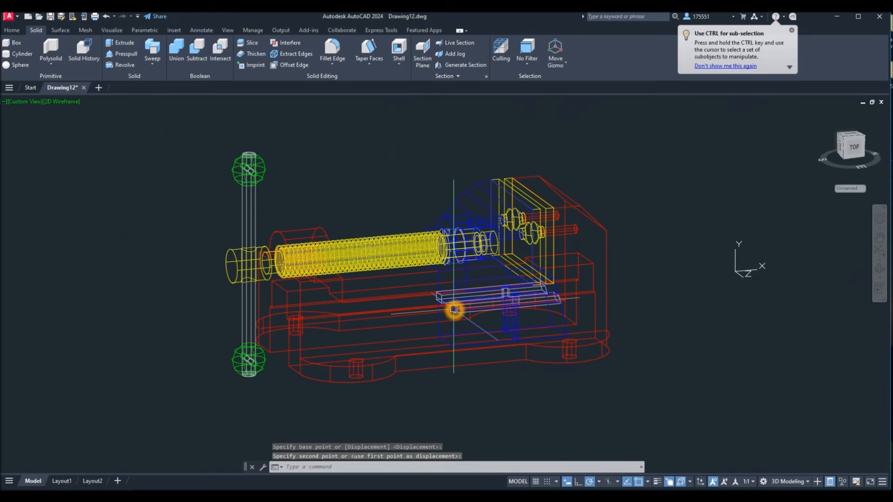
pyautogui.click(76, 105)
pyautogui.click(117, 174)
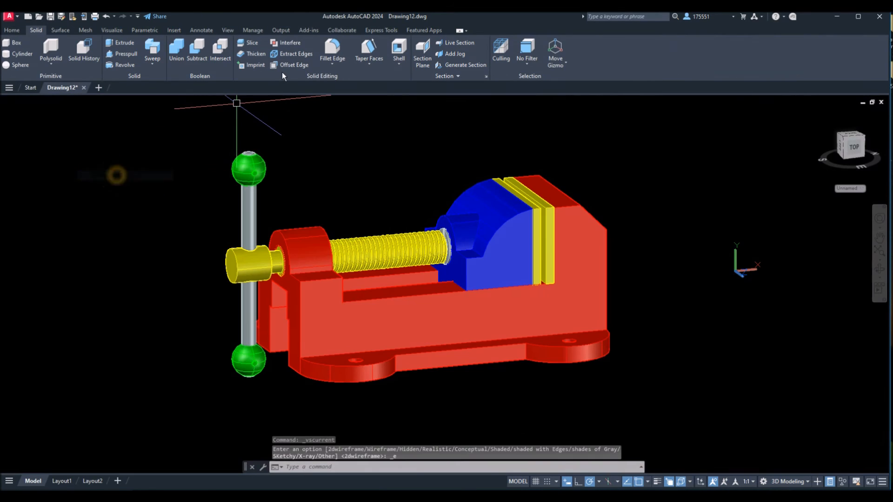
# Step: Check the complete vise for interference again, using all its solids as a single set
pyautogui.click(288, 43)
pyautogui.click(665, 394)
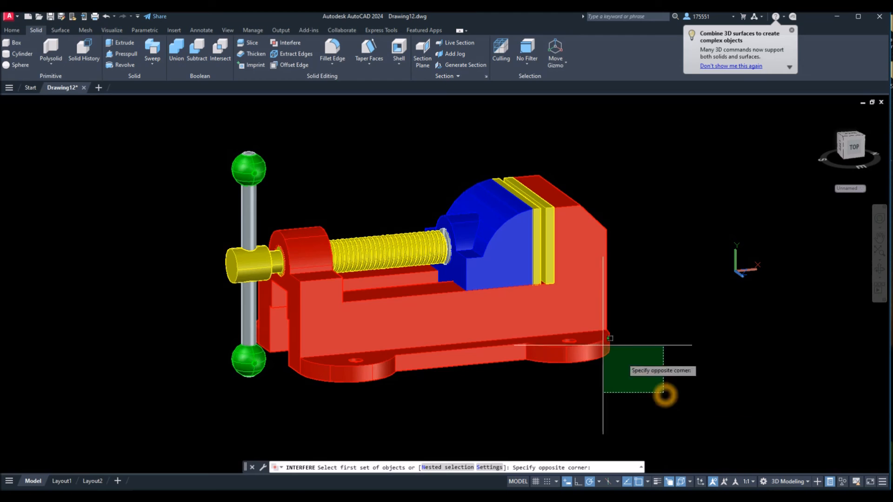
pyautogui.click(149, 159)
pyautogui.rightClick(303, 156)
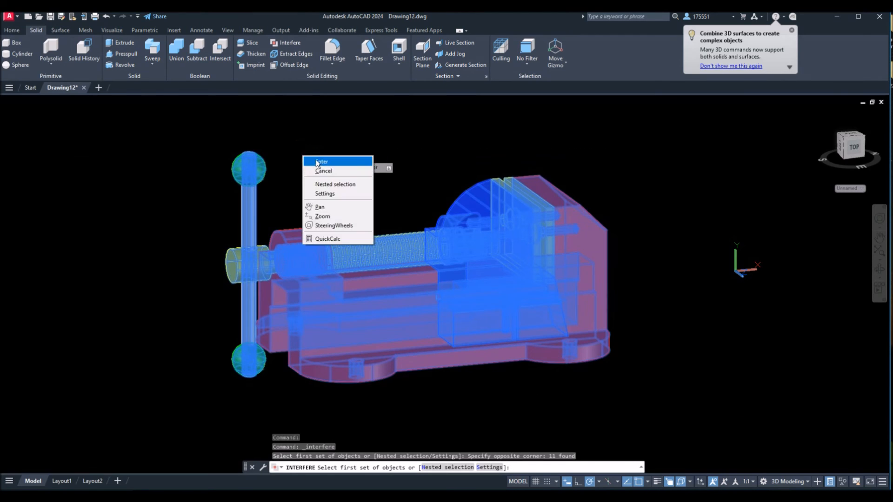
pyautogui.click(316, 162)
pyautogui.rightClick(385, 163)
pyautogui.click(398, 168)
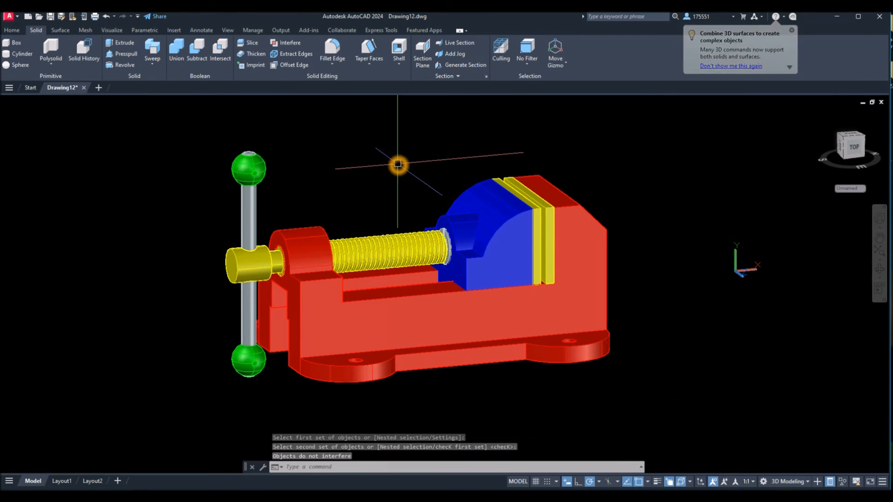
# Step: Open the materials browser beside the vise and list the Autodesk Library's Metallic Paint materials
pyautogui.keyDown('shift'); pyautogui.moveTo(462, 393); pyautogui.dragTo(474, 411, button='middle'); pyautogui.keyUp('shift')
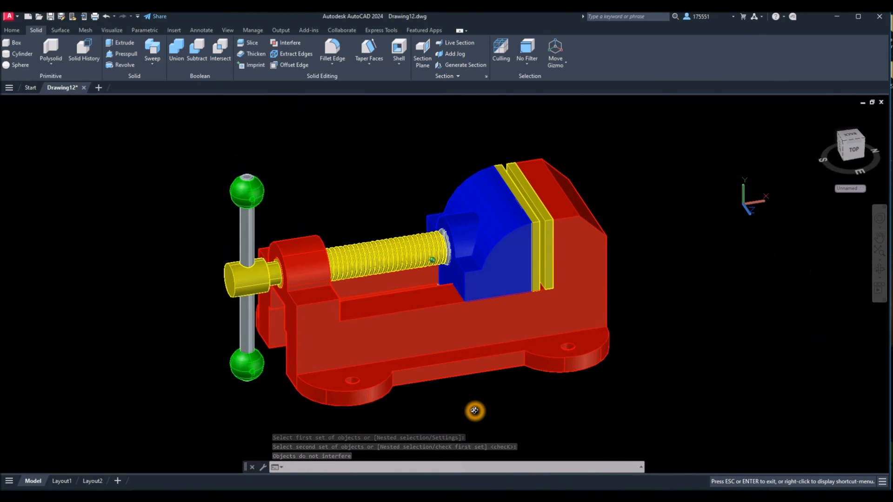
pyautogui.scroll(-2, 471, 355)
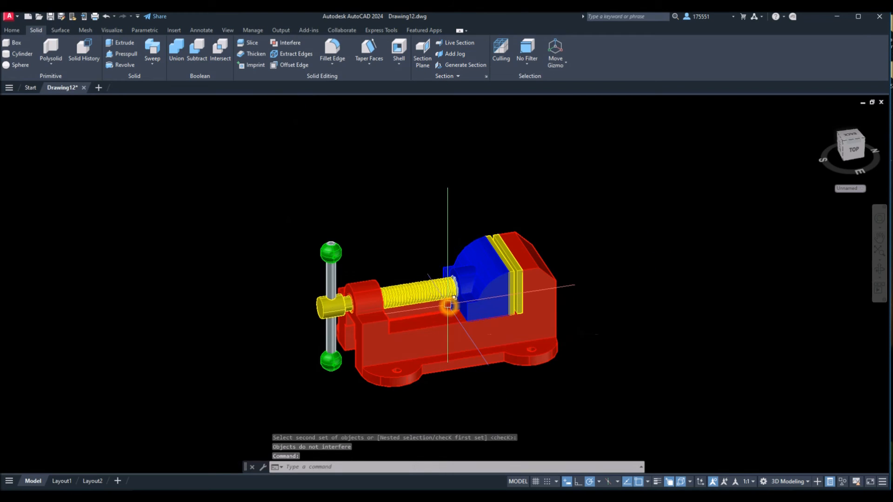
pyautogui.write('MATERIALS')
pyautogui.press('Return')
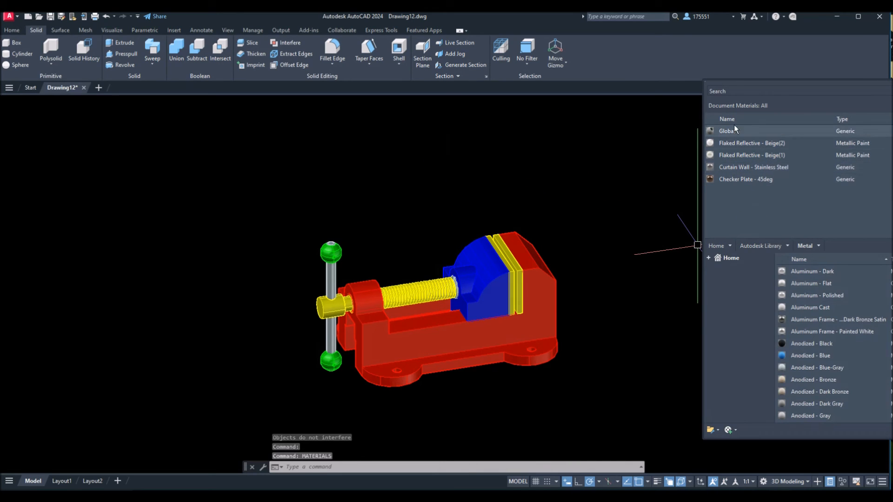
pyautogui.moveTo(697, 245); pyautogui.dragTo(635, 253)
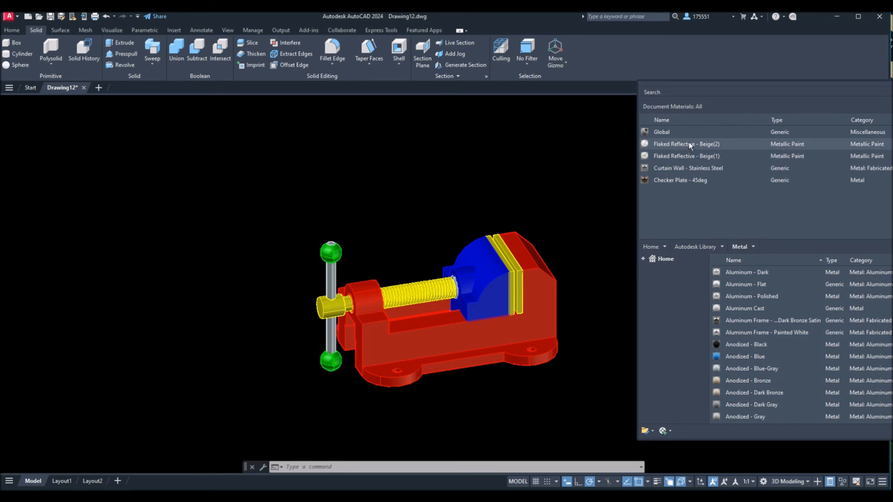
pyautogui.click(722, 247)
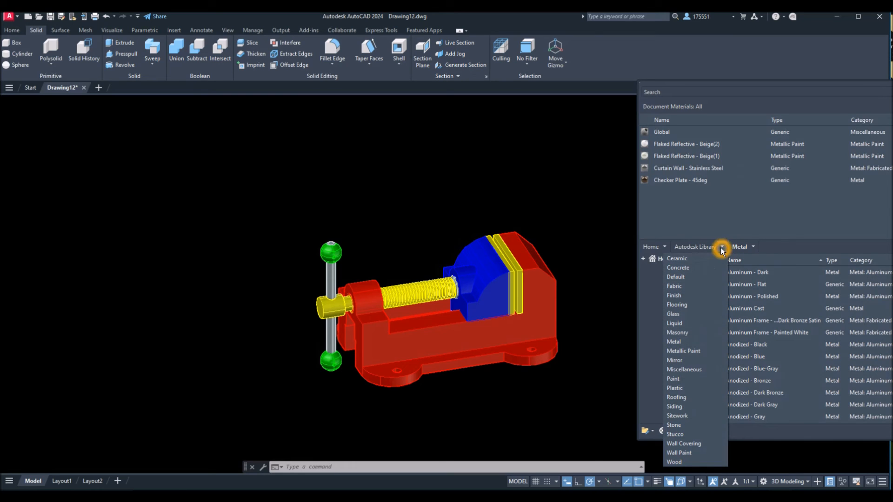
pyautogui.click(695, 352)
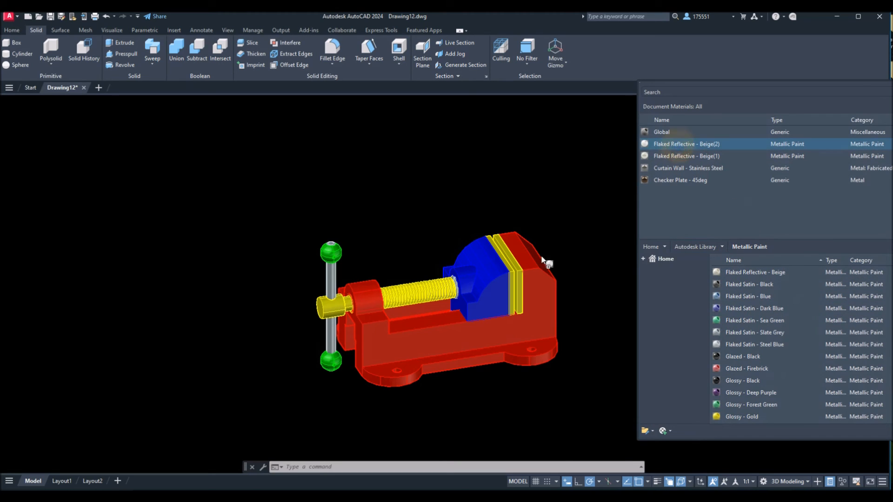
# Step: Apply the Flaked Reflective - Beige(2) material to the red base and switch to the Realistic visual style
pyautogui.moveTo(477, 336); pyautogui.dragTo(479, 337)
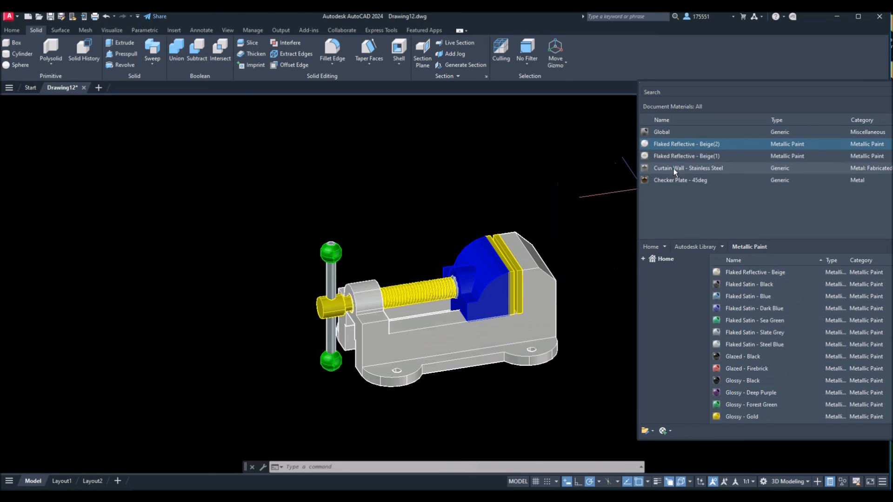
pyautogui.click(56, 112)
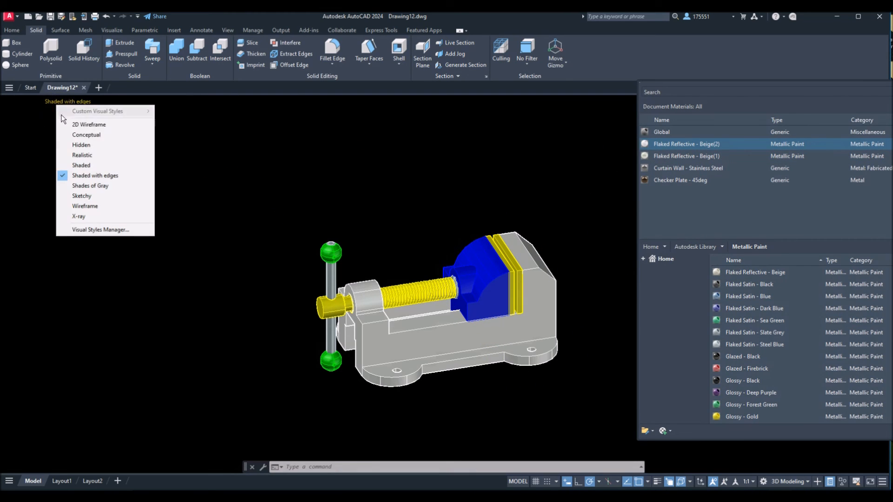
pyautogui.click(86, 152)
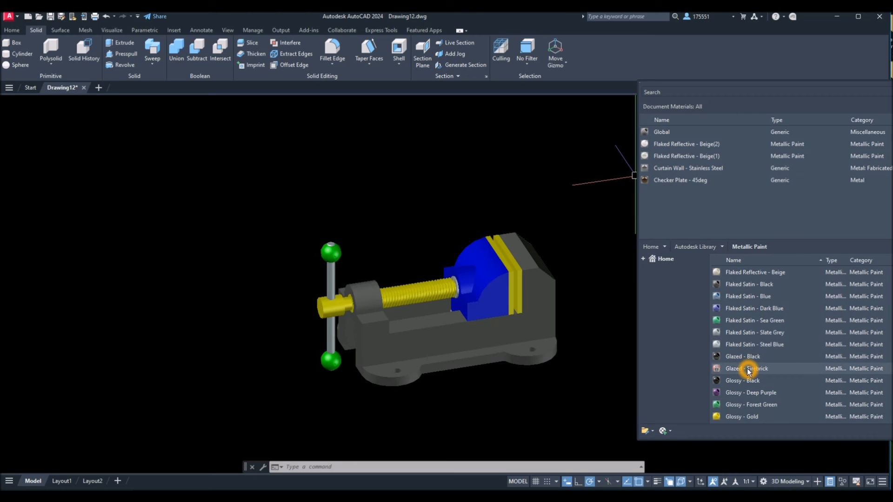
# Step: Apply the Glazed - Firebrick metallic paint from the library to the vise base
pyautogui.moveTo(747, 370); pyautogui.dragTo(454, 348)
pyautogui.scroll(3, 460, 349)
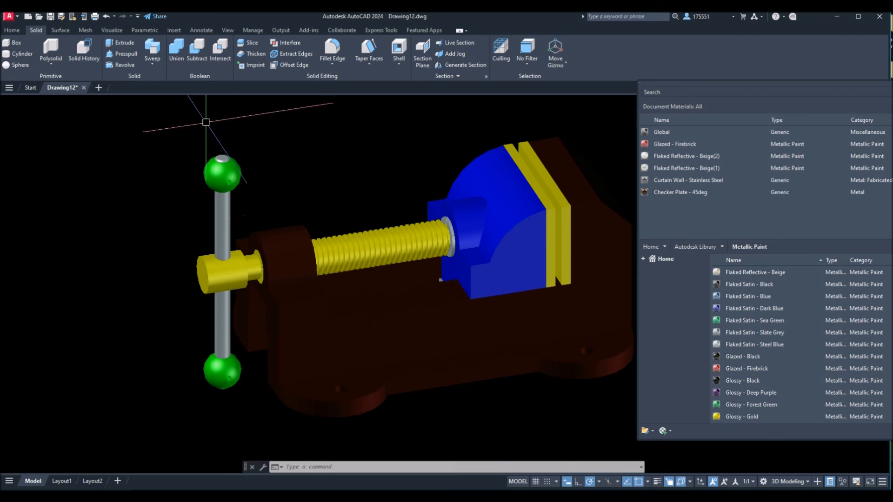
# Step: Lower the lighting exposure value slightly to brighten the vise's materials
pyautogui.click(112, 30)
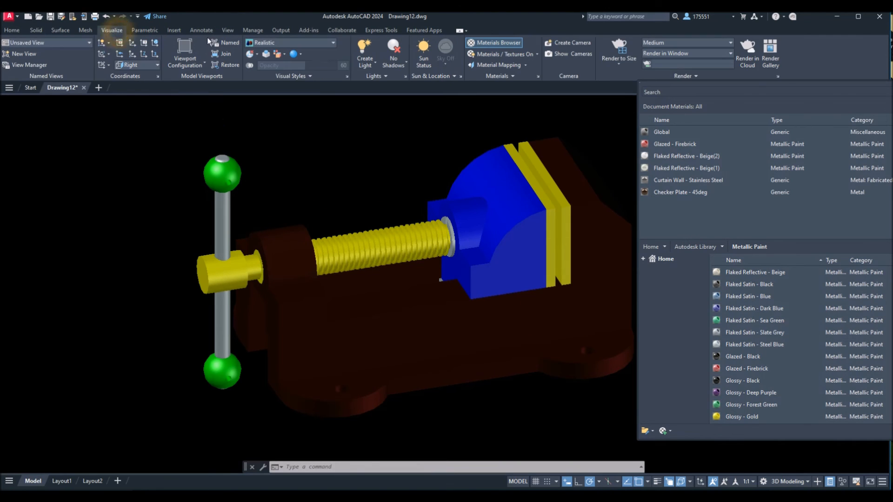
pyautogui.click(377, 75)
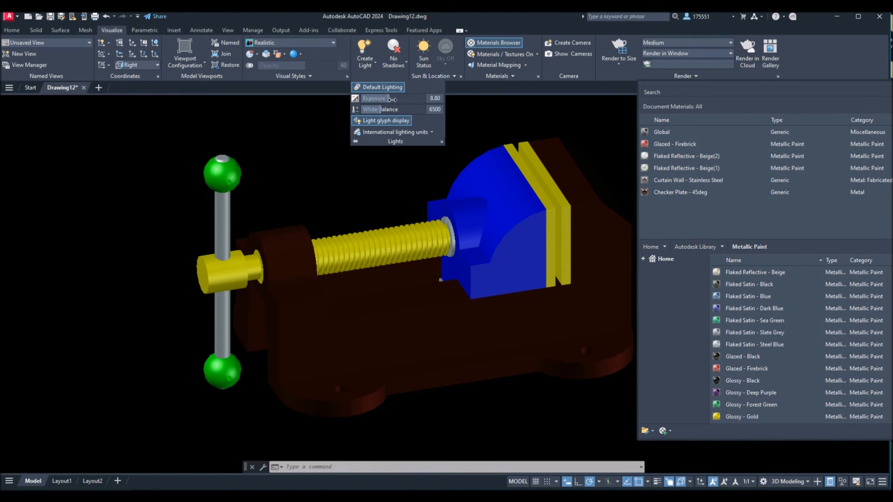
pyautogui.moveTo(392, 100); pyautogui.dragTo(380, 100)
pyautogui.moveTo(367, 215)
pyautogui.keyDown('shift'); pyautogui.mouseDown(button='middle')
pyautogui.moveTo(355, 230)
pyautogui.moveTo(313, 192)
pyautogui.moveTo(361, 201)
pyautogui.mouseUp(button='middle'); pyautogui.keyUp('shift')
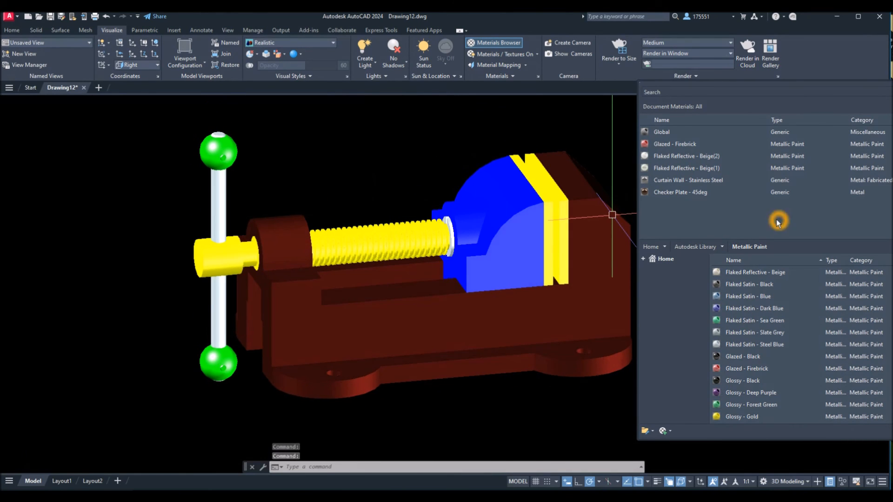
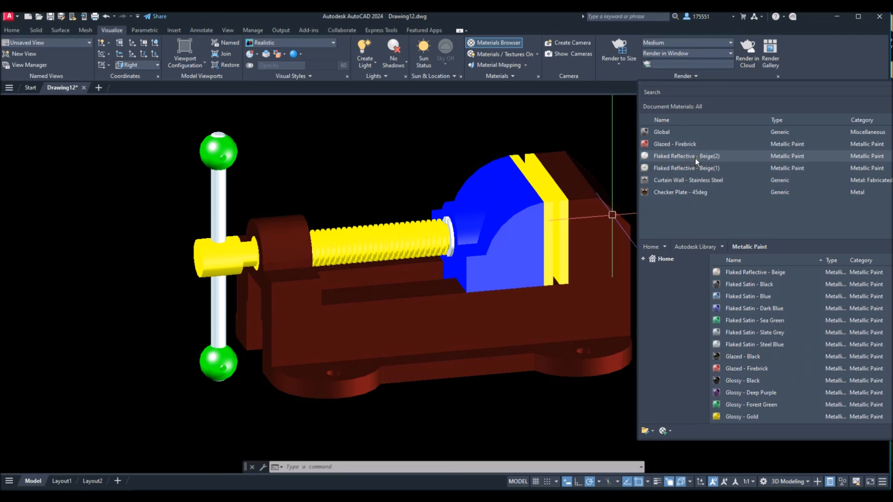
# Step: Apply Flaked Reflective - Beige(2) to the blue jaw and Curtain Wall - Stainless Steel to the handle bar, its balls and the screw
pyautogui.moveTo(531, 238); pyautogui.dragTo(532, 238)
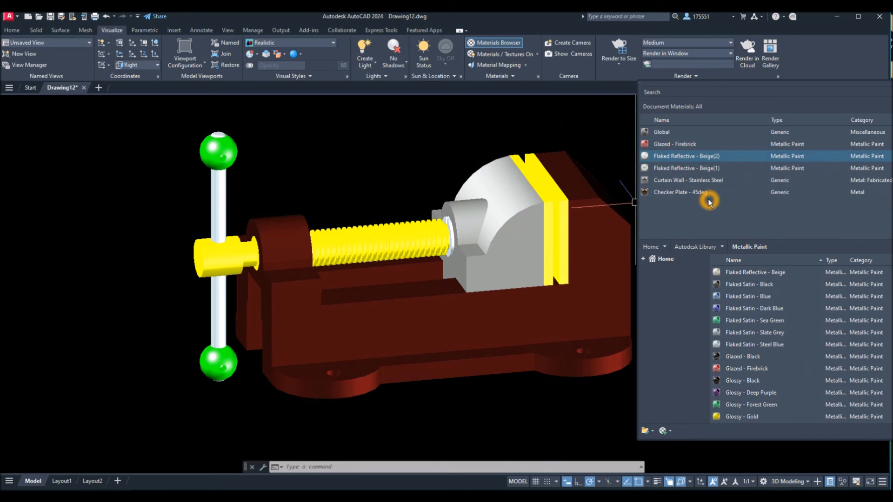
pyautogui.moveTo(707, 180); pyautogui.dragTo(222, 207)
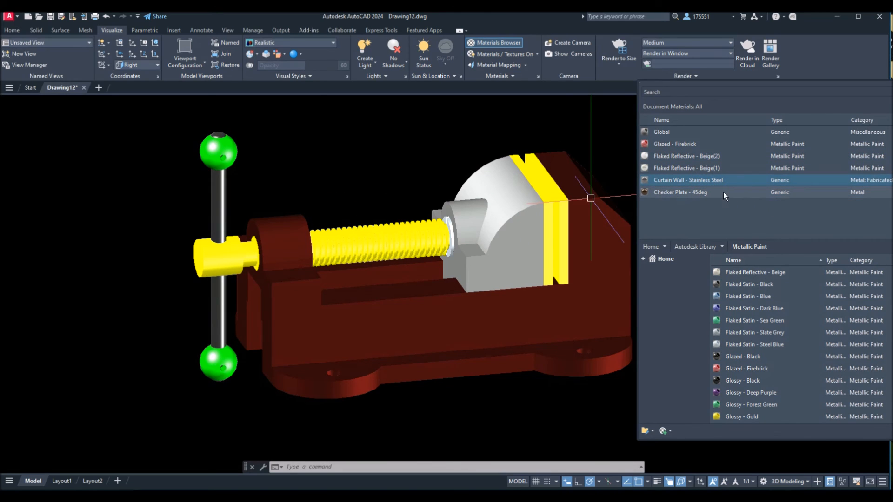
pyautogui.moveTo(241, 166); pyautogui.dragTo(237, 160)
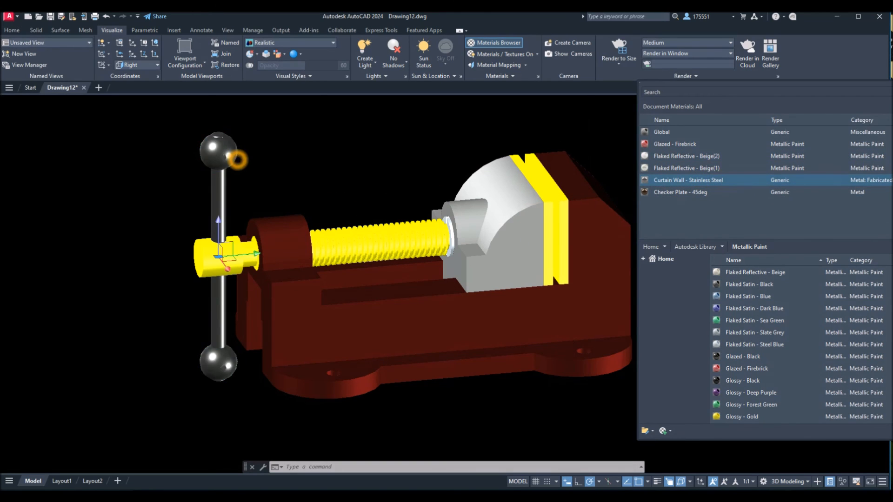
pyautogui.keyDown('shift'); pyautogui.moveTo(358, 204); pyautogui.dragTo(347, 224, button='middle'); pyautogui.keyUp('shift')
pyautogui.moveTo(726, 182); pyautogui.dragTo(405, 235)
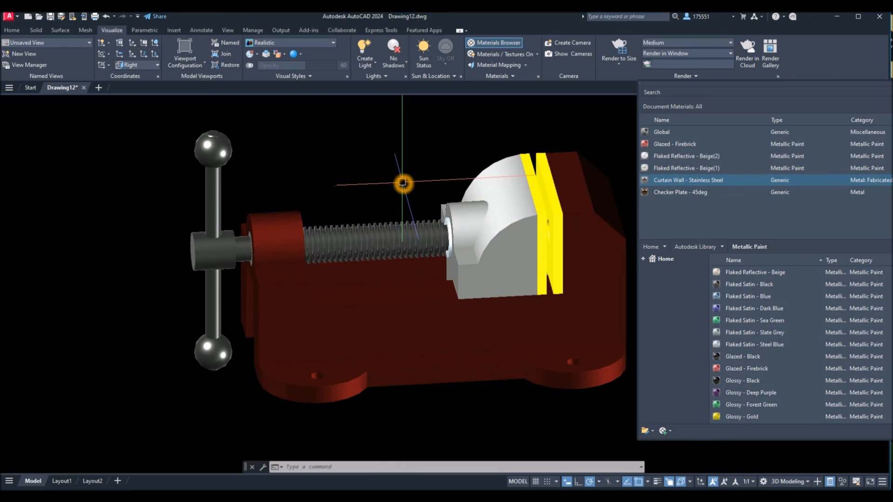
# Step: Apply the Anodized - Gray metal from the Autodesk Library to both yellow jaw plates
pyautogui.scroll(2, 403, 183)
pyautogui.keyDown('shift'); pyautogui.moveTo(402, 182); pyautogui.dragTo(273, 179, button='middle'); pyautogui.keyUp('shift')
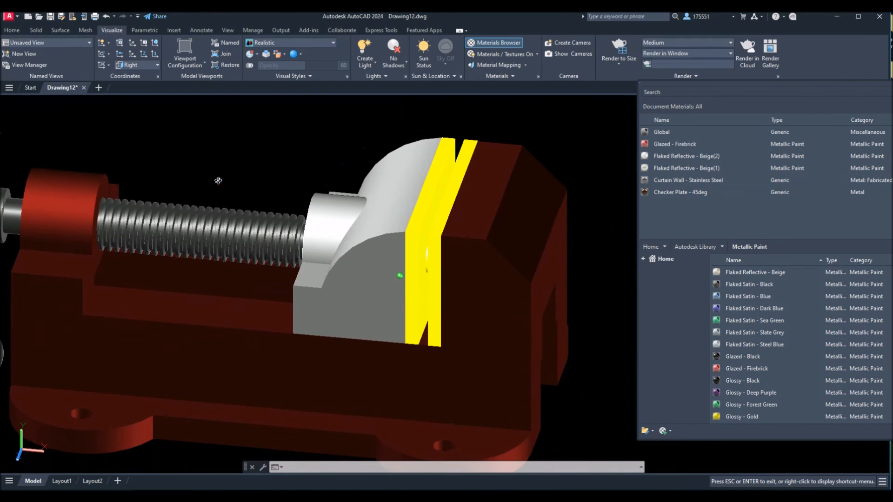
pyautogui.click(441, 157)
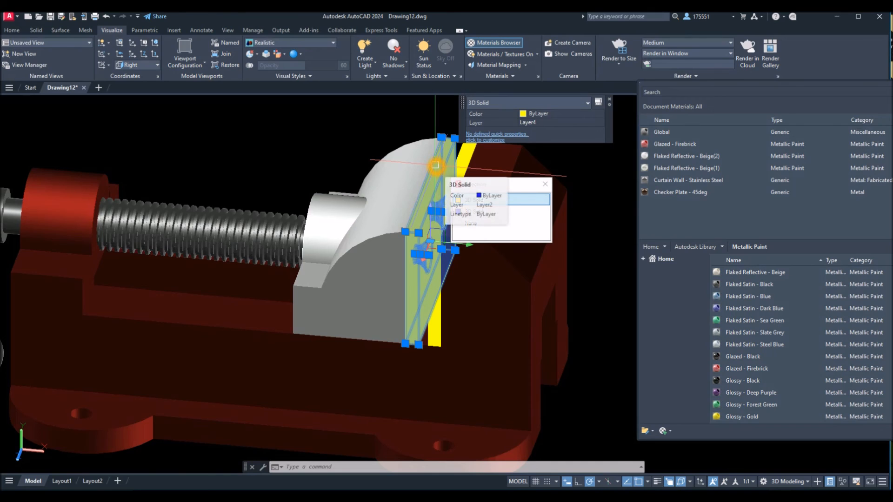
pyautogui.press('Escape')
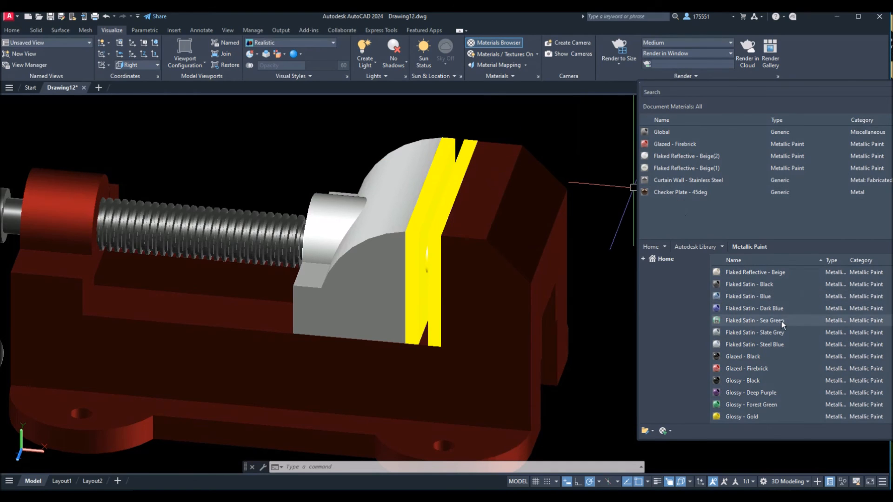
pyautogui.click(722, 248)
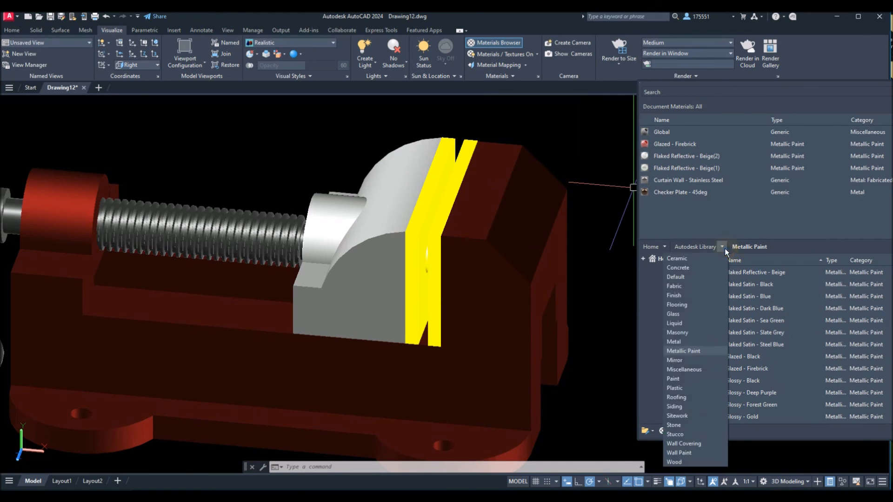
pyautogui.click(692, 343)
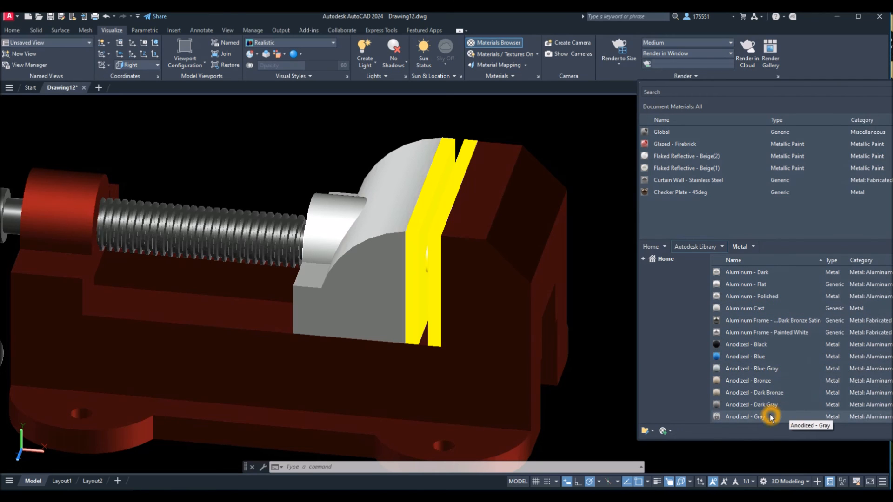
pyautogui.moveTo(770, 418); pyautogui.dragTo(753, 414)
pyautogui.moveTo(415, 234); pyautogui.dragTo(416, 236)
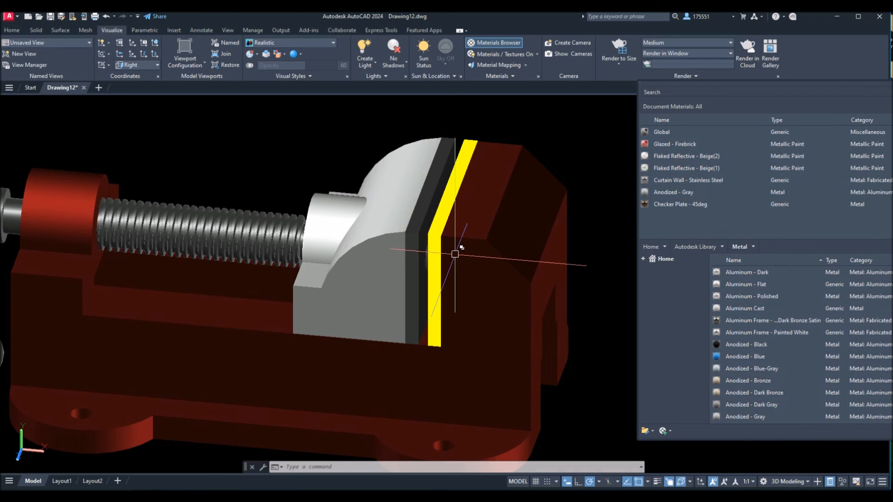
pyautogui.moveTo(768, 417); pyautogui.dragTo(434, 239)
# Step: Isolate the two jaw plates from the rest of the vise
pyautogui.click(419, 212)
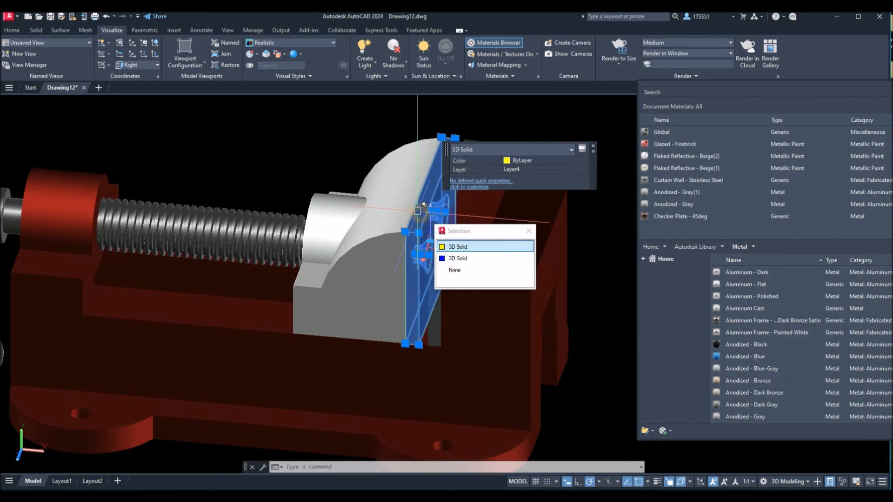
pyautogui.moveTo(455, 124); pyautogui.dragTo(401, 124, button='middle')
pyautogui.click(418, 144)
pyautogui.rightClick(410, 122)
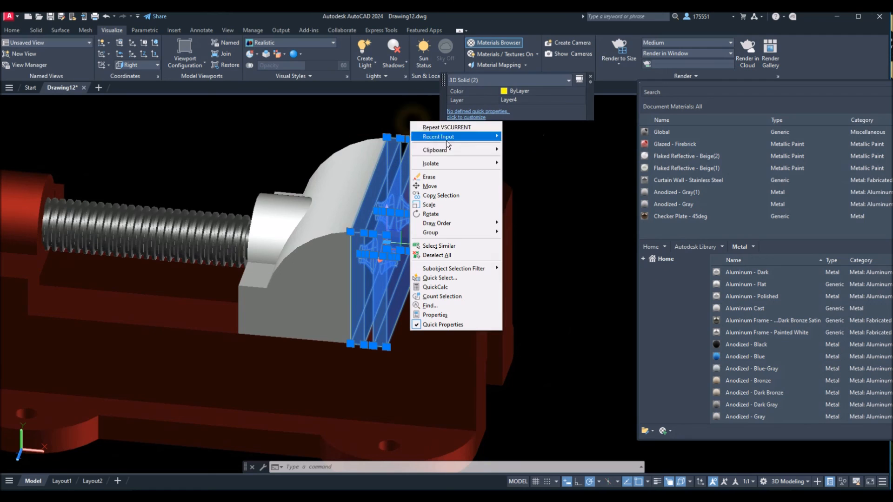
pyautogui.click(454, 163)
pyautogui.click(516, 163)
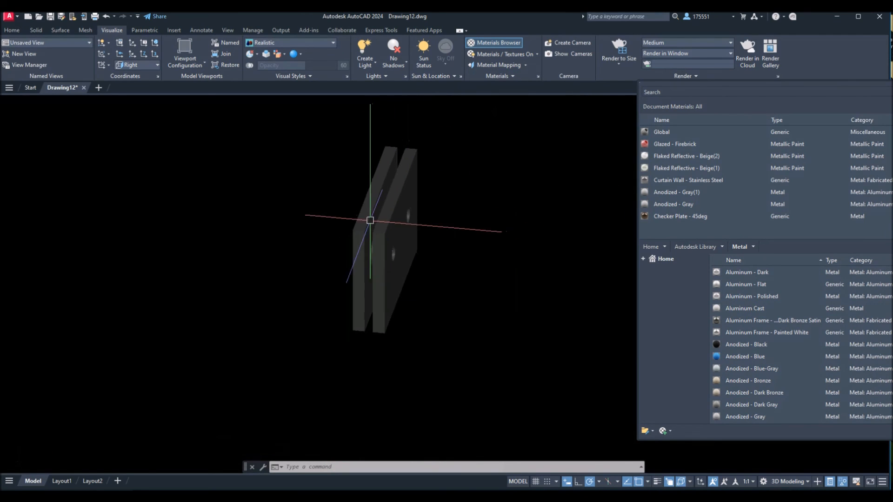
# Step: Apply the Checker Plate - 45deg material to only the inner face of the movable jaw's plate, undoing its assignment to the whole plate
pyautogui.scroll(6, 371, 219)
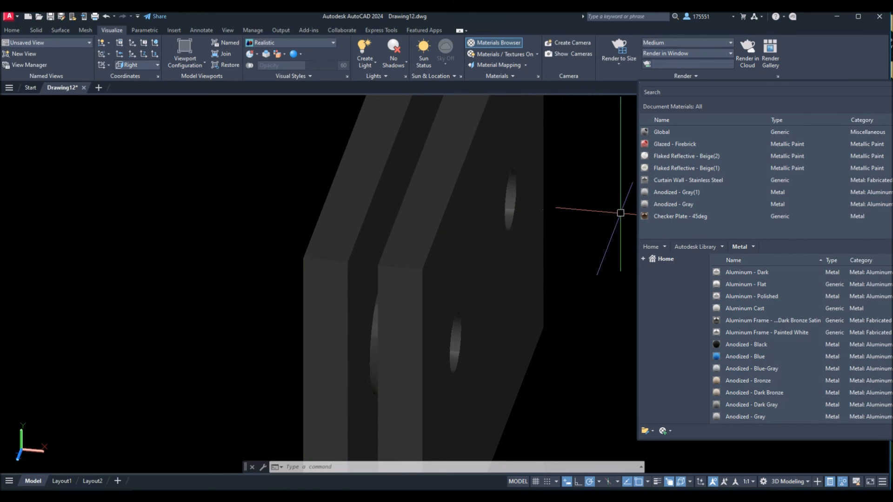
pyautogui.click(697, 219)
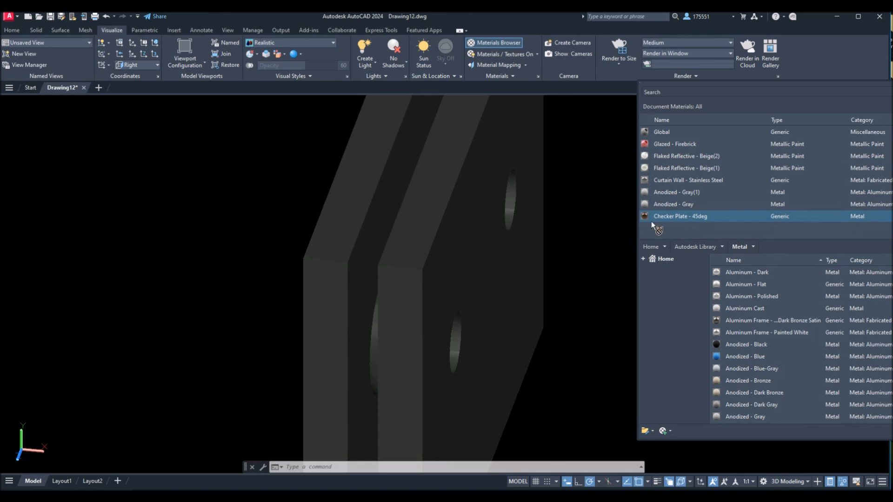
pyautogui.moveTo(379, 221); pyautogui.dragTo(379, 220)
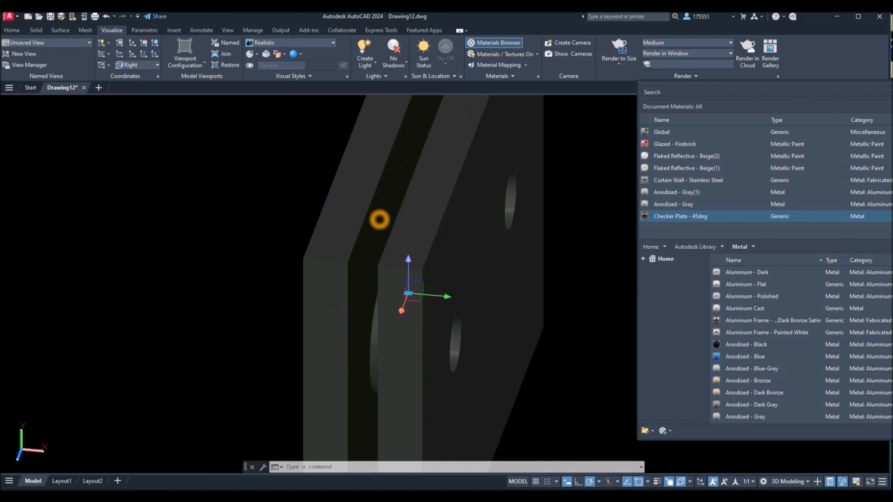
pyautogui.scroll(8, 388, 218)
pyautogui.keyDown('shift'); pyautogui.moveTo(388, 218); pyautogui.dragTo(383, 217, button='middle'); pyautogui.keyUp('shift')
pyautogui.scroll(-8, 391, 205)
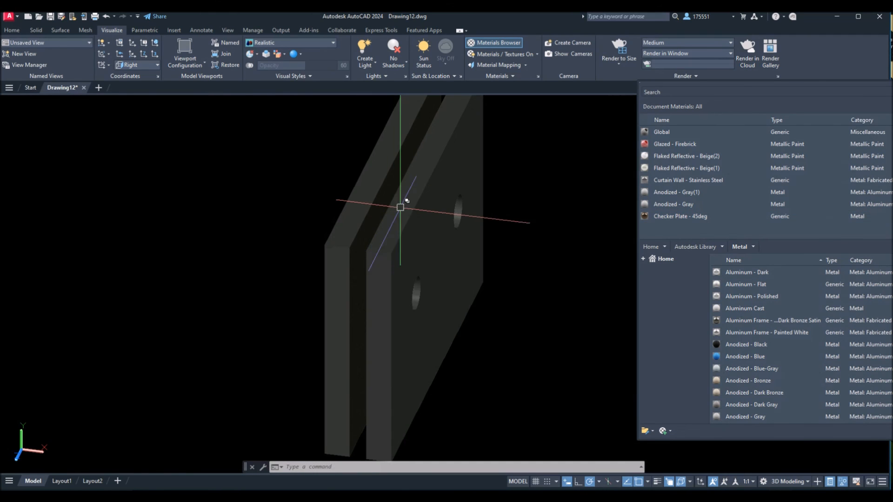
pyautogui.moveTo(361, 214); pyautogui.dragTo(361, 215)
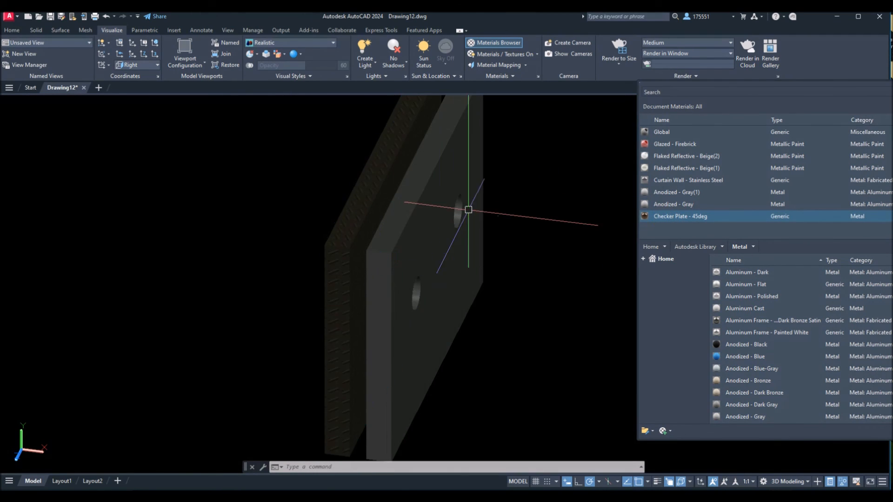
pyautogui.hotkey('ctrl', 'z')
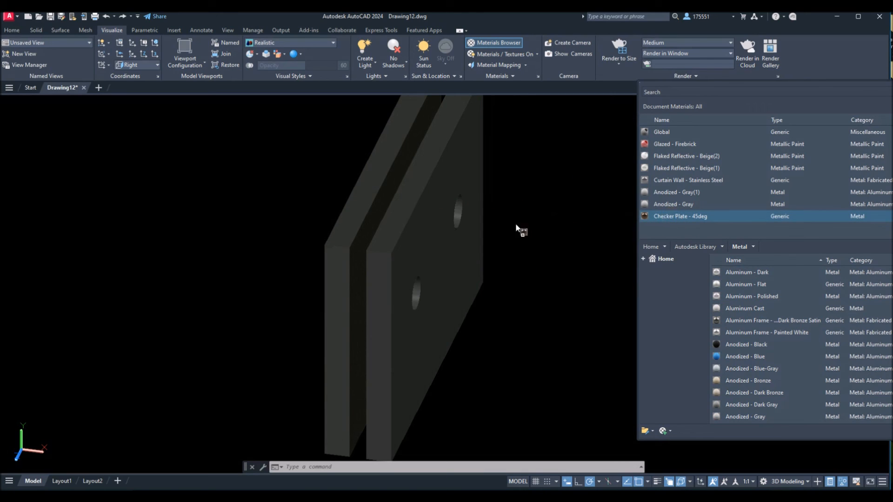
pyautogui.moveTo(364, 241); pyautogui.dragTo(365, 241)
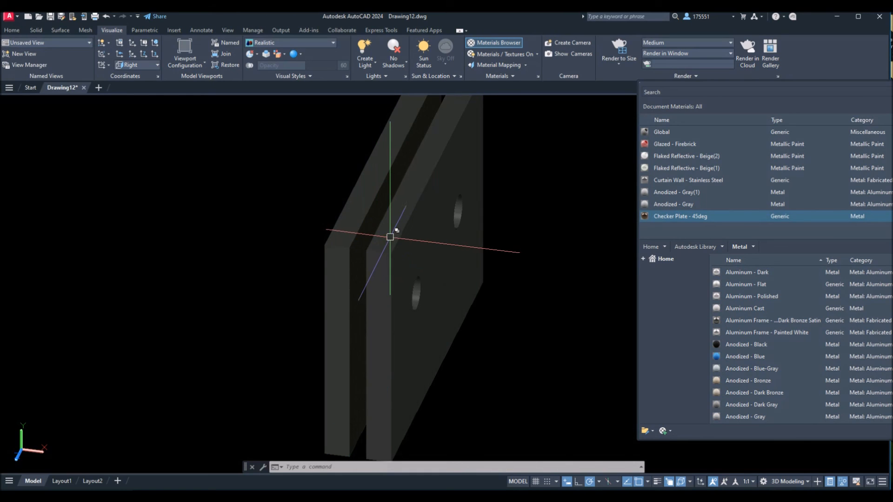
# Step: Apply Checker Plate - 45deg to the inner face of the fixed jaw's plate
pyautogui.keyDown('shift'); pyautogui.moveTo(390, 239); pyautogui.dragTo(434, 239, button='middle'); pyautogui.keyUp('shift')
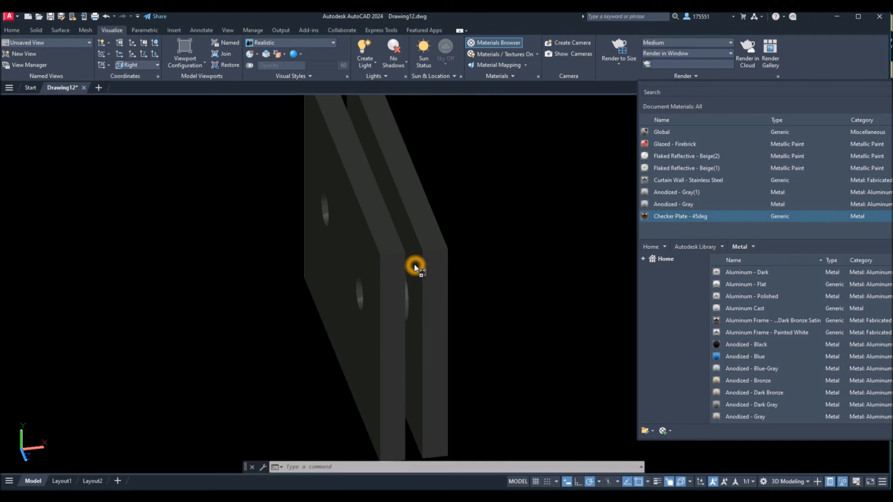
pyautogui.scroll(-3, 442, 247)
pyautogui.scroll(8, 443, 247)
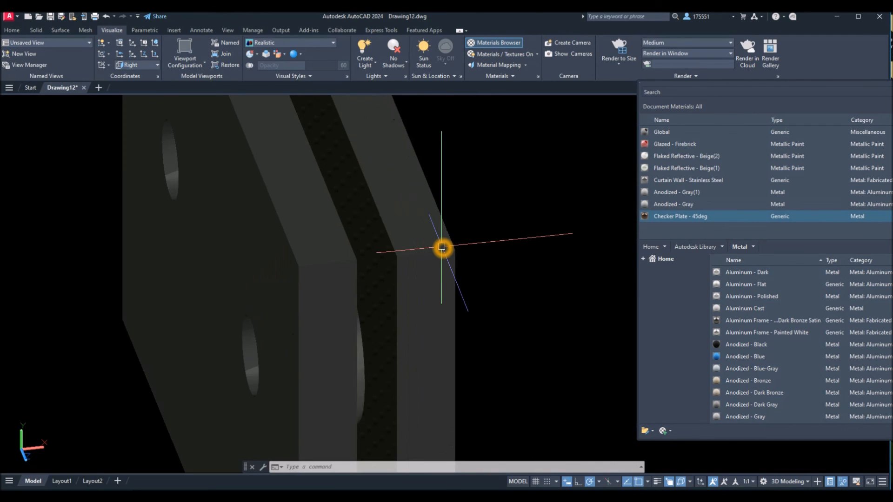
pyautogui.keyDown('shift'); pyautogui.moveTo(442, 247); pyautogui.dragTo(426, 231, button='middle'); pyautogui.keyUp('shift')
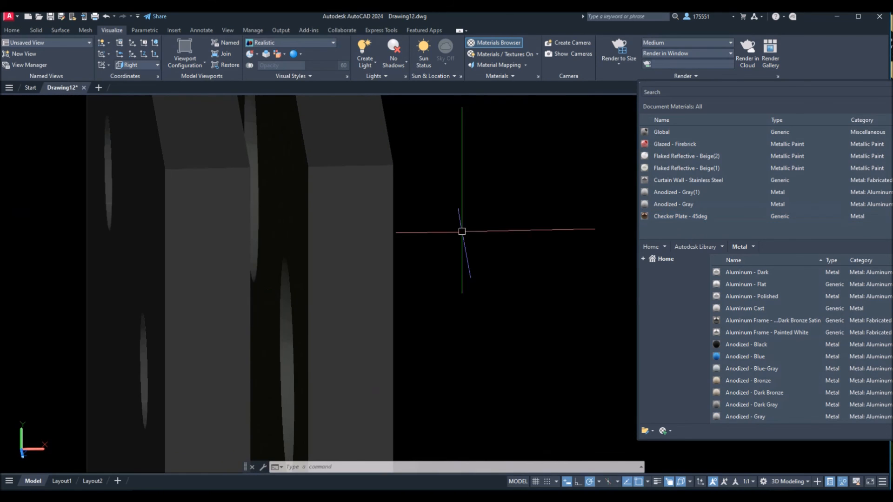
# Step: End the object isolation to show the complete vise again
pyautogui.scroll(-3, 481, 245)
pyautogui.scroll(2, 484, 246)
pyautogui.rightClick(490, 209)
pyautogui.moveTo(521, 250)
pyautogui.click(613, 269)
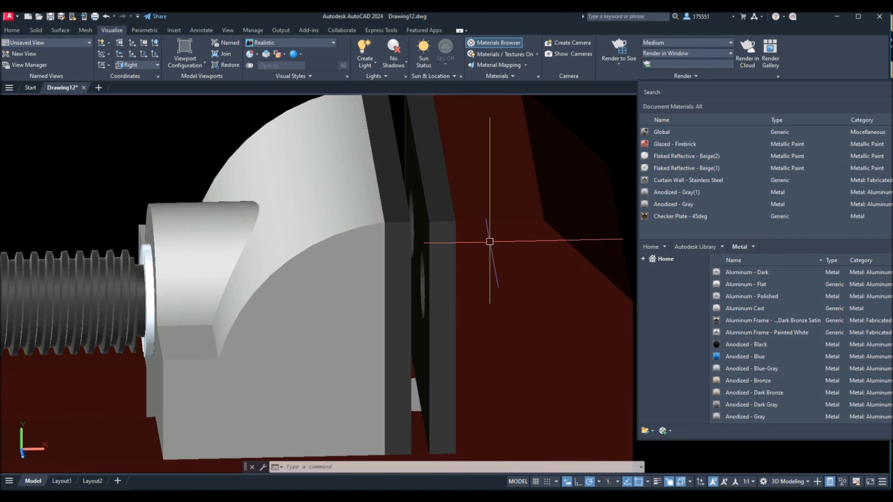
# Step: Apply the Anodized - Blue metal to the first guide bar in the slot beneath the movable jaw
pyautogui.scroll(-5, 486, 247)
pyautogui.moveTo(480, 262); pyautogui.dragTo(378, 156)
pyautogui.keyDown('shift'); pyautogui.moveTo(378, 156); pyautogui.dragTo(383, 186, button='middle'); pyautogui.keyUp('shift')
pyautogui.scroll(5, 436, 289)
pyautogui.scroll(2, 437, 289)
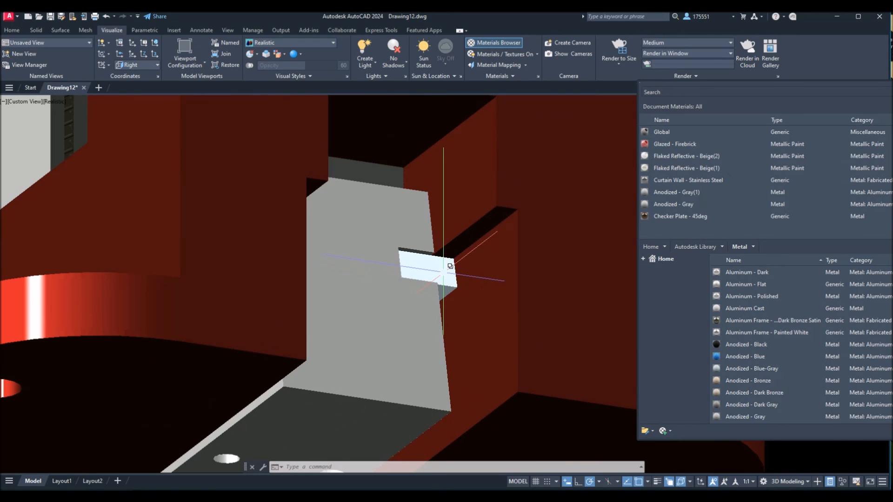
pyautogui.click(446, 276)
pyautogui.click(754, 356)
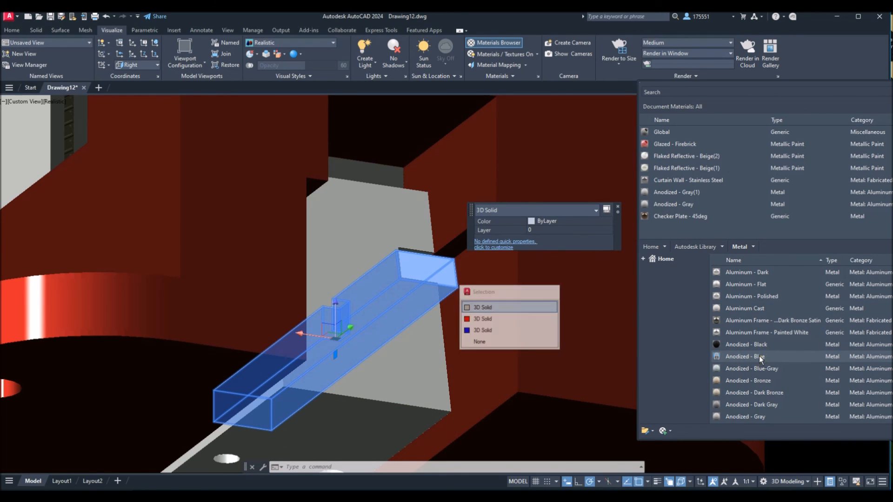
pyautogui.moveTo(754, 357); pyautogui.dragTo(454, 292)
# Step: Apply Anodized - Blue to the second guide bar on the opposite side of the movable jaw's underside
pyautogui.keyDown('shift'); pyautogui.moveTo(480, 311); pyautogui.dragTo(438, 285, button='middle'); pyautogui.keyUp('shift')
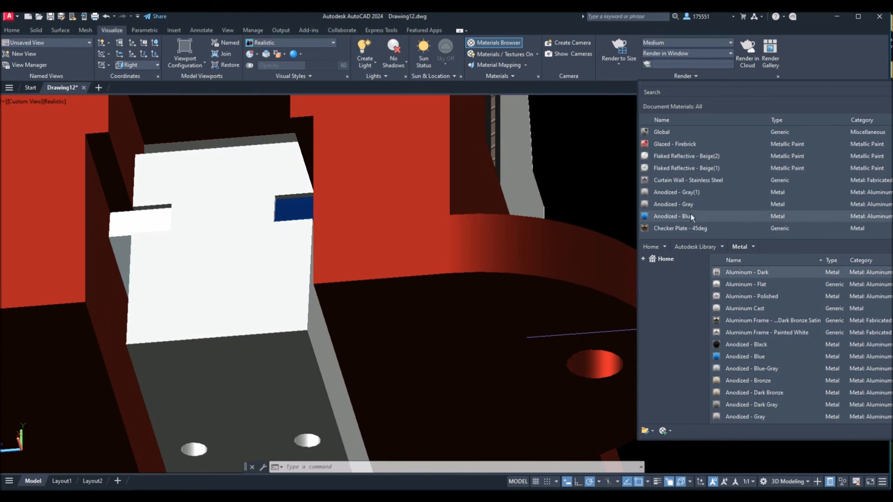
pyautogui.click(120, 222)
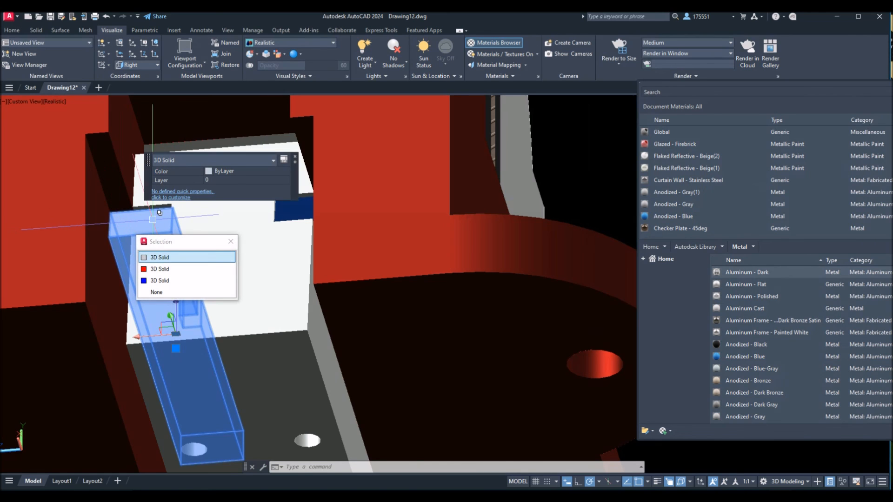
pyautogui.click(717, 218)
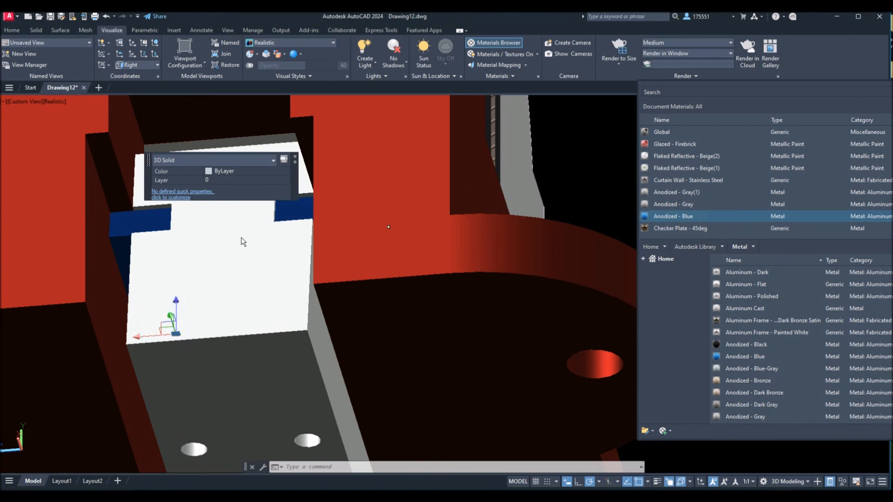
pyautogui.press('Escape')
# Step: Start the Fillet Edge command with a radius of 1 for the edges of the red vise base
pyautogui.scroll(-3, 287, 232)
pyautogui.keyDown('shift'); pyautogui.moveTo(288, 232); pyautogui.dragTo(489, 311, button='middle'); pyautogui.keyUp('shift')
pyautogui.moveTo(280, 278); pyautogui.dragTo(367, 308, button='middle')
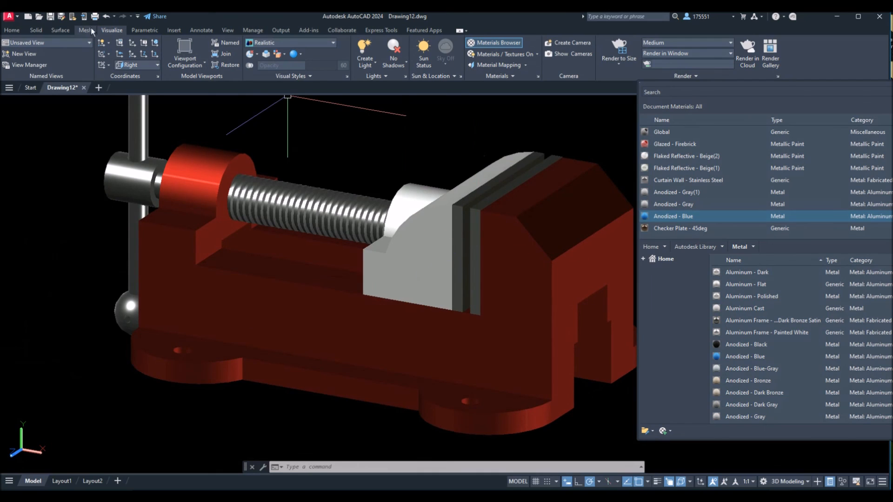
pyautogui.click(36, 30)
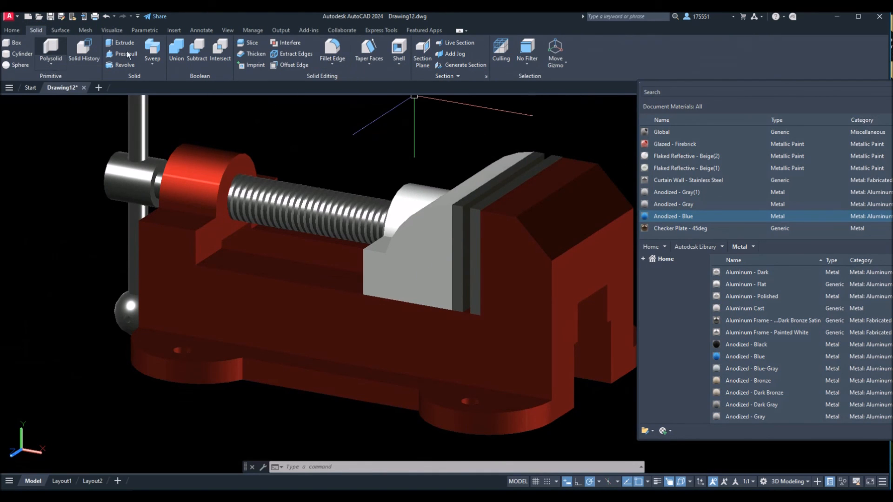
pyautogui.click(332, 50)
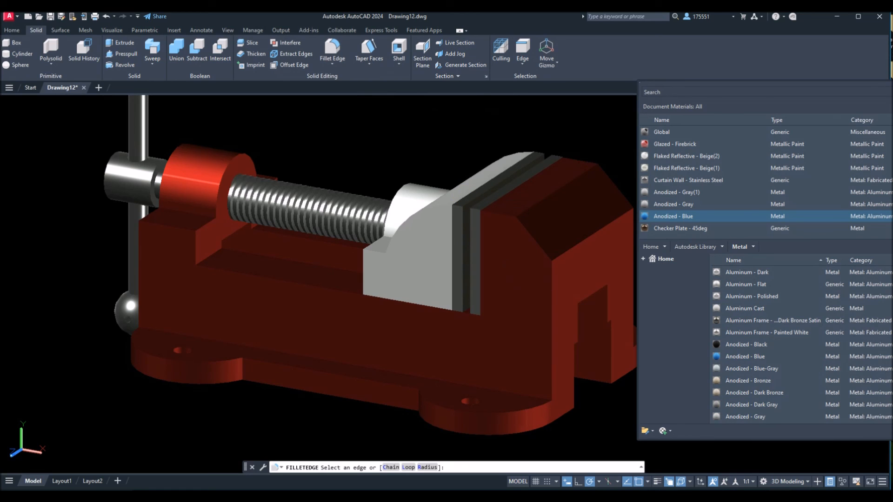
pyautogui.moveTo(248, 468); pyautogui.dragTo(255, 429)
pyautogui.click(434, 426)
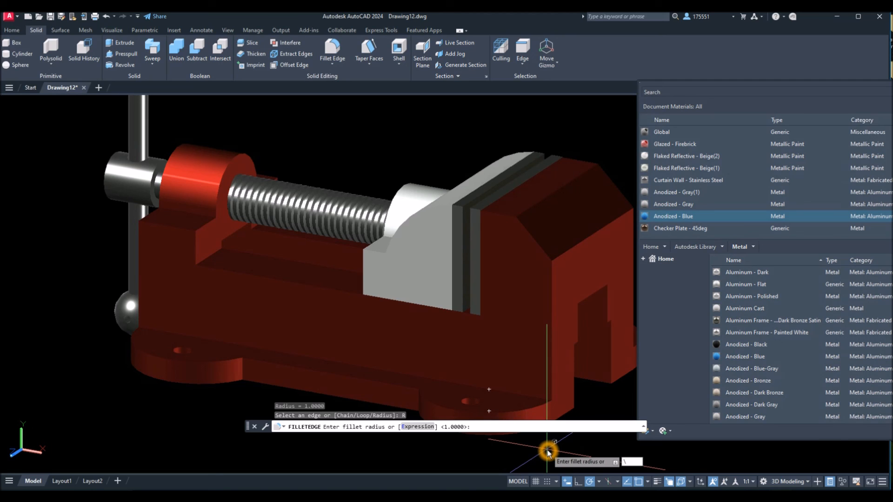
pyautogui.press('Return')
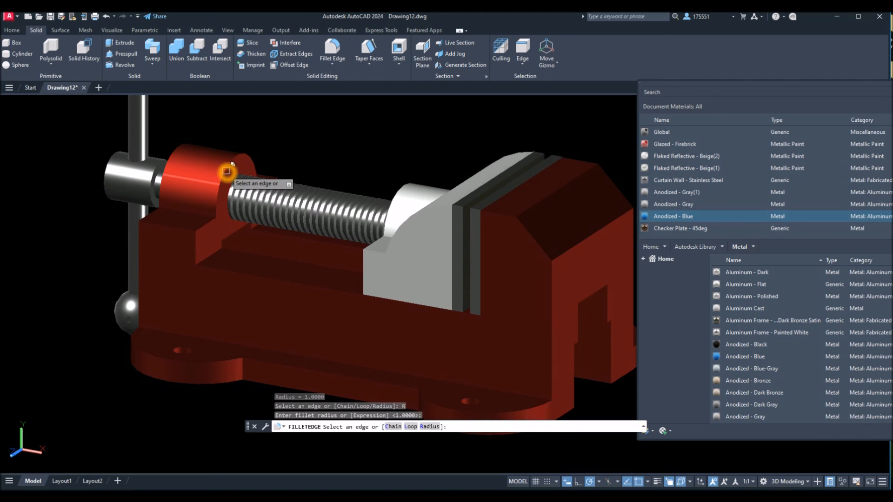
# Step: Select the arch edge and the near shoulder's edges on the jaw-facing side of the red screw housing as fillet chains
pyautogui.scroll(-3, 225, 172)
pyautogui.scroll(5, 226, 171)
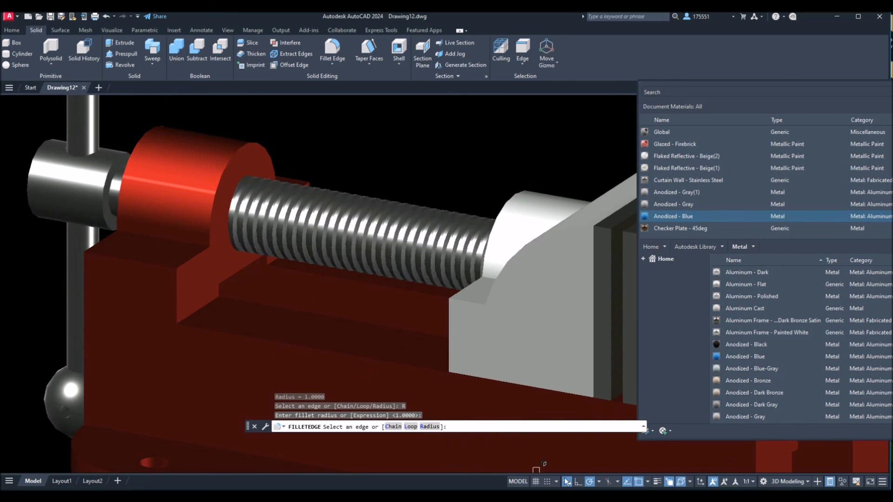
pyautogui.click(394, 427)
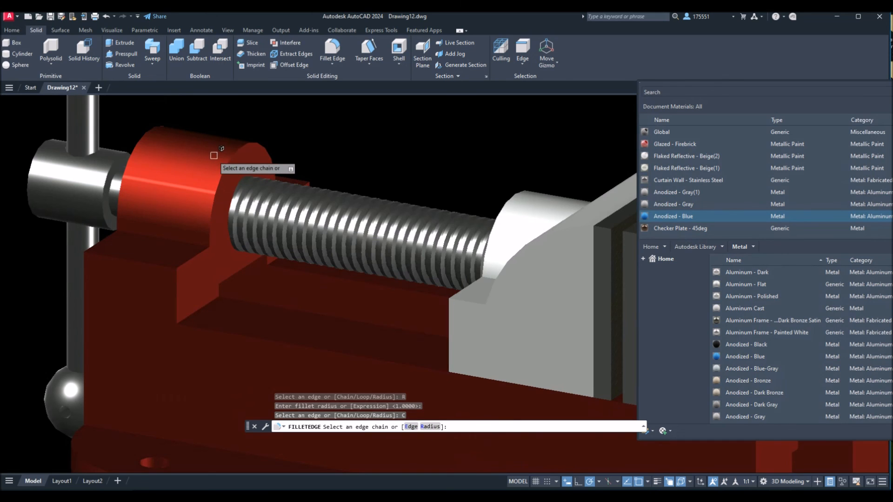
pyautogui.click(227, 161)
pyautogui.click(205, 253)
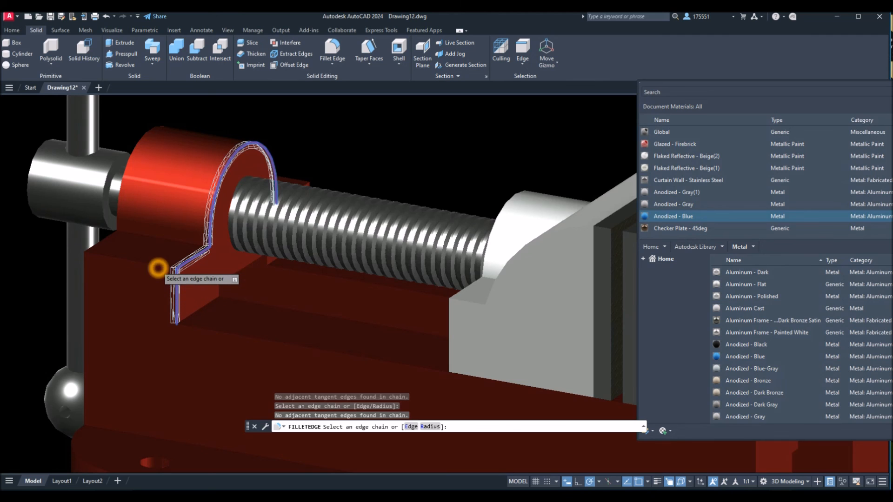
pyautogui.click(156, 263)
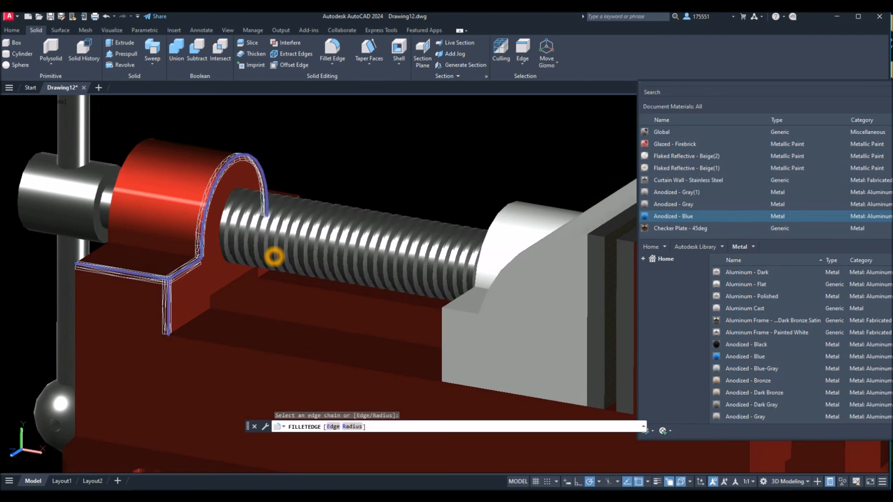
# Step: Add the opposite shoulder's edges on the jaw-facing side of the screw housing and apply the radius 1 fillet
pyautogui.keyDown('shift'); pyautogui.moveTo(275, 251); pyautogui.dragTo(285, 290, button='middle'); pyautogui.keyUp('shift')
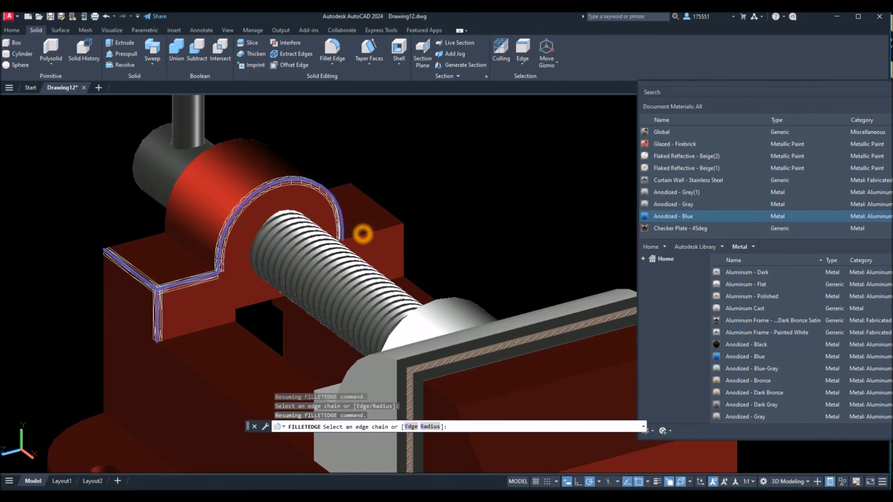
pyautogui.click(361, 232)
pyautogui.keyDown('shift'); pyautogui.moveTo(204, 252); pyautogui.dragTo(438, 206, button='middle'); pyautogui.keyUp('shift')
pyautogui.click(429, 212)
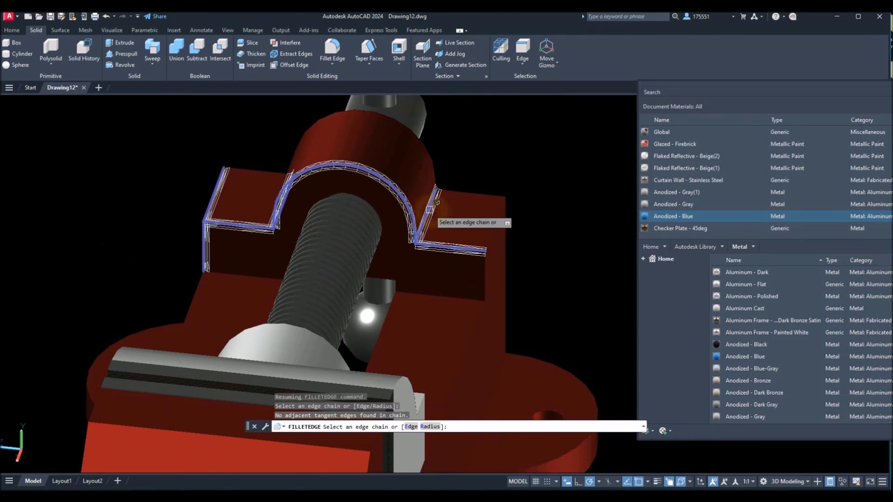
pyautogui.rightClick(534, 190)
pyautogui.click(550, 195)
pyautogui.rightClick(533, 189)
pyautogui.click(550, 195)
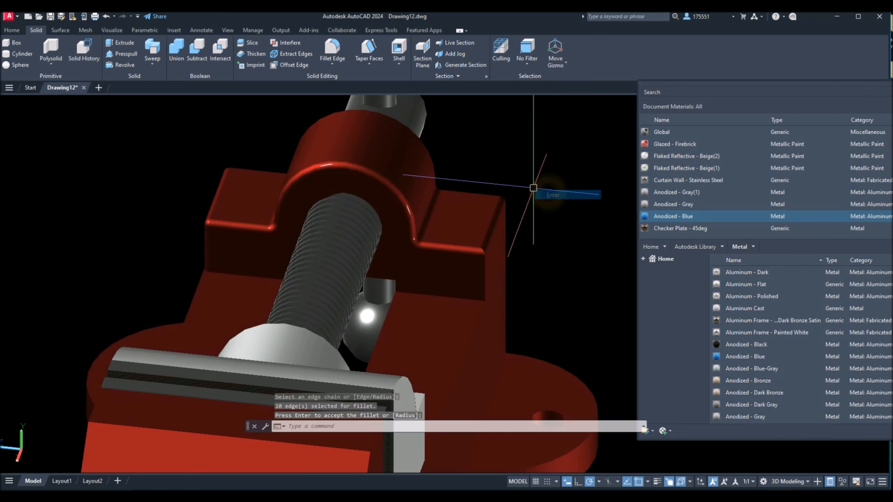
pyautogui.scroll(-5, 395, 195)
pyautogui.keyDown('shift'); pyautogui.moveTo(395, 196); pyautogui.dragTo(354, 155, button='middle'); pyautogui.keyUp('shift')
pyautogui.press('Return')
pyautogui.rightClick(357, 160)
pyautogui.click(389, 165)
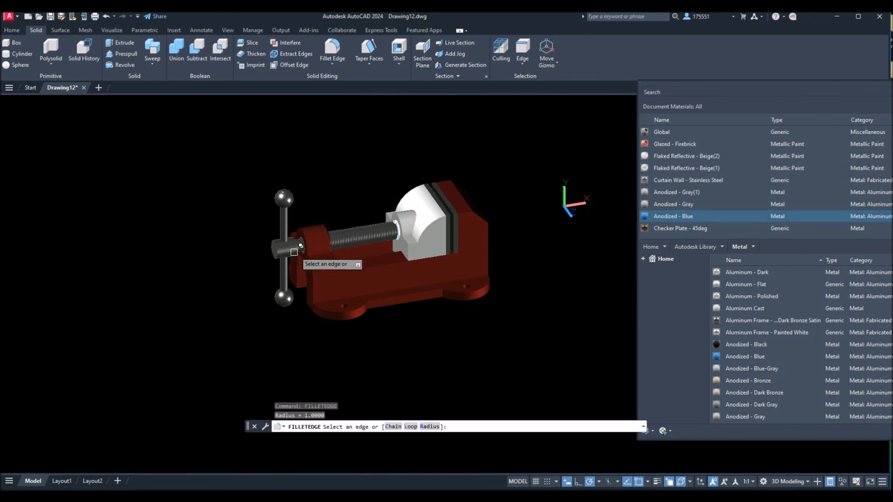
pyautogui.scroll(6, 298, 259)
pyautogui.moveTo(301, 259); pyautogui.dragTo(303, 279, button='middle')
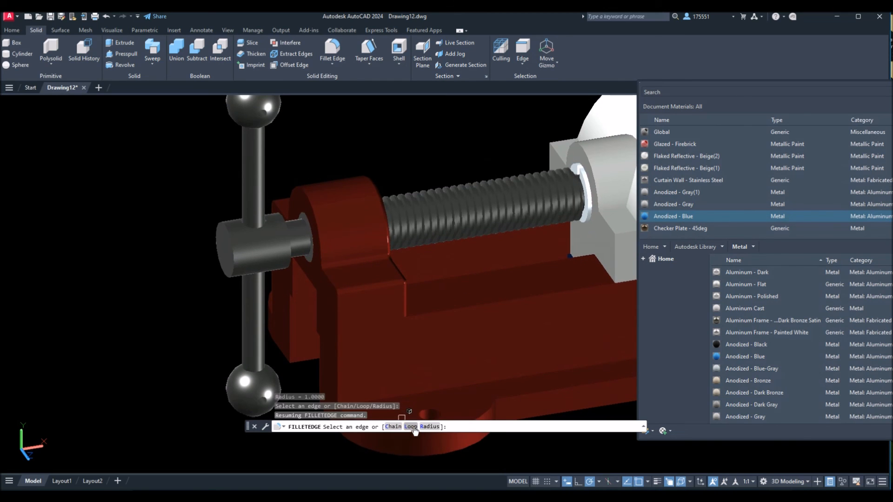
pyautogui.click(411, 426)
pyautogui.click(321, 238)
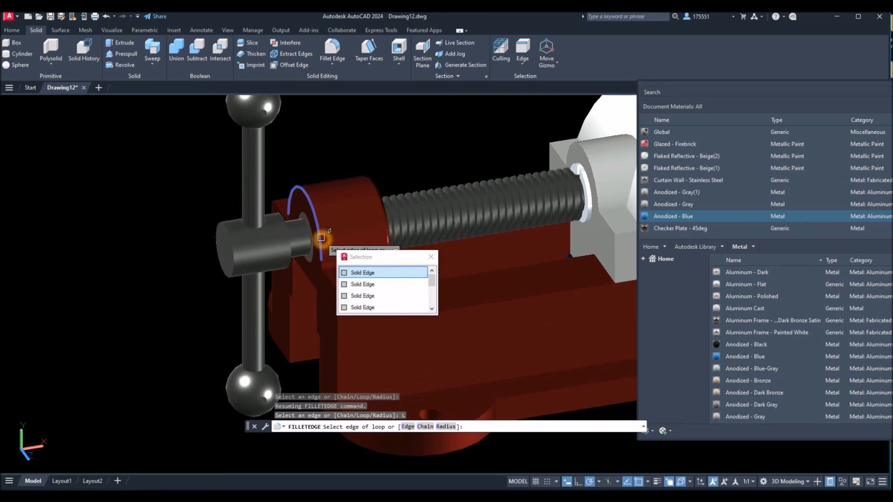
pyautogui.click(324, 267)
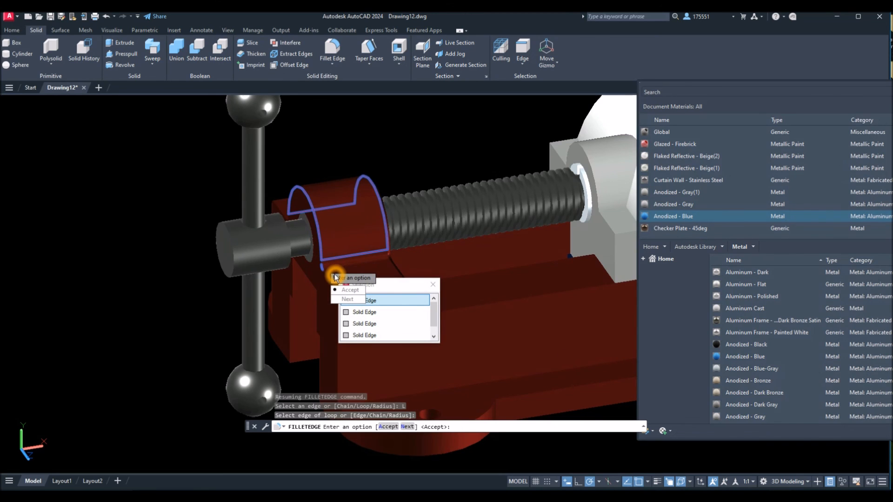
pyautogui.press('Escape')
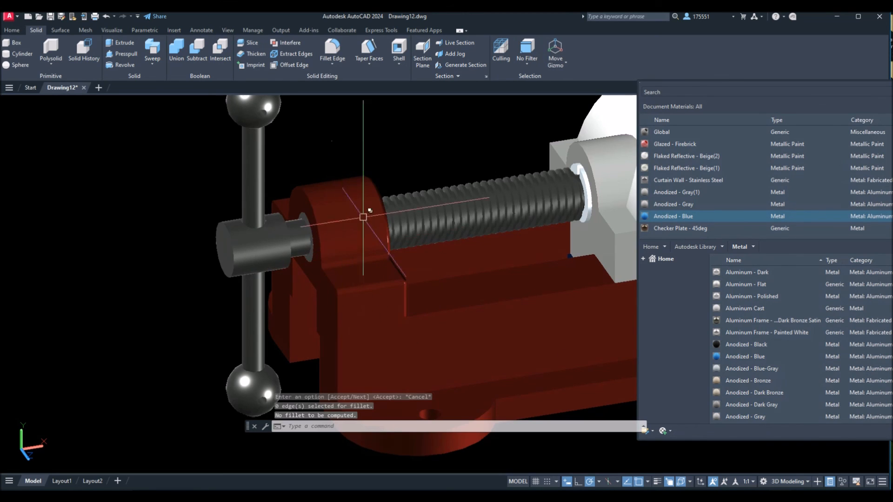
pyautogui.click(335, 50)
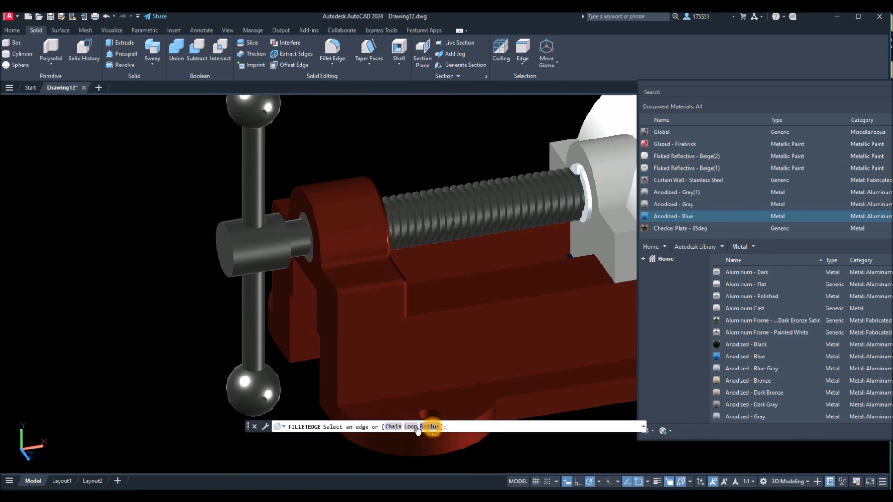
pyautogui.click(396, 426)
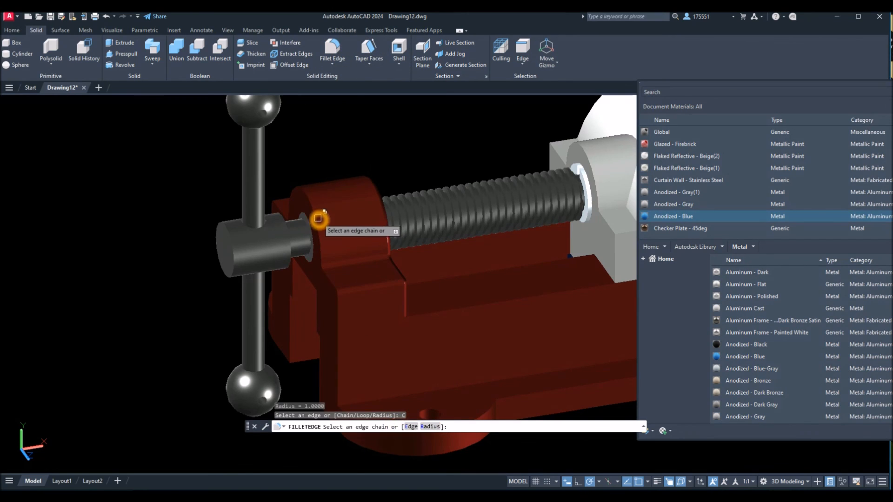
pyautogui.click(318, 218)
pyautogui.click(322, 267)
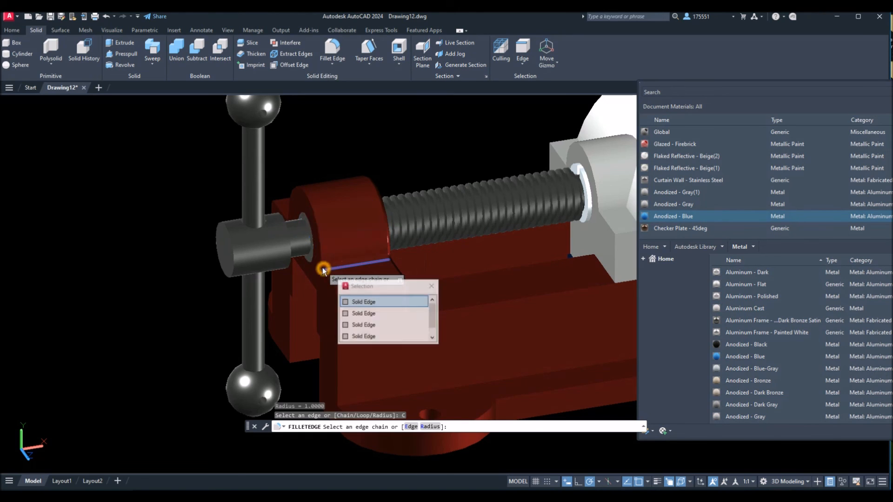
pyautogui.press('Escape')
pyautogui.press('Escape')
pyautogui.press('Escape')
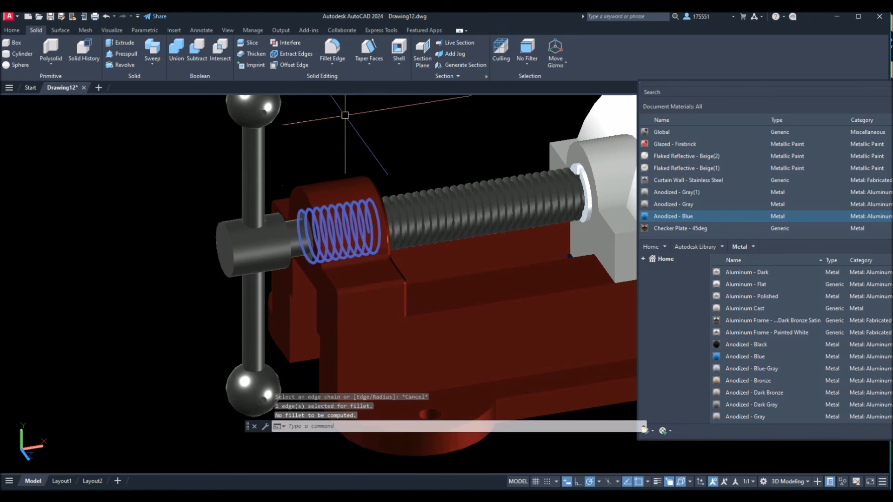
pyautogui.press('Escape')
pyautogui.press('Escape')
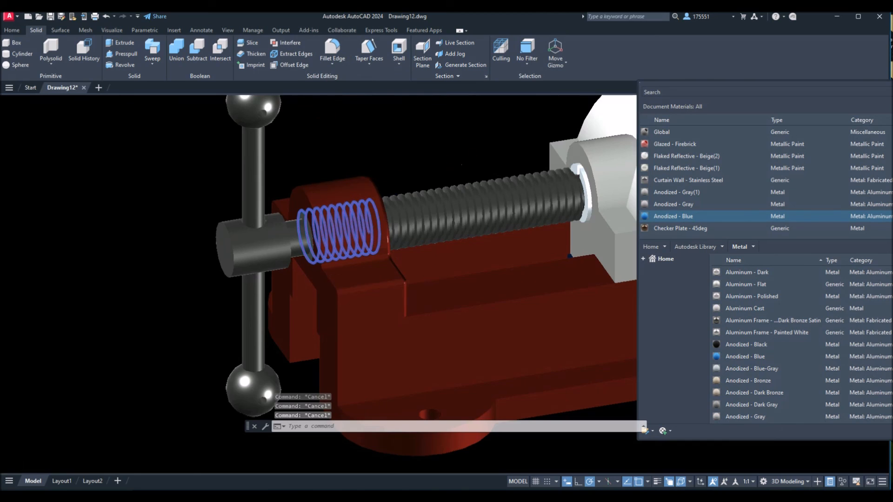
pyautogui.scroll(5, 331, 185)
pyautogui.click(339, 244)
pyautogui.press('Escape')
# Step: Start Fillet Edge and select the arch, corner, near shoulder and vertical edges on the handle-facing side of the red screw housing
pyautogui.click(330, 52)
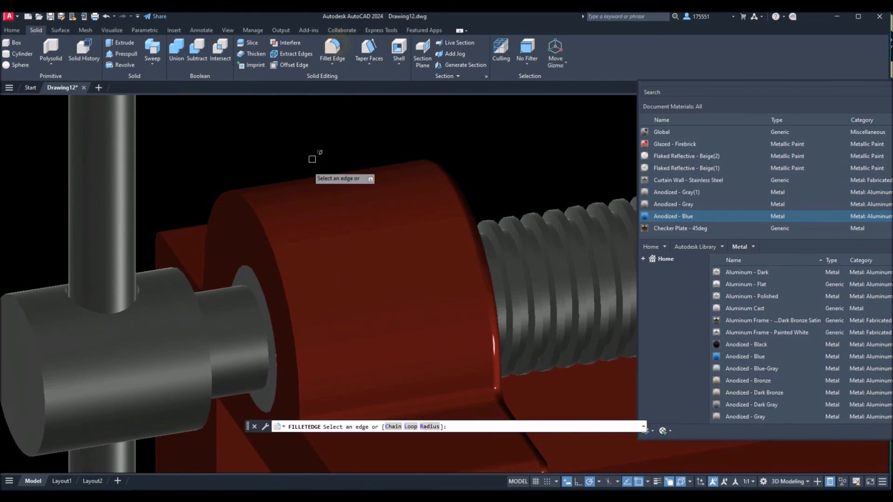
pyautogui.click(259, 224)
pyautogui.click(289, 246)
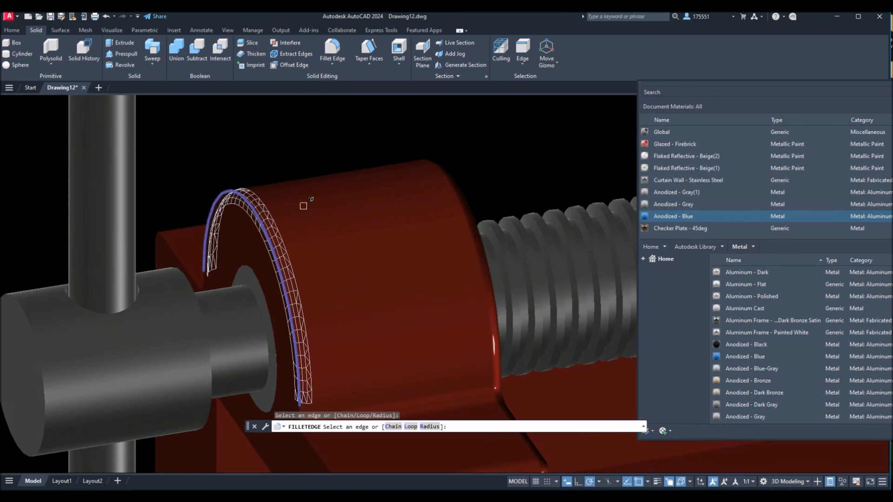
pyautogui.moveTo(302, 193); pyautogui.dragTo(289, 75, button='middle')
pyautogui.click(291, 292)
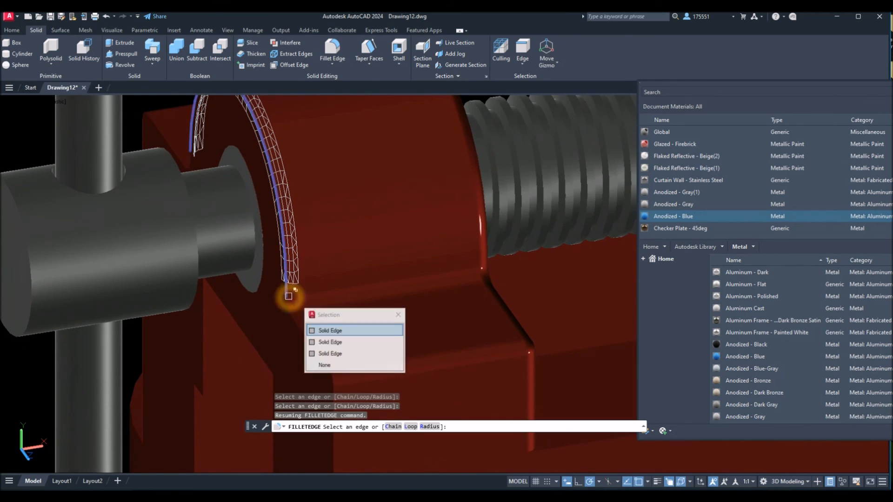
pyautogui.click(310, 326)
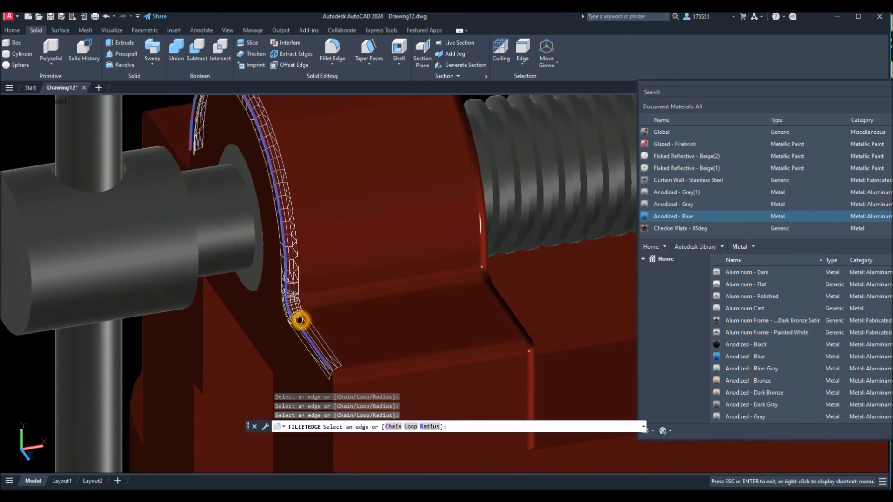
pyautogui.moveTo(301, 329); pyautogui.dragTo(287, 222, button='middle')
pyautogui.click(316, 292)
pyautogui.click(335, 325)
pyautogui.scroll(-4, 316, 284)
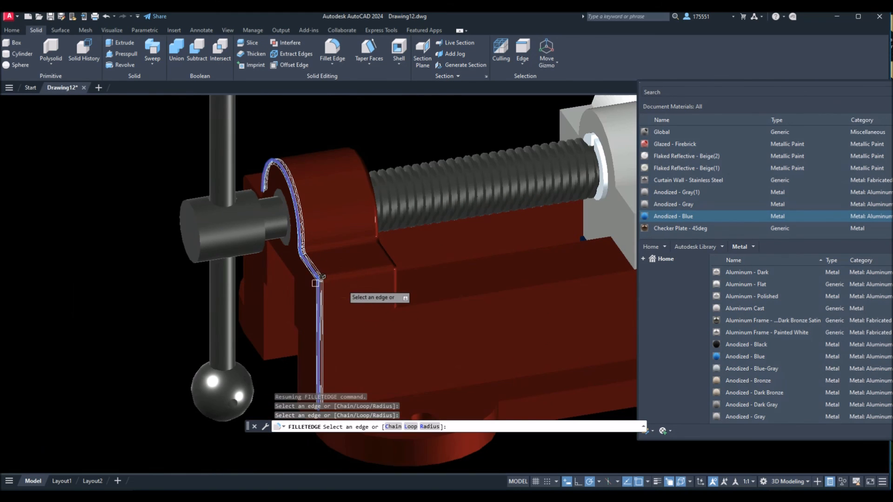
# Step: Add the opposite shoulder's corner, top and vertical edges on the handle-facing side of the housing and apply the fillet
pyautogui.keyDown('shift'); pyautogui.moveTo(349, 286); pyautogui.dragTo(414, 289, button='middle'); pyautogui.keyUp('shift')
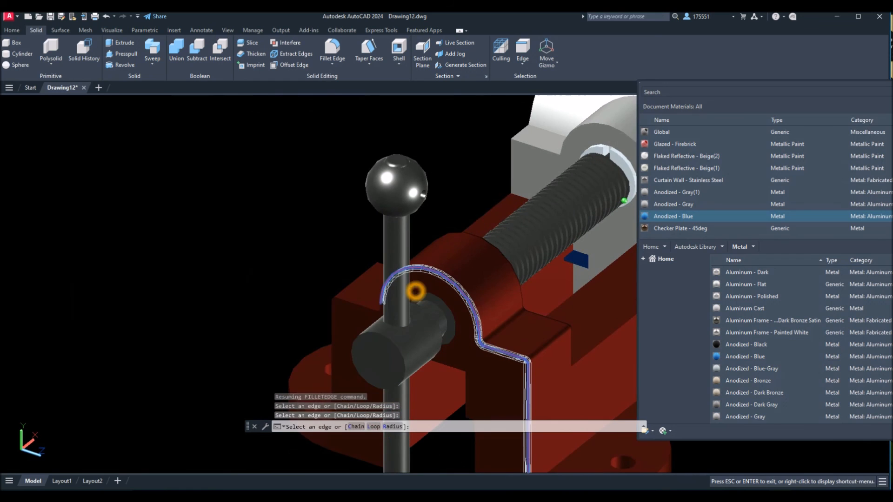
pyautogui.scroll(3, 380, 311)
pyautogui.scroll(4, 380, 310)
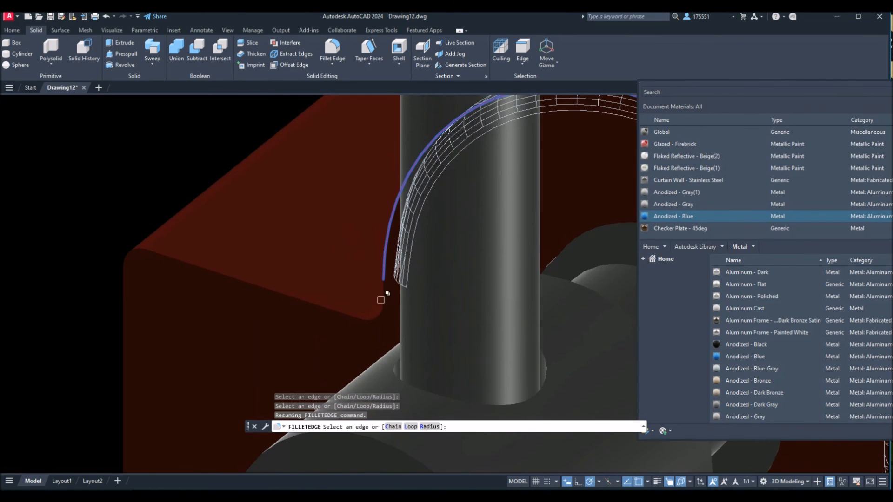
pyautogui.click(381, 299)
pyautogui.click(374, 313)
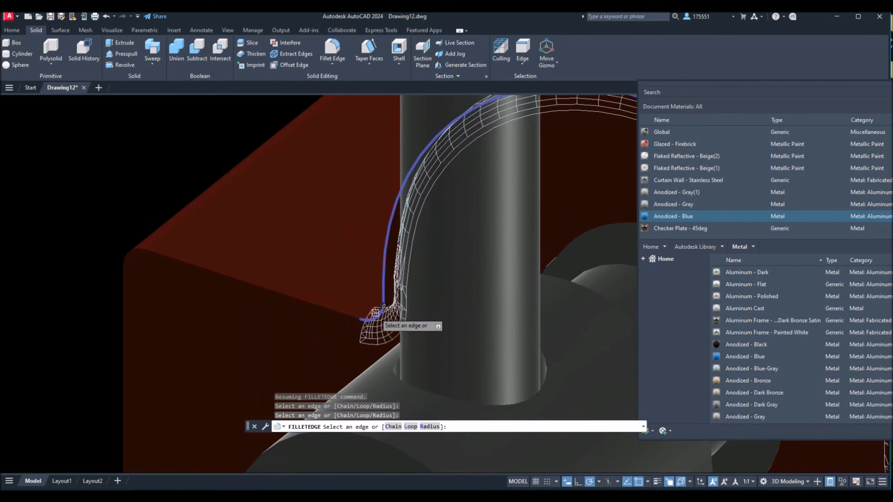
pyautogui.click(352, 314)
pyautogui.click(141, 250)
pyautogui.click(122, 278)
pyautogui.scroll(-6, 122, 278)
pyautogui.rightClick(437, 274)
pyautogui.click(448, 280)
pyautogui.rightClick(456, 282)
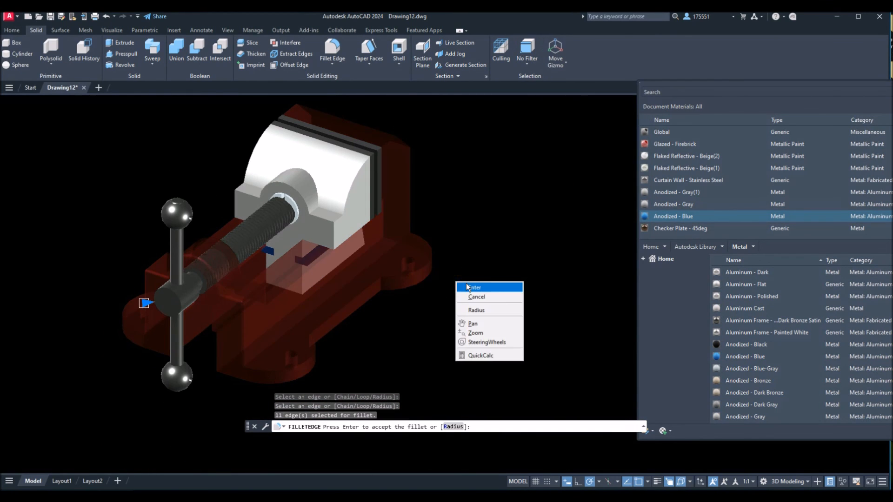
pyautogui.click(467, 287)
# Step: Start Fillet Edge and select the arch and shoulder edges on the movable jaw's screw-facing side
pyautogui.scroll(3, 313, 281)
pyautogui.keyDown('shift'); pyautogui.moveTo(333, 274); pyautogui.dragTo(285, 269, button='middle'); pyautogui.keyUp('shift')
pyautogui.click(322, 48)
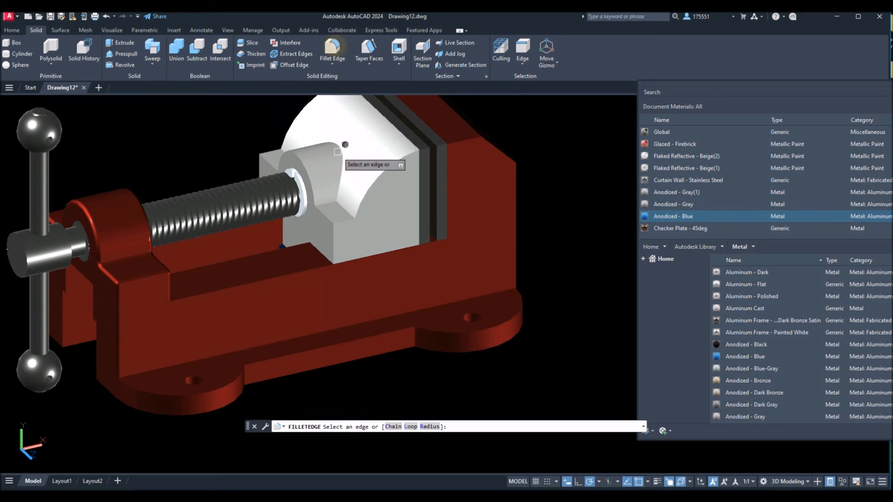
pyautogui.click(311, 183)
pyautogui.moveTo(311, 184); pyautogui.dragTo(267, 199, button='middle')
pyautogui.click(284, 219)
pyautogui.click(276, 203)
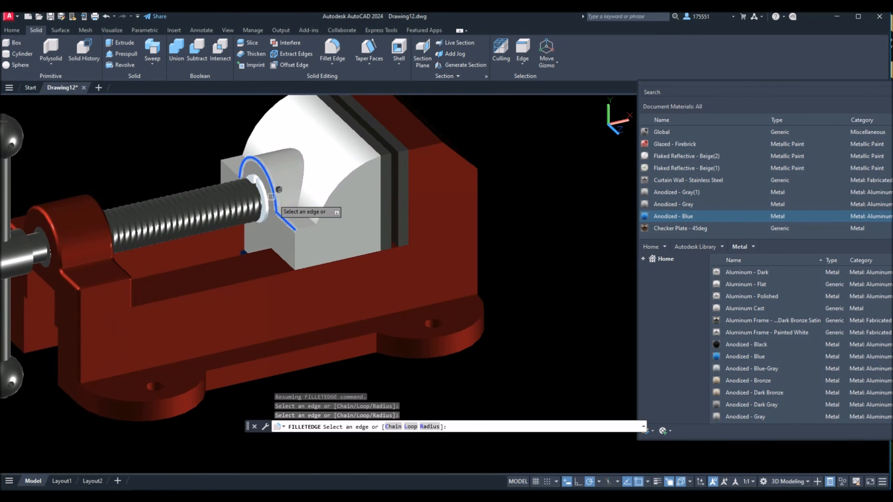
# Step: Add the first shoulder's inner and rear edges and the curve where the movable jaw's round boss meets its body
pyautogui.keyDown('shift'); pyautogui.moveTo(234, 173); pyautogui.dragTo(251, 209, button='middle'); pyautogui.keyUp('shift')
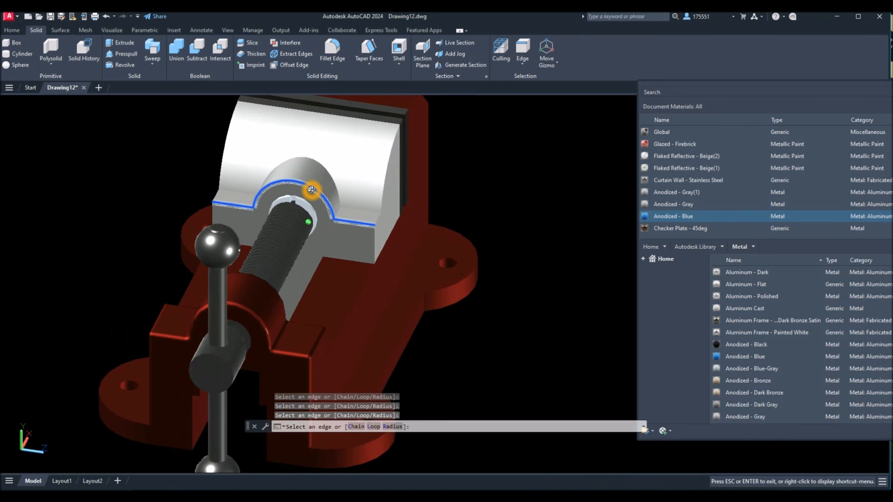
pyautogui.scroll(5, 251, 209)
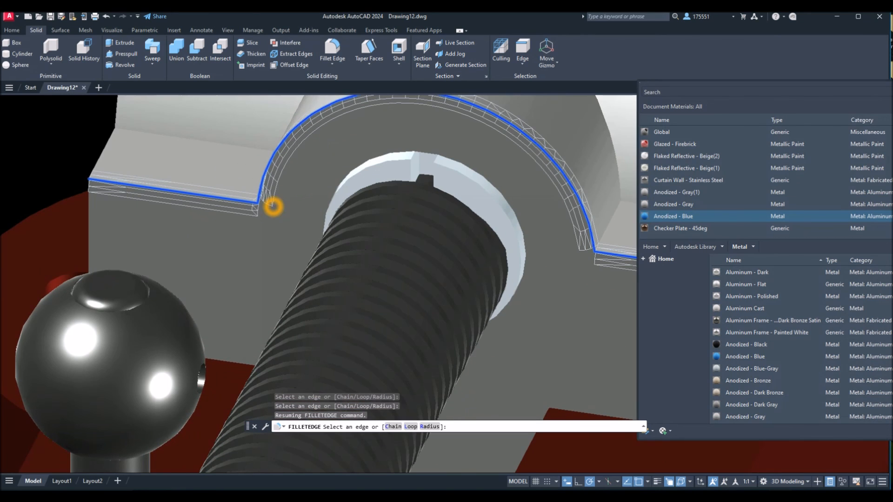
pyautogui.scroll(2, 263, 197)
pyautogui.keyDown('shift'); pyautogui.moveTo(251, 201); pyautogui.dragTo(291, 204, button='middle'); pyautogui.keyUp('shift')
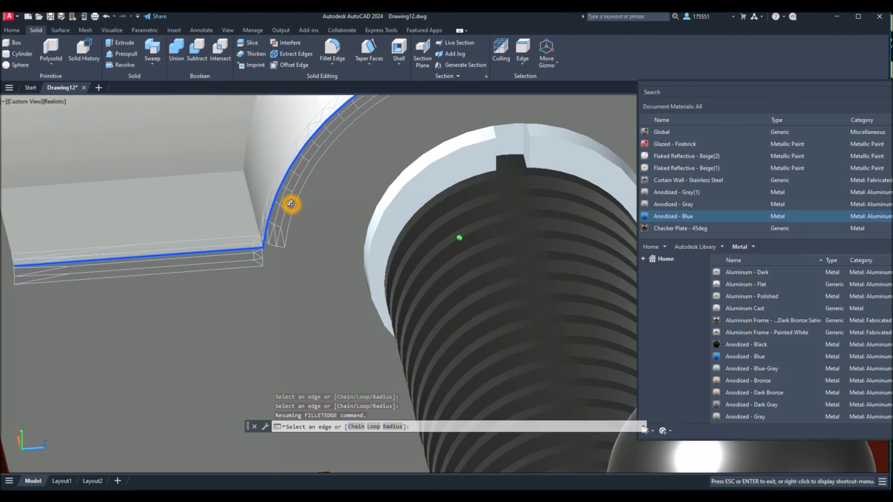
pyautogui.click(255, 204)
pyautogui.click(252, 204)
pyautogui.click(205, 174)
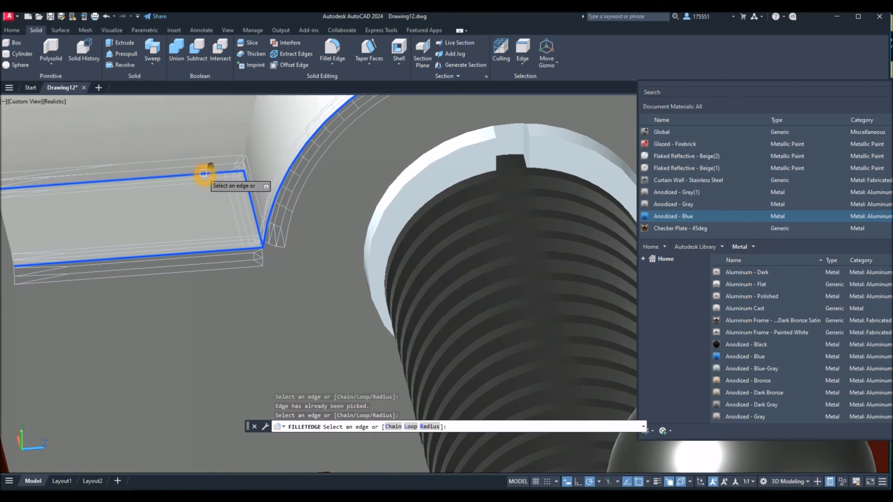
pyautogui.click(242, 146)
pyautogui.click(235, 164)
# Step: Add the second shoulder's inner and rear edges on the movable jaw and apply the fillet to all selected edges
pyautogui.scroll(-5, 235, 164)
pyautogui.moveTo(298, 166); pyautogui.dragTo(261, 205, button='middle')
pyautogui.click(395, 191)
pyautogui.click(395, 192)
pyautogui.keyDown('shift'); pyautogui.moveTo(396, 195); pyautogui.dragTo(305, 251, button='middle'); pyautogui.keyUp('shift')
pyautogui.click(303, 245)
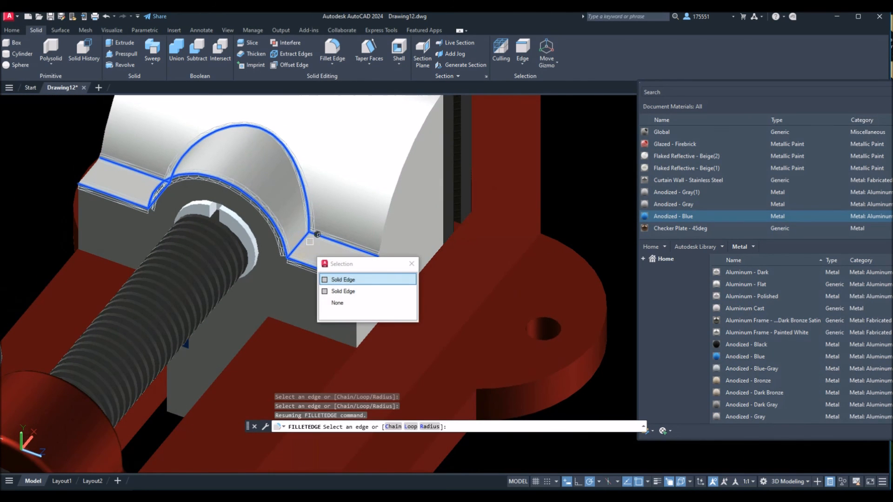
pyautogui.rightClick(342, 219)
pyautogui.click(355, 224)
pyautogui.rightClick(351, 222)
pyautogui.click(365, 229)
# Step: Close the materials browser with the complete vise in view
pyautogui.scroll(-5, 402, 217)
pyautogui.keyDown('shift'); pyautogui.moveTo(402, 212); pyautogui.dragTo(368, 190, button='middle'); pyautogui.keyUp('shift')
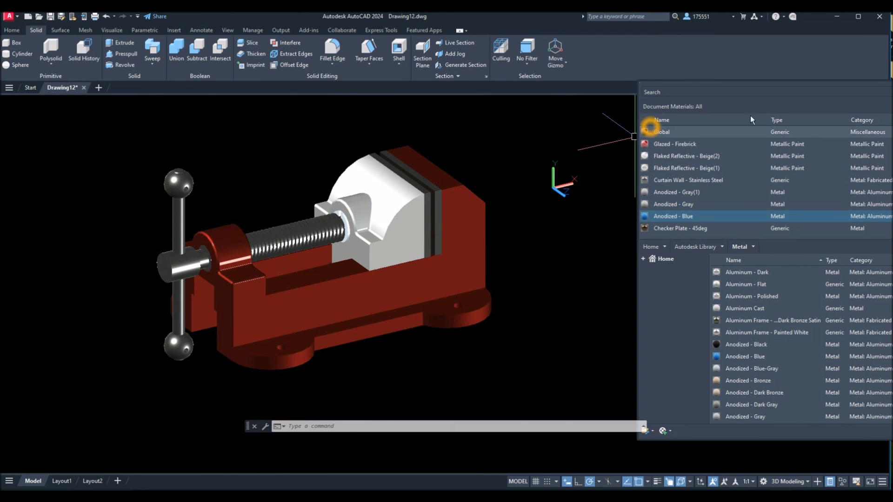
pyautogui.click(891, 86)
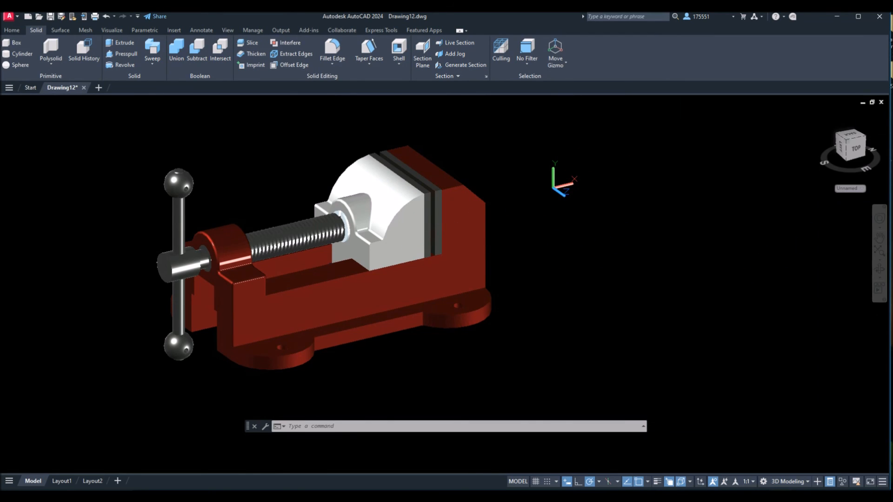